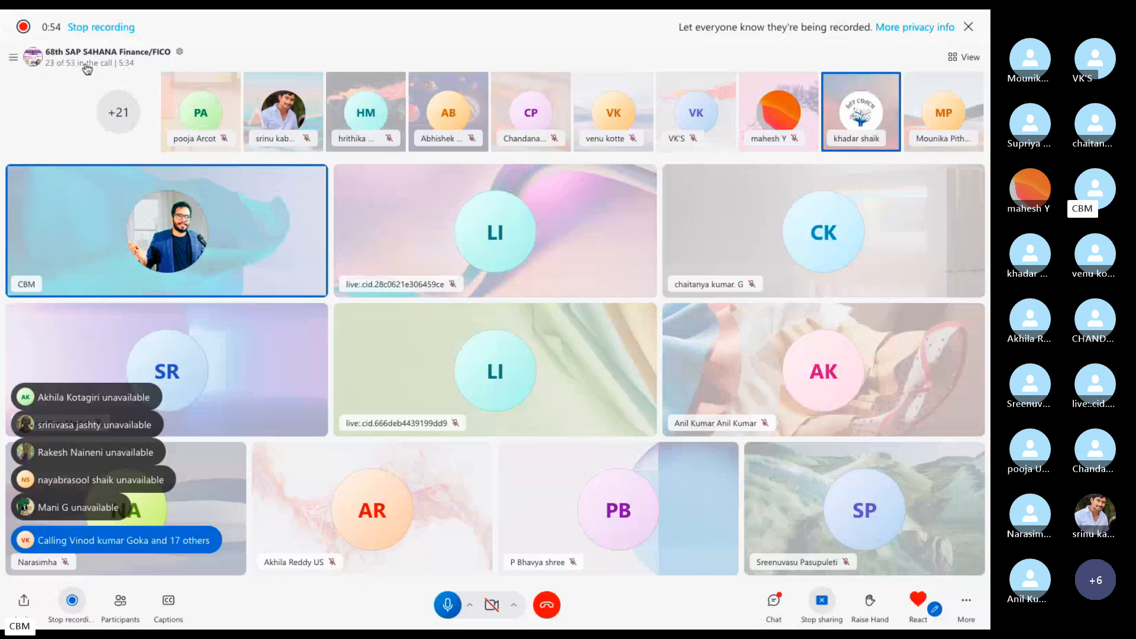
# Mute the one participant whose microphone was still on, then close the participants list.
pyautogui.click(84, 63)
pyautogui.scroll(-6, 654, 254)
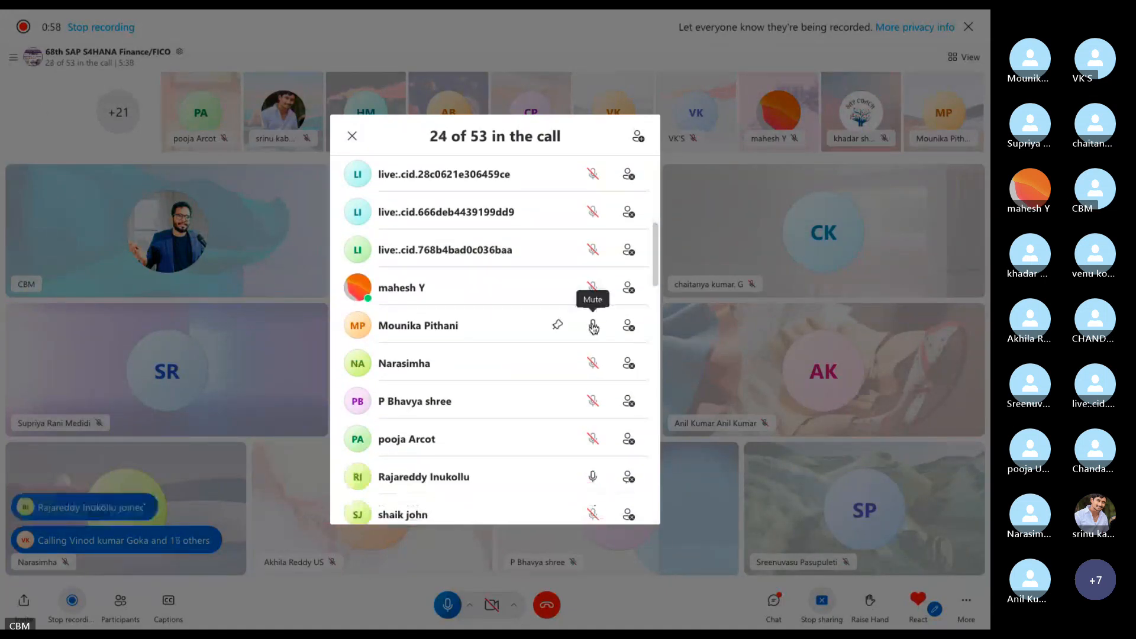
pyautogui.click(592, 325)
pyautogui.scroll(-5, 654, 257)
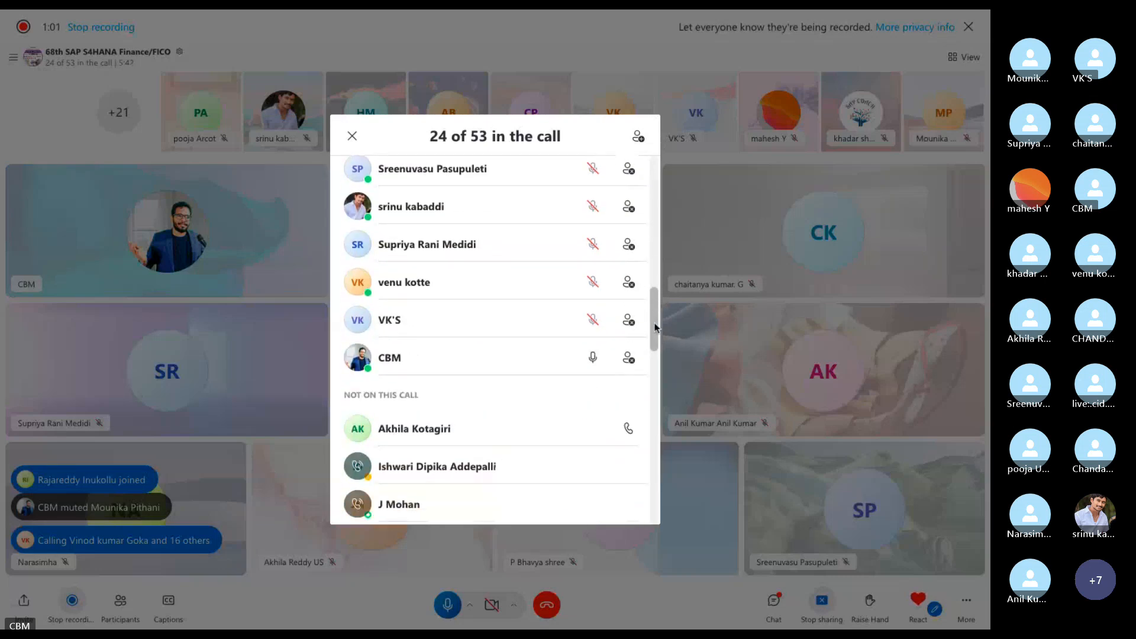
pyautogui.scroll(4, 654, 260)
pyautogui.scroll(3, 654, 261)
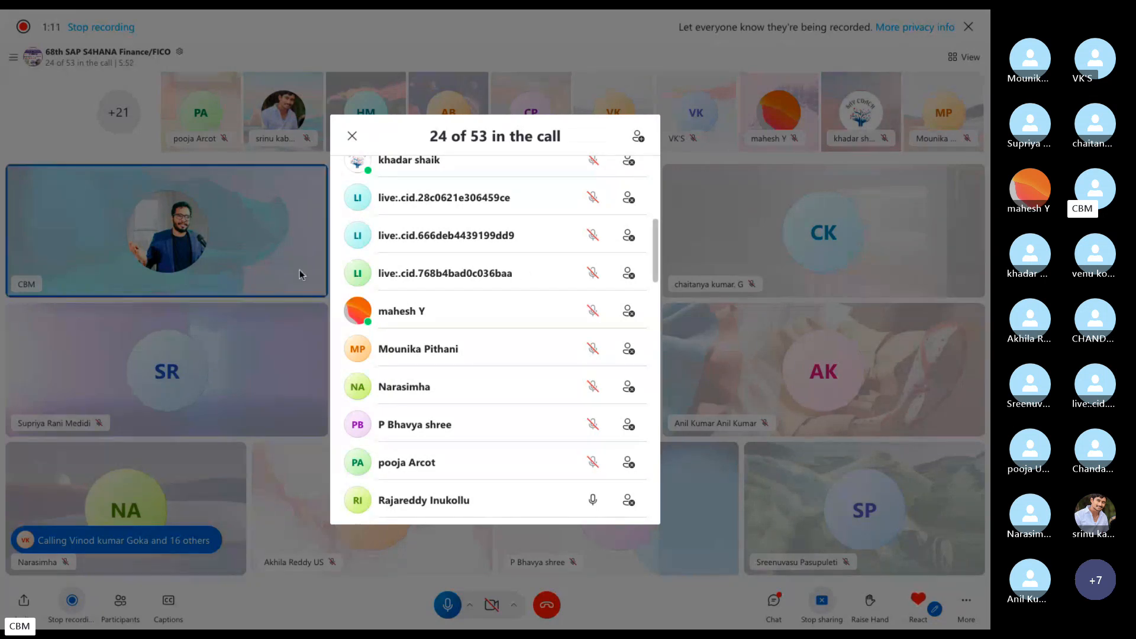
pyautogui.click(254, 256)
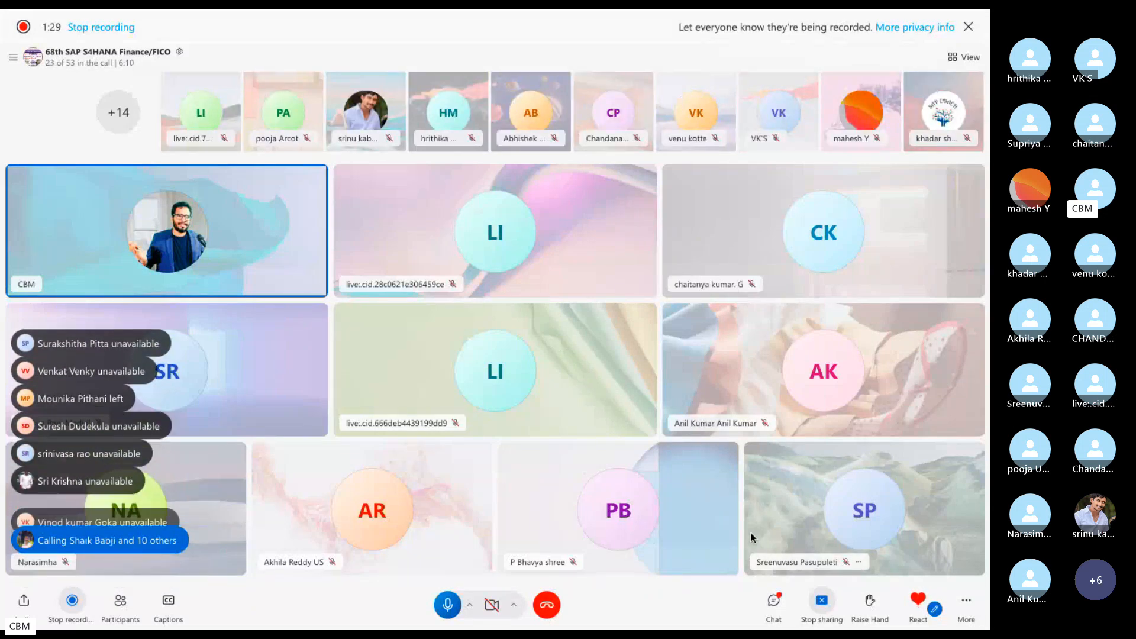
# Remove the shared call-recording video message from the meeting chat.
pyautogui.click(773, 601)
pyautogui.scroll(2, 858, 456)
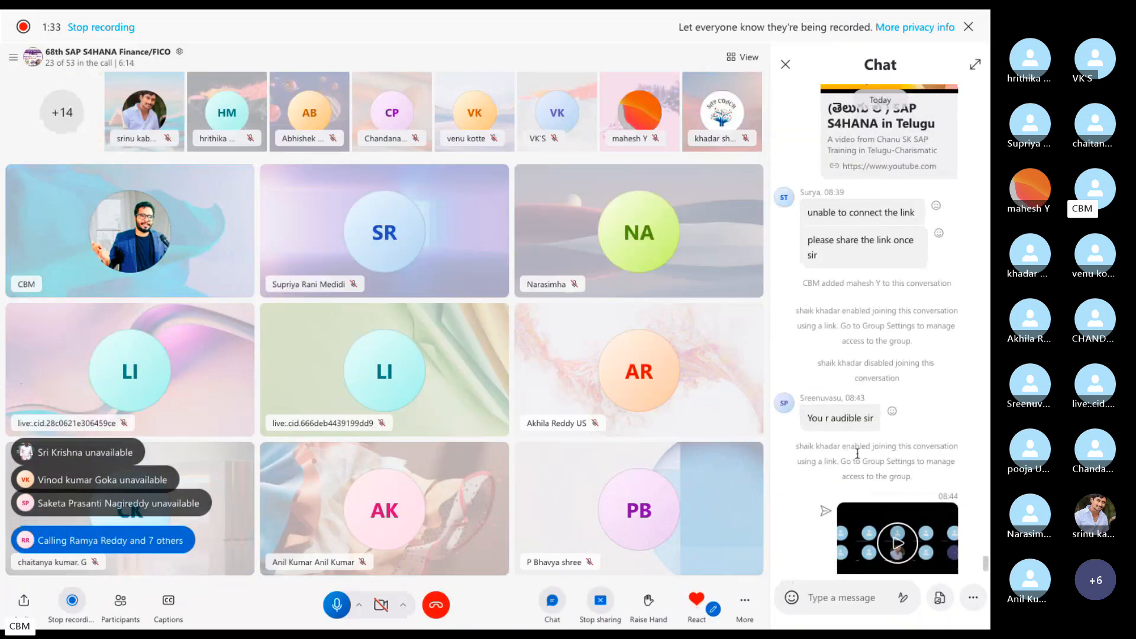
pyautogui.scroll(-2, 861, 459)
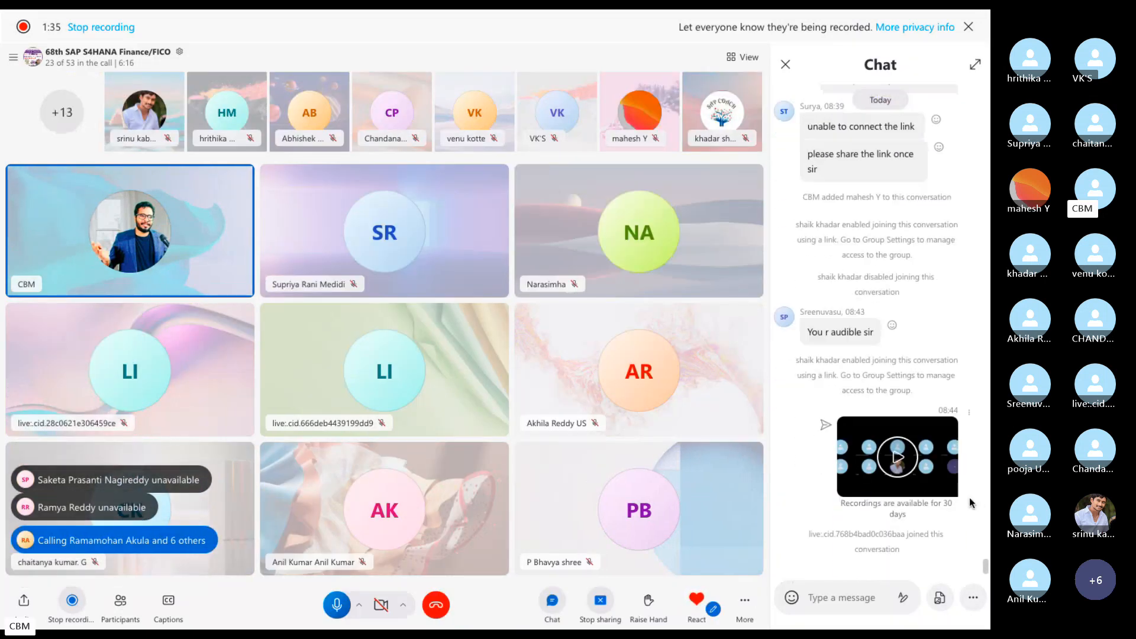
pyautogui.rightClick(844, 574)
pyautogui.click(846, 578)
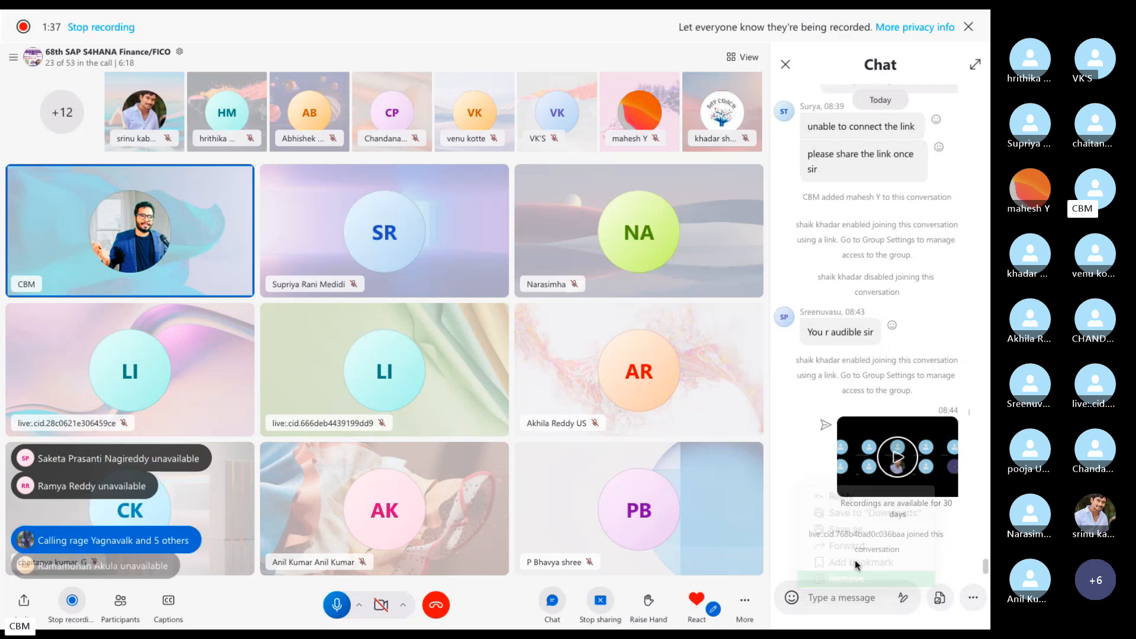
pyautogui.click(506, 379)
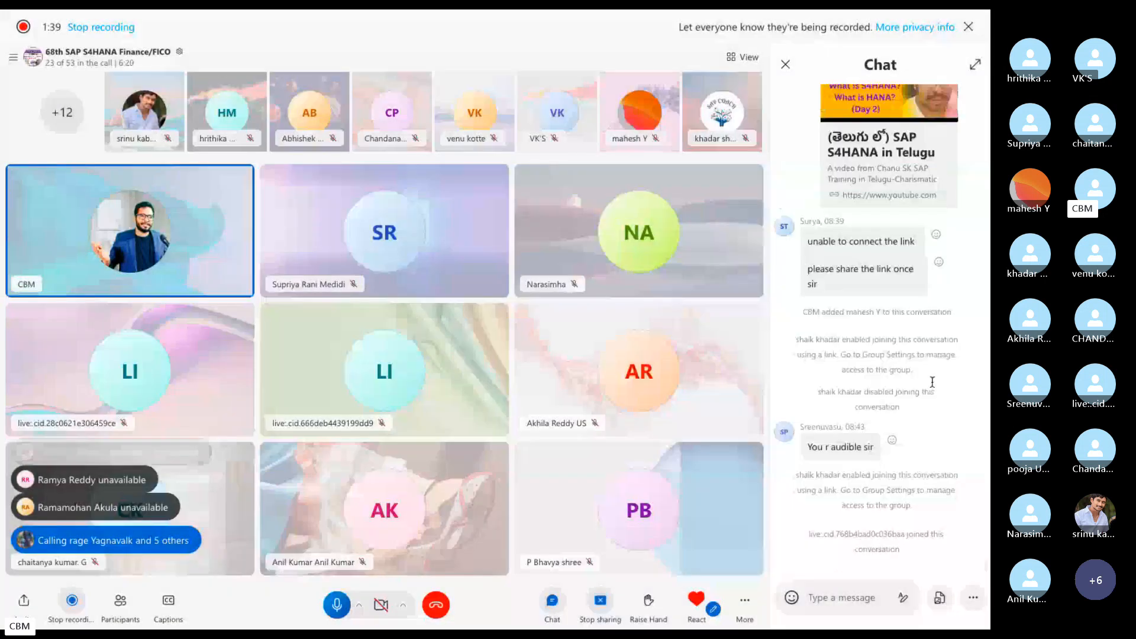
# Scroll through the chat's class links, selecting the S4HANA Finance 8 Classes heading.
pyautogui.scroll(5, 930, 390)
pyautogui.scroll(8, 931, 390)
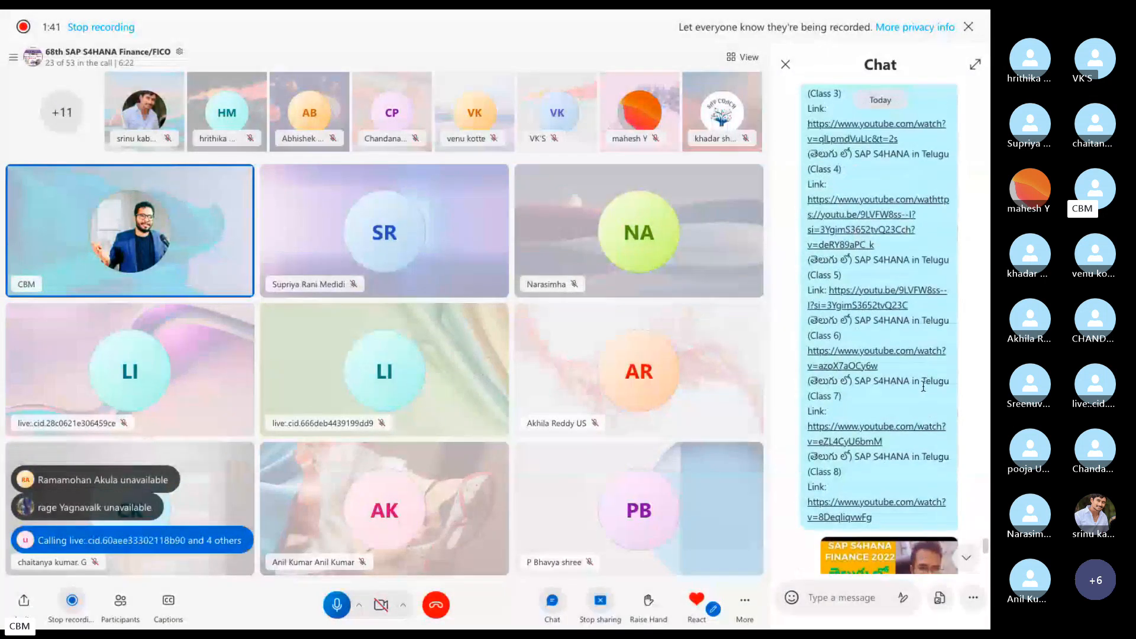
pyautogui.scroll(3, 922, 387)
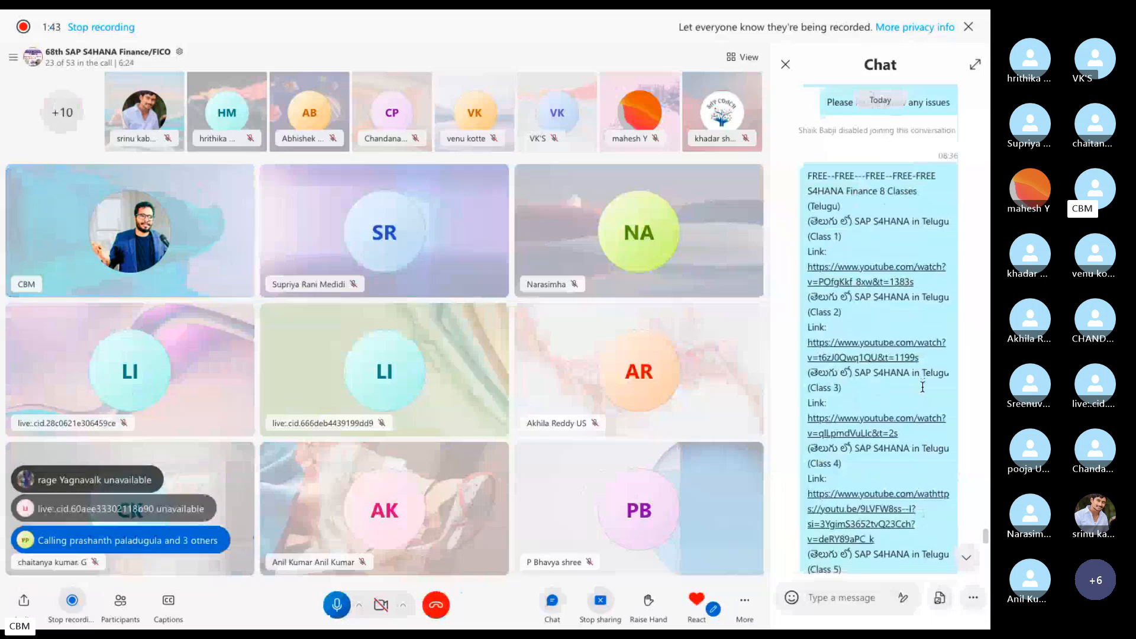
pyautogui.moveTo(920, 171); pyautogui.dragTo(805, 178)
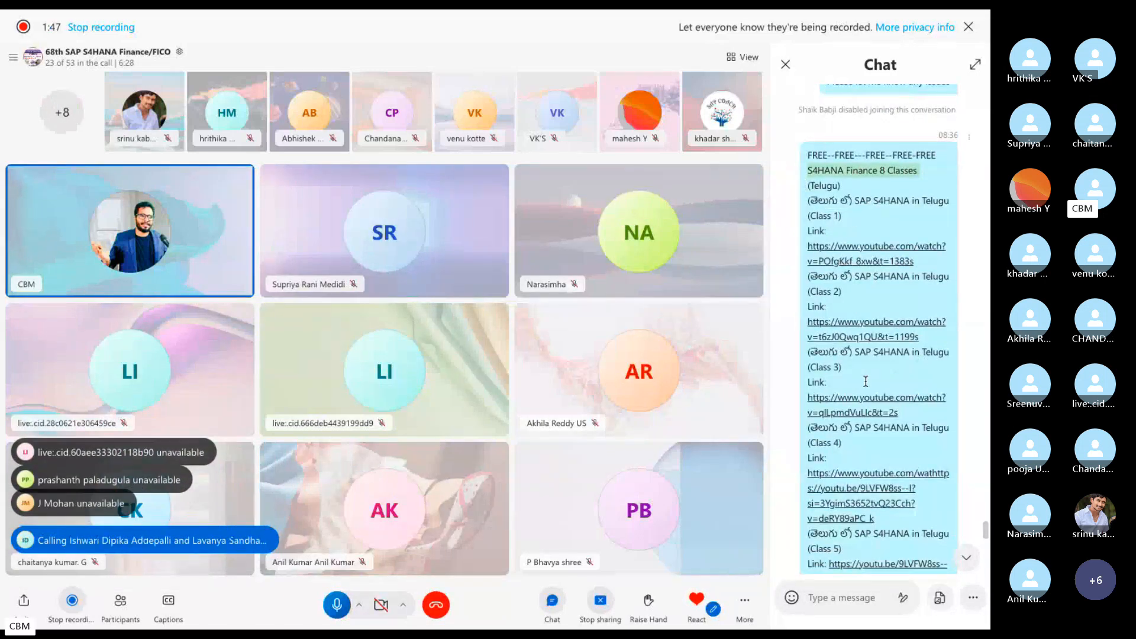
pyautogui.scroll(-1, 865, 380)
pyautogui.scroll(-2, 865, 381)
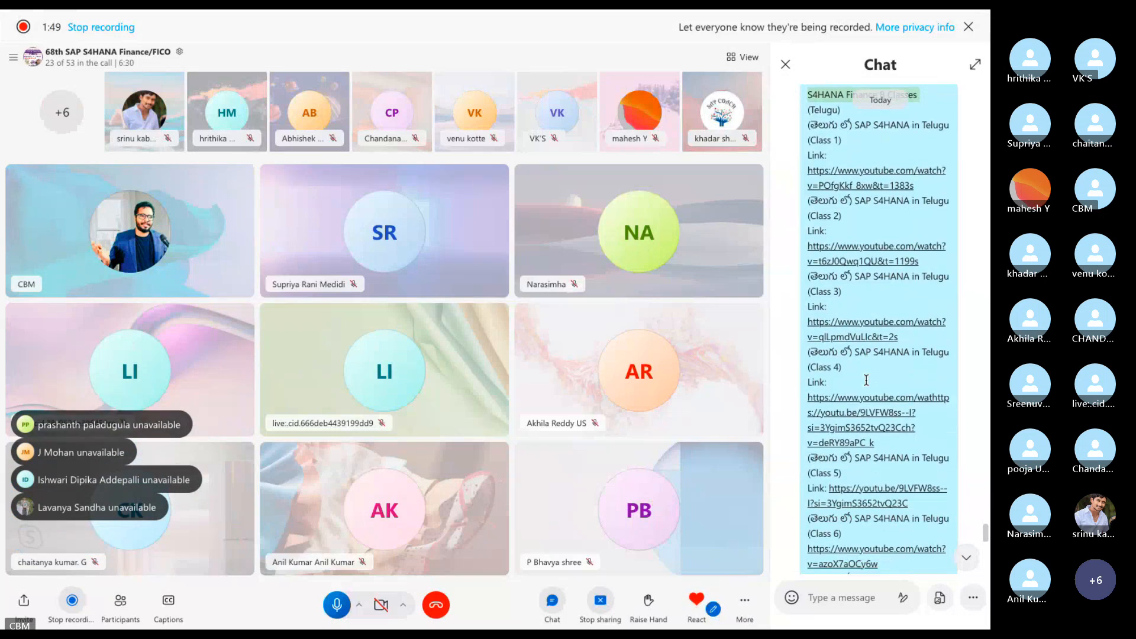
pyautogui.scroll(-1, 866, 377)
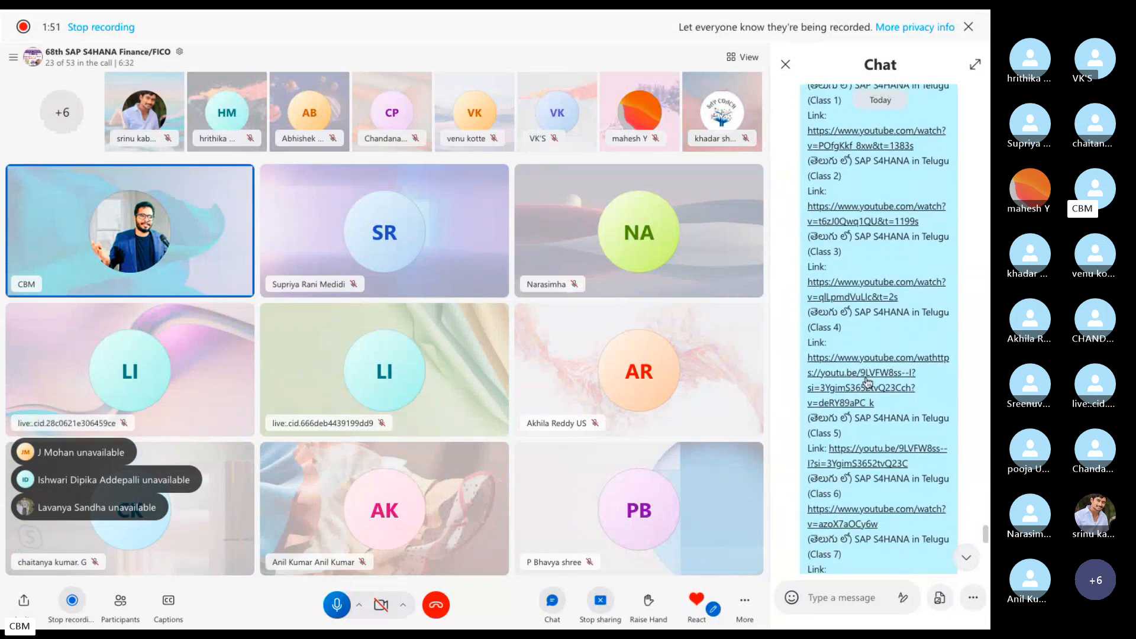
pyautogui.scroll(-1, 867, 382)
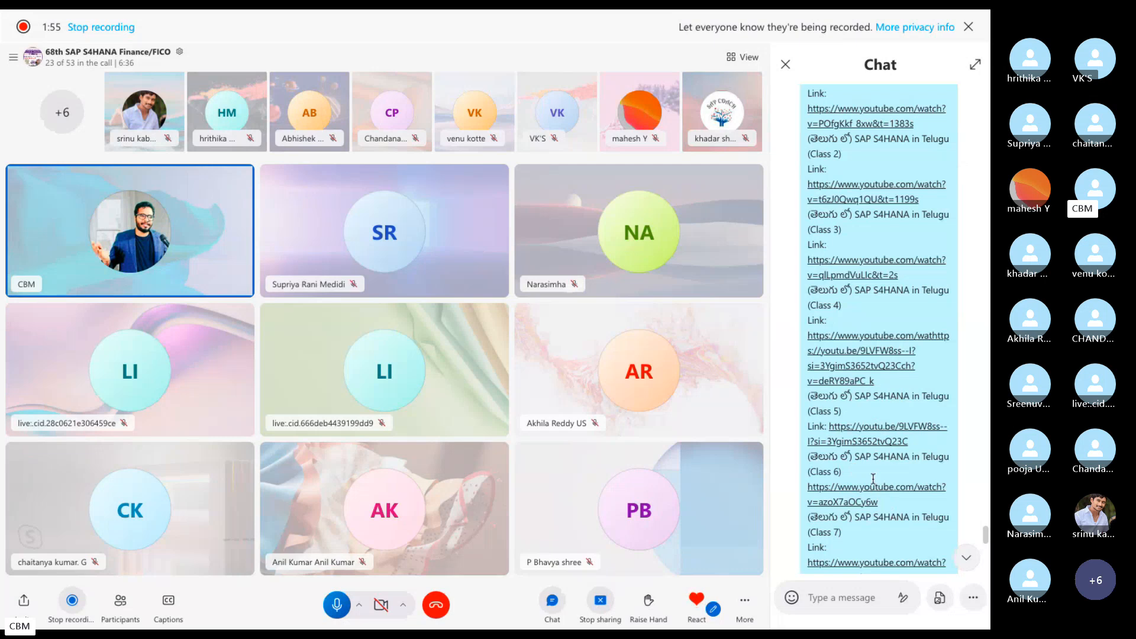
pyautogui.scroll(-1, 872, 471)
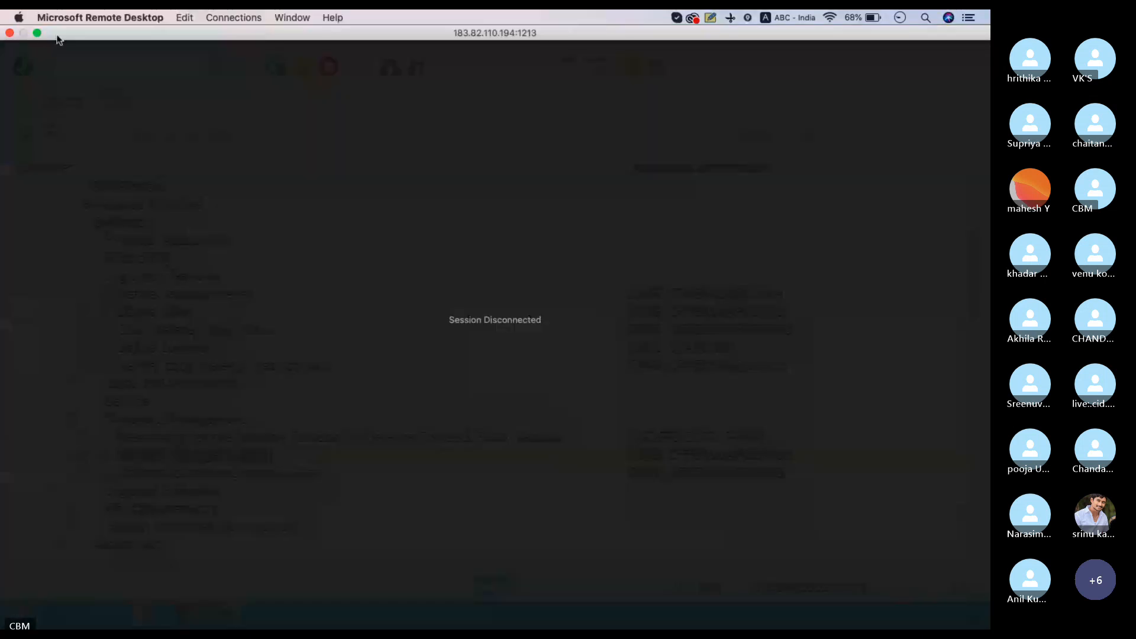
# Close the disconnected remote session and the browser, show the Remote Desktop PC list, then return to Skype.
pyautogui.click(37, 33)
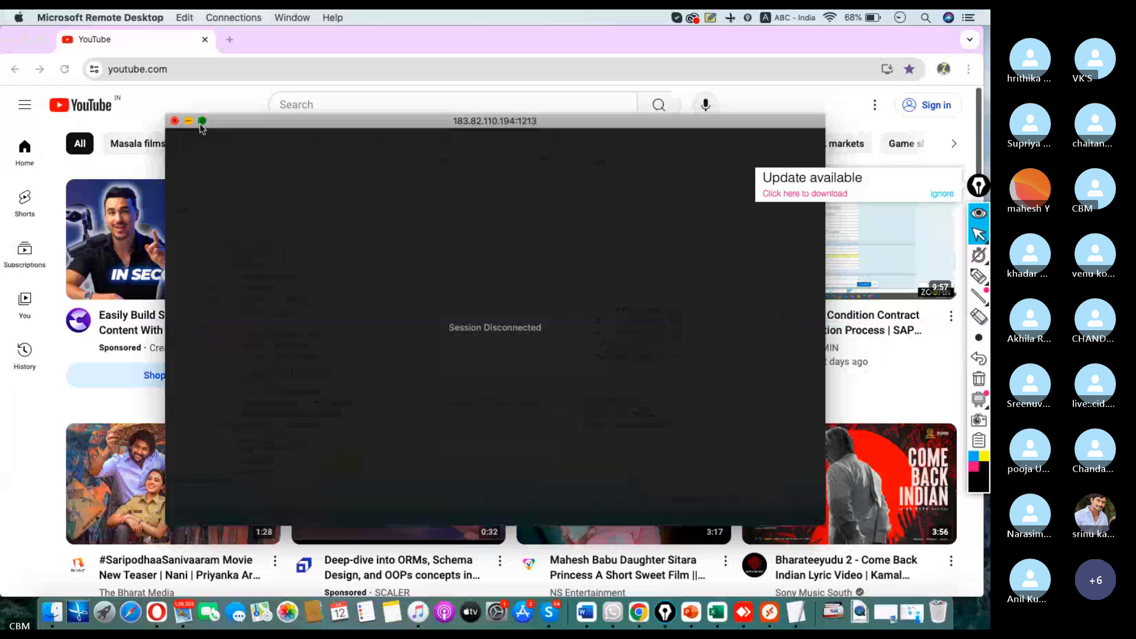
pyautogui.click(202, 122)
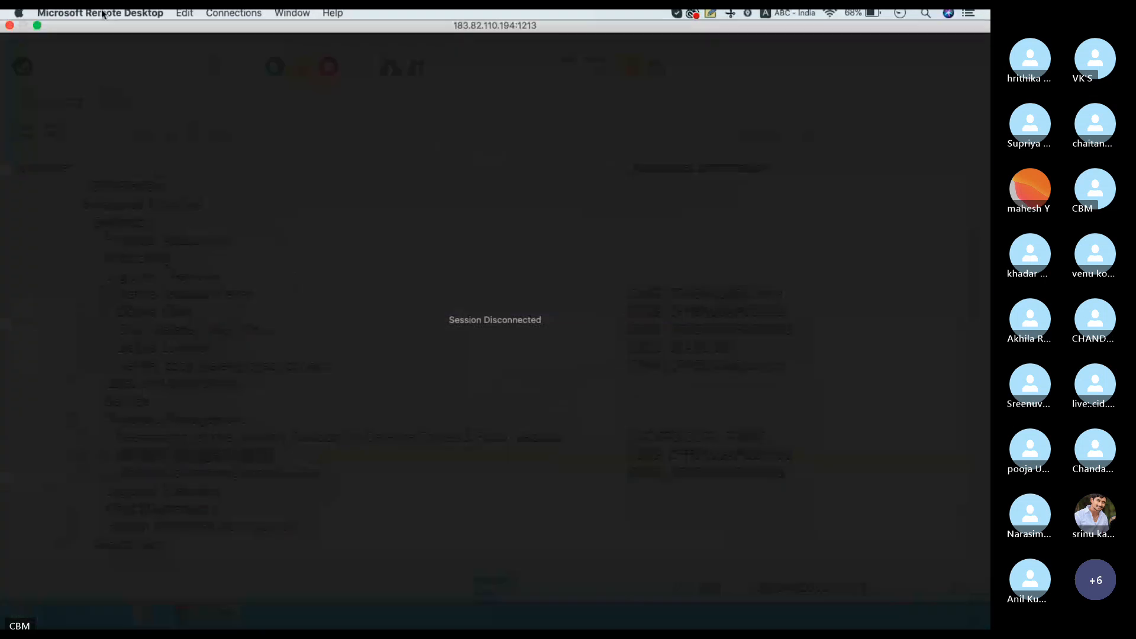
pyautogui.click(10, 34)
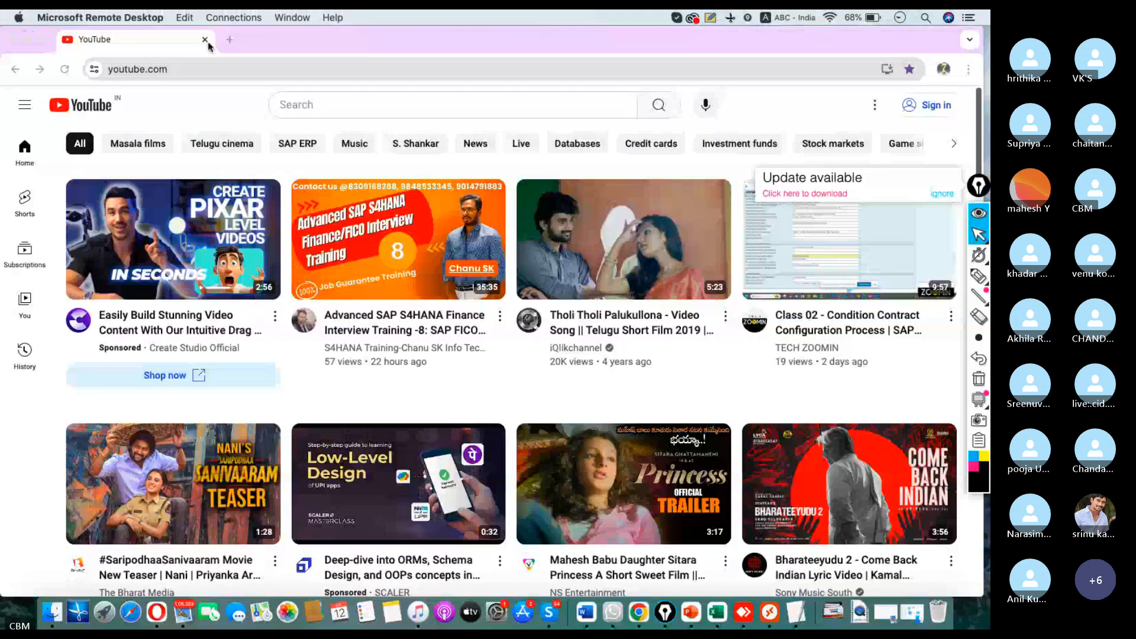
pyautogui.click(207, 44)
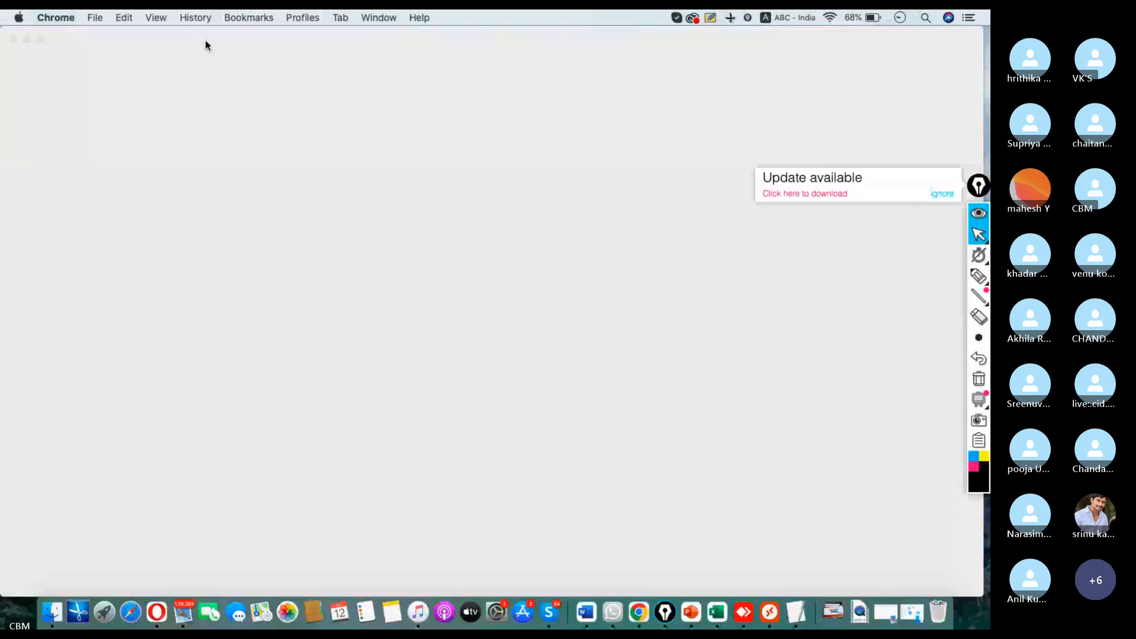
pyautogui.click(771, 613)
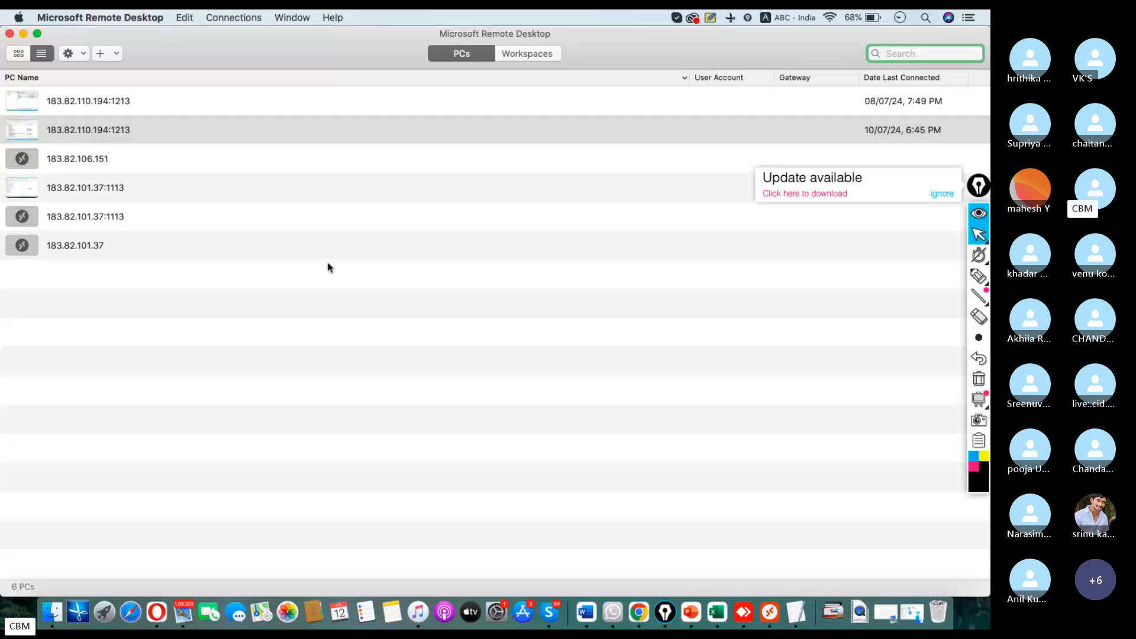
pyautogui.click(555, 604)
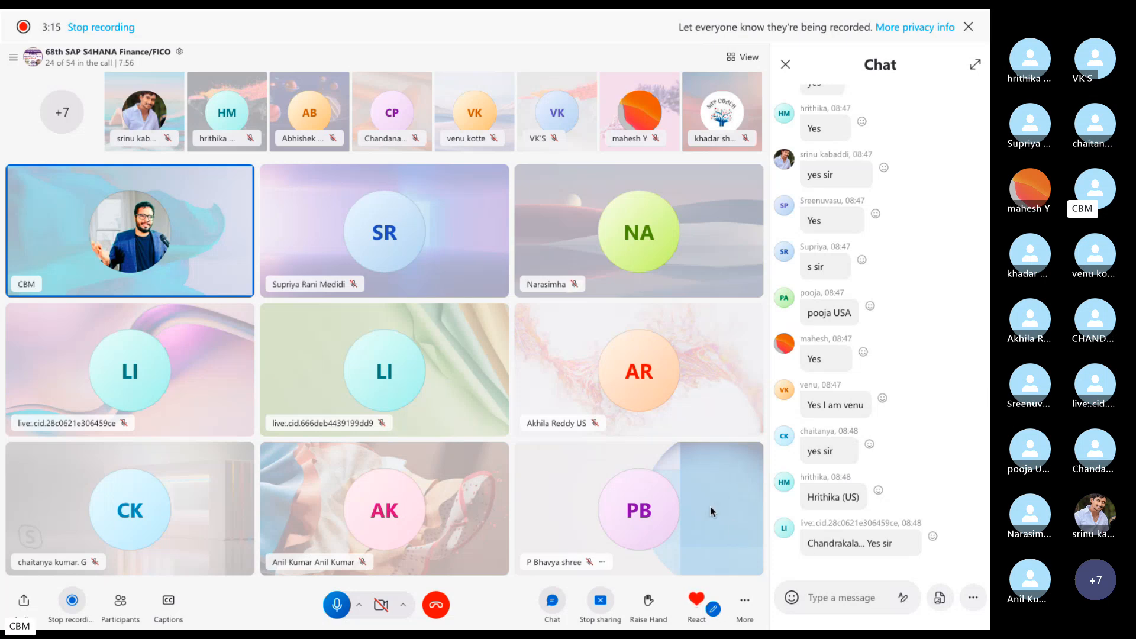
pyautogui.hotkey('ctrl', 'Left')
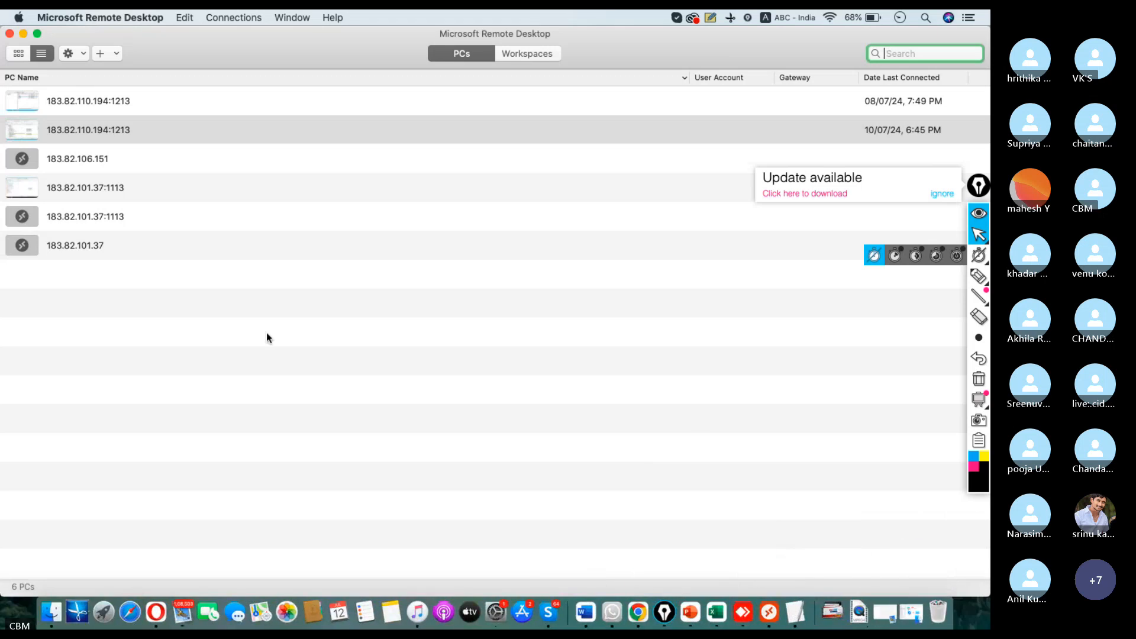
pyautogui.click(104, 136)
pyautogui.doubleClick(104, 137)
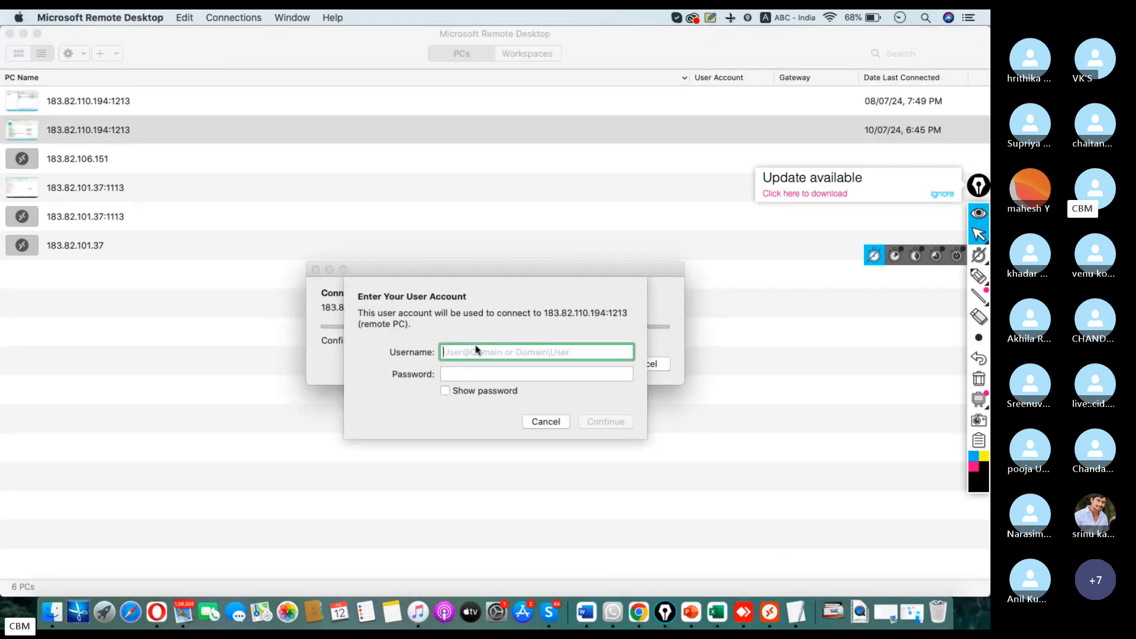
pyautogui.write('s4user8')
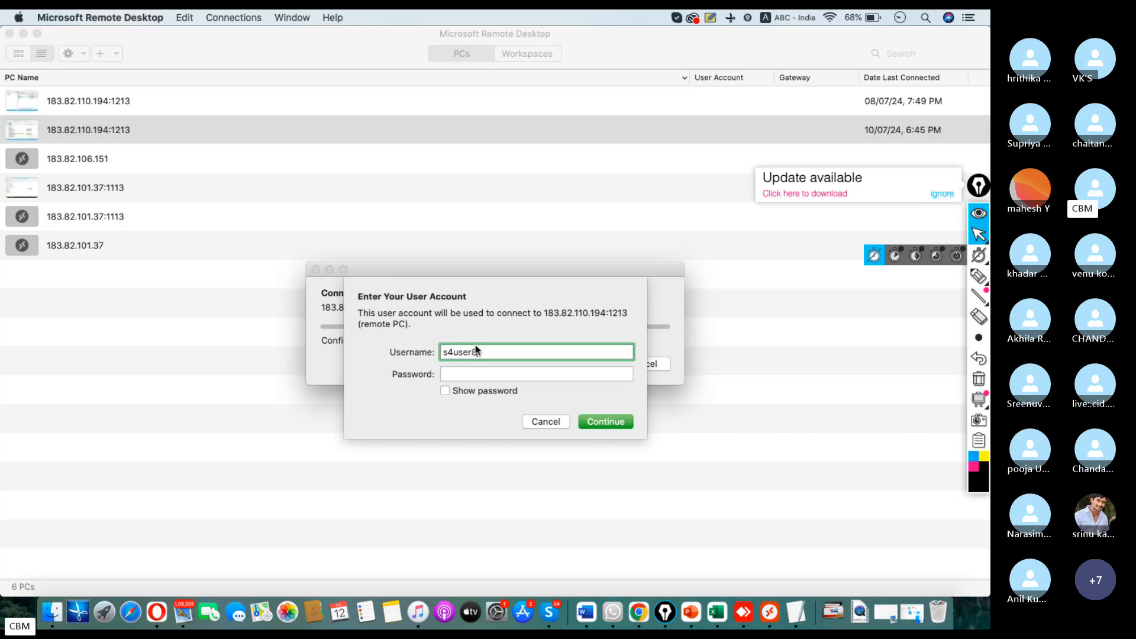
pyautogui.press('Tab')
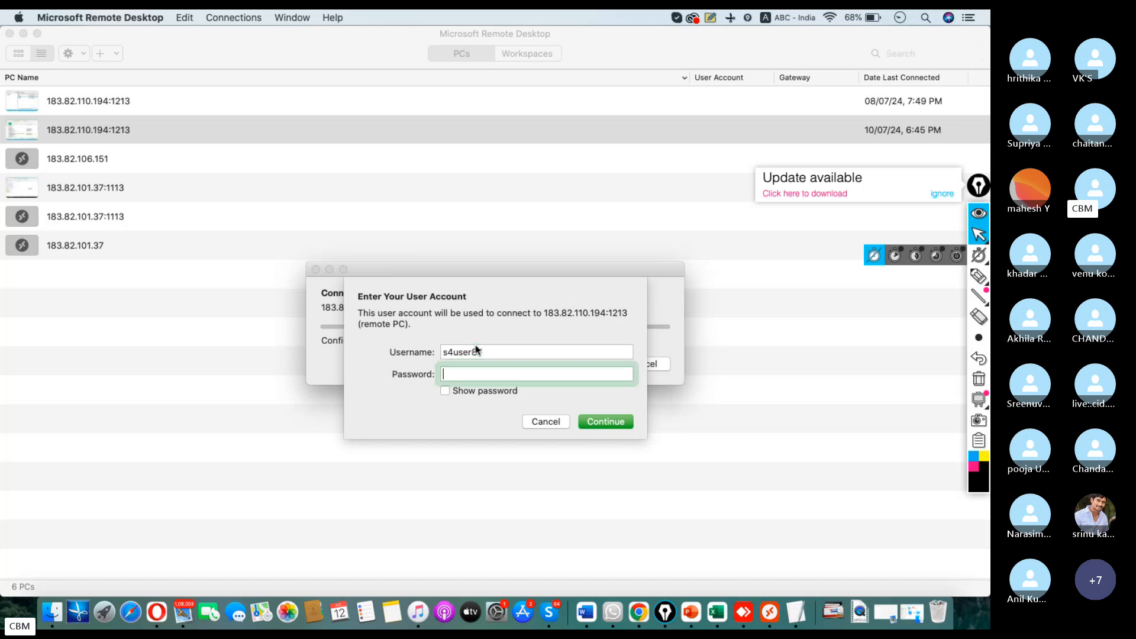
pyautogui.write('•••••')
pyautogui.press('BackSpace')
pyautogui.press('BackSpace')
pyautogui.press('BackSpace')
pyautogui.press('BackSpace')
pyautogui.press('BackSpace')
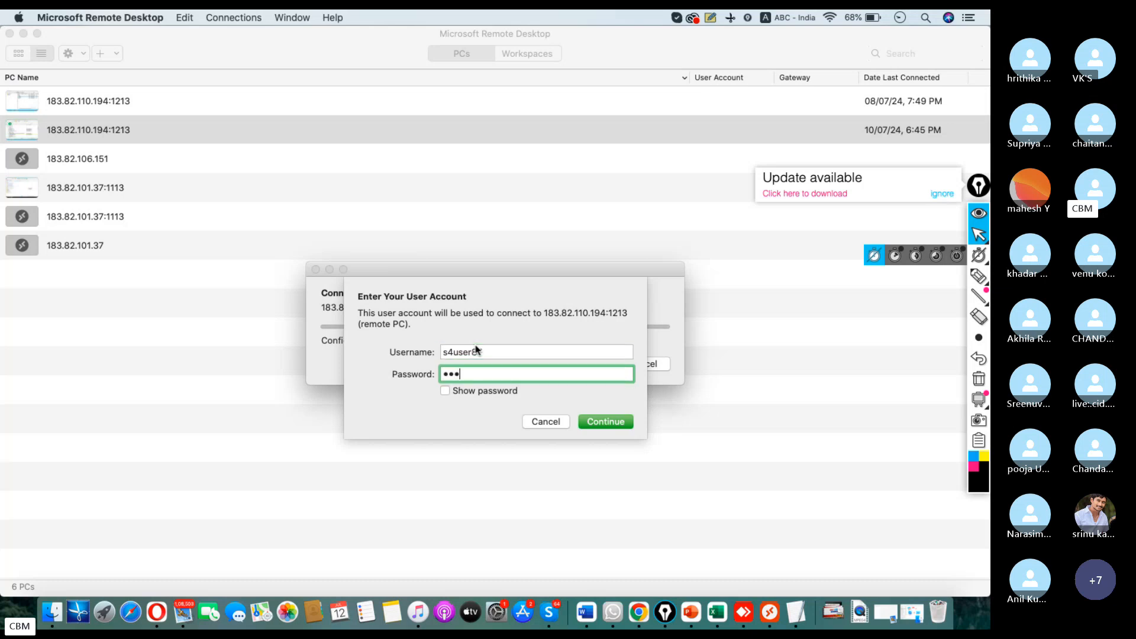
pyautogui.write('•••••••••••')
pyautogui.press('Return')
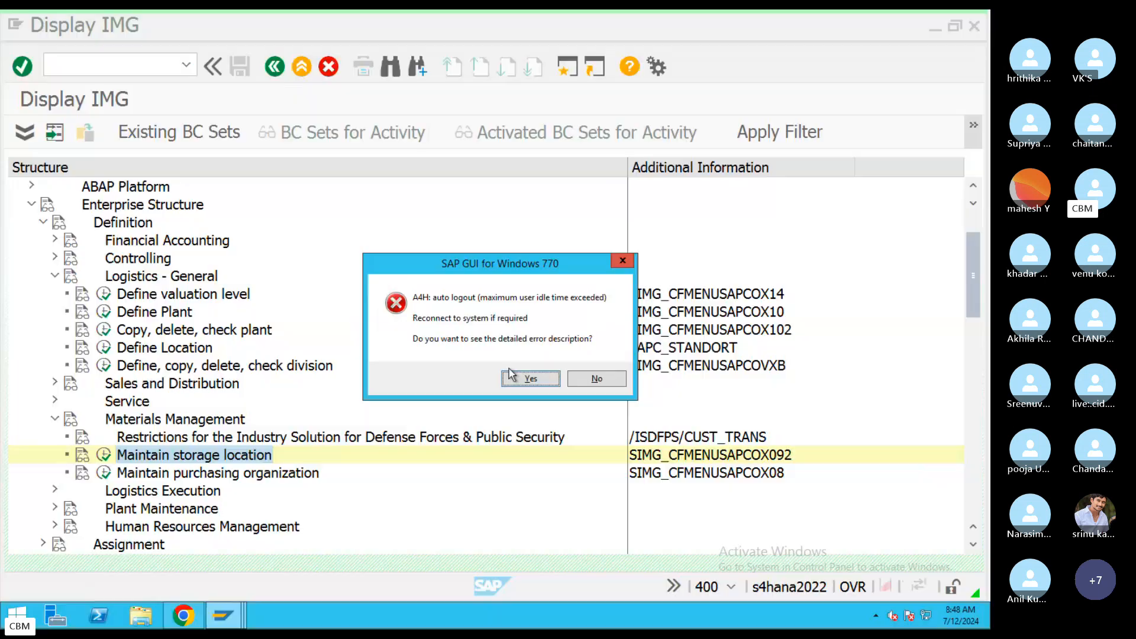
# Dismiss the idle-logout error and log back on to S4HANA2022 client 400 with user and password.
pyautogui.click(521, 378)
pyautogui.press('Return')
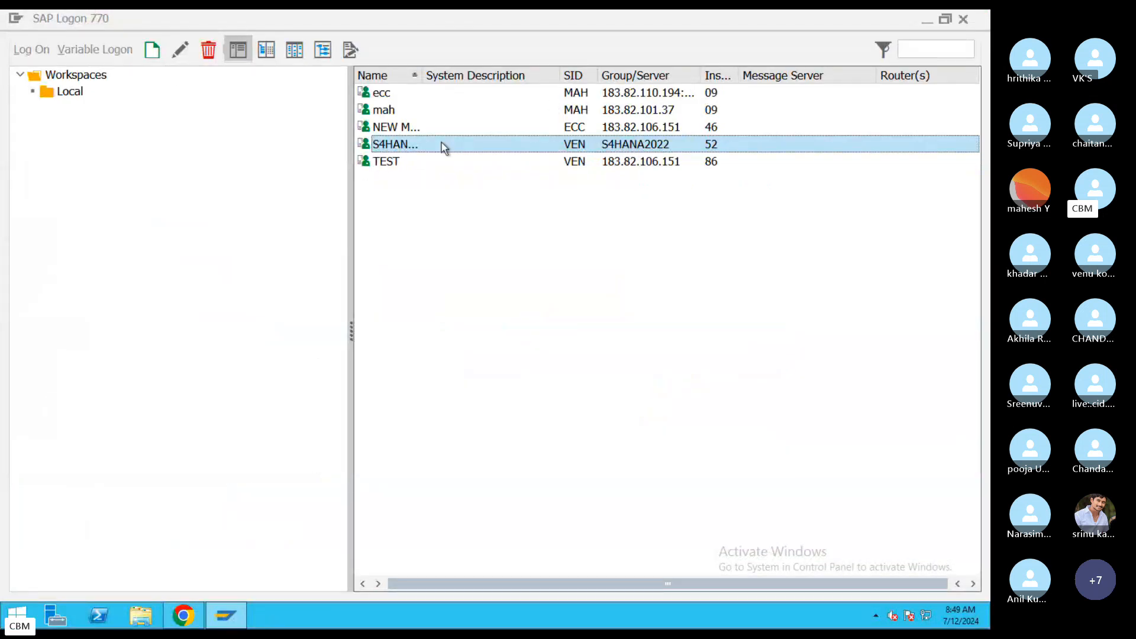
pyautogui.doubleClick(386, 145)
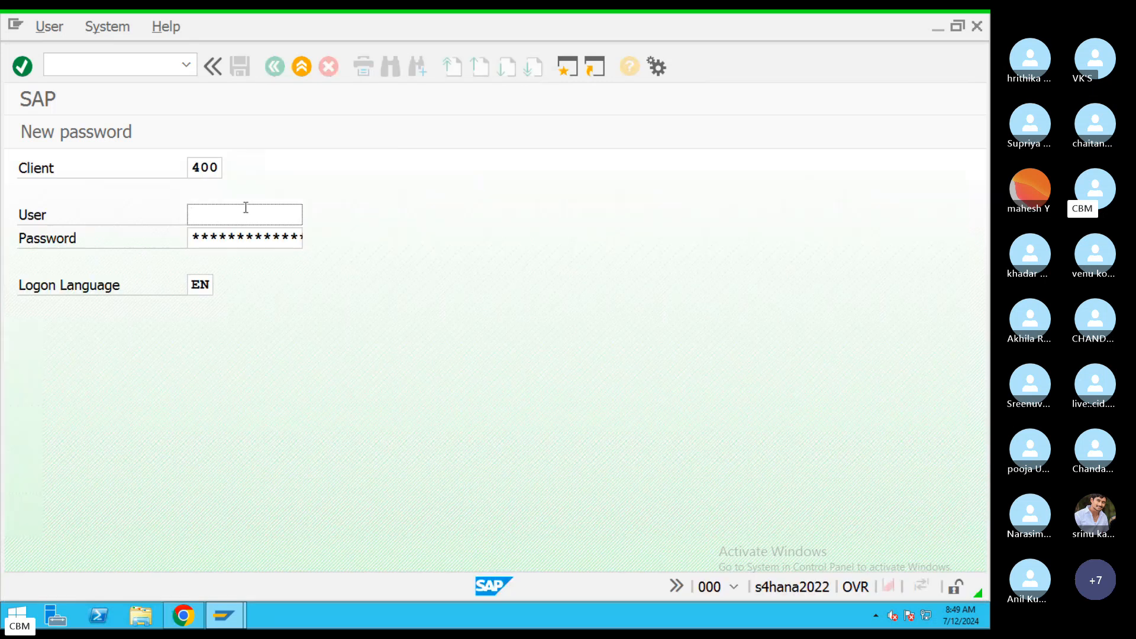
pyautogui.write('S4user87')
pyautogui.click(287, 228)
pyautogui.write('****')
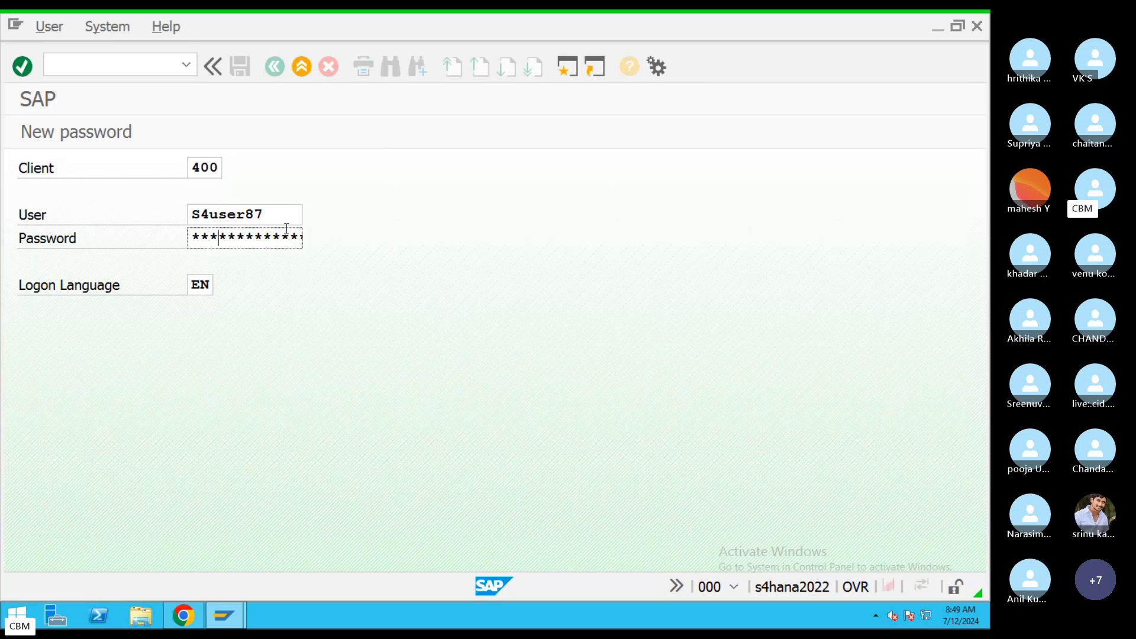
pyautogui.write('***')
pyautogui.press('Return')
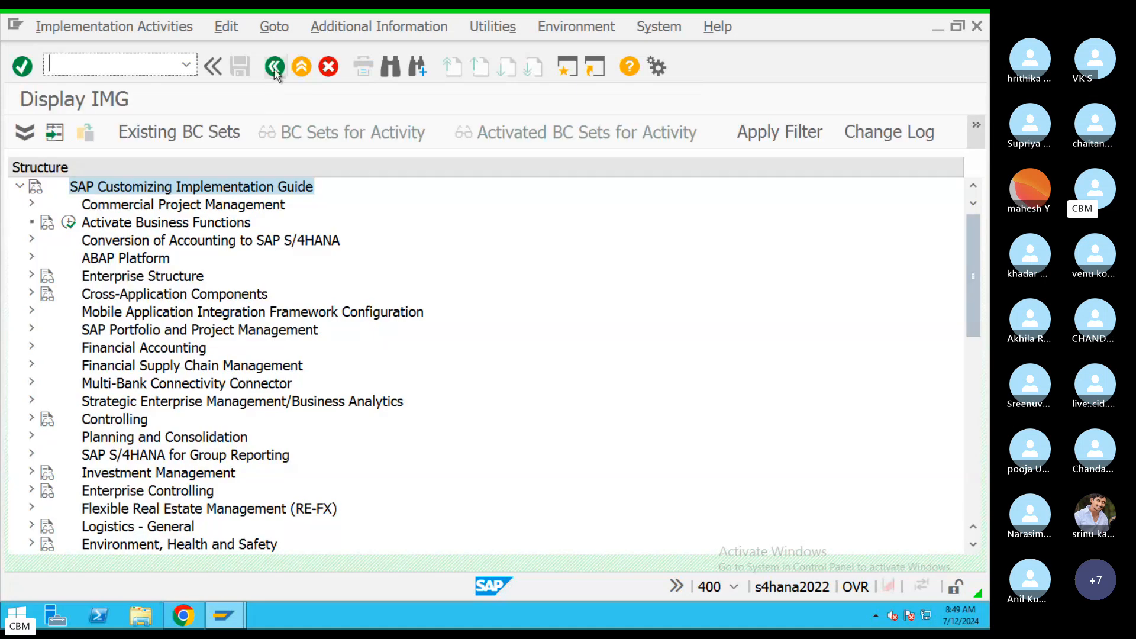
# Go back from Display IMG to the SAP Easy Access menu and scroll its favourites.
pyautogui.click(275, 66)
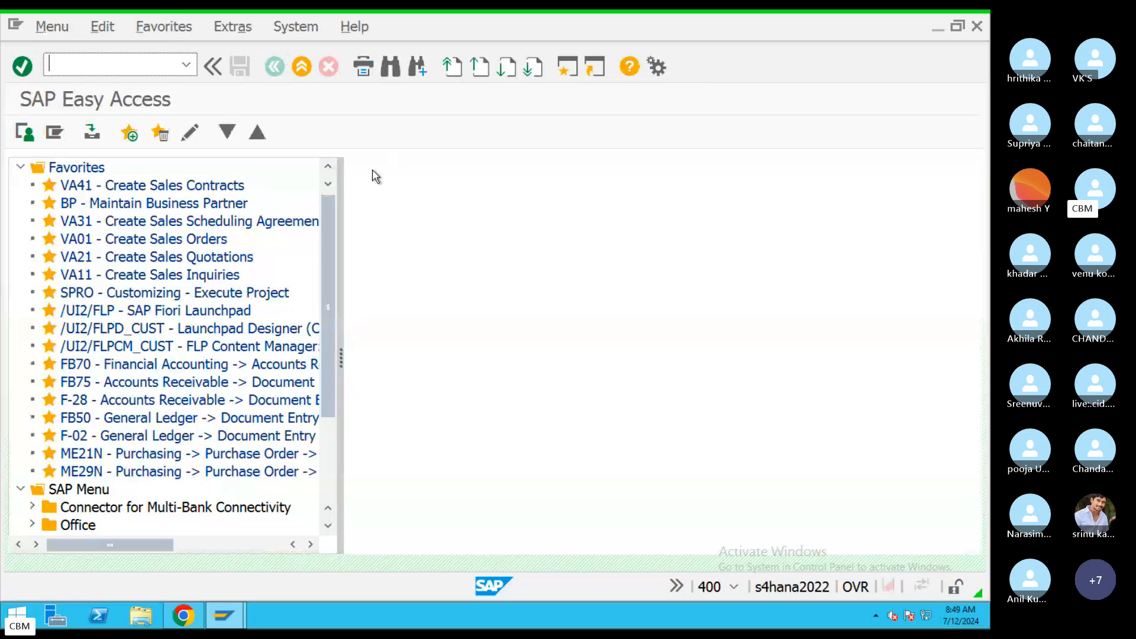
pyautogui.moveTo(333, 229); pyautogui.dragTo(324, 349)
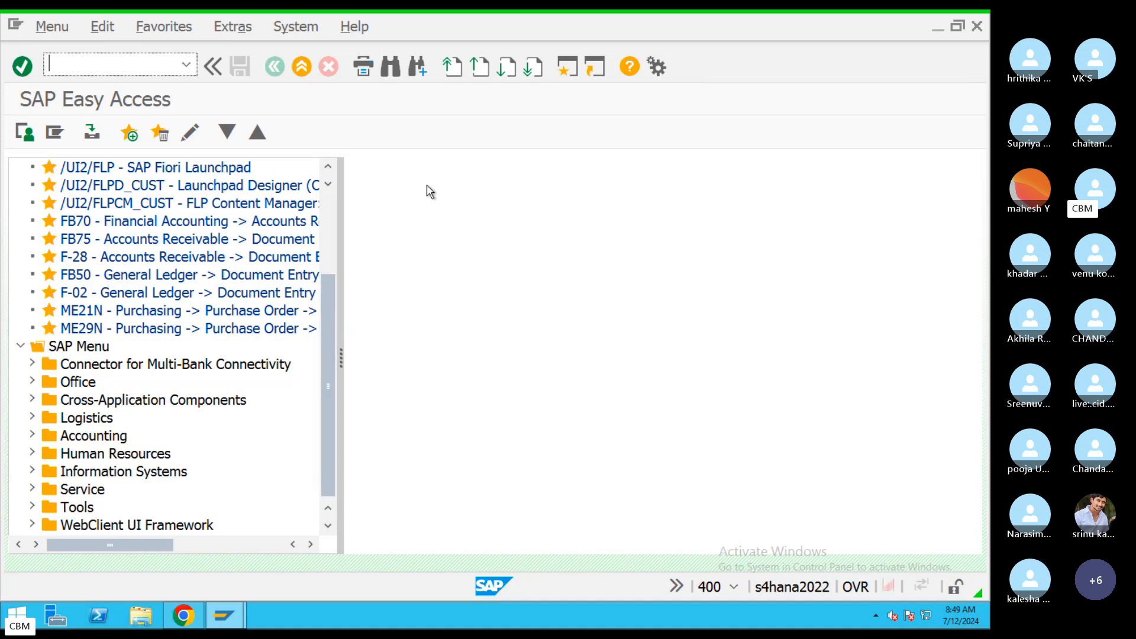
# Switch to the Skype call, close its Chat panel, and switch back to the SAP remote desktop.
pyautogui.hotkey('ctrl', 'Right')
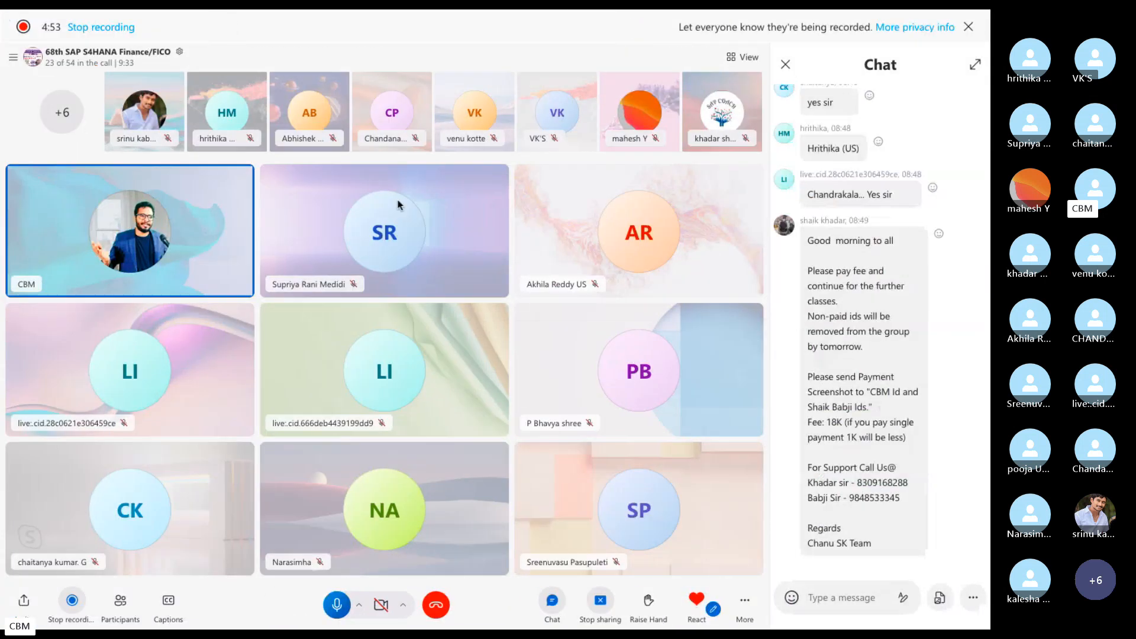
pyautogui.click(785, 64)
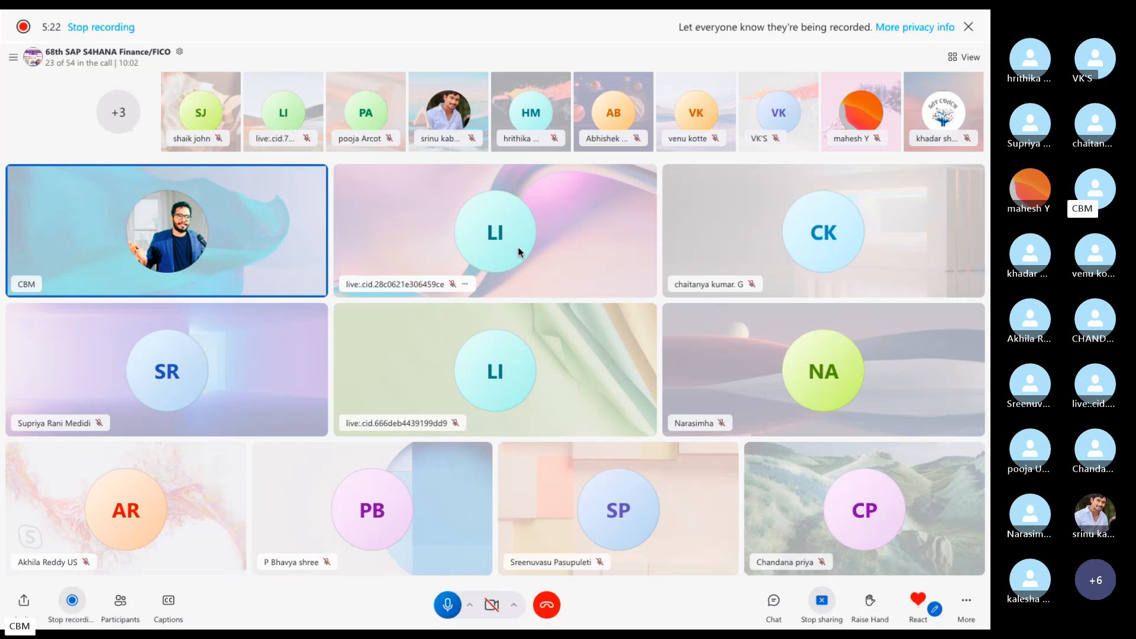
pyautogui.hotkey('ctrl', 'Left')
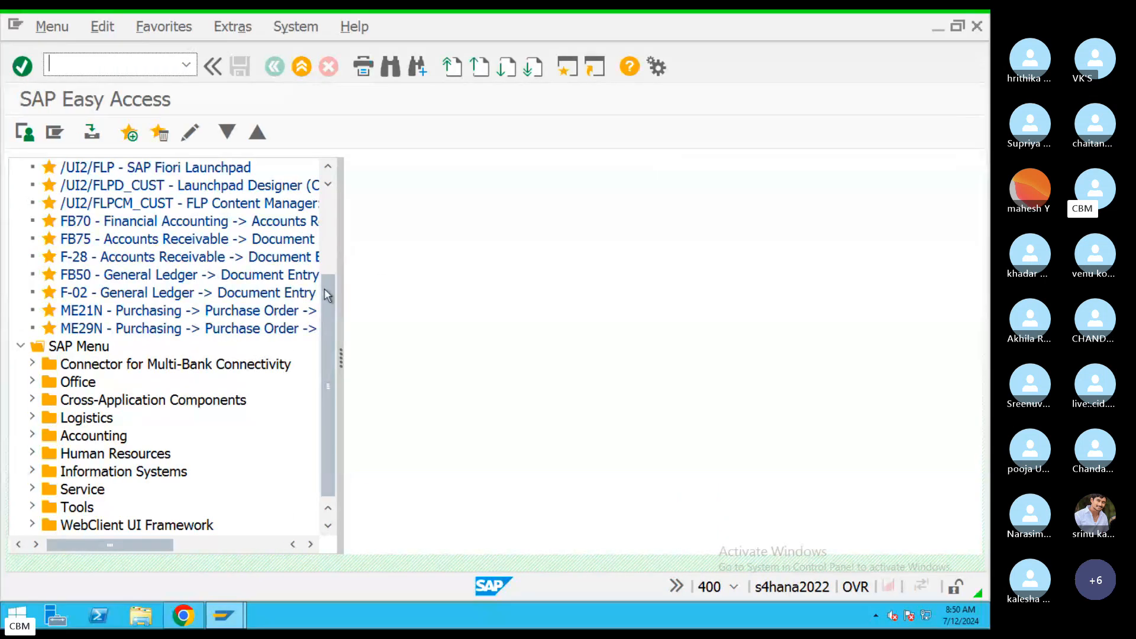
# Run transaction SPRO to reach the Customizing: Execute Project screen.
pyautogui.moveTo(327, 294); pyautogui.dragTo(329, 220)
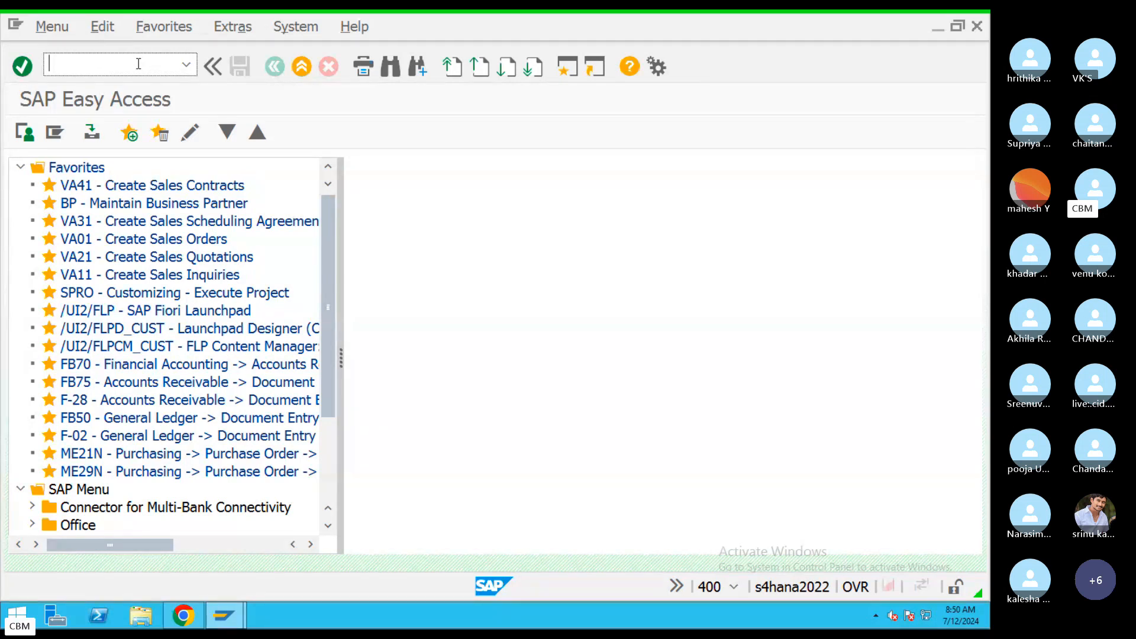
pyautogui.write('spro')
pyautogui.press('Return')
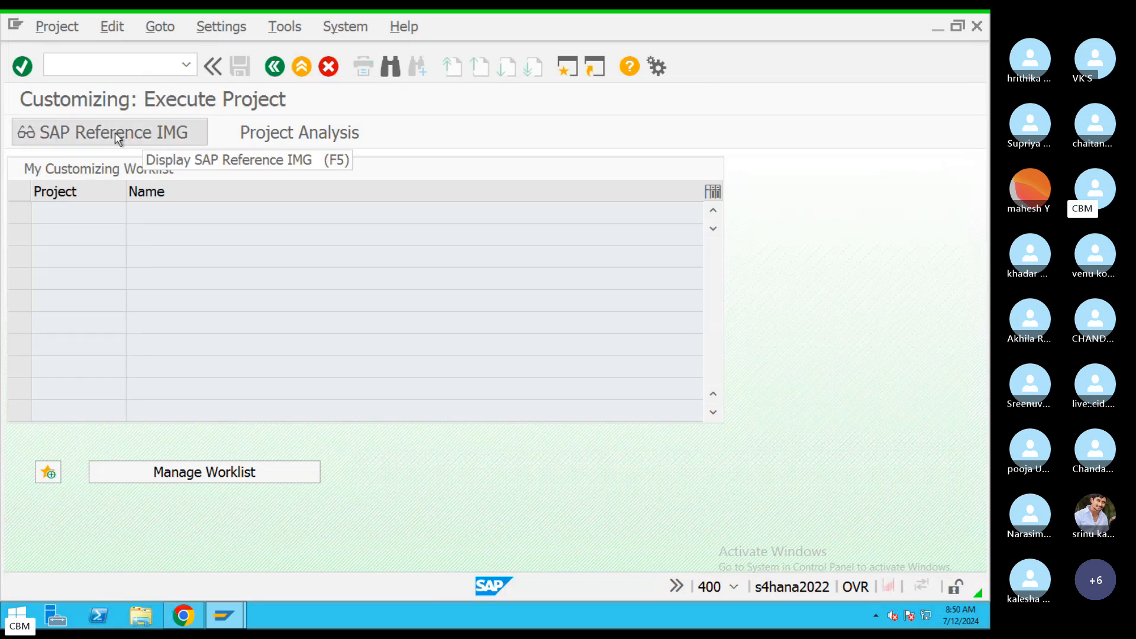
# Display the SAP Reference IMG and expand Enterprise Structure's Definition and Assignment branches.
pyautogui.click(97, 132)
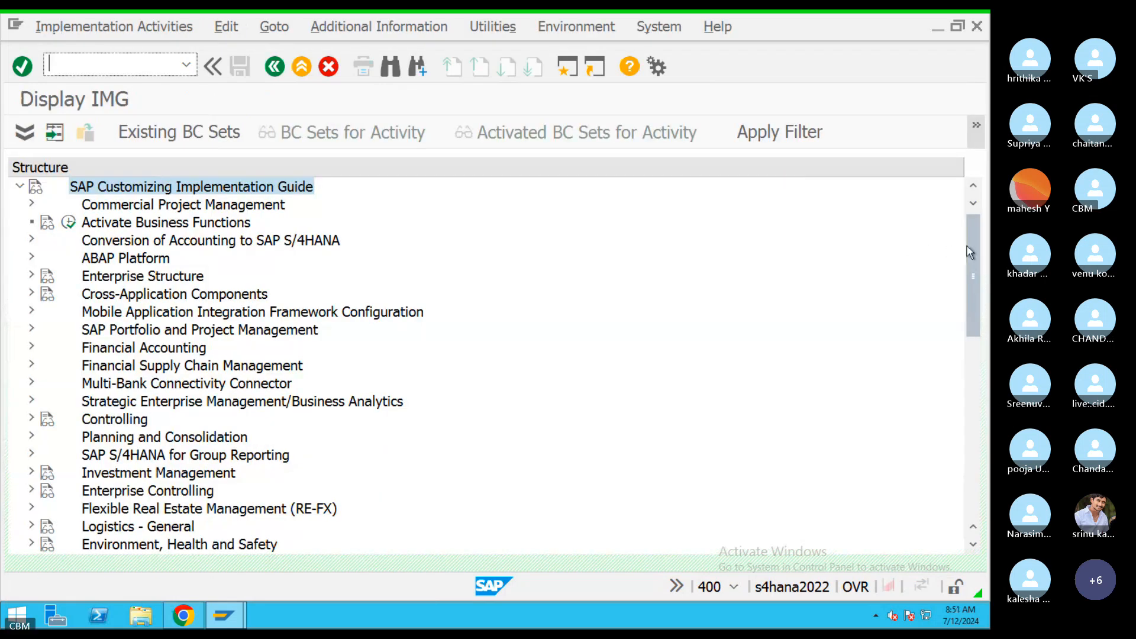
pyautogui.moveTo(970, 252); pyautogui.dragTo(970, 264)
pyautogui.click(133, 241)
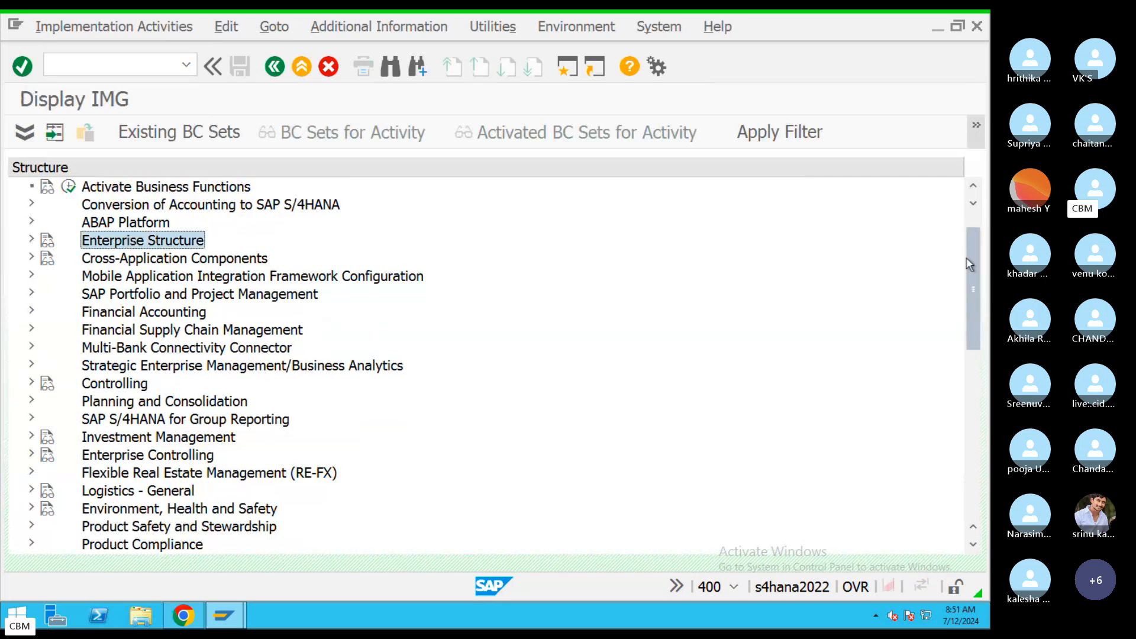
pyautogui.click(31, 241)
pyautogui.click(133, 264)
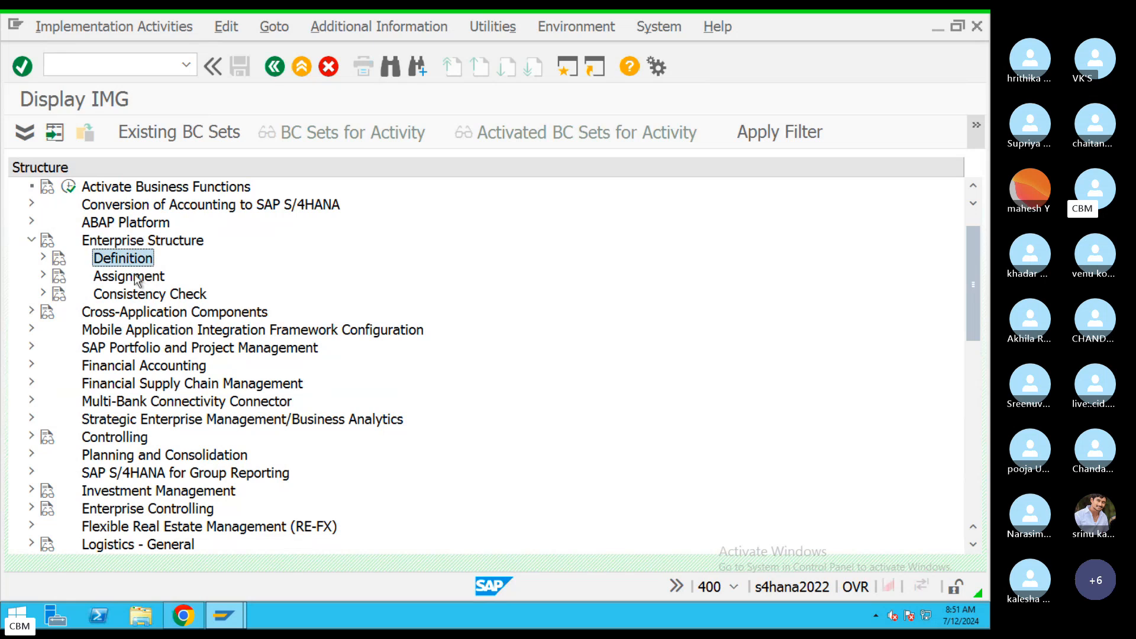
pyautogui.click(135, 276)
pyautogui.click(122, 262)
pyautogui.click(126, 277)
pyautogui.click(124, 262)
pyautogui.click(129, 276)
pyautogui.click(123, 261)
pyautogui.click(126, 274)
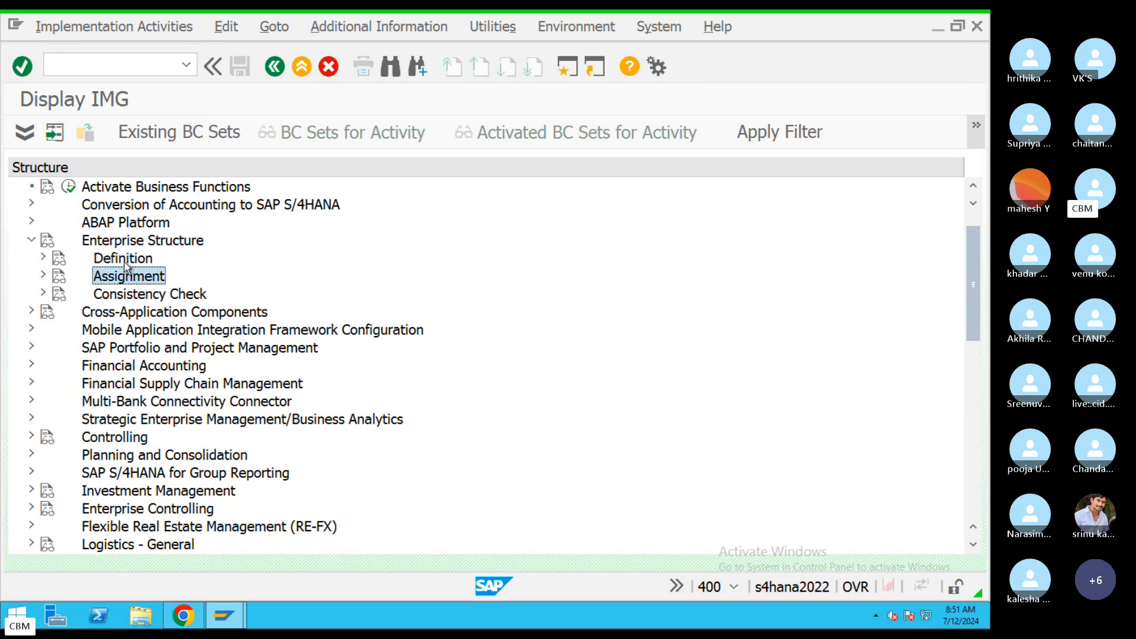
pyautogui.click(125, 263)
pyautogui.click(43, 258)
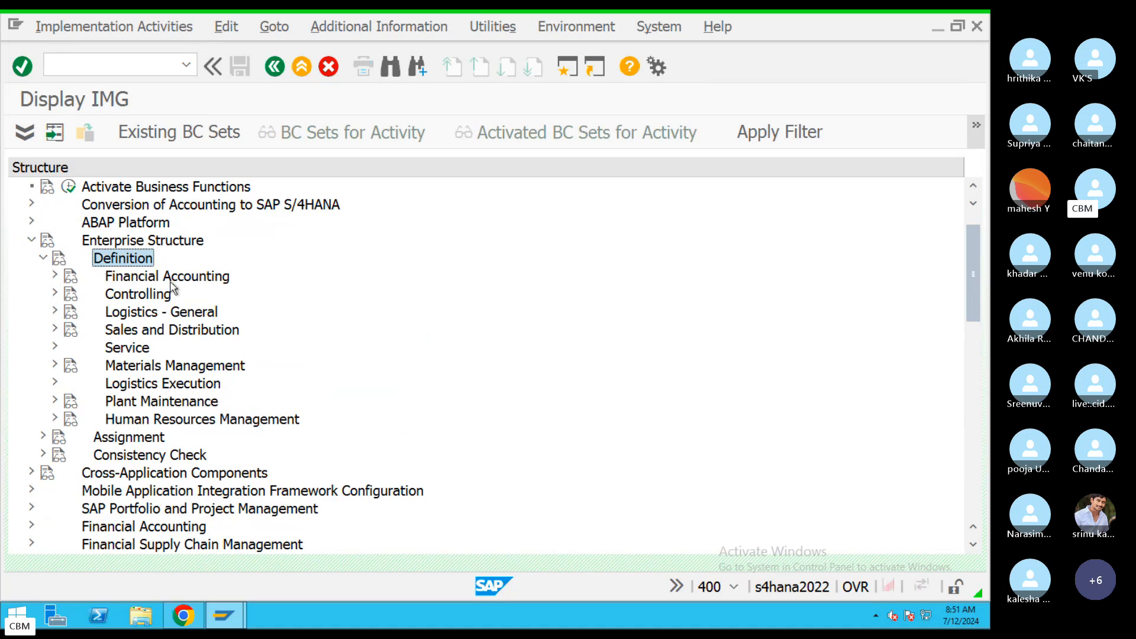
pyautogui.click(43, 440)
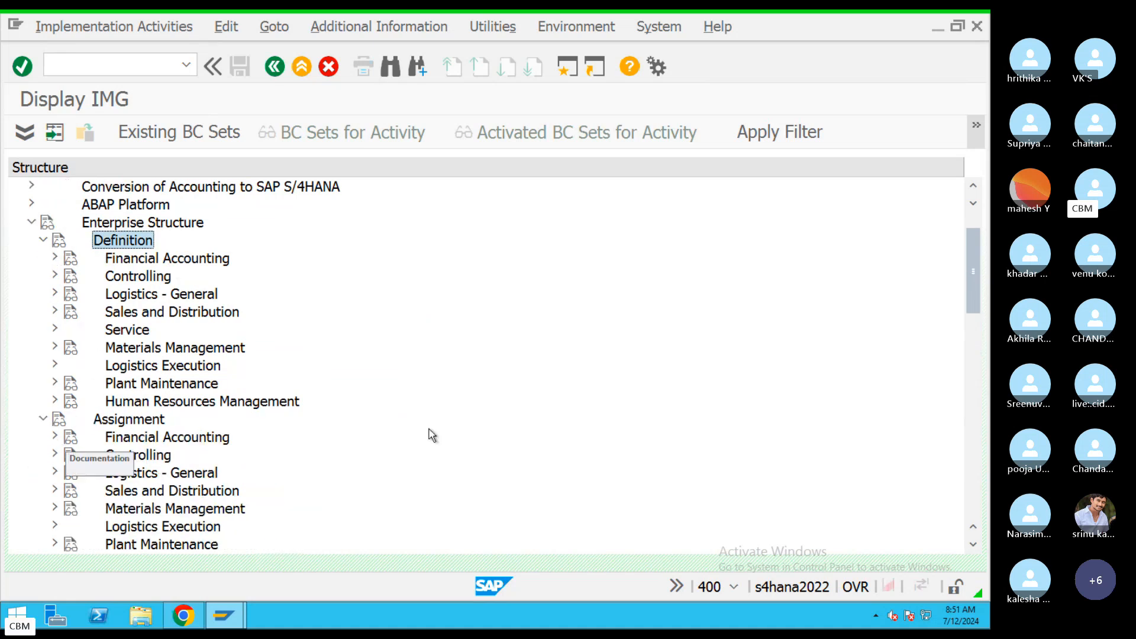
# Expand Financial Accounting under Definition and review its activities, including Define Business Area.
pyautogui.click(147, 260)
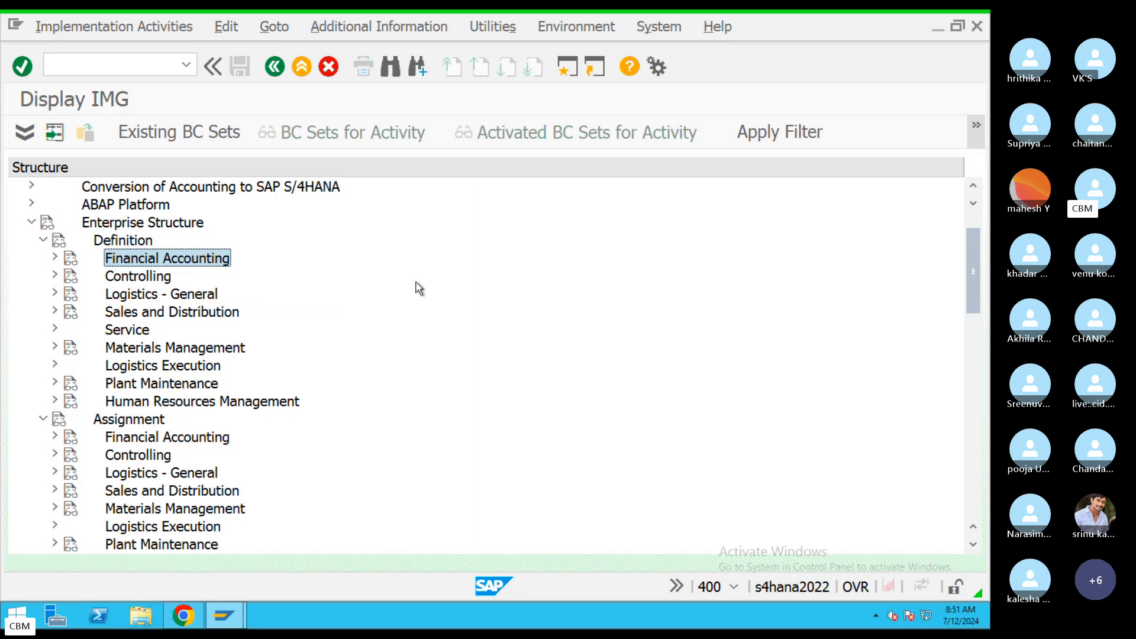
pyautogui.click(54, 259)
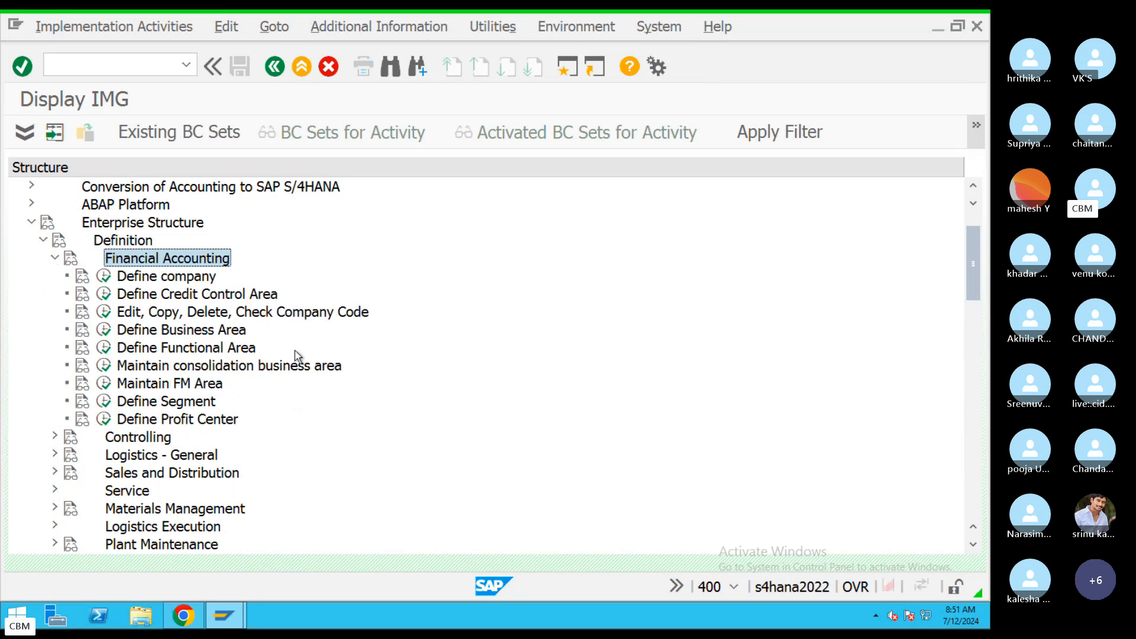
pyautogui.click(159, 278)
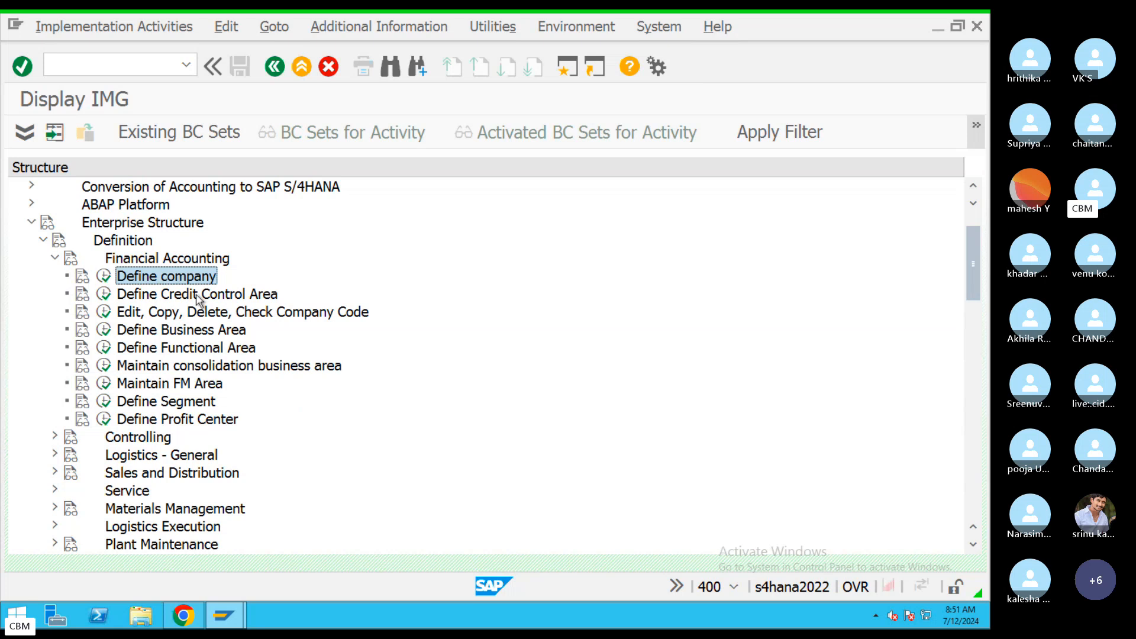
pyautogui.click(197, 295)
pyautogui.click(226, 317)
pyautogui.click(226, 333)
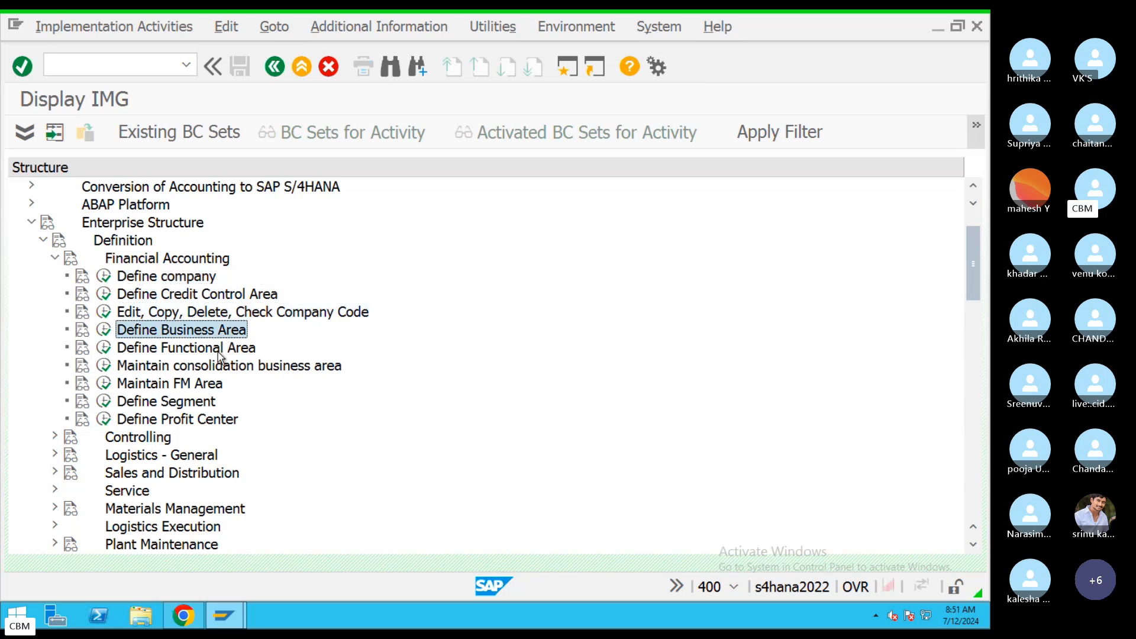
pyautogui.click(221, 350)
pyautogui.click(230, 370)
pyautogui.click(213, 388)
pyautogui.click(210, 404)
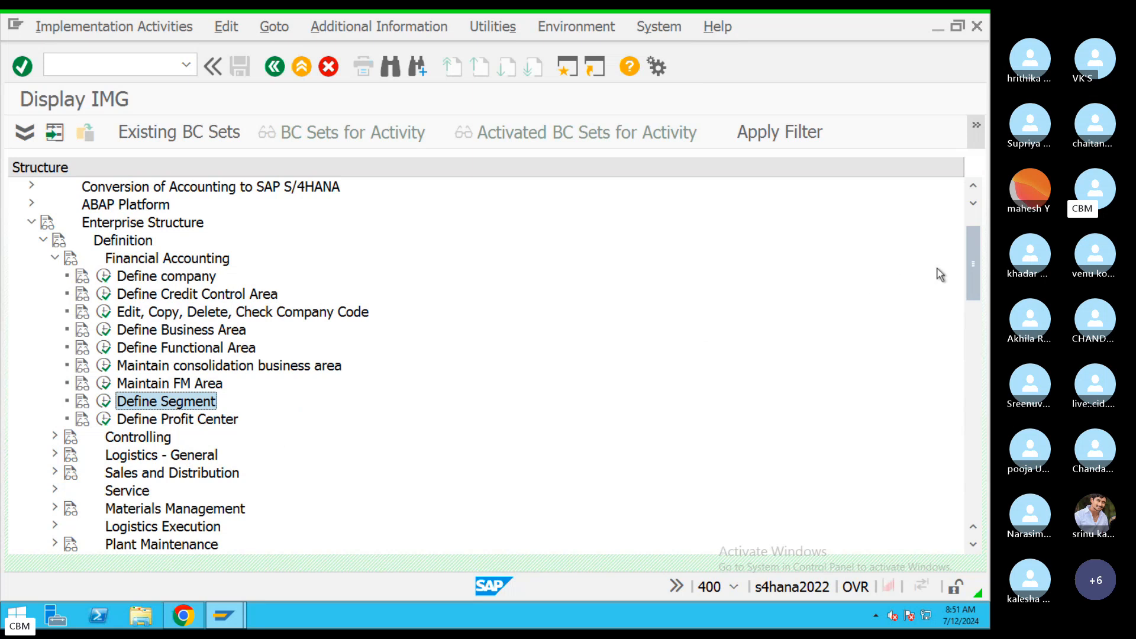
# Expand Financial Accounting under Assignment and scroll through its activities.
pyautogui.scroll(-3, 973, 284)
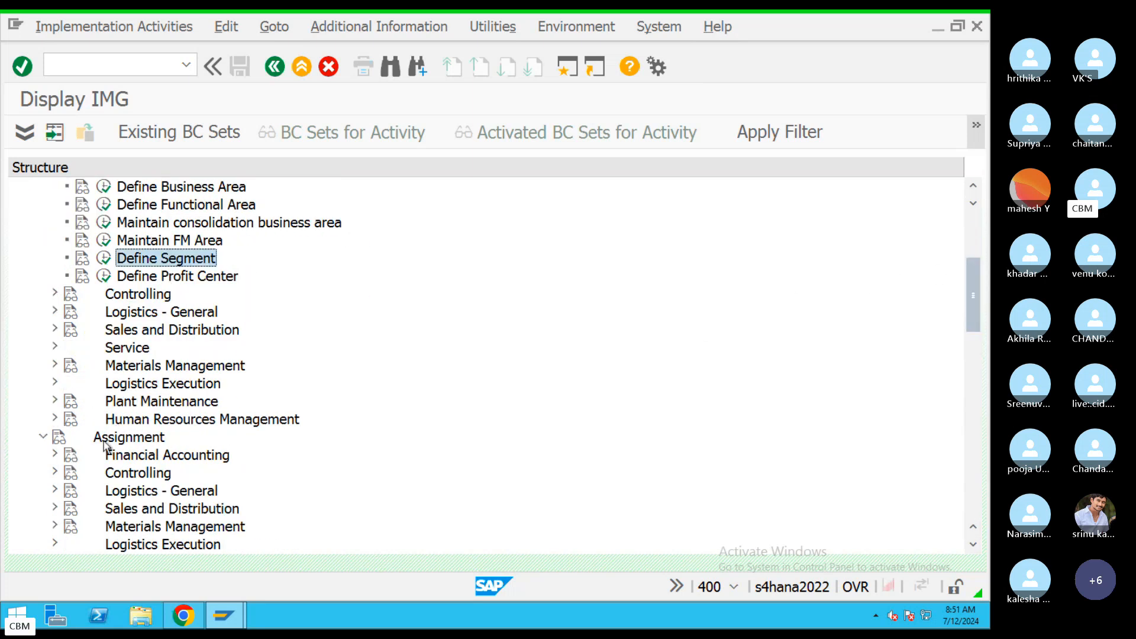
pyautogui.click(55, 454)
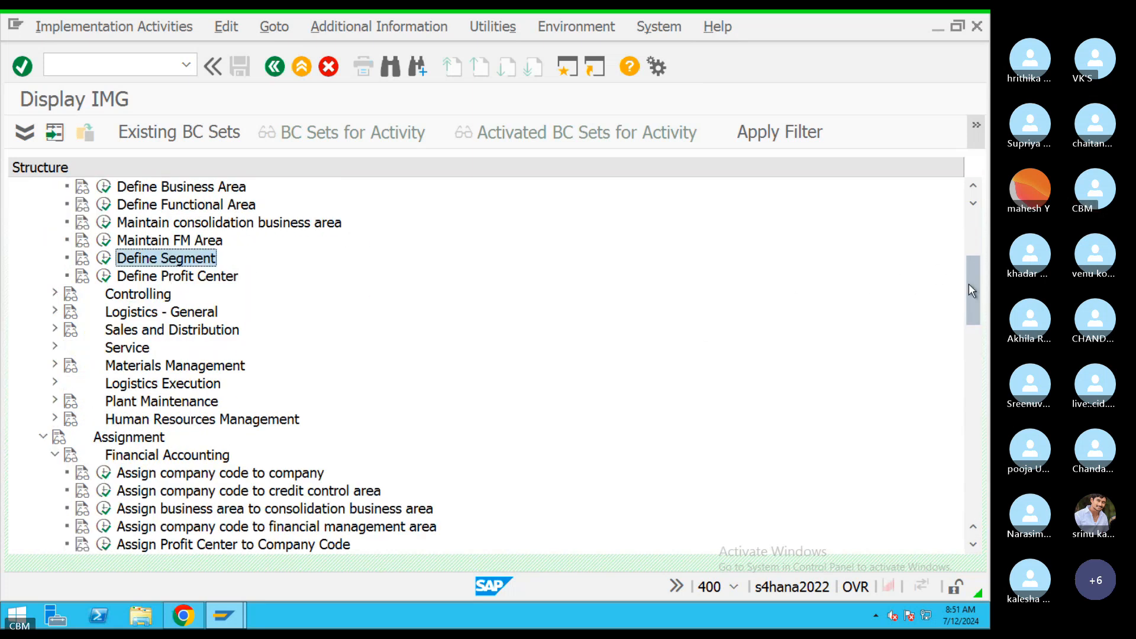
pyautogui.scroll(-3, 970, 290)
pyautogui.scroll(-1, 591, 325)
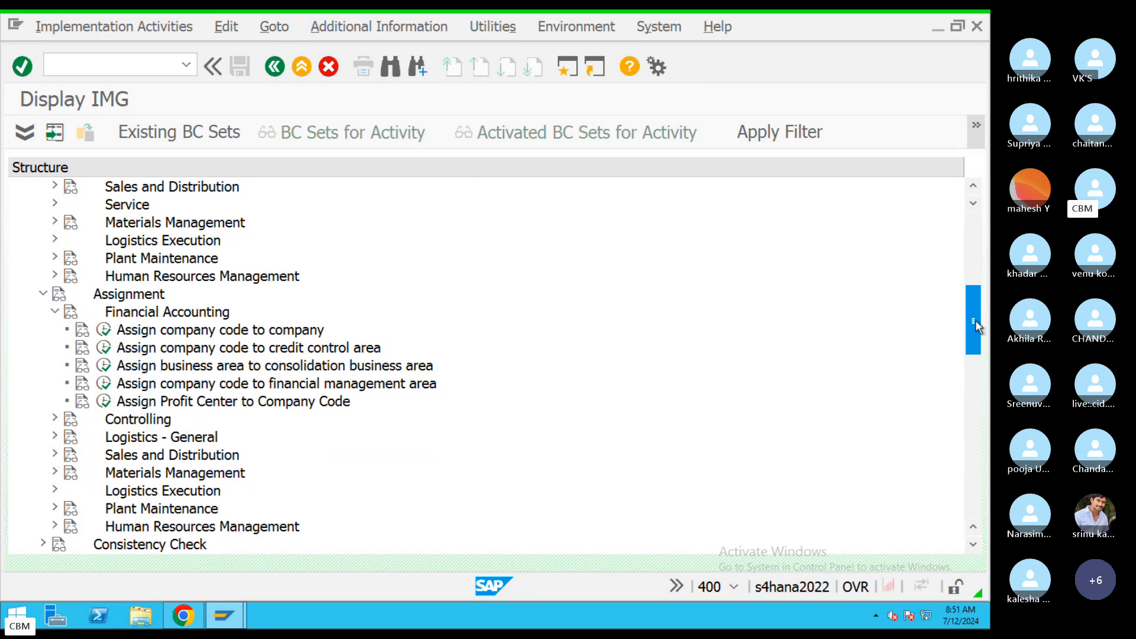
pyautogui.moveTo(975, 326); pyautogui.dragTo(966, 275)
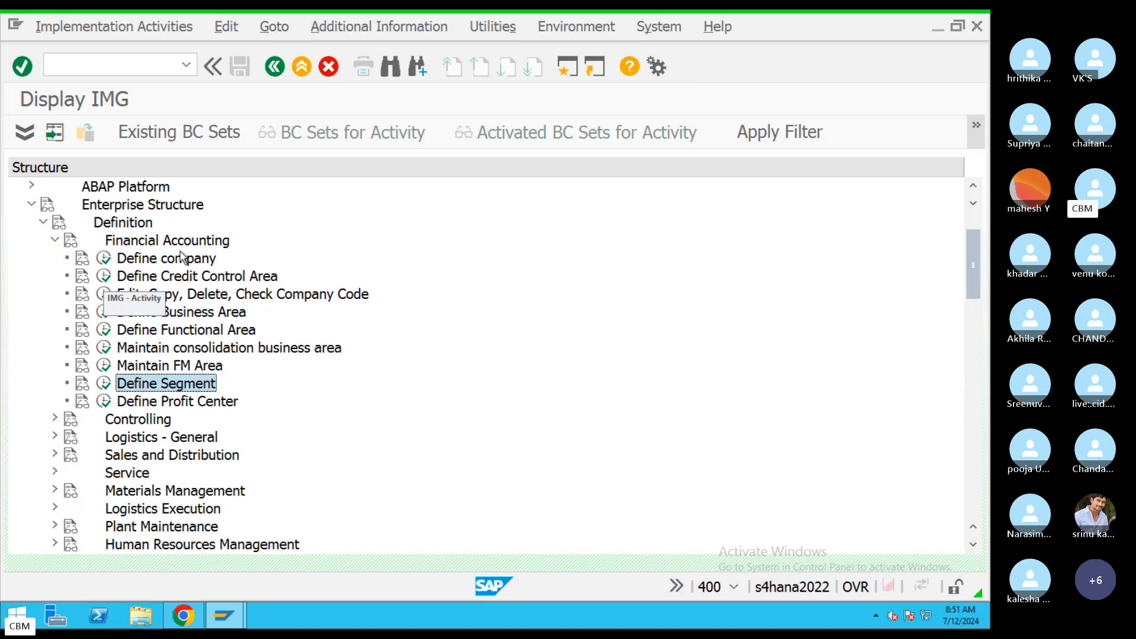
# Show each activity's IMG Activity key under Additional Information, widen that column, and select Define company.
pyautogui.click(352, 33)
pyautogui.click(383, 30)
pyautogui.moveTo(452, 51)
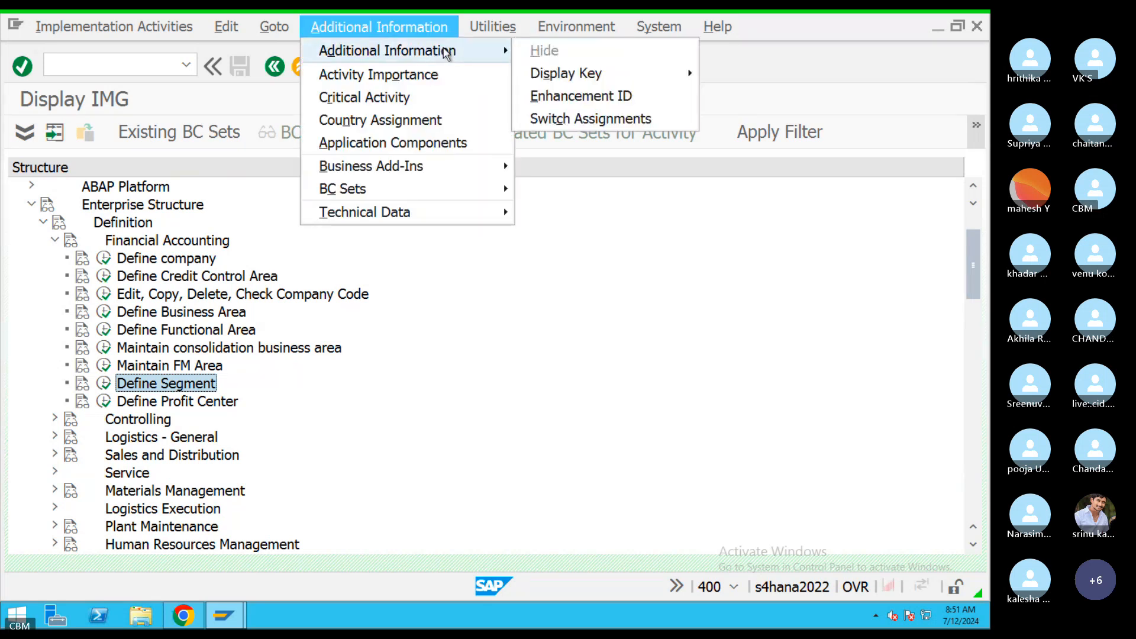
pyautogui.moveTo(591, 74)
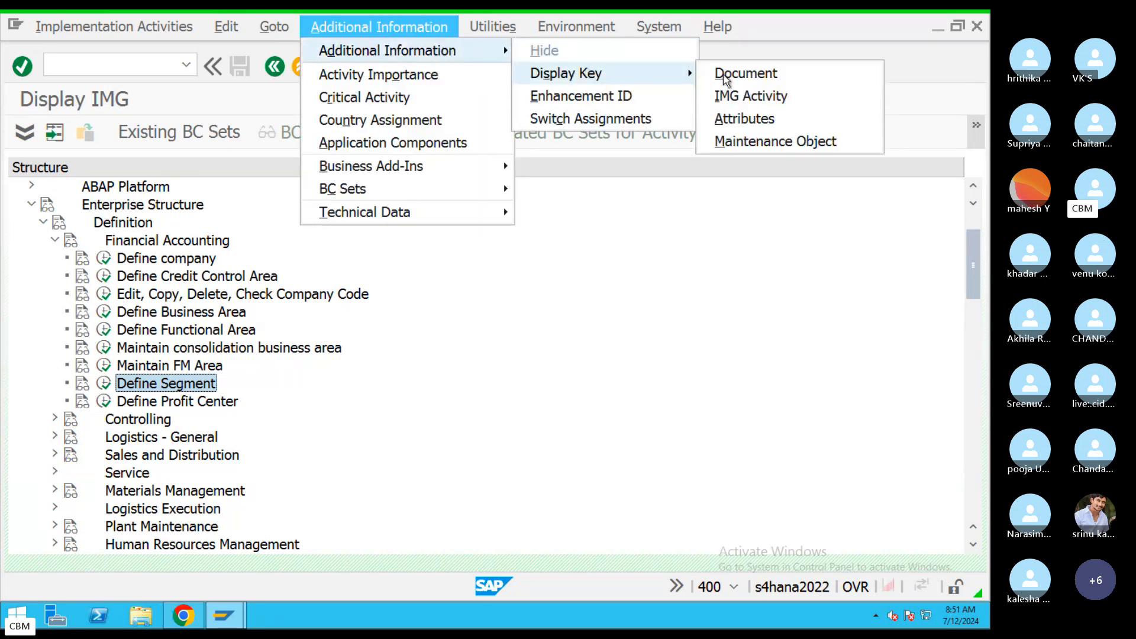
pyautogui.click(742, 100)
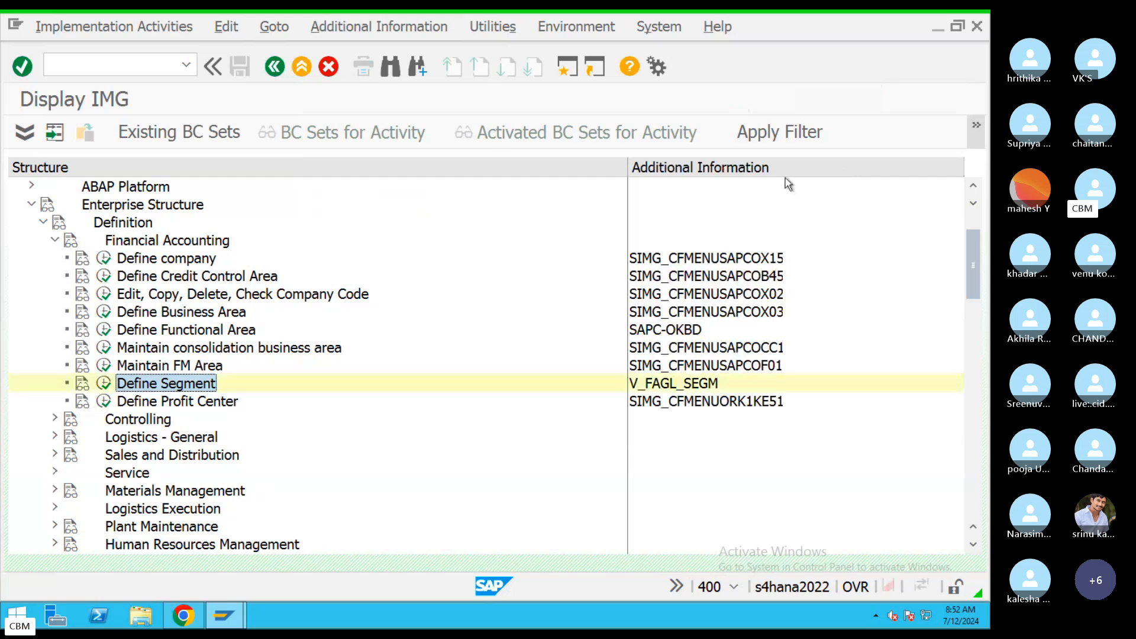
pyautogui.click(388, 30)
pyautogui.moveTo(406, 56)
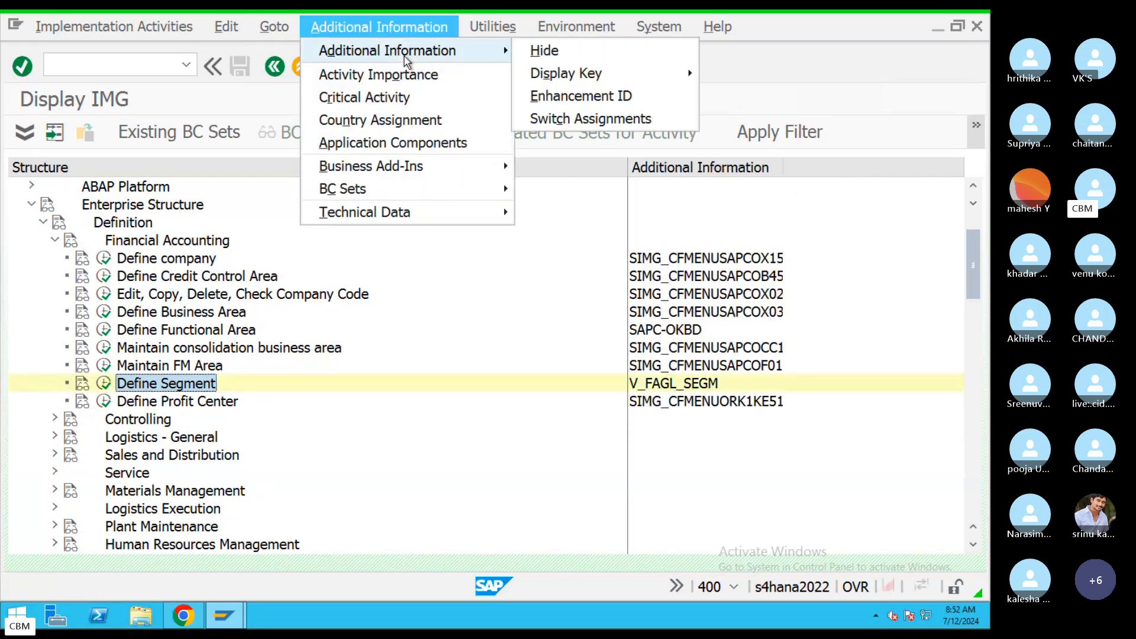
pyautogui.moveTo(569, 77)
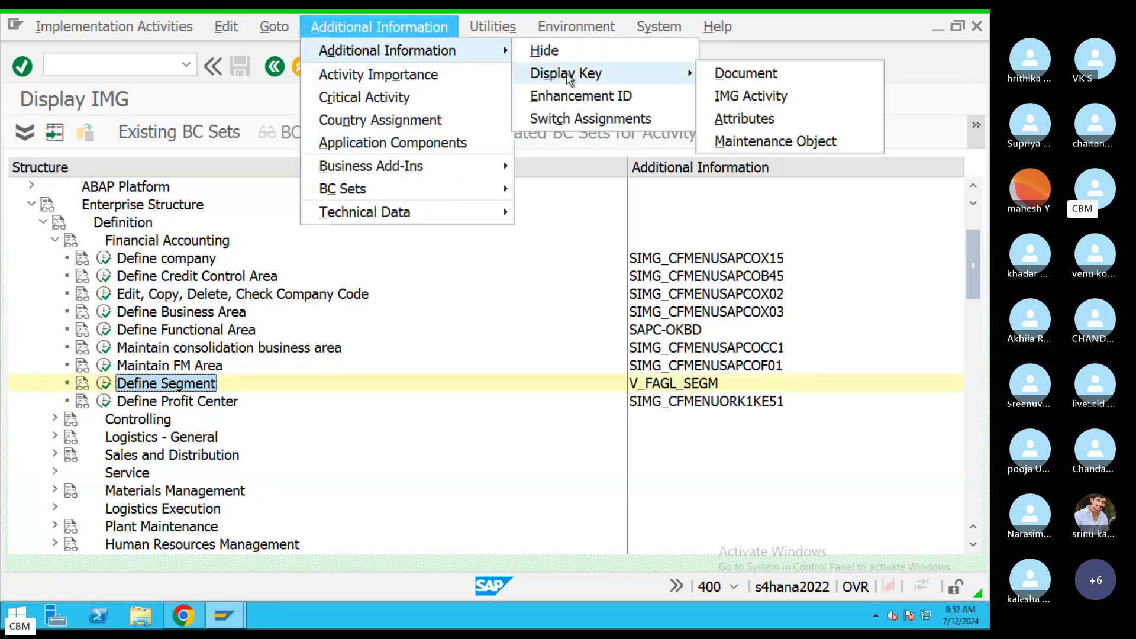
pyautogui.click(744, 100)
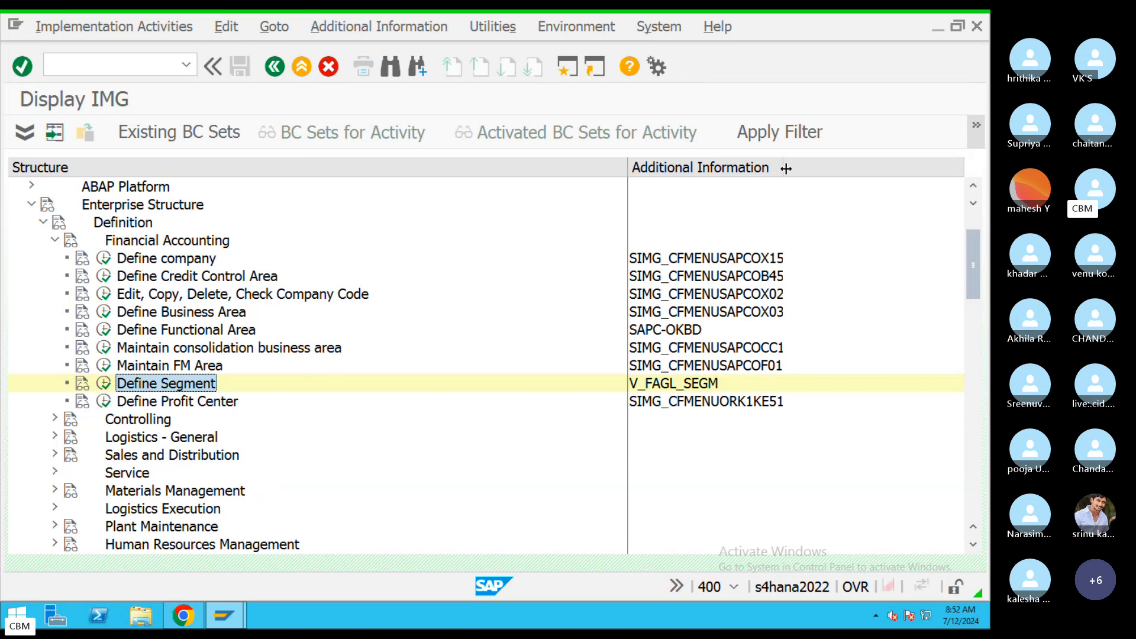
pyautogui.moveTo(783, 168); pyautogui.dragTo(832, 167)
pyautogui.click(186, 259)
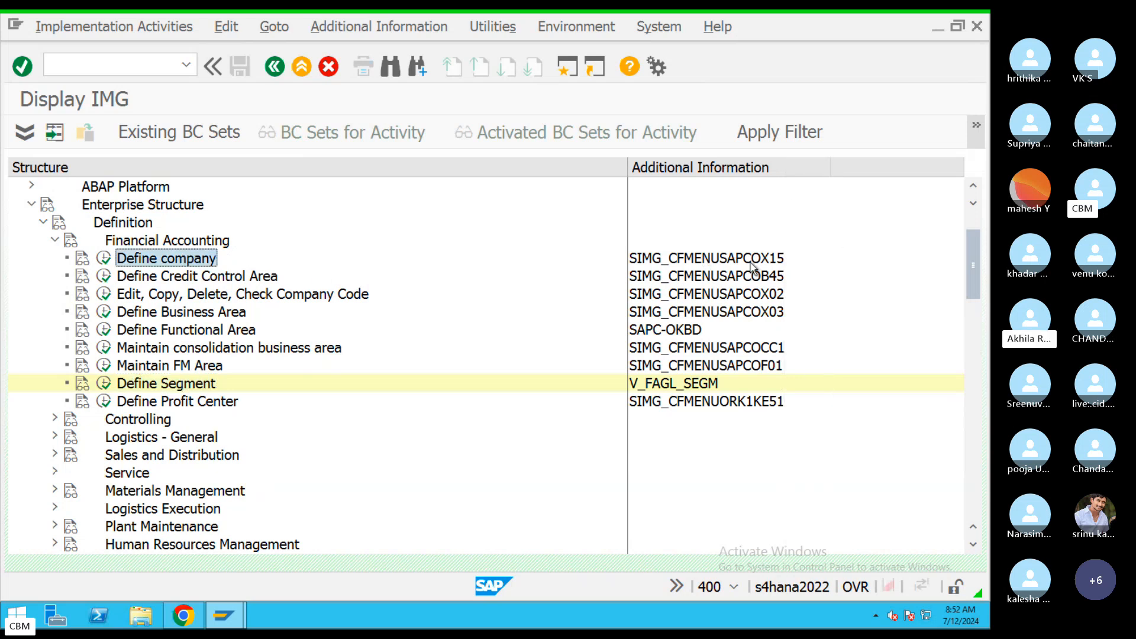
# Mute one attendee's microphone in the Skype call's participant list, then return to SAP.
pyautogui.hotkey('ctrl', 'Right')
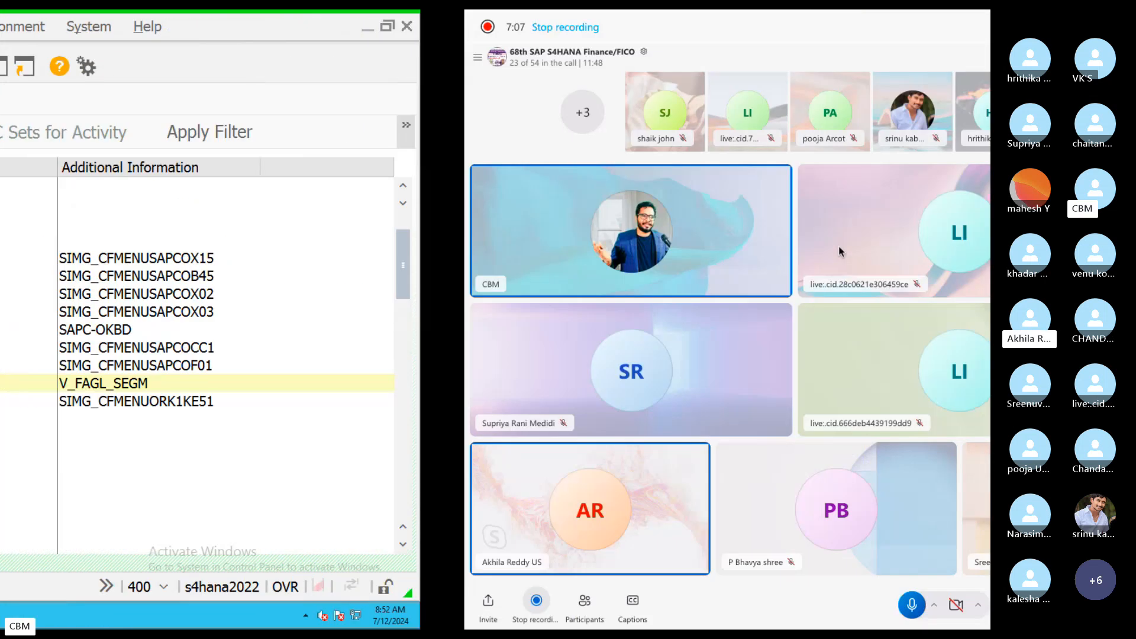
pyautogui.click(80, 63)
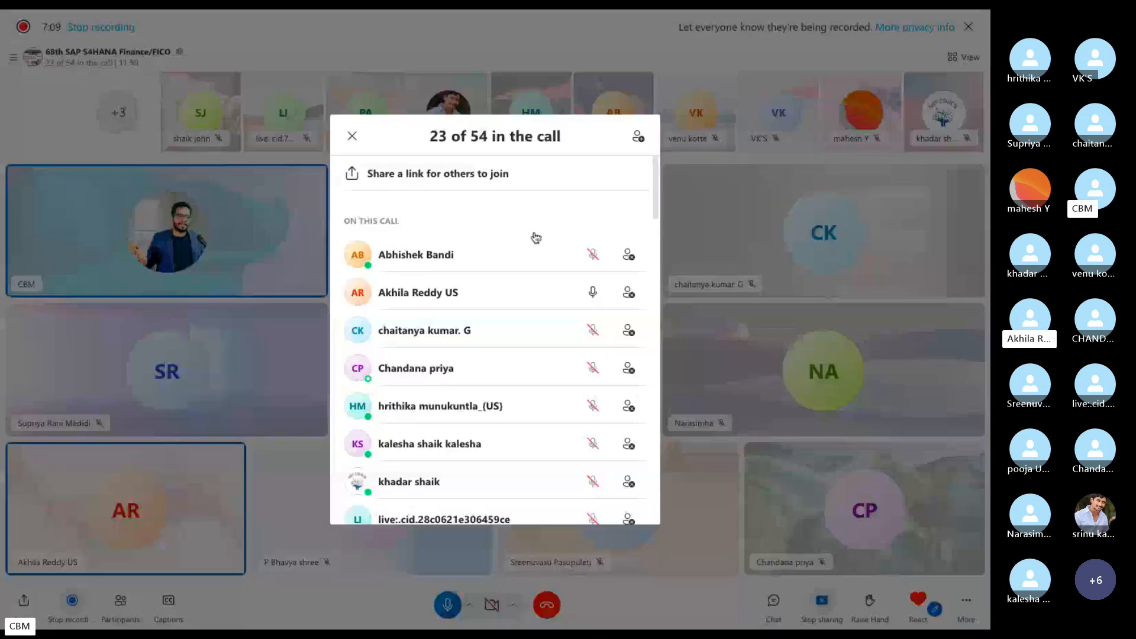
pyautogui.click(594, 294)
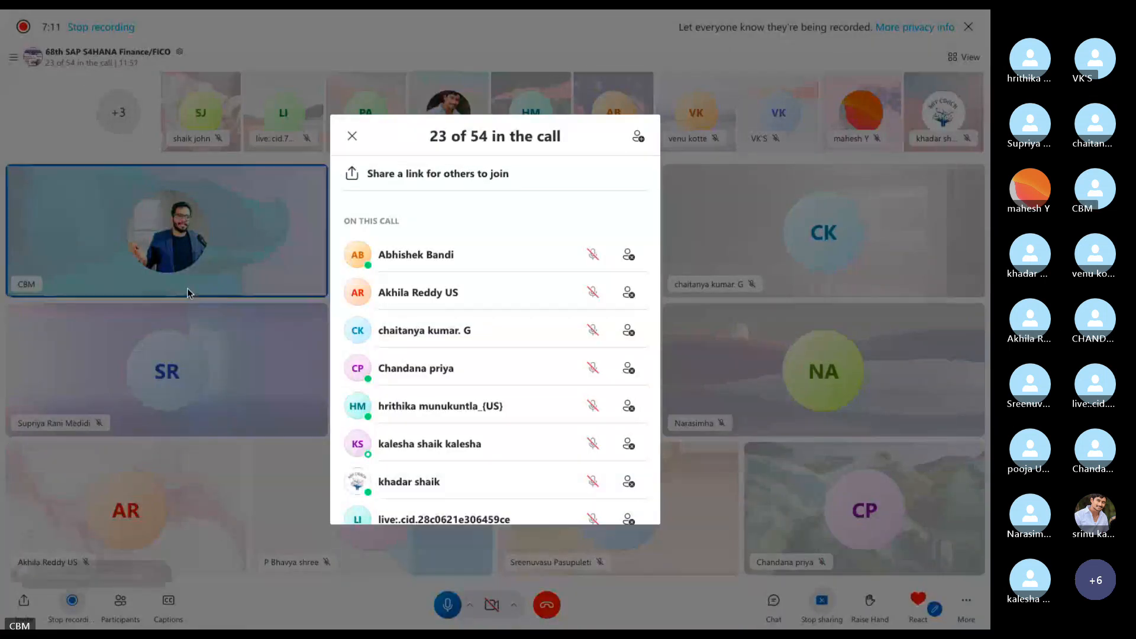
pyautogui.hotkey('ctrl', 'Left')
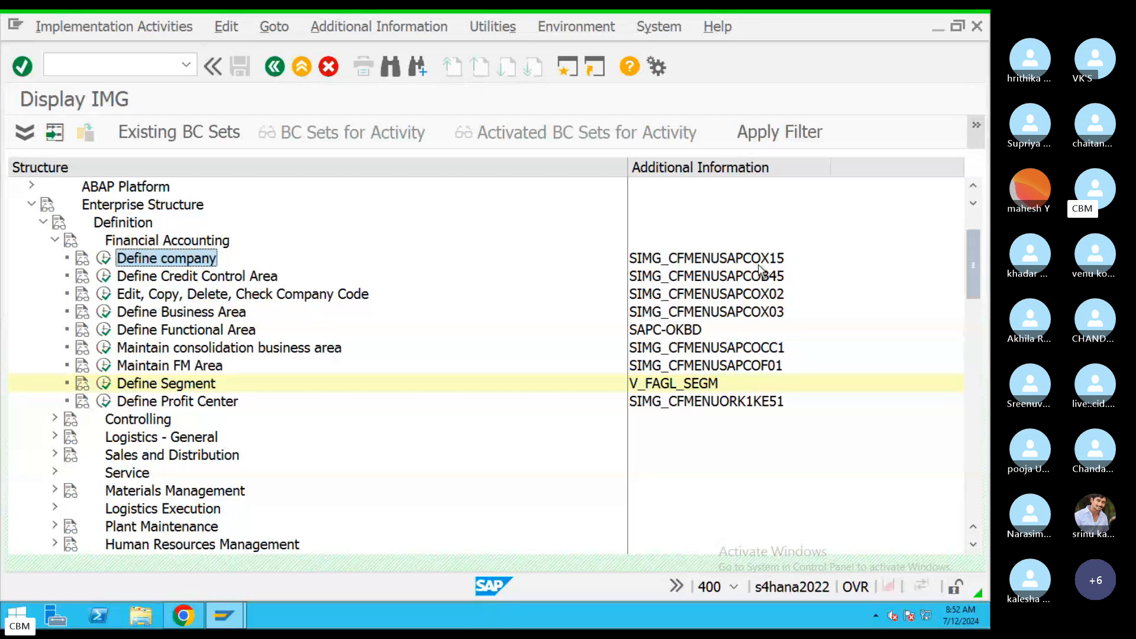
pyautogui.click(269, 278)
pyautogui.click(766, 282)
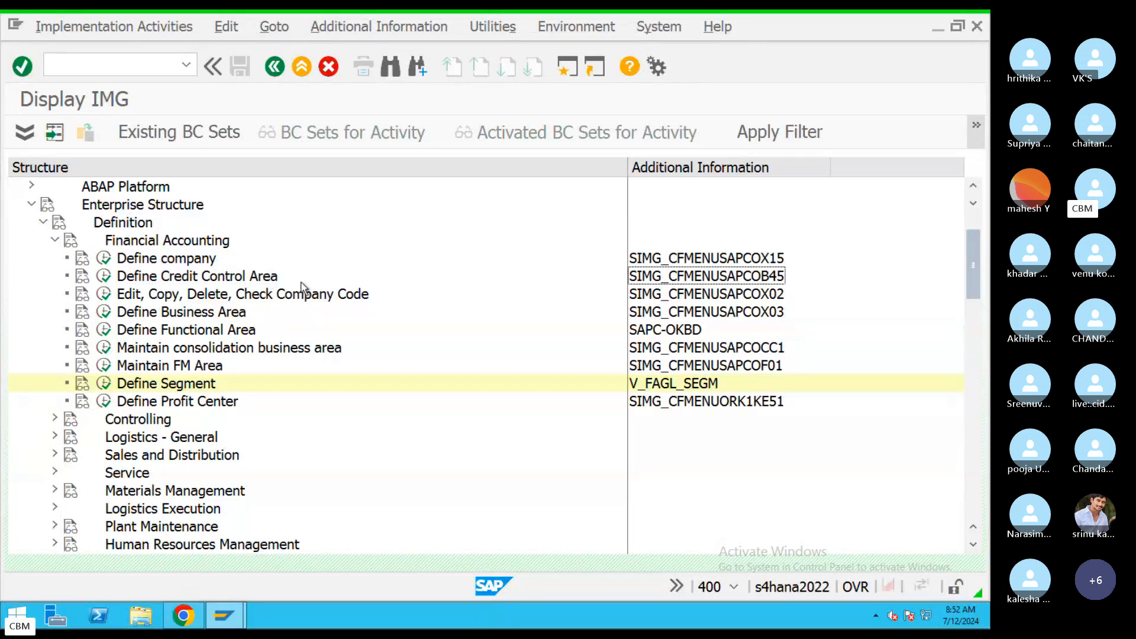
pyautogui.click(351, 301)
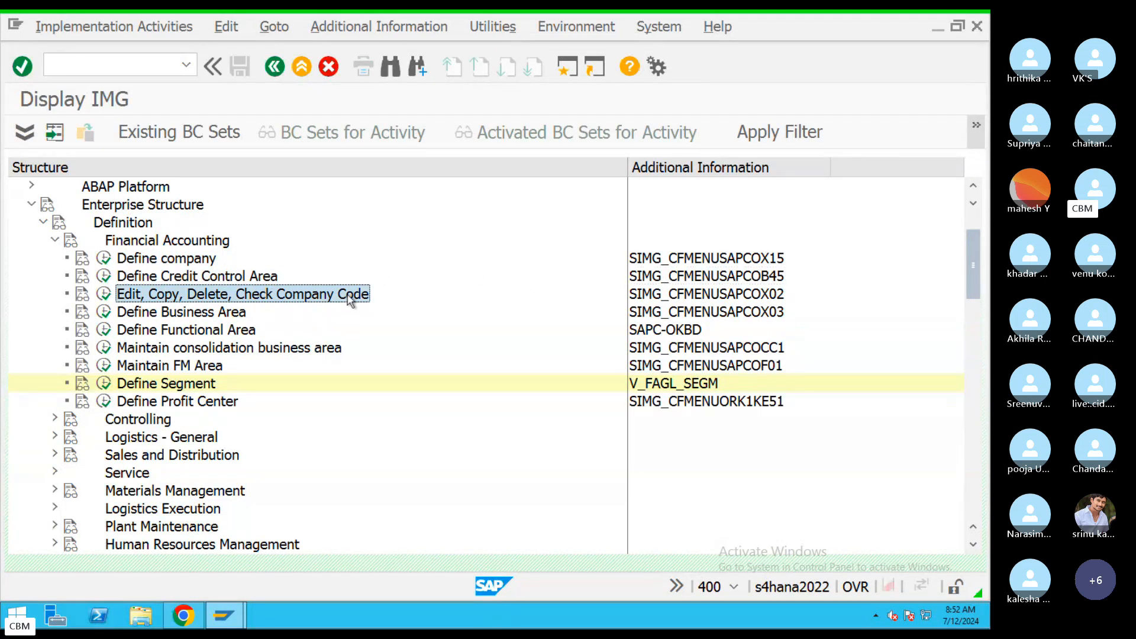
pyautogui.click(769, 302)
pyautogui.click(236, 314)
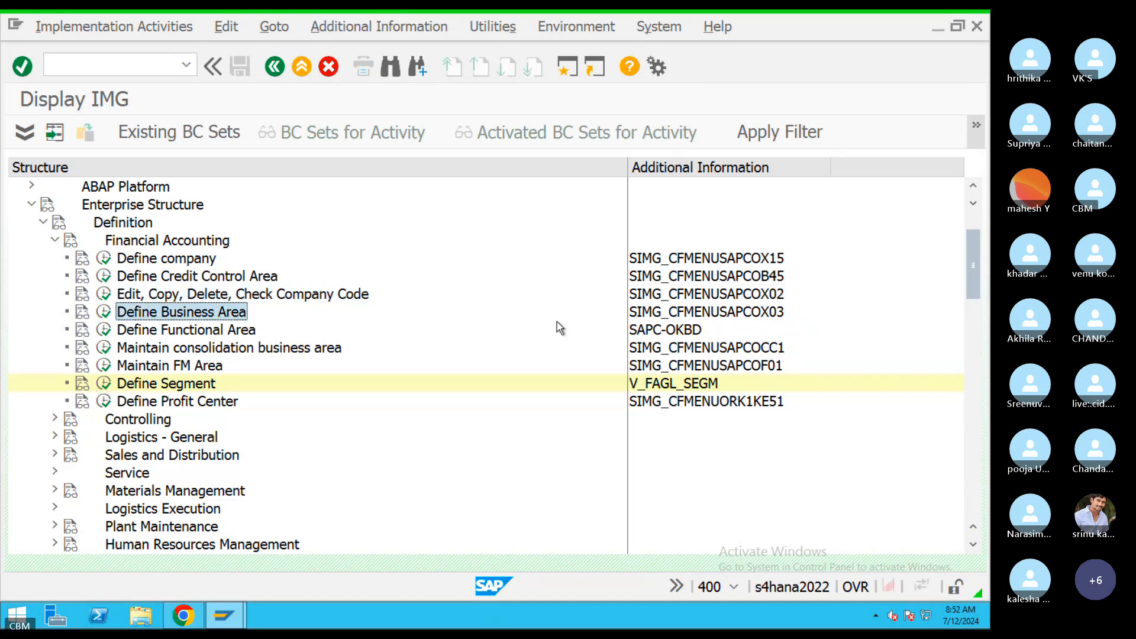
pyautogui.click(766, 316)
pyautogui.click(239, 330)
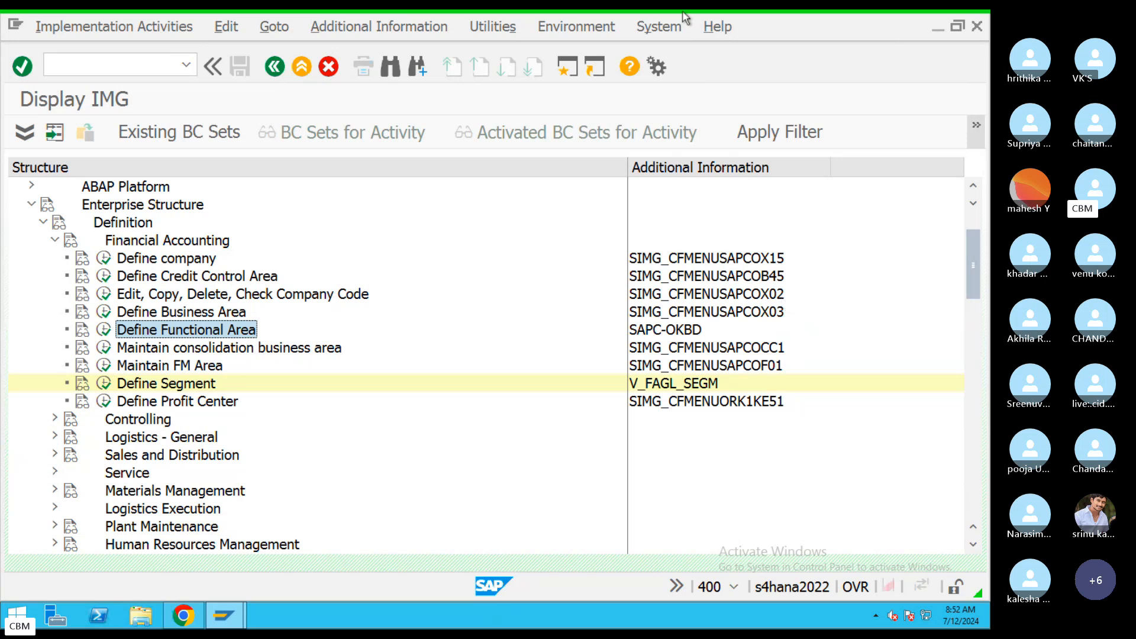
# Run Define company and decline viewing the data locked by another user.
pyautogui.click(104, 260)
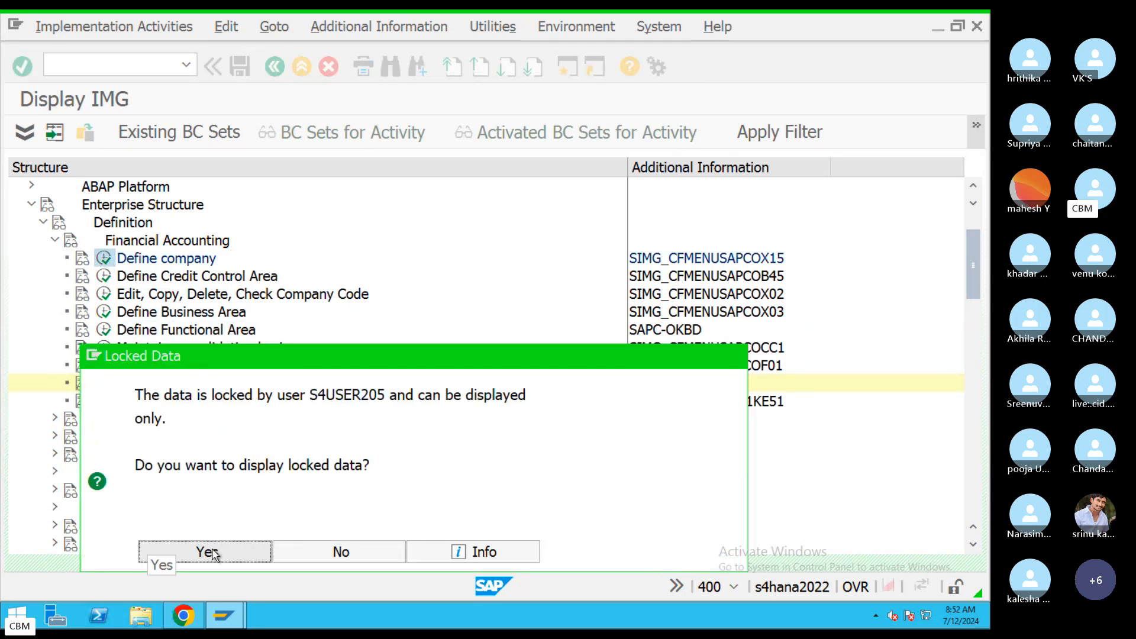
pyautogui.moveTo(240, 357); pyautogui.dragTo(283, 158)
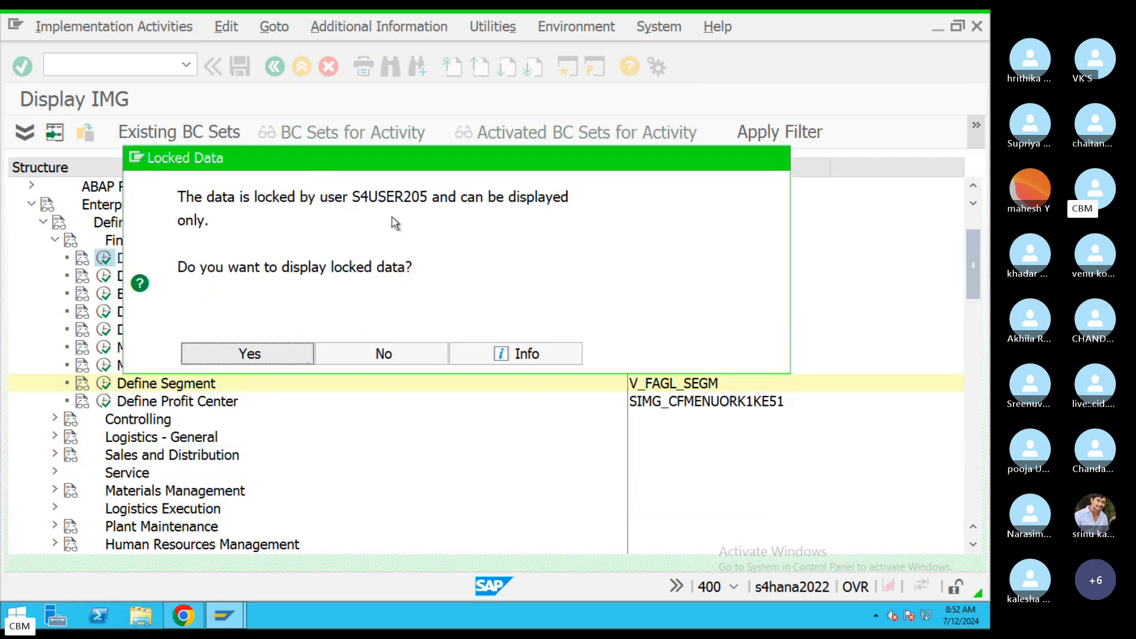
pyautogui.moveTo(432, 196); pyautogui.dragTo(354, 196)
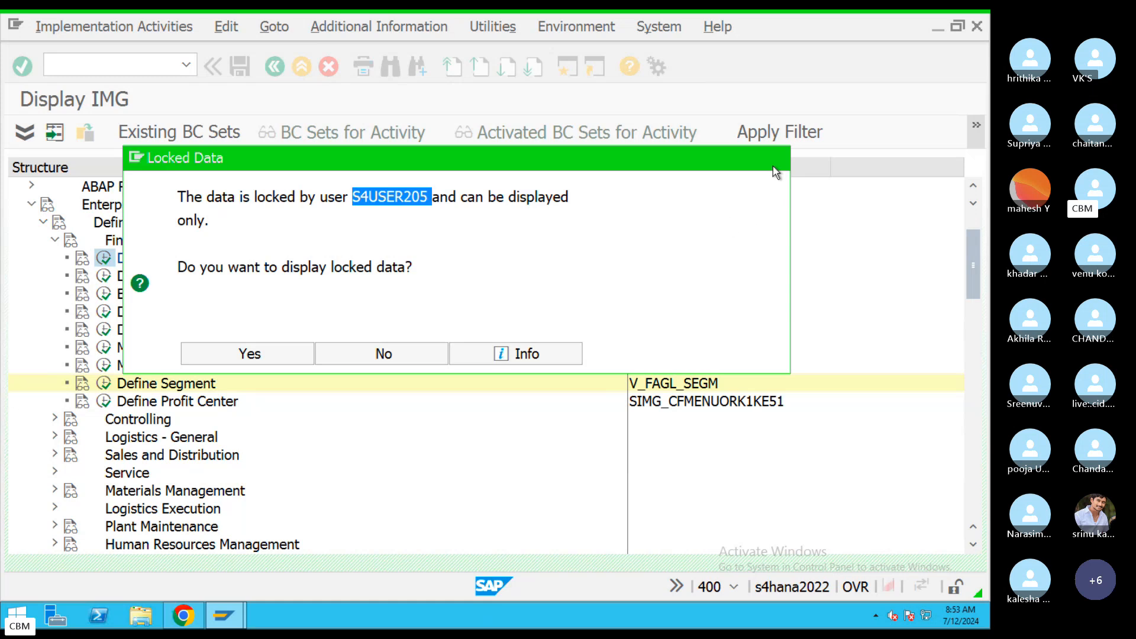
pyautogui.click(409, 355)
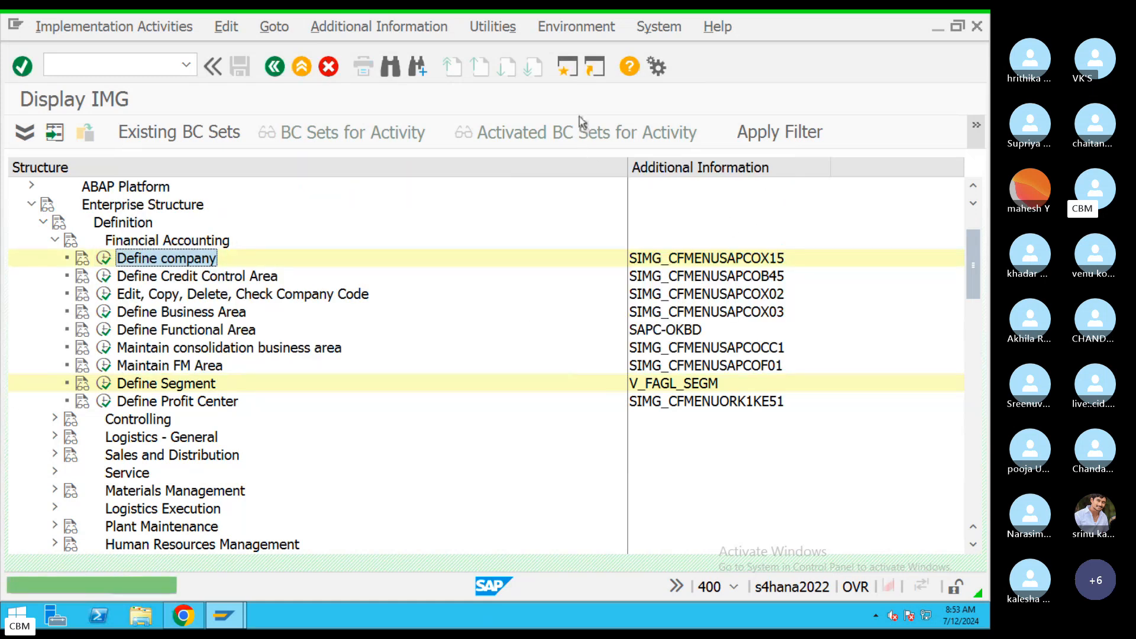
# In a new session, use SM12 with a blank user filter to delete all 13 client-400 locks.
pyautogui.click(569, 69)
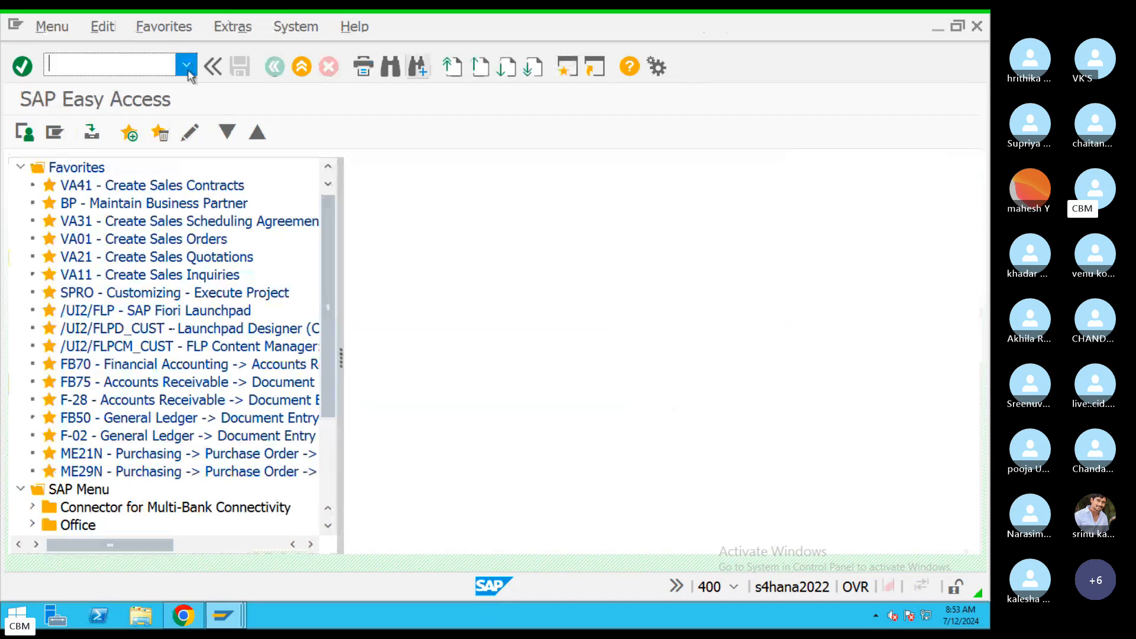
pyautogui.write('sm')
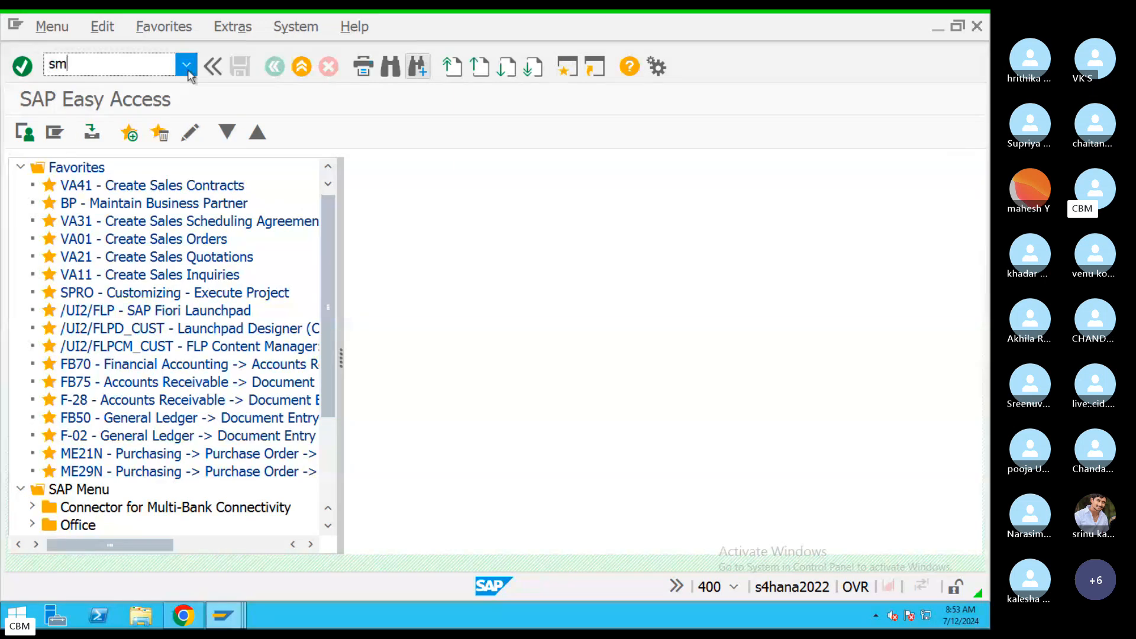
pyautogui.write('12')
pyautogui.press('Return')
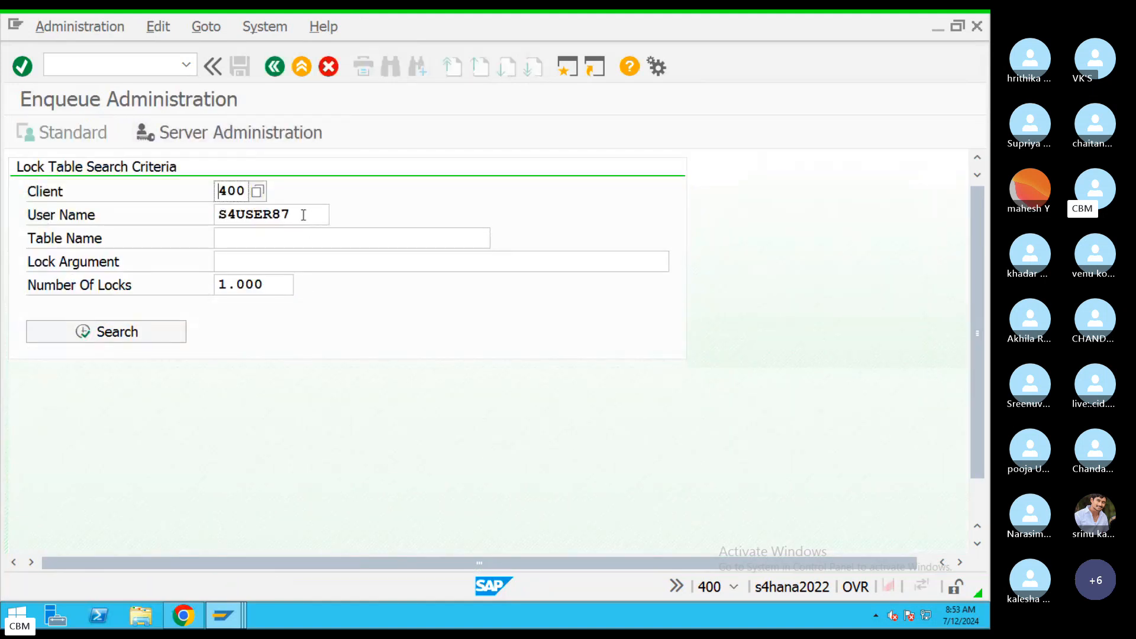
pyautogui.moveTo(301, 215); pyautogui.dragTo(210, 216)
pyautogui.press('BackSpace')
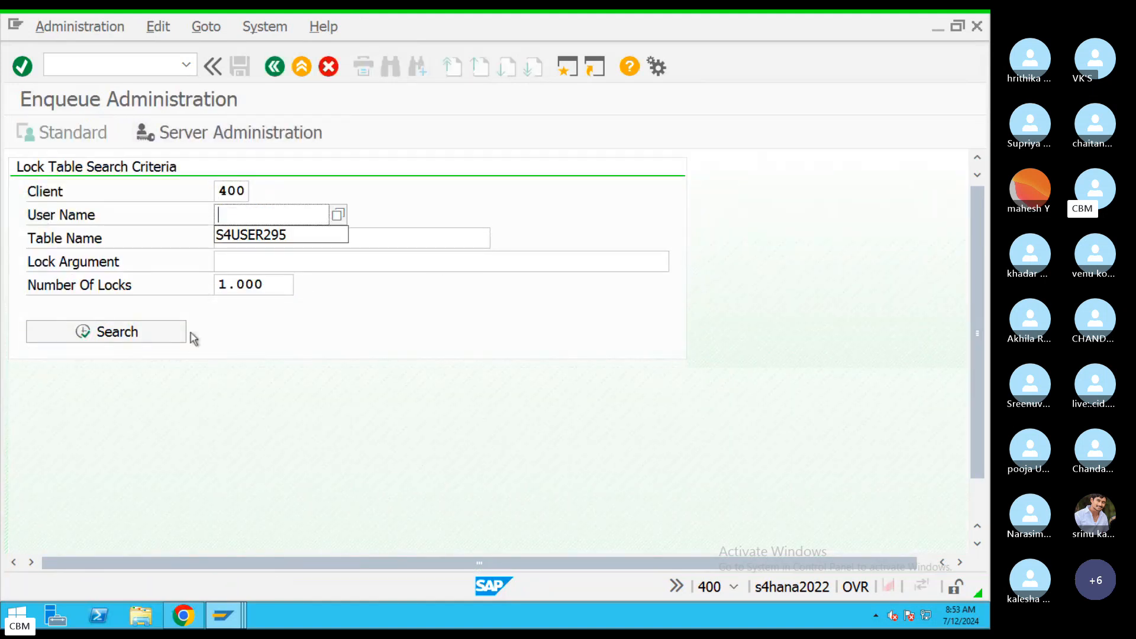
pyautogui.click(121, 342)
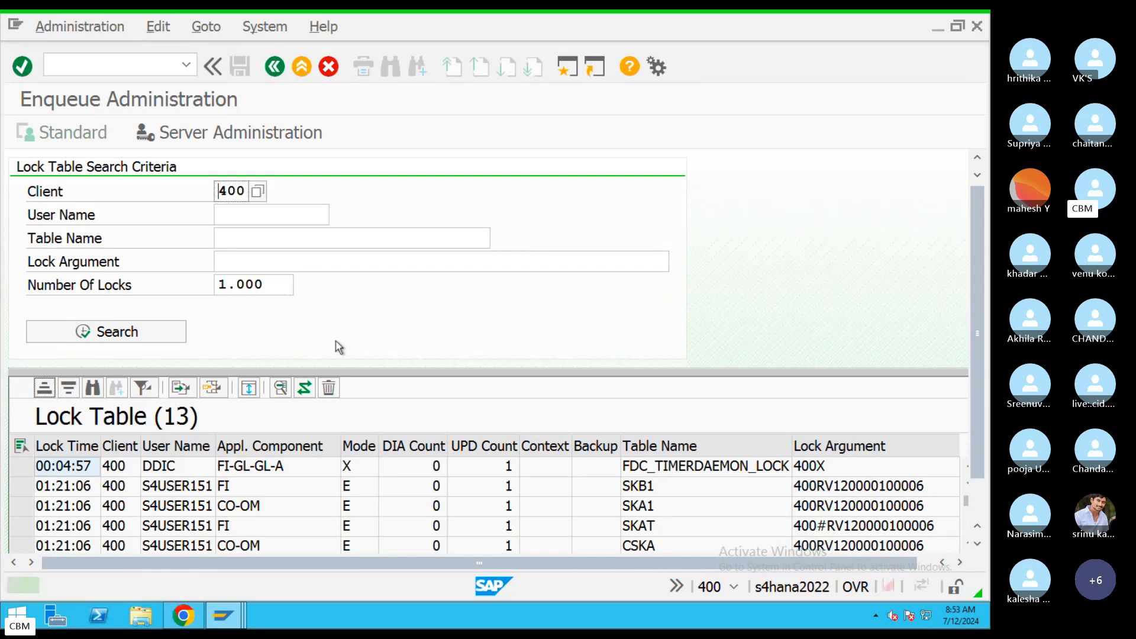
pyautogui.click(23, 450)
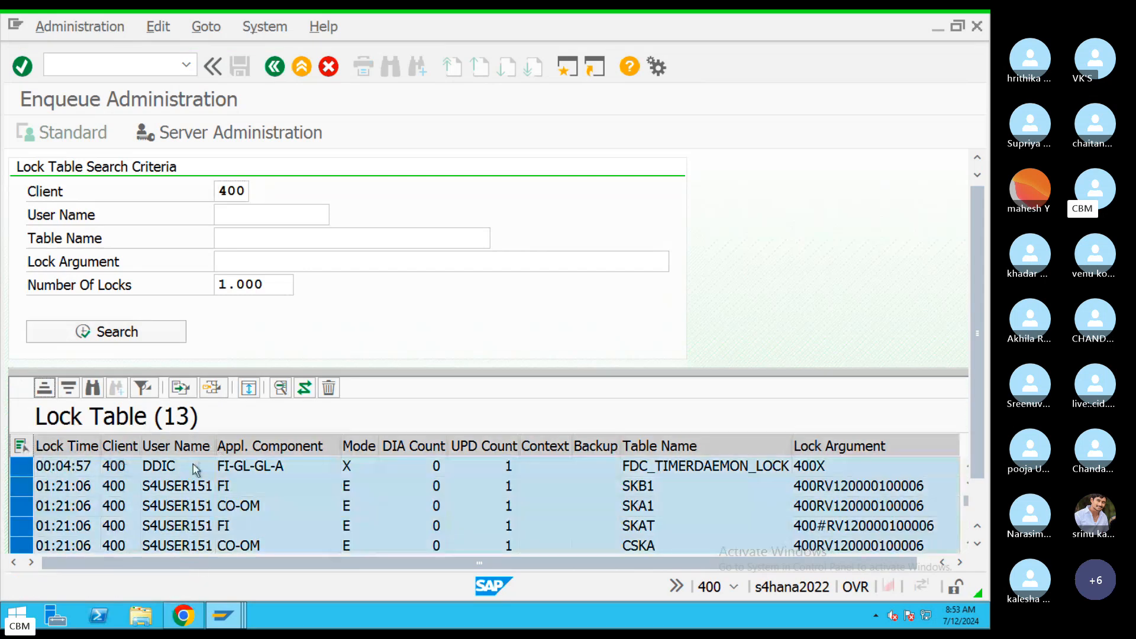
pyautogui.click(328, 388)
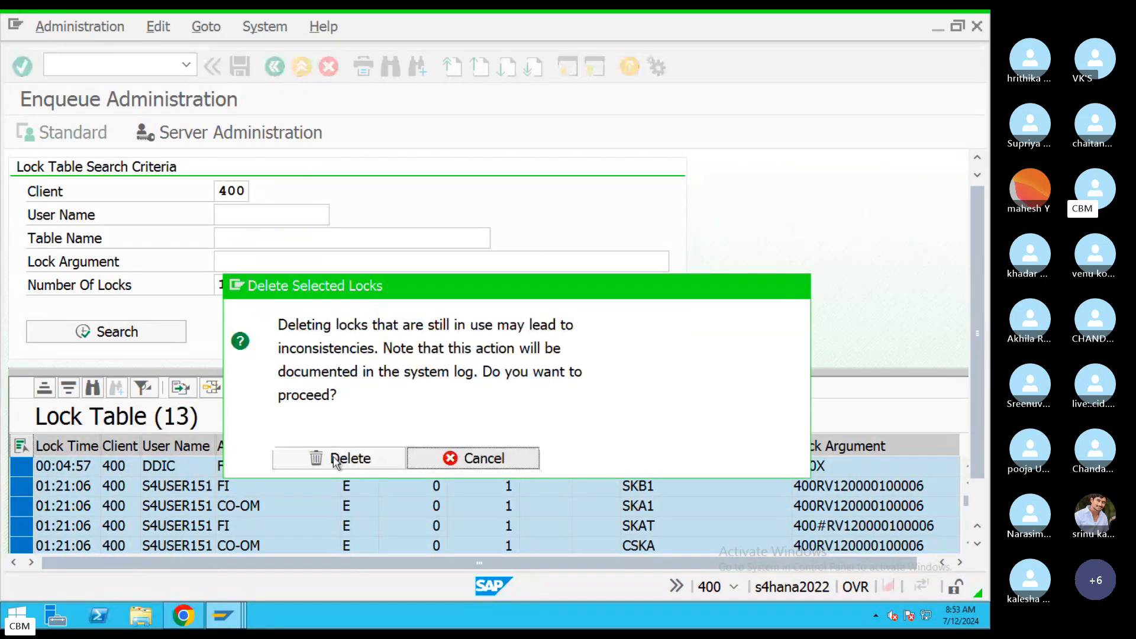
pyautogui.click(341, 459)
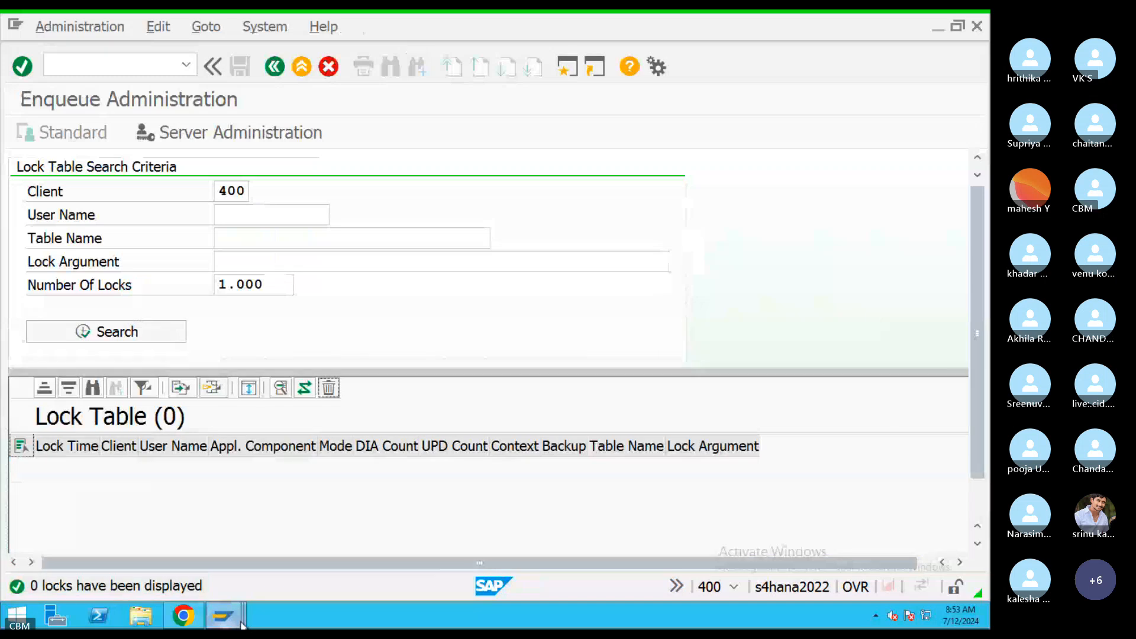
# Bring Display IMG forward, run Define company, and start a new Internal trading partners entry.
pyautogui.moveTo(243, 612)
pyautogui.click(275, 555)
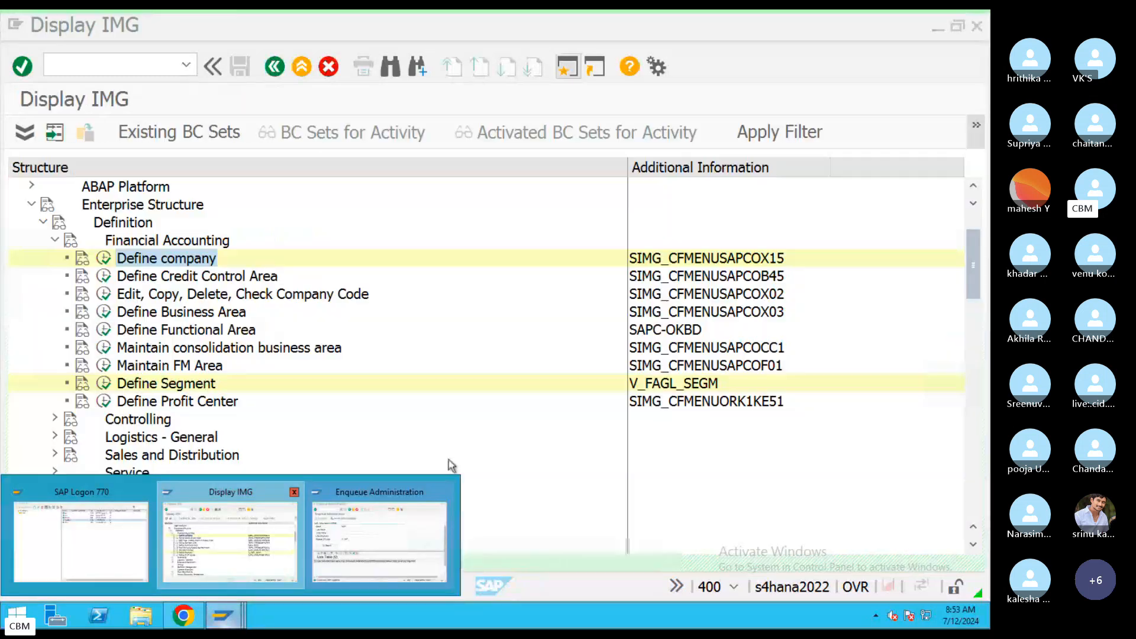
pyautogui.click(103, 258)
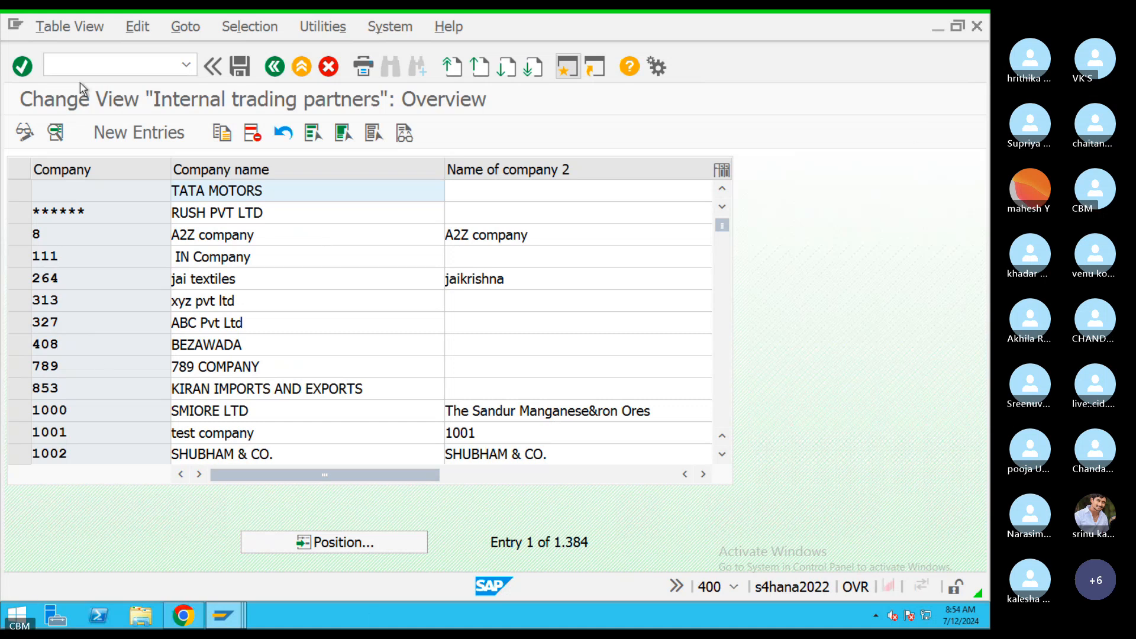
pyautogui.click(140, 137)
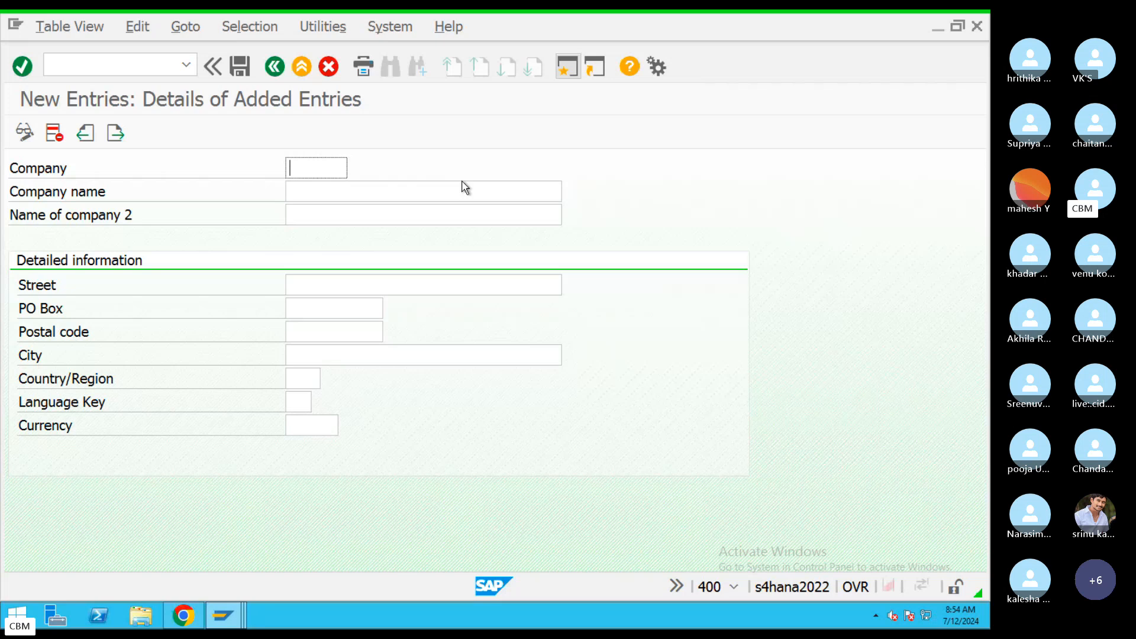
# Enter company CHASK with the name Chanu SK Info Tech Pvt Ltd.
pyautogui.write('jkdjfk')
pyautogui.press('BackSpace')
pyautogui.press('BackSpace')
pyautogui.press('BackSpace')
pyautogui.press('BackSpace')
pyautogui.press('BackSpace')
pyautogui.press('BackSpace')
pyautogui.write('304934')
pyautogui.press('BackSpace')
pyautogui.press('BackSpace')
pyautogui.press('BackSpace')
pyautogui.press('BackSpace')
pyautogui.press('BackSpace')
pyautogui.press('BackSpace')
pyautogui.write('jfk393')
pyautogui.press('BackSpace')
pyautogui.press('BackSpace')
pyautogui.press('BackSpace')
pyautogui.press('BackSpace')
pyautogui.press('BackSpace')
pyautogui.press('BackSpace')
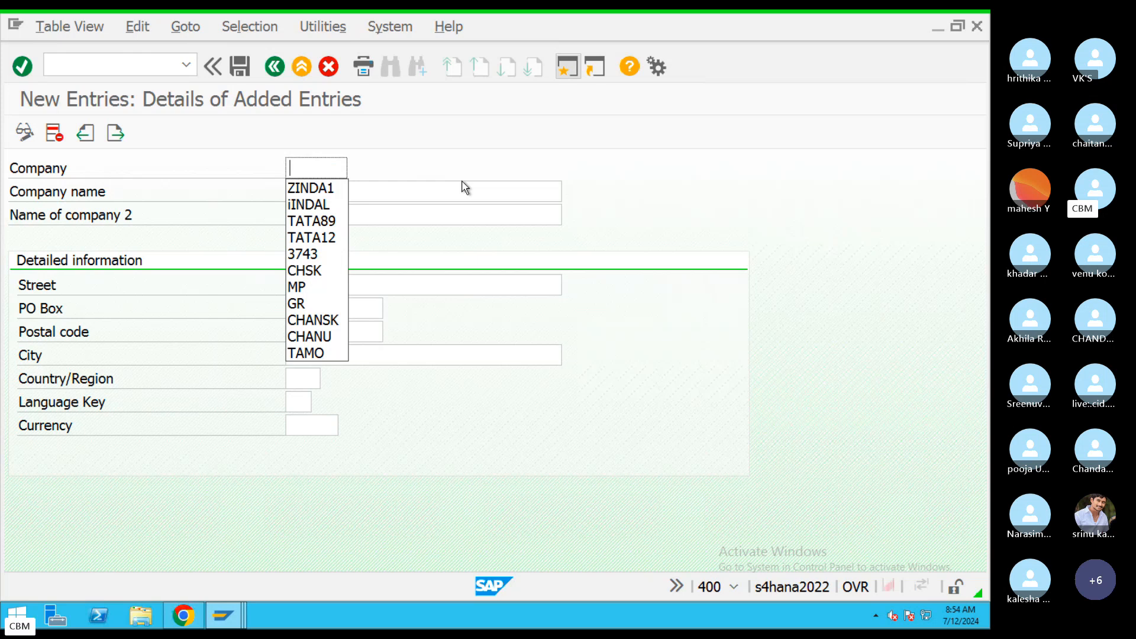
pyautogui.write('CHA')
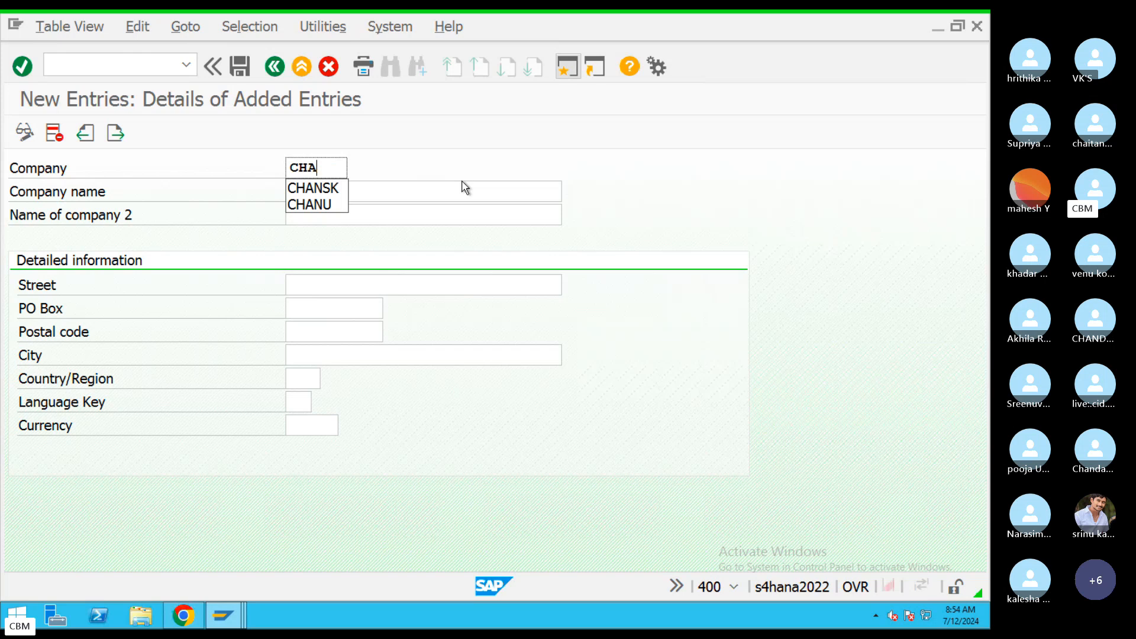
pyautogui.write('SK')
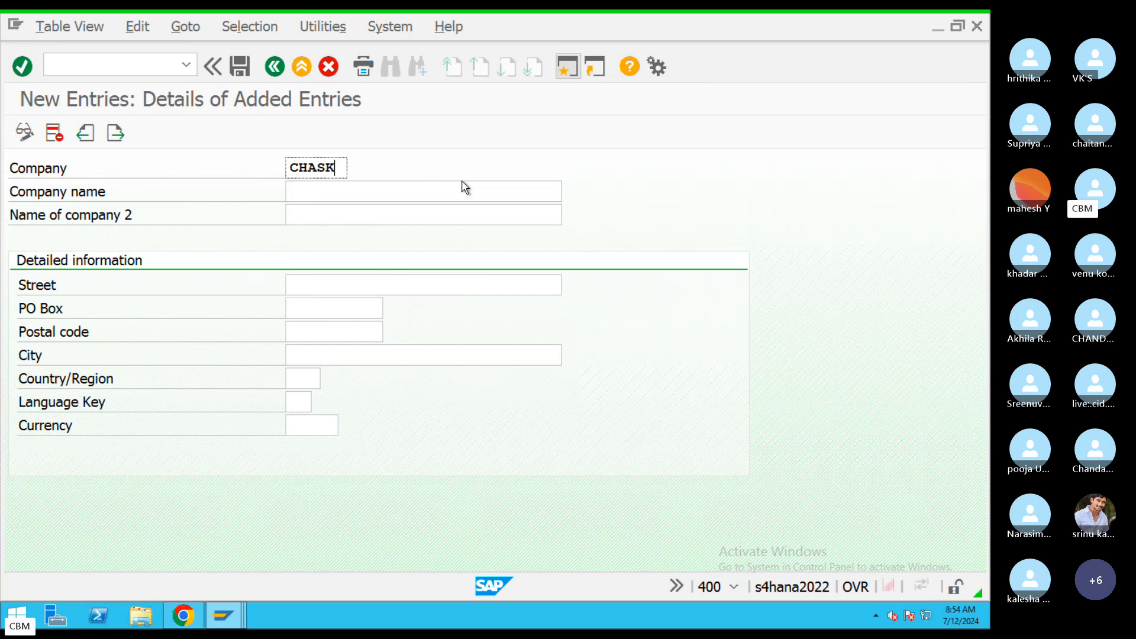
pyautogui.press('Tab')
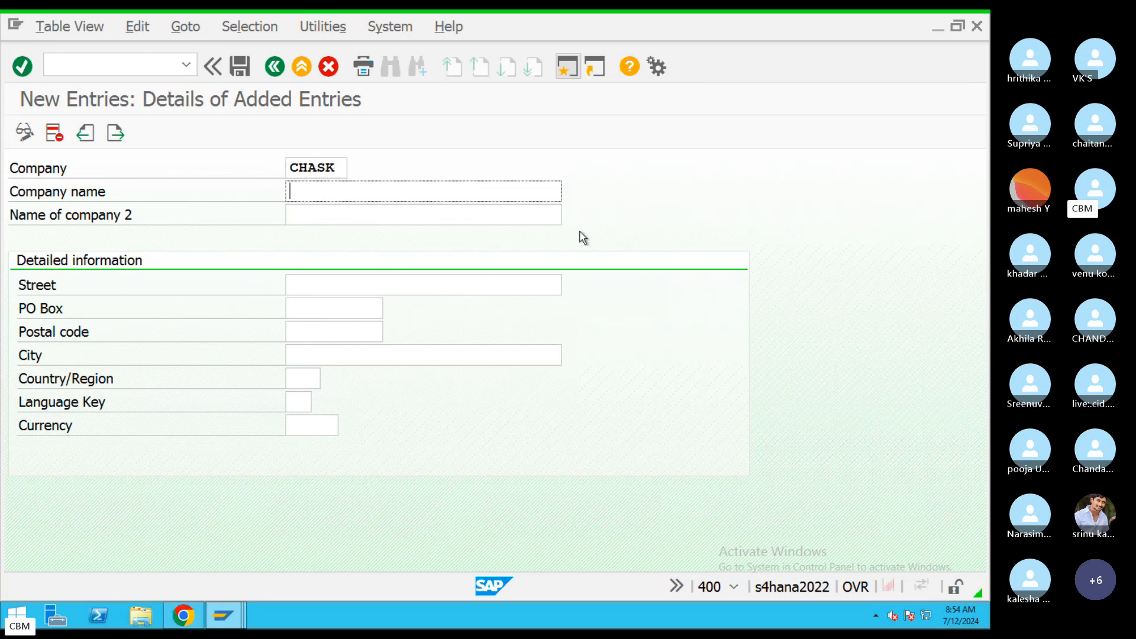
pyautogui.write('Chanu')
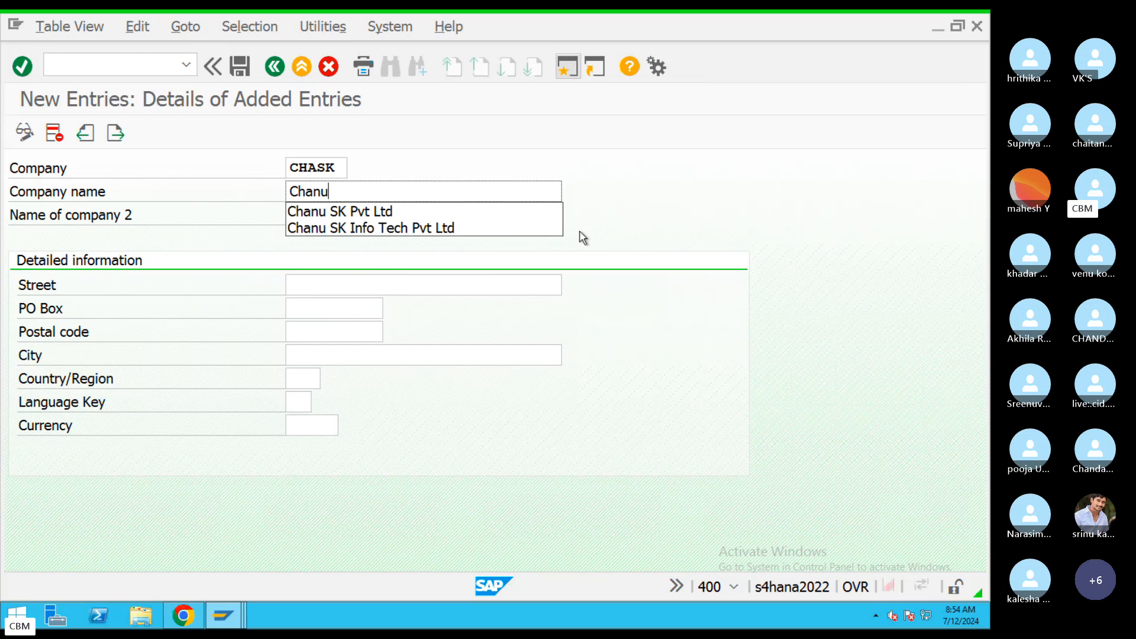
pyautogui.click(447, 228)
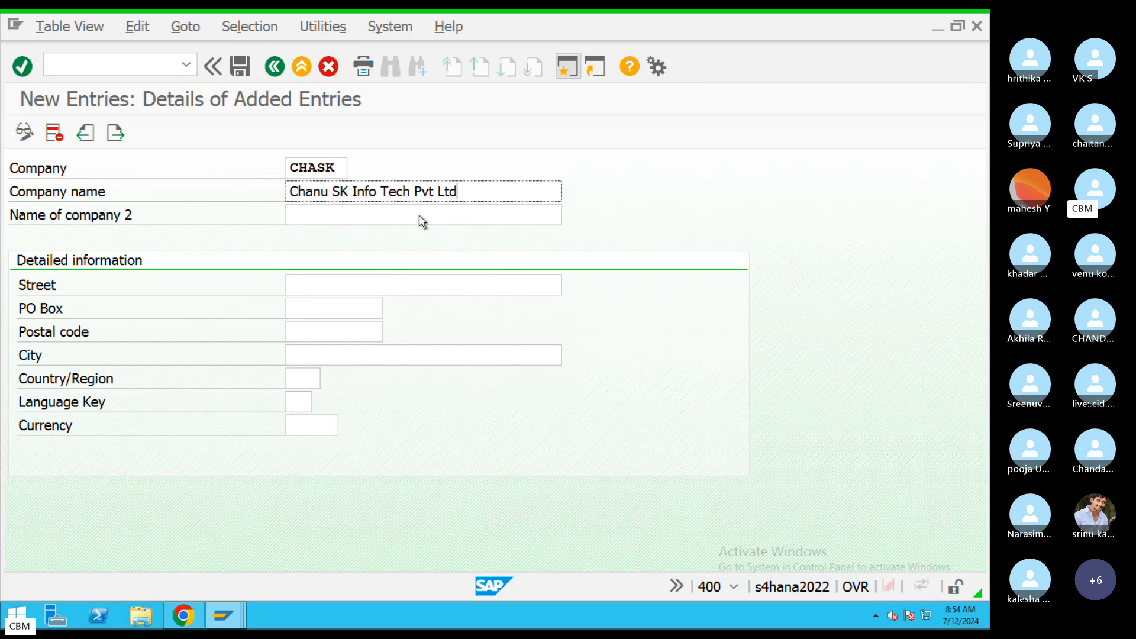
pyautogui.click(294, 219)
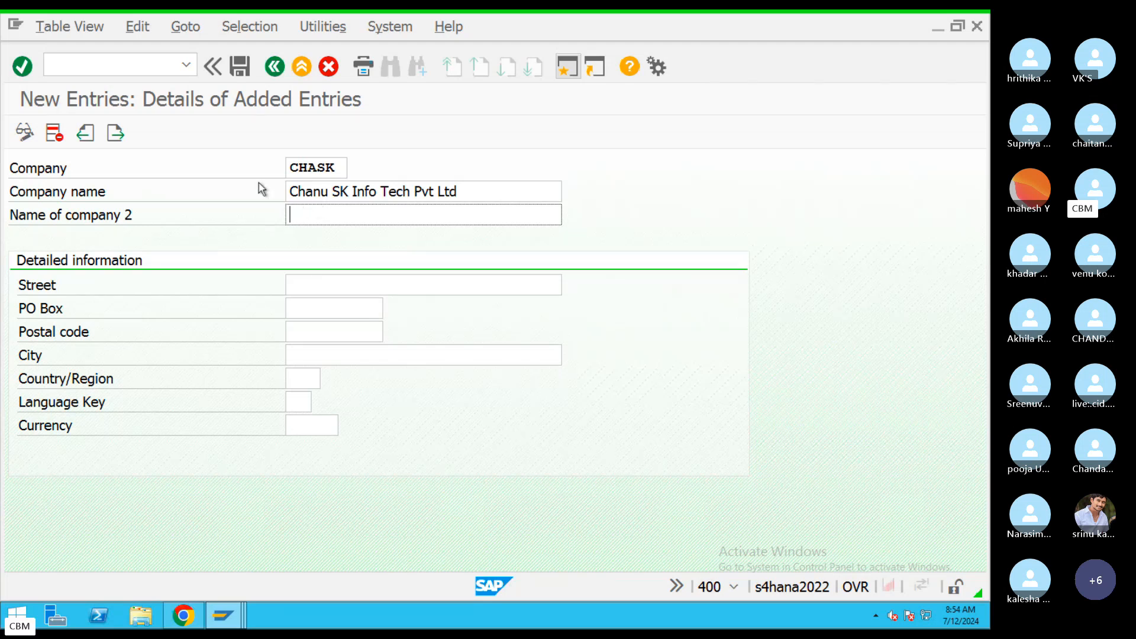
pyautogui.click(356, 285)
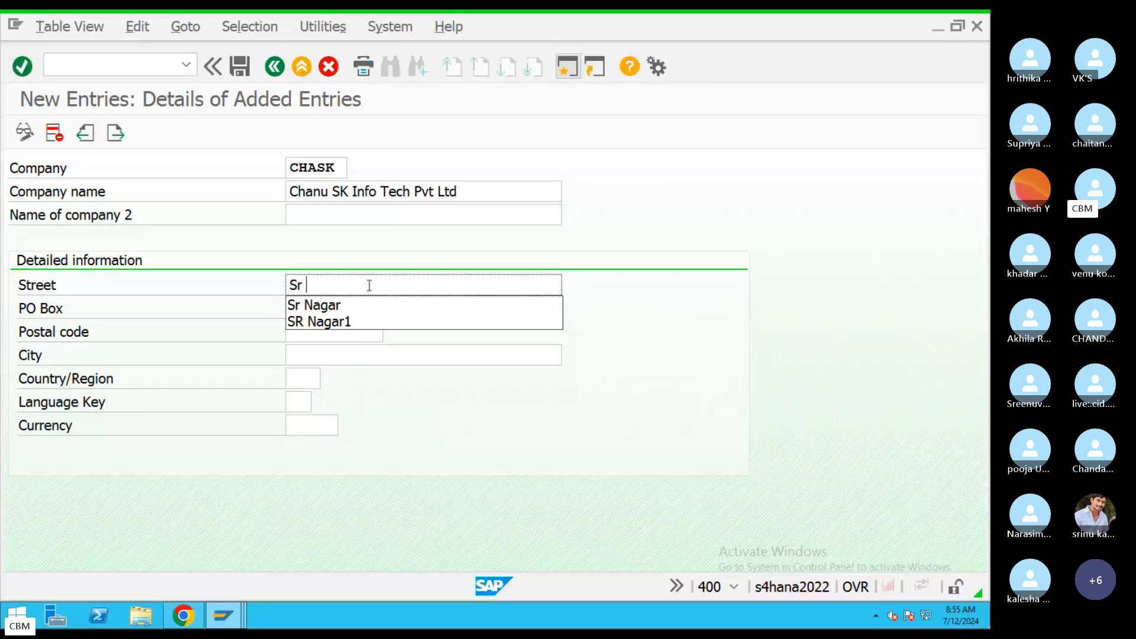
pyautogui.press('Escape')
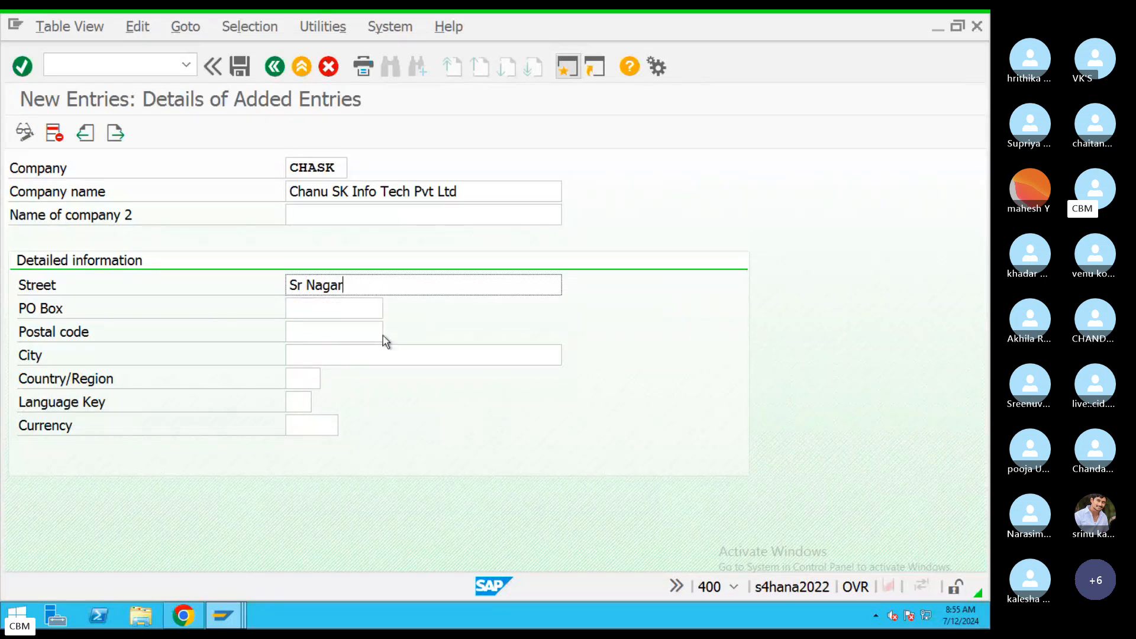
pyautogui.click(367, 308)
pyautogui.write('56')
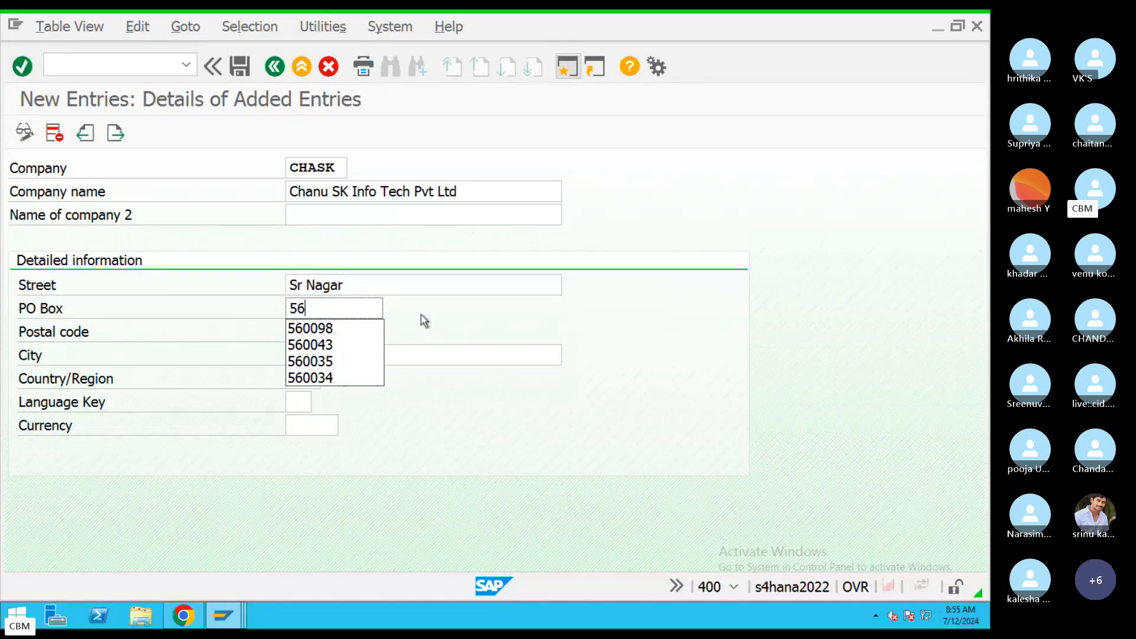
pyautogui.write('0045')
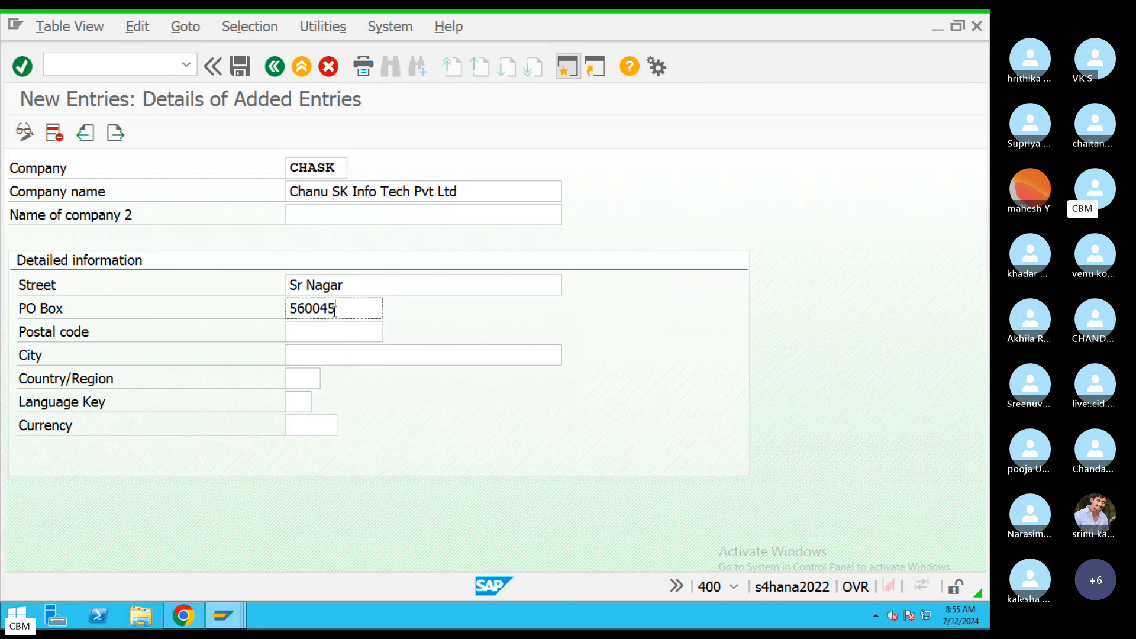
pyautogui.moveTo(335, 310); pyautogui.dragTo(274, 309)
pyautogui.hotkey('ctrl', 'c')
pyautogui.click(304, 327)
pyautogui.hotkey('ctrl', 'v')
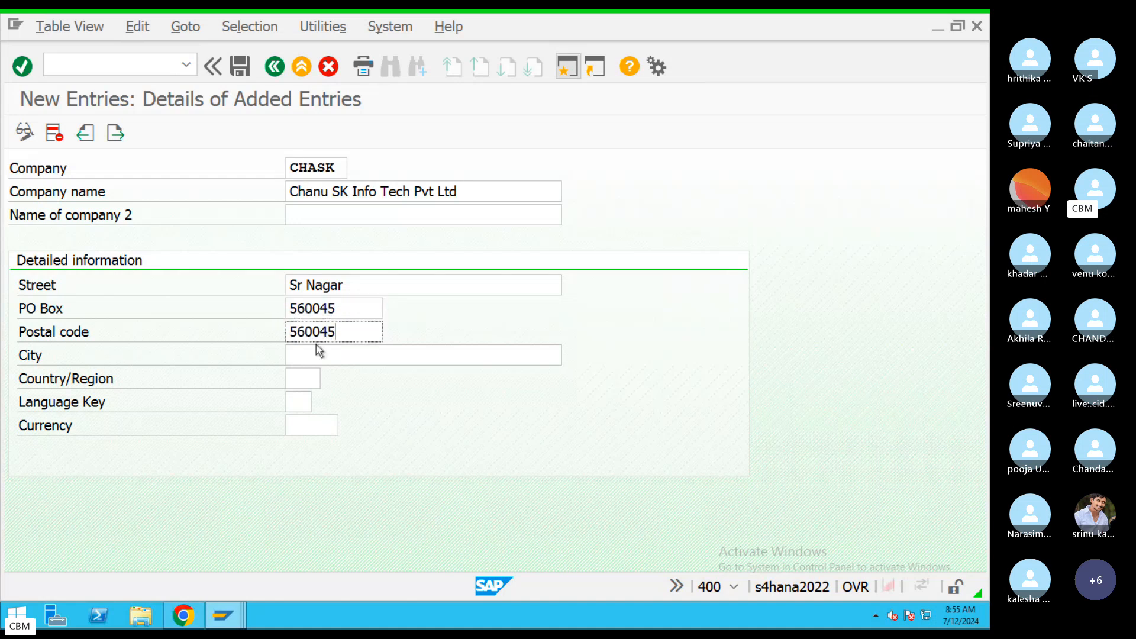
pyautogui.click(312, 354)
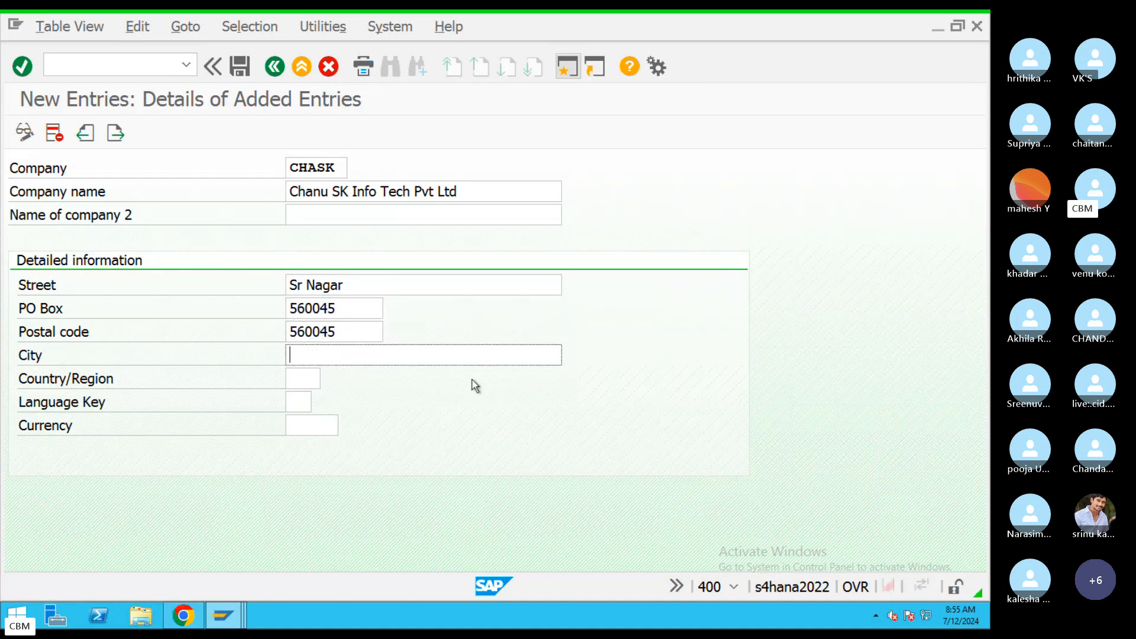
pyautogui.write('y')
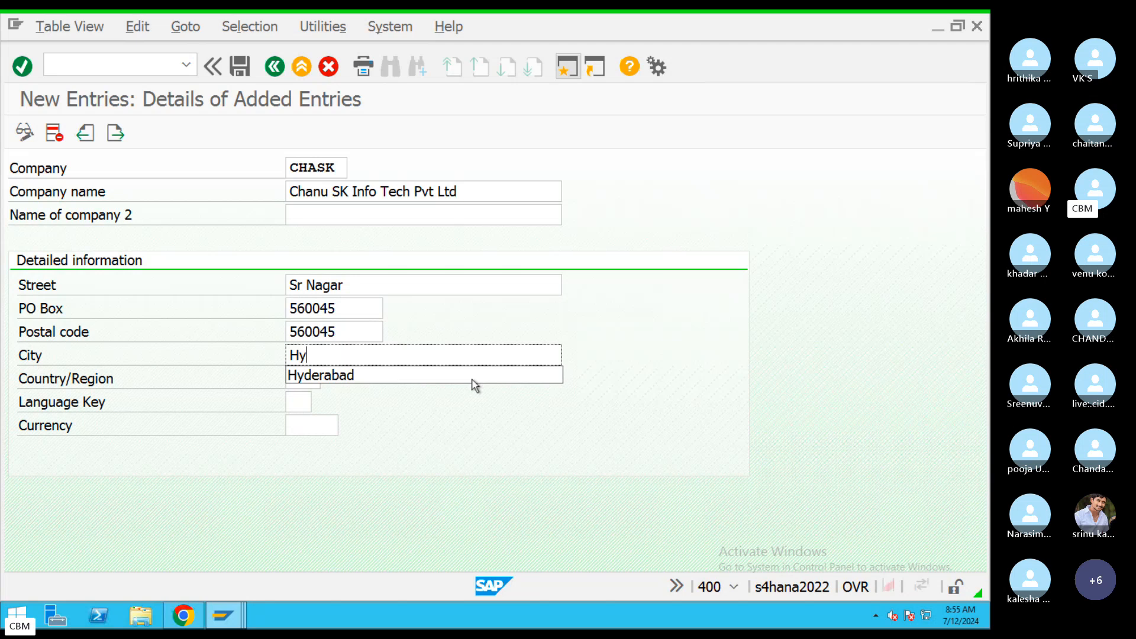
pyautogui.click(361, 375)
# Set language EN, country IN and currency INR.
pyautogui.click(304, 398)
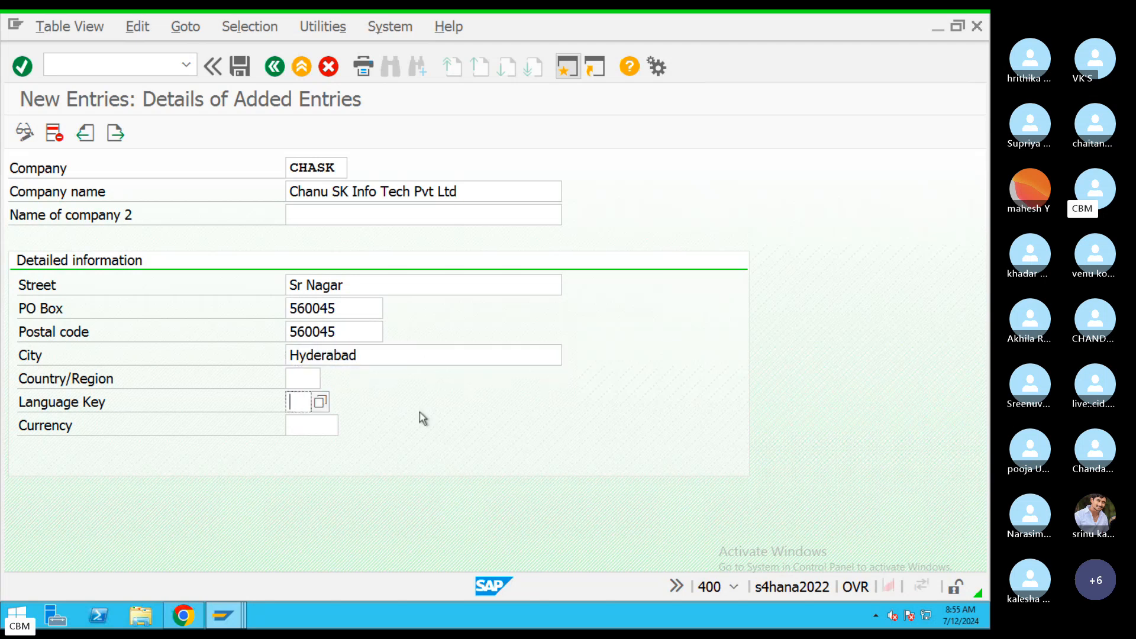
pyautogui.write('EN')
pyautogui.click(302, 379)
pyautogui.write('IN')
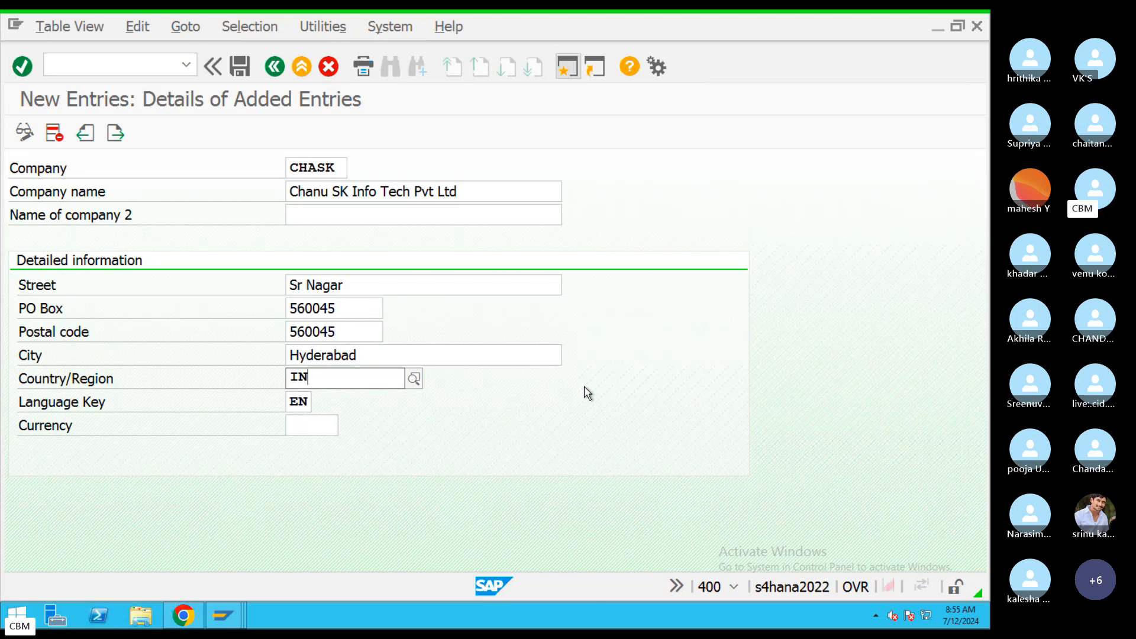
pyautogui.click(381, 422)
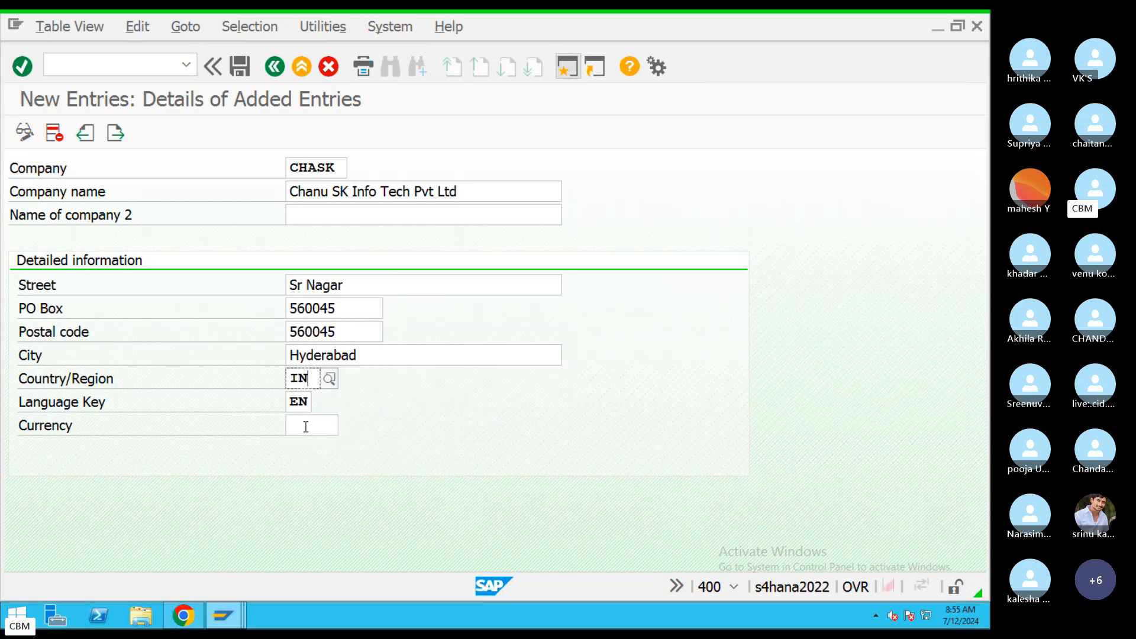
pyautogui.click(307, 424)
pyautogui.write('INR')
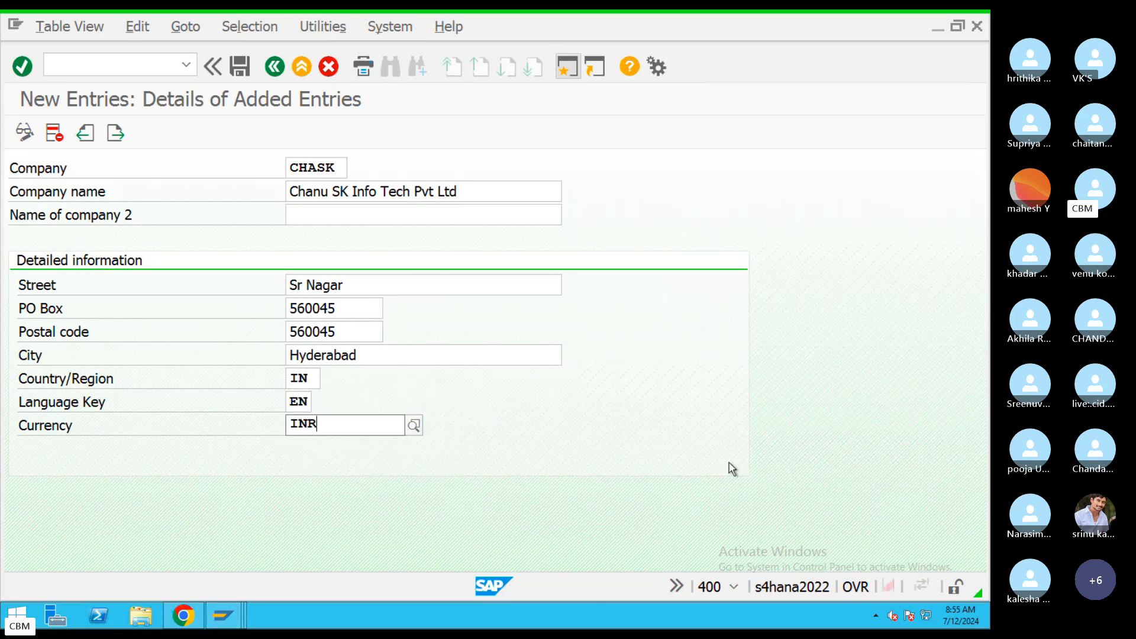
pyautogui.click(568, 431)
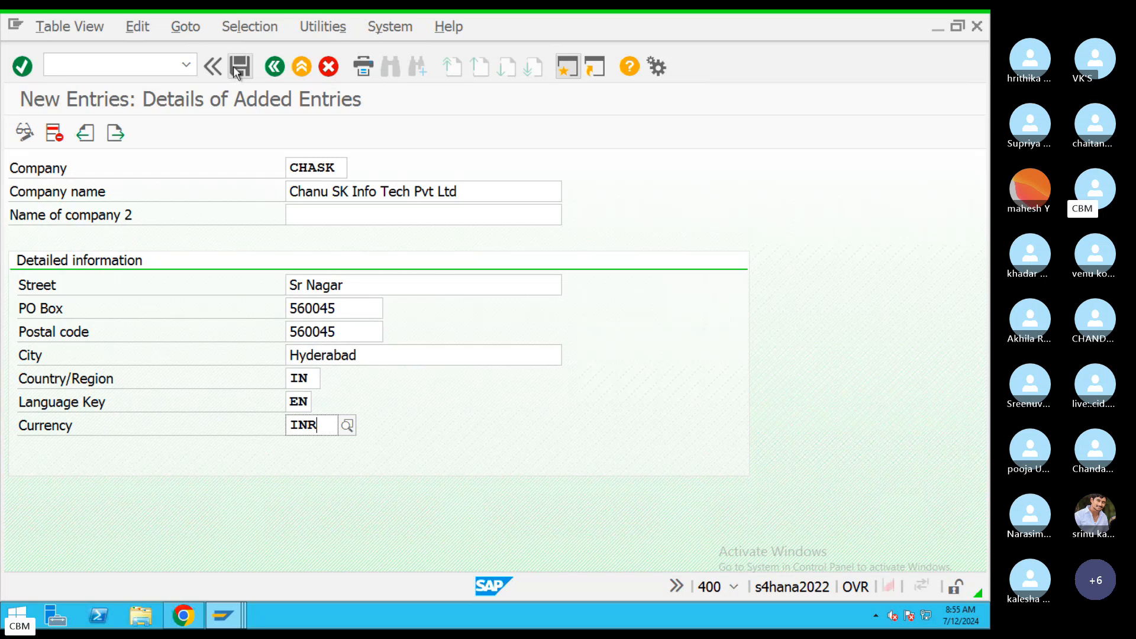
# Save company CHASK, review the proposed customizing request, and choose to create a new one.
pyautogui.click(239, 66)
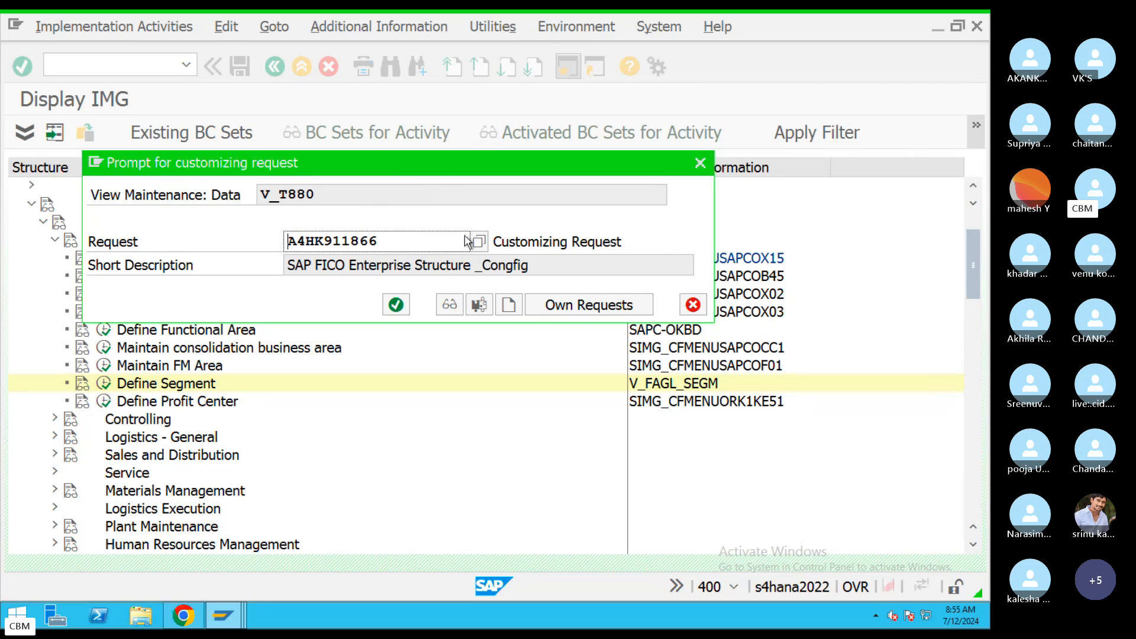
pyautogui.moveTo(467, 241); pyautogui.dragTo(283, 243)
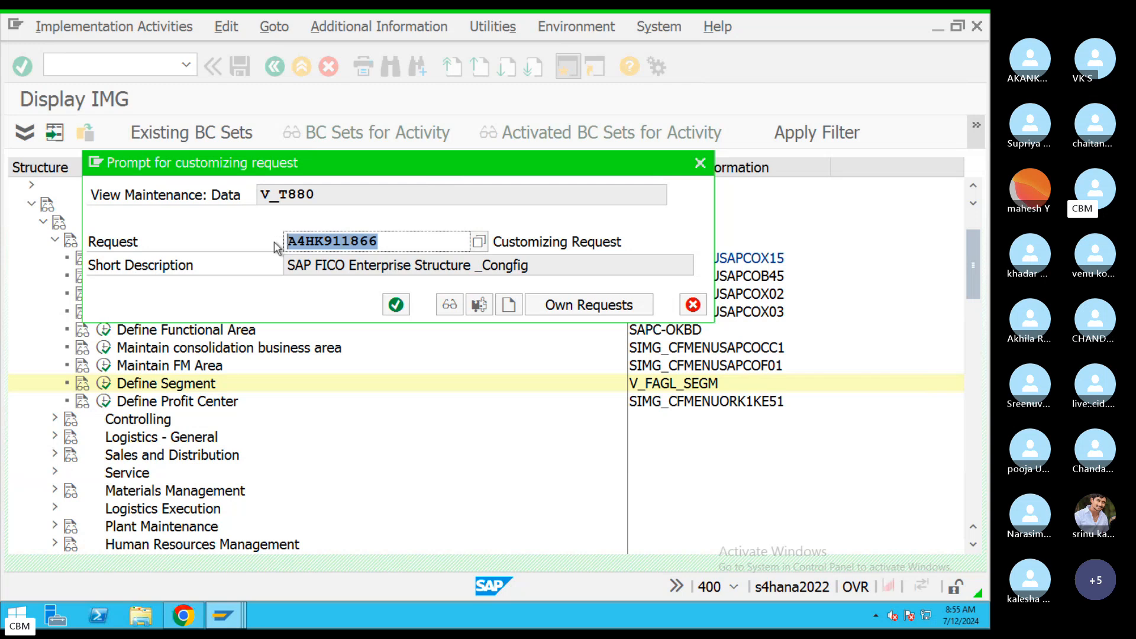
pyautogui.moveTo(530, 265); pyautogui.dragTo(247, 263)
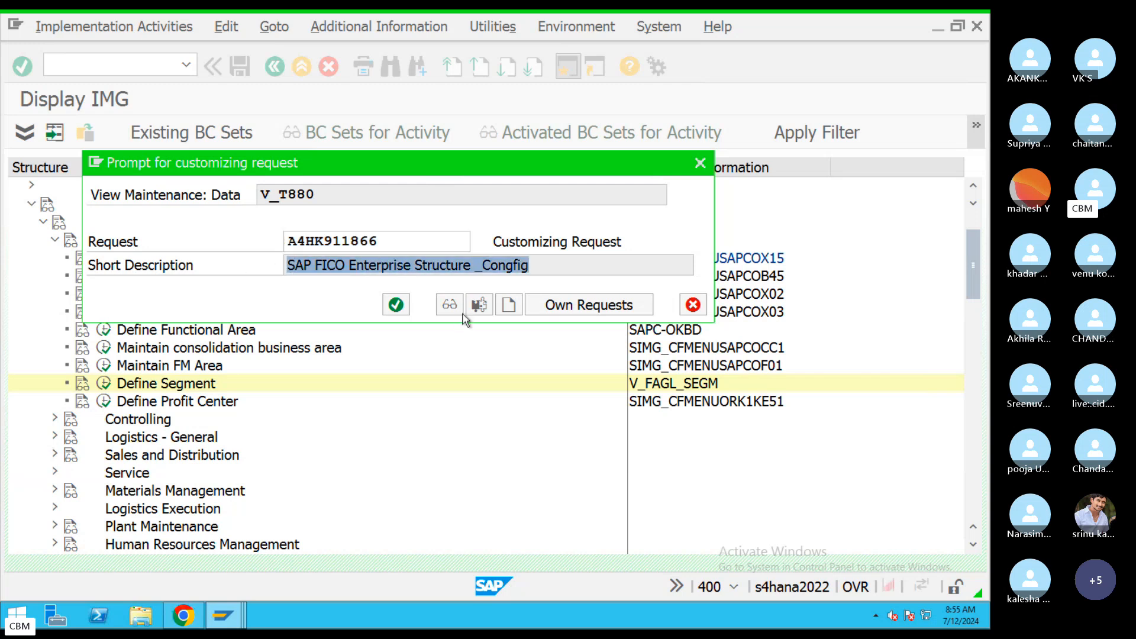
pyautogui.click(508, 304)
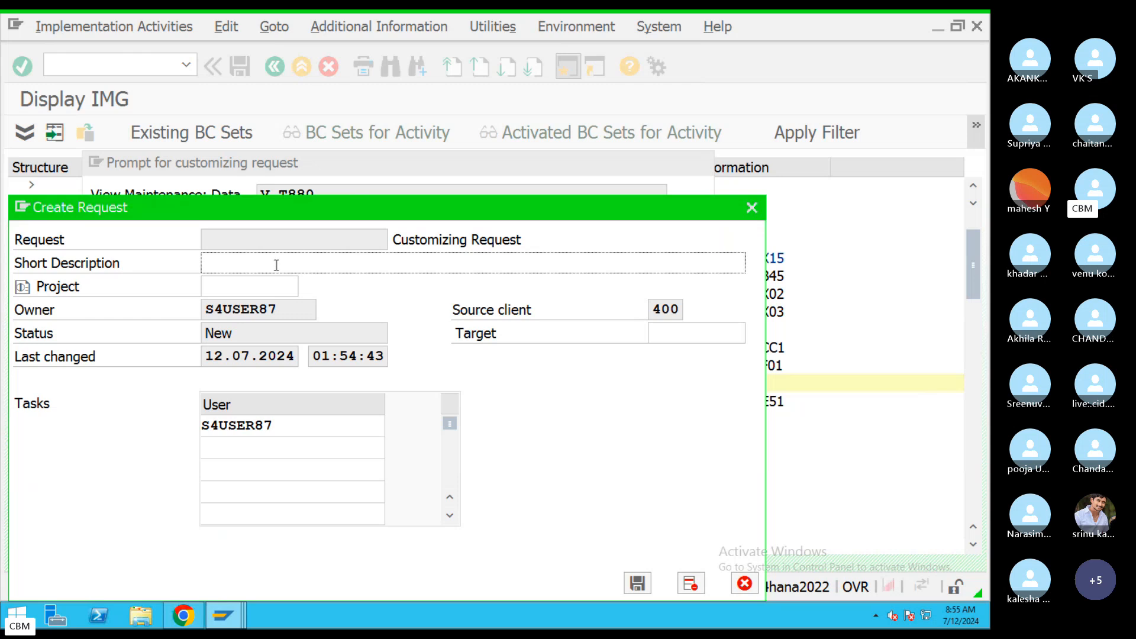
# Describe the new request as 'SAP Enterprise Strucutre_FI', save it, and continue saving the company.
pyautogui.write('SAP')
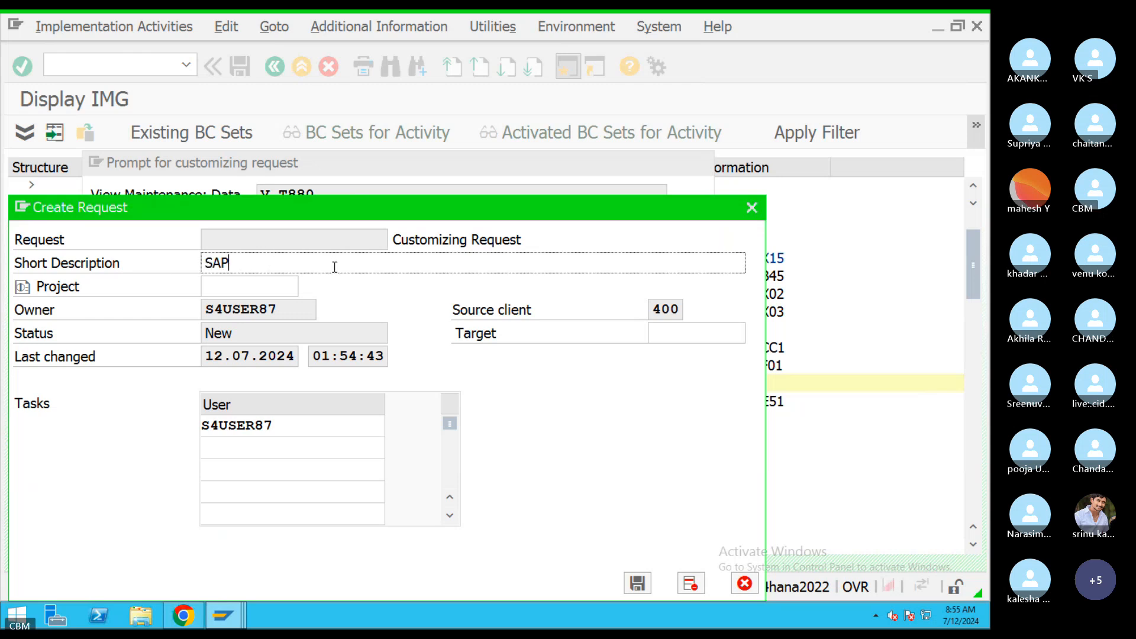
pyautogui.write(' En')
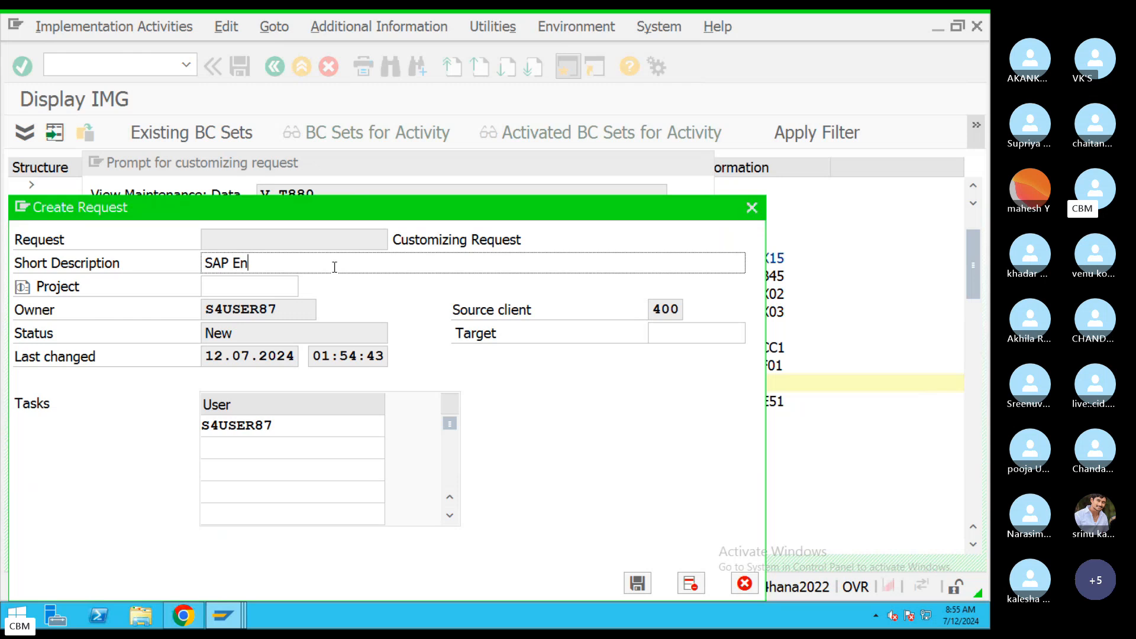
pyautogui.write('terprise Strucutre_FI')
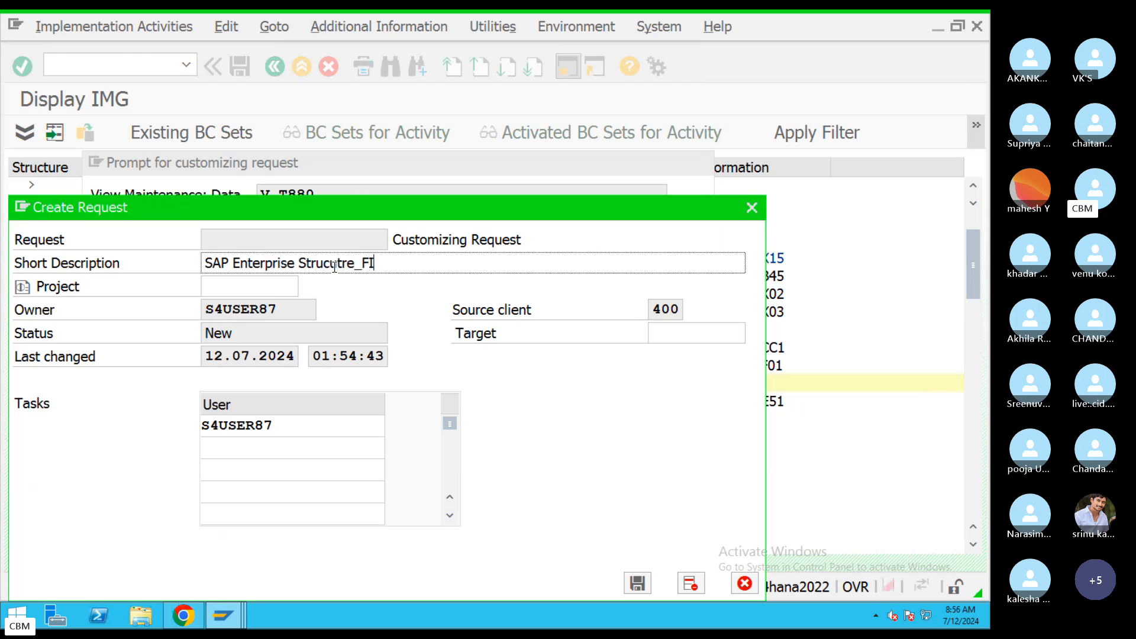
pyautogui.moveTo(372, 264); pyautogui.dragTo(176, 280)
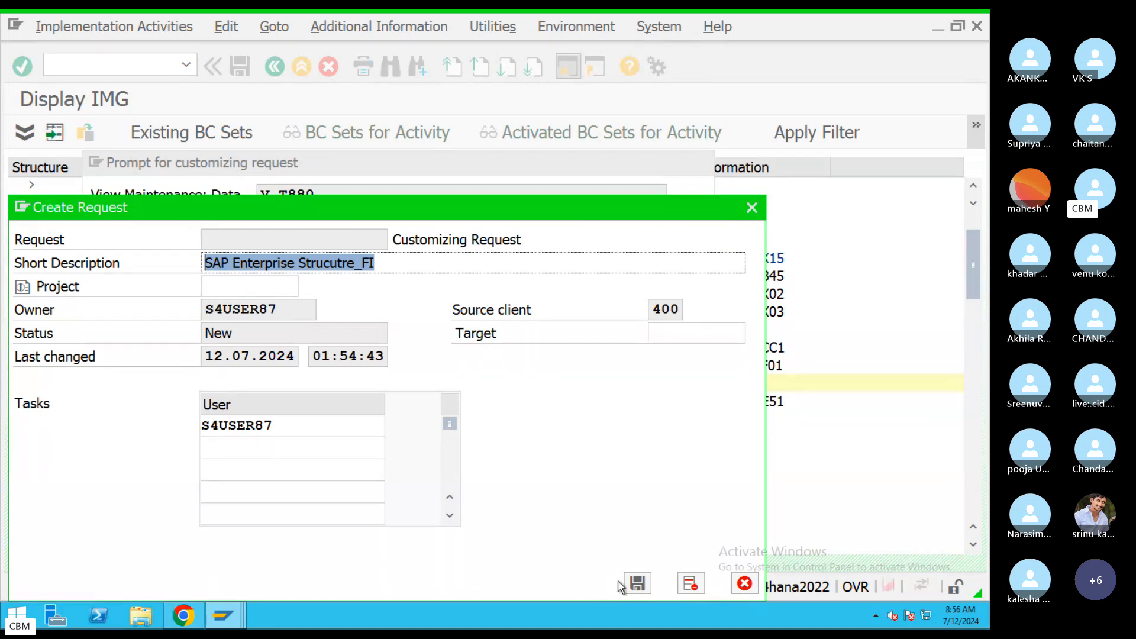
pyautogui.click(637, 584)
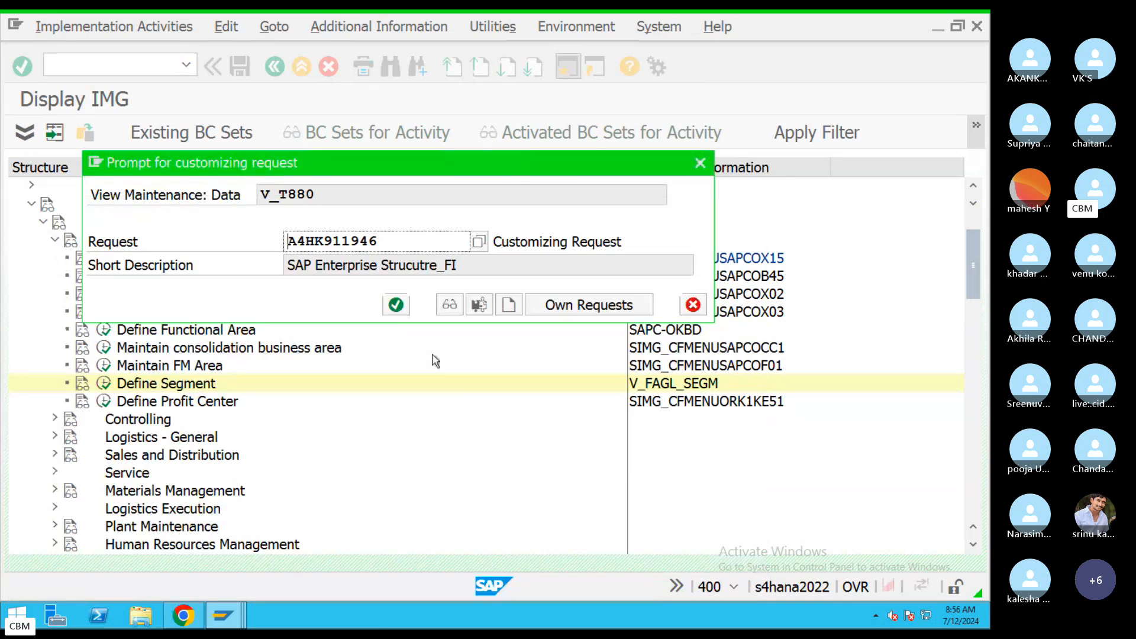
pyautogui.click(396, 305)
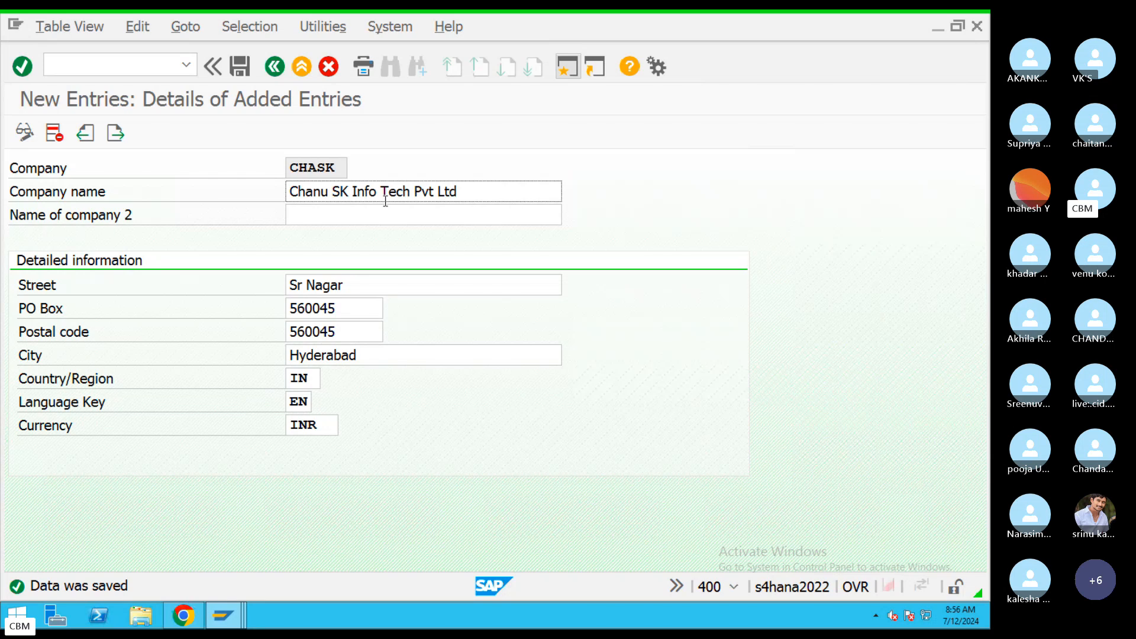
# Go back to the Internal trading partners list and select the new CHASK row.
pyautogui.click(274, 67)
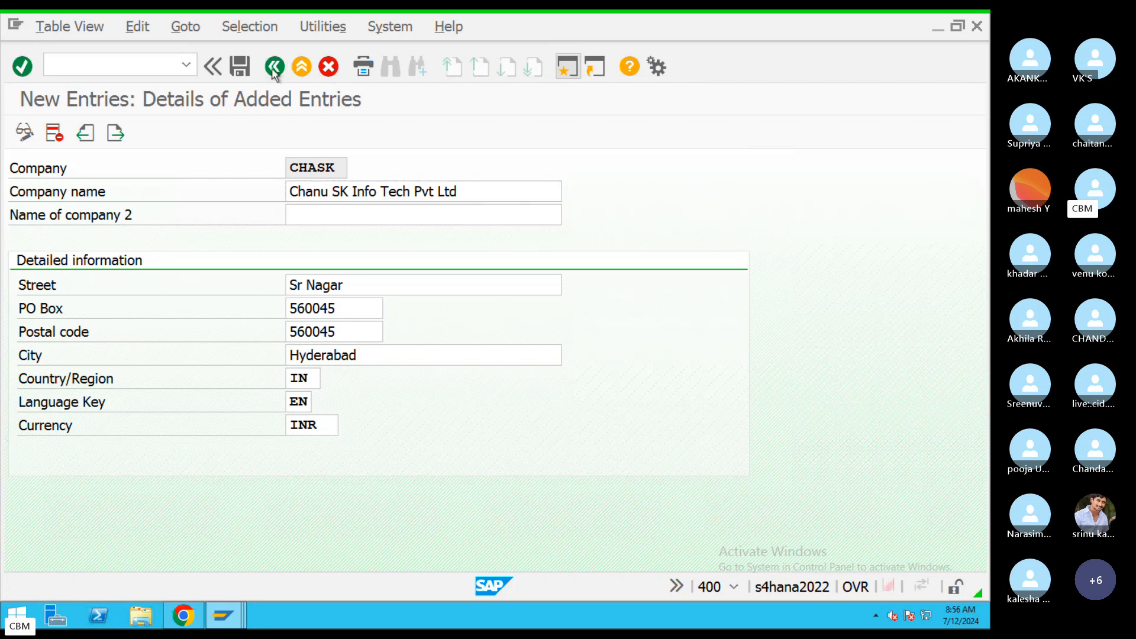
pyautogui.moveTo(92, 195); pyautogui.dragTo(14, 194)
pyautogui.click(13, 197)
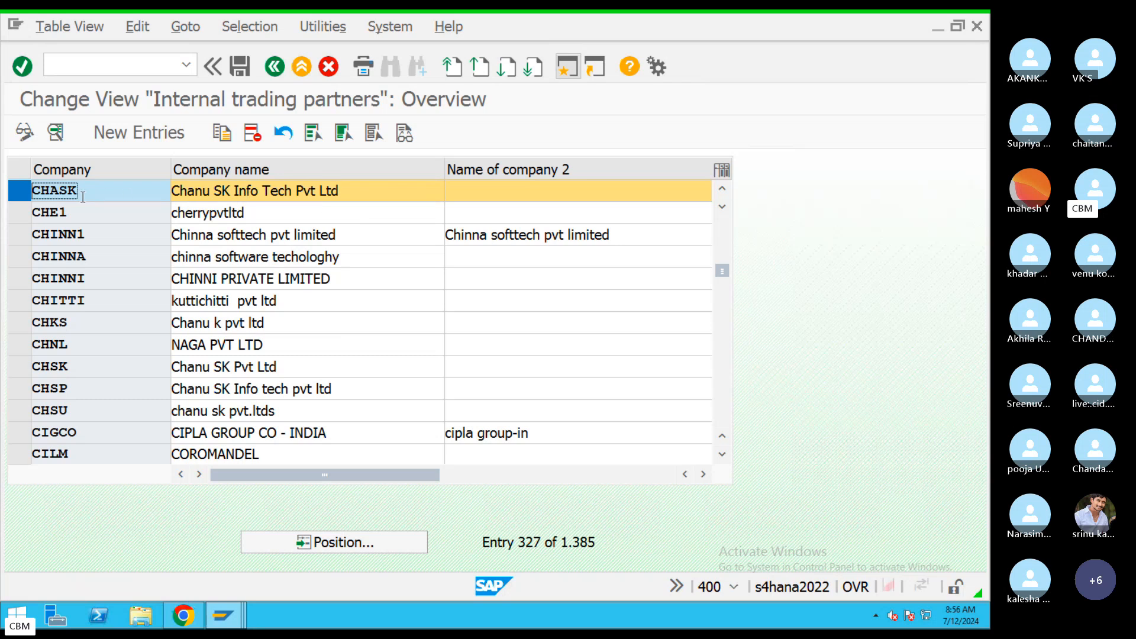
# Run Edit, Copy, Delete, Check Company Code and open Edit Company Code Data.
pyautogui.click(265, 68)
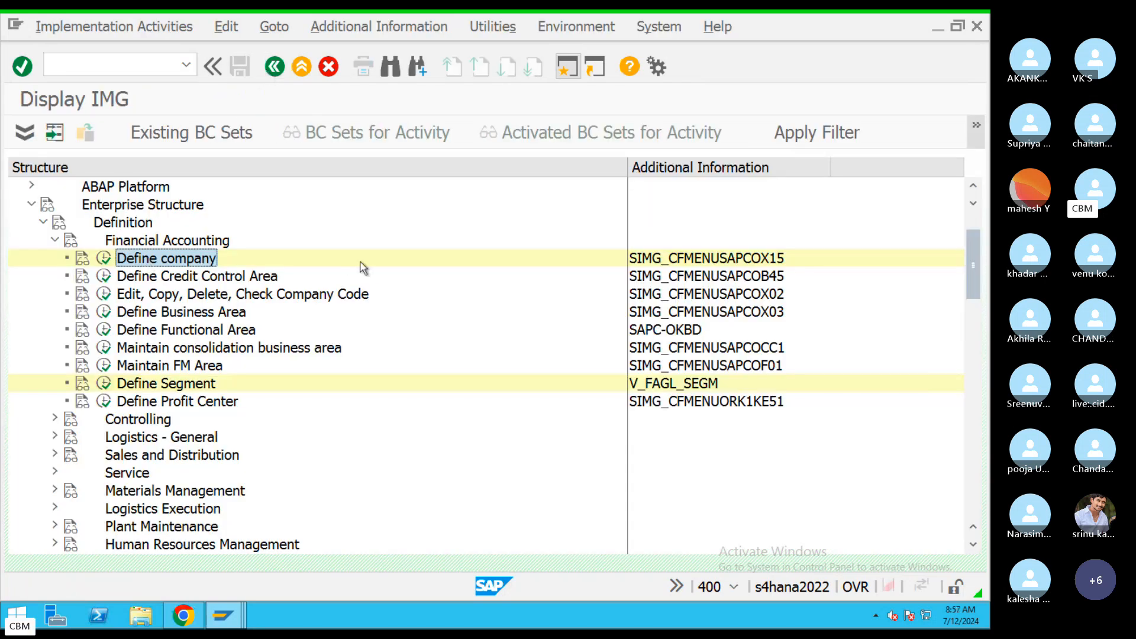
pyautogui.click(212, 297)
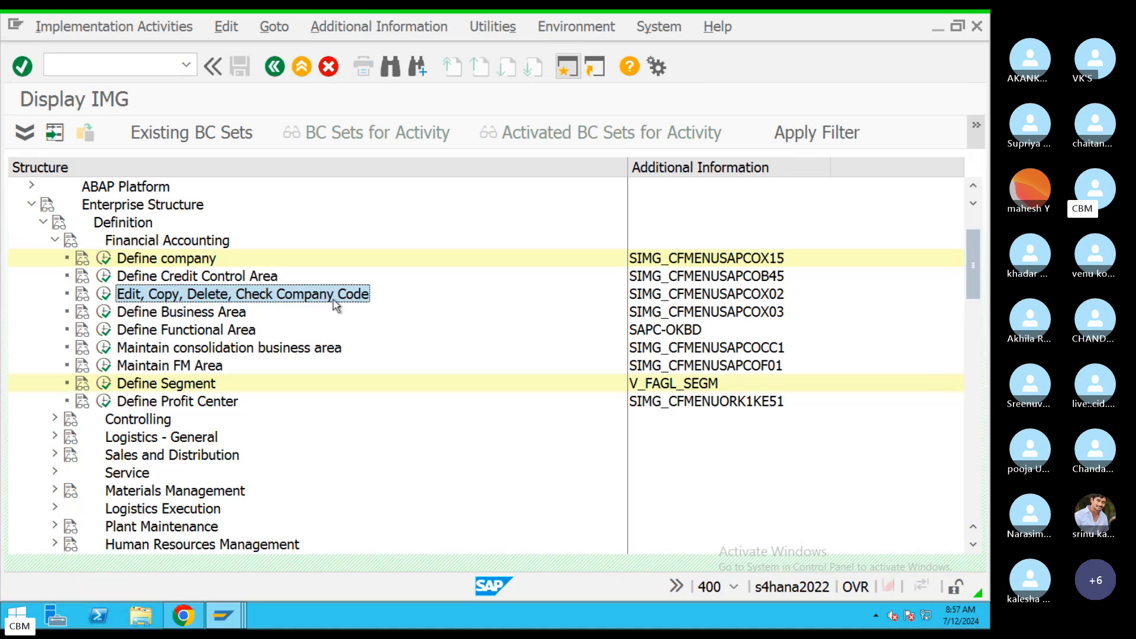
pyautogui.click(105, 296)
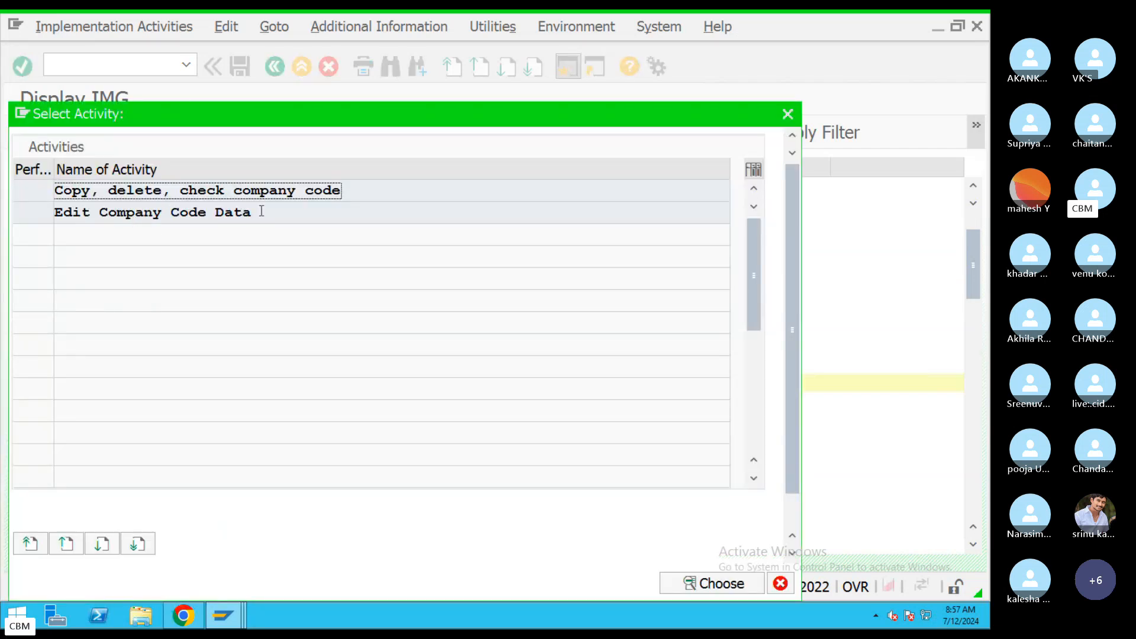
pyautogui.moveTo(260, 211); pyautogui.dragTo(44, 222)
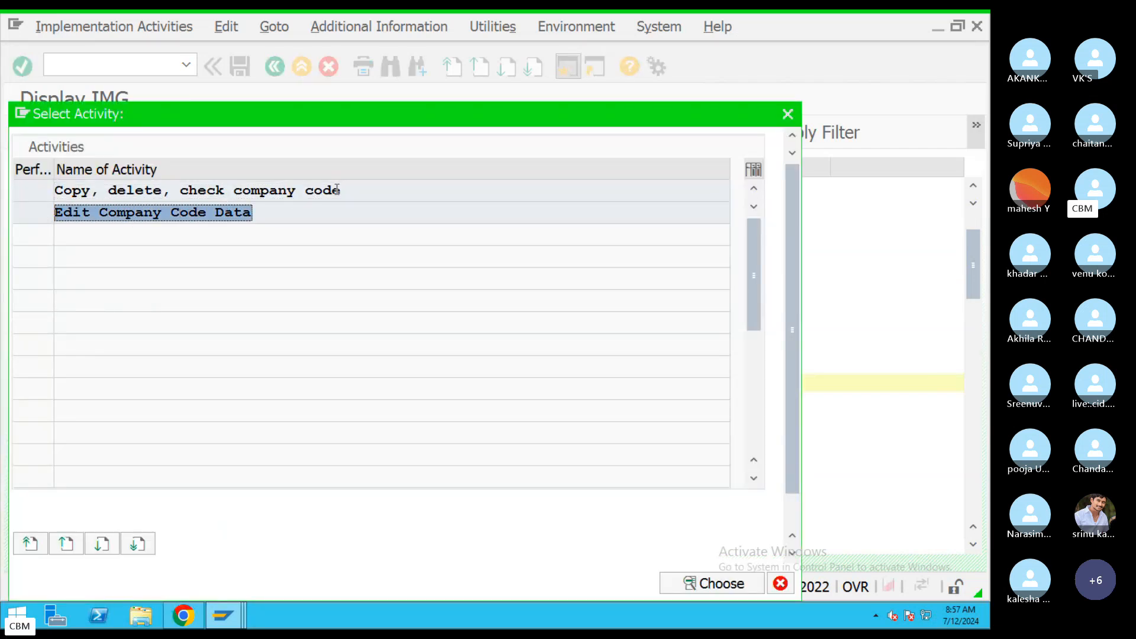
pyautogui.moveTo(337, 189); pyautogui.dragTo(54, 189)
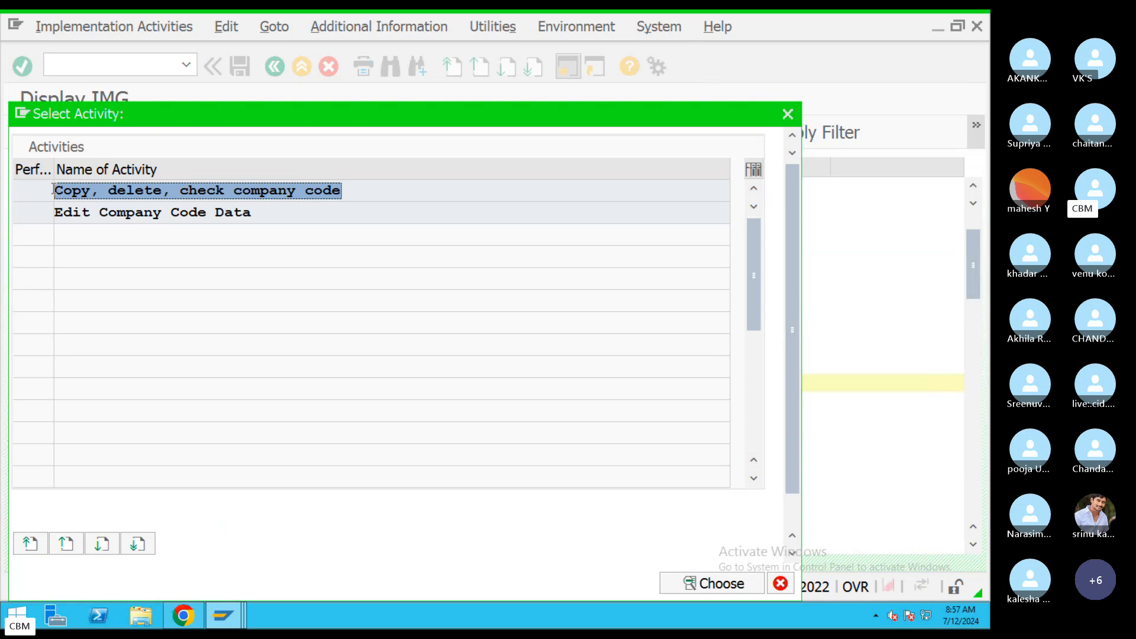
pyautogui.moveTo(252, 212); pyautogui.dragTo(52, 212)
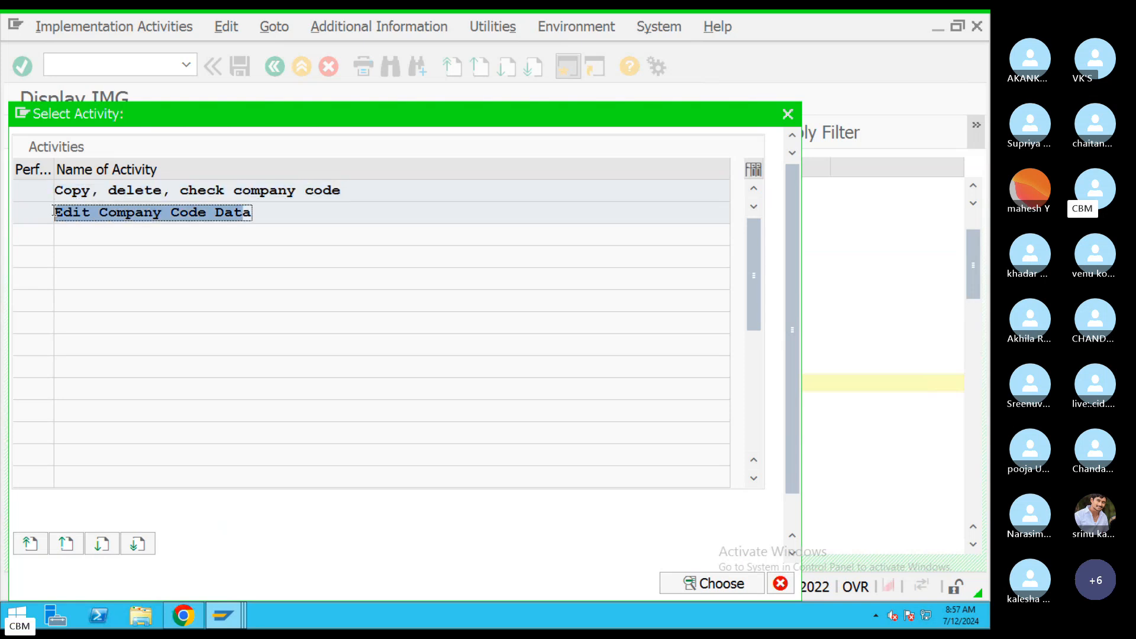
pyautogui.doubleClick(143, 212)
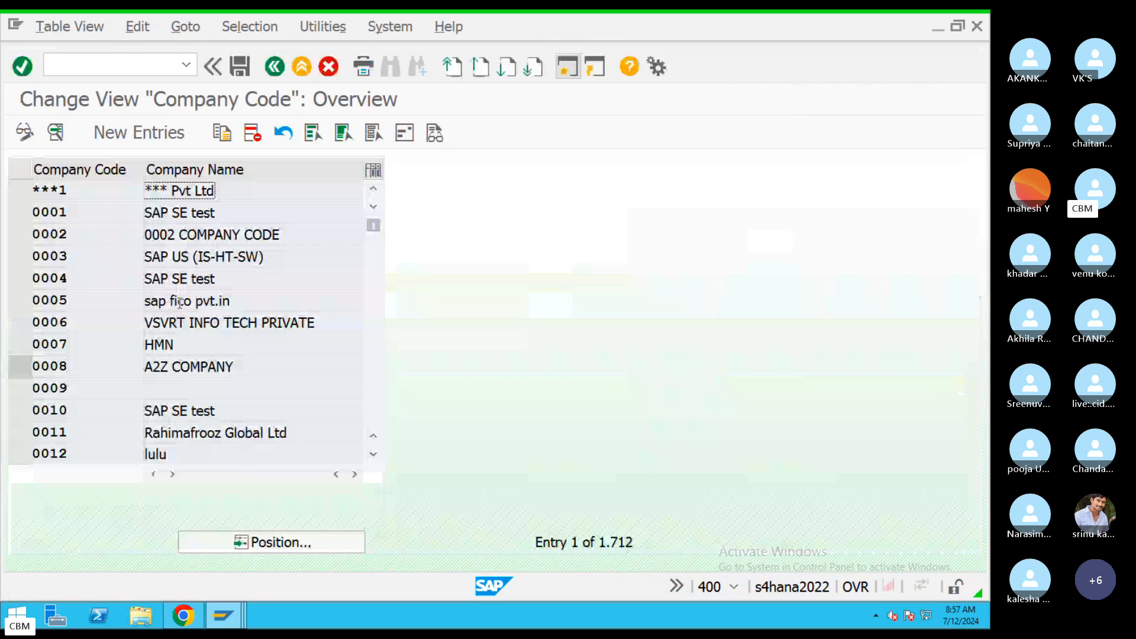
# Return to the activity choice, review both activities, and reopen Edit Company Code Data.
pyautogui.click(274, 67)
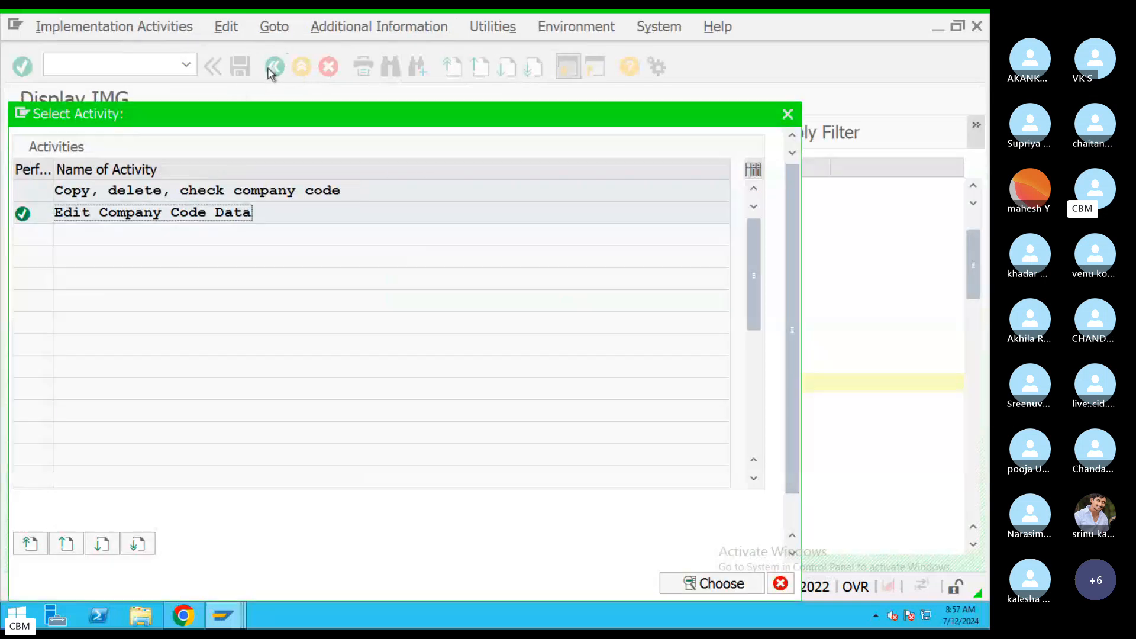
pyautogui.doubleClick(80, 189)
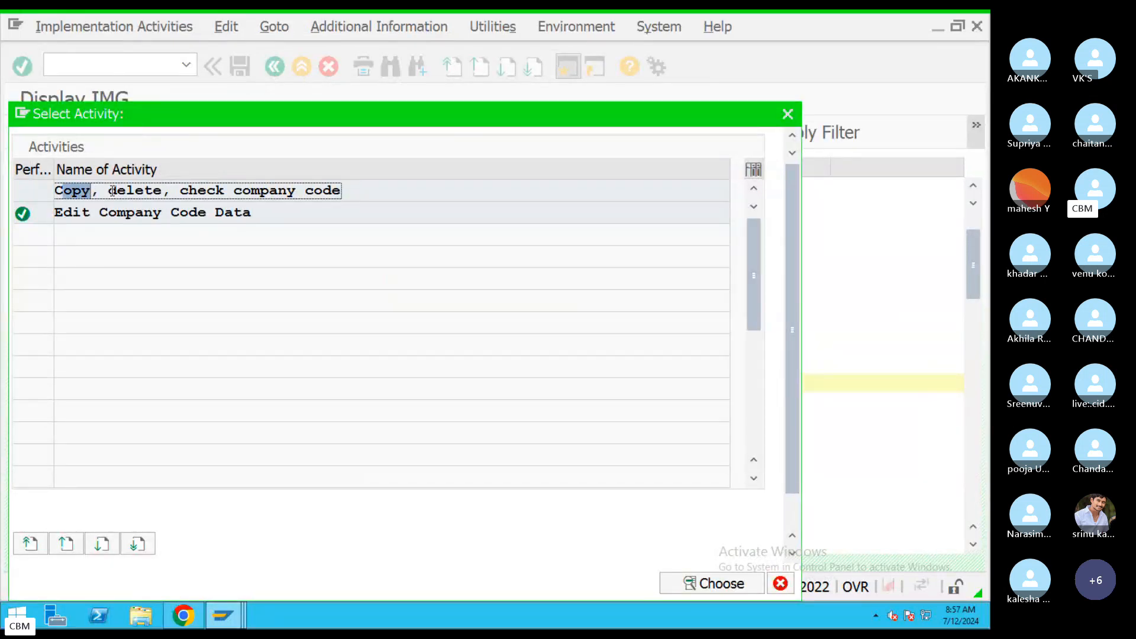
pyautogui.moveTo(112, 191); pyautogui.dragTo(162, 192)
pyautogui.click(252, 213)
pyautogui.moveTo(252, 212); pyautogui.dragTo(63, 214)
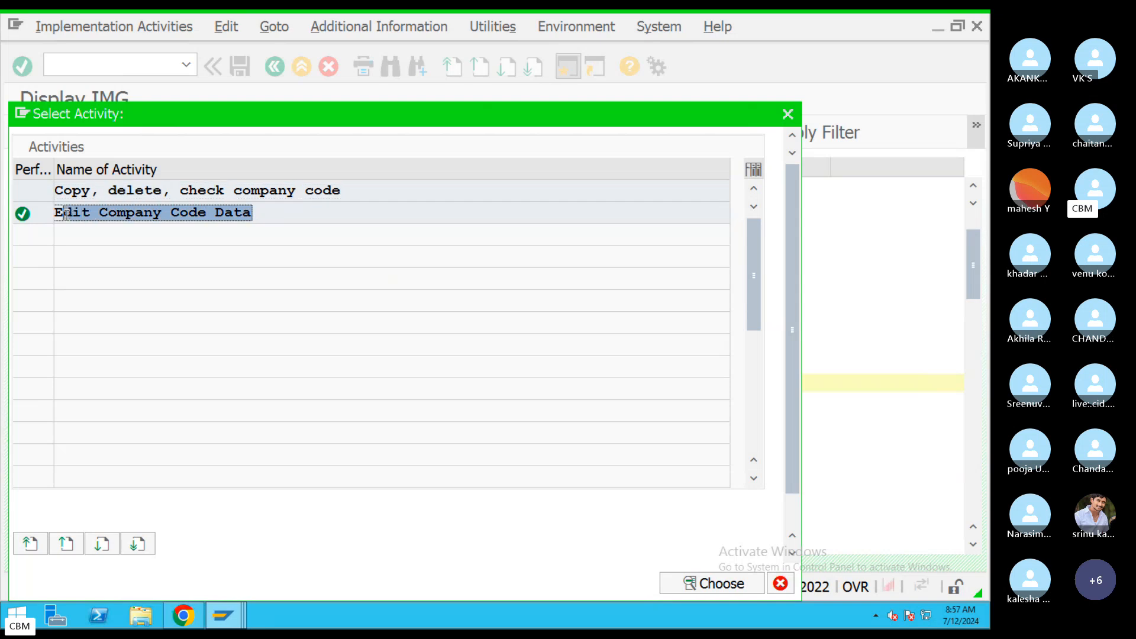
pyautogui.click(144, 220)
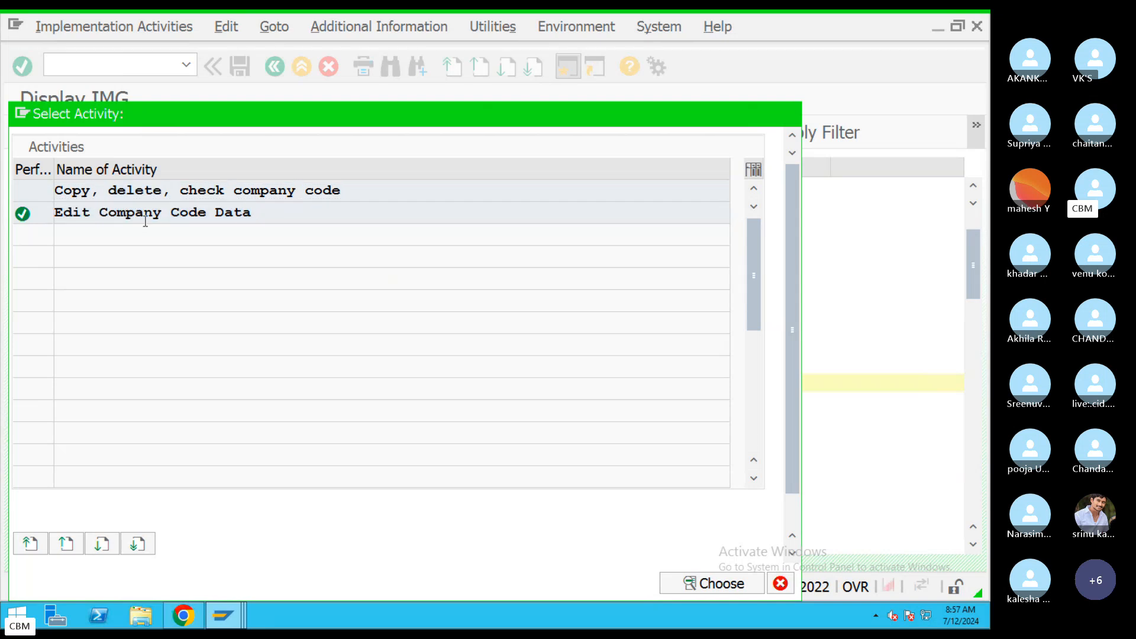
pyautogui.doubleClick(145, 220)
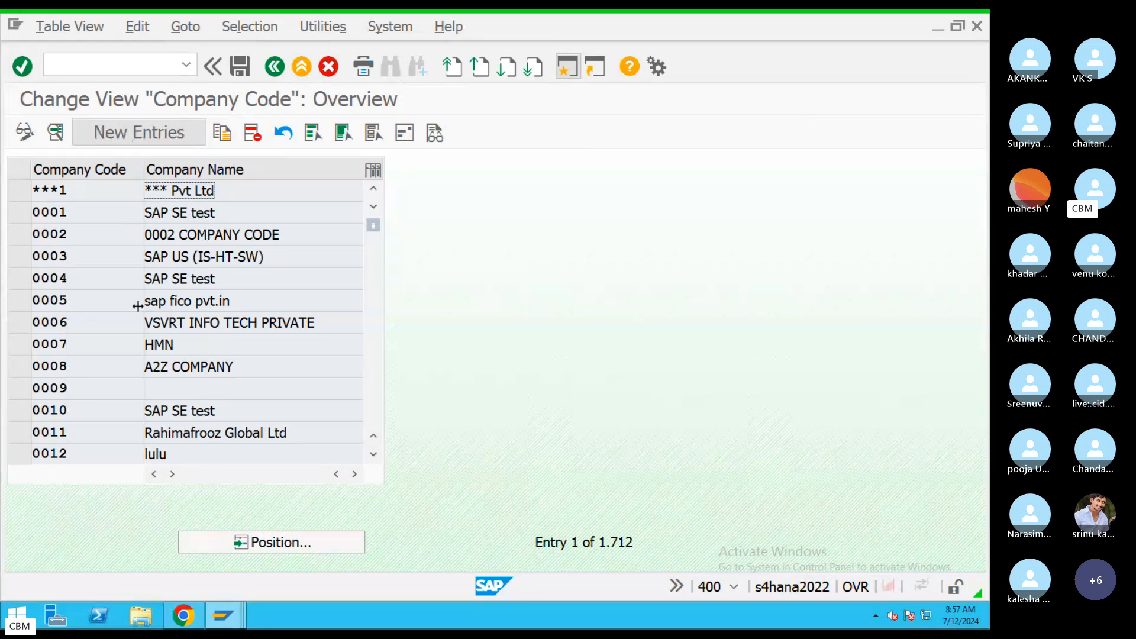
pyautogui.scroll(-8, 375, 395)
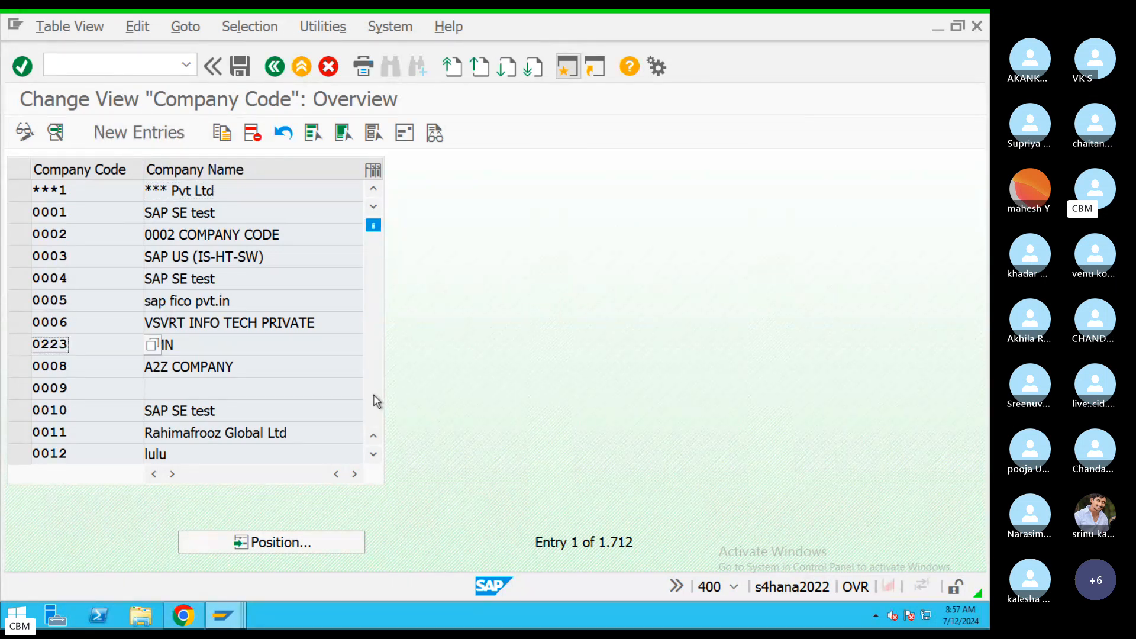
pyautogui.scroll(-20, 375, 401)
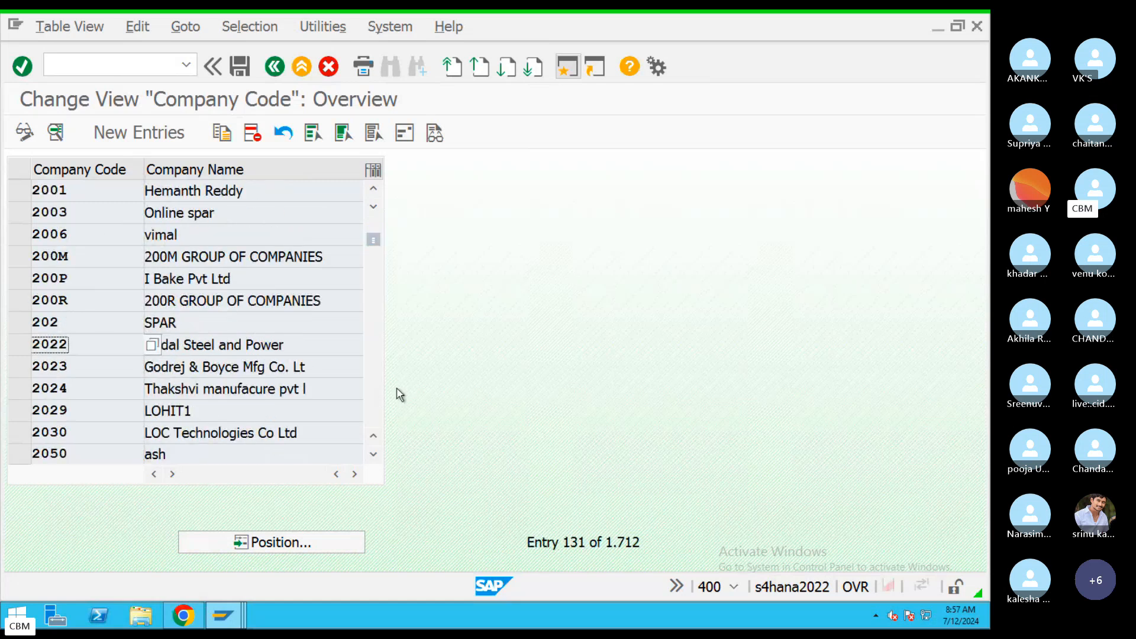
pyautogui.scroll(-20, 370, 422)
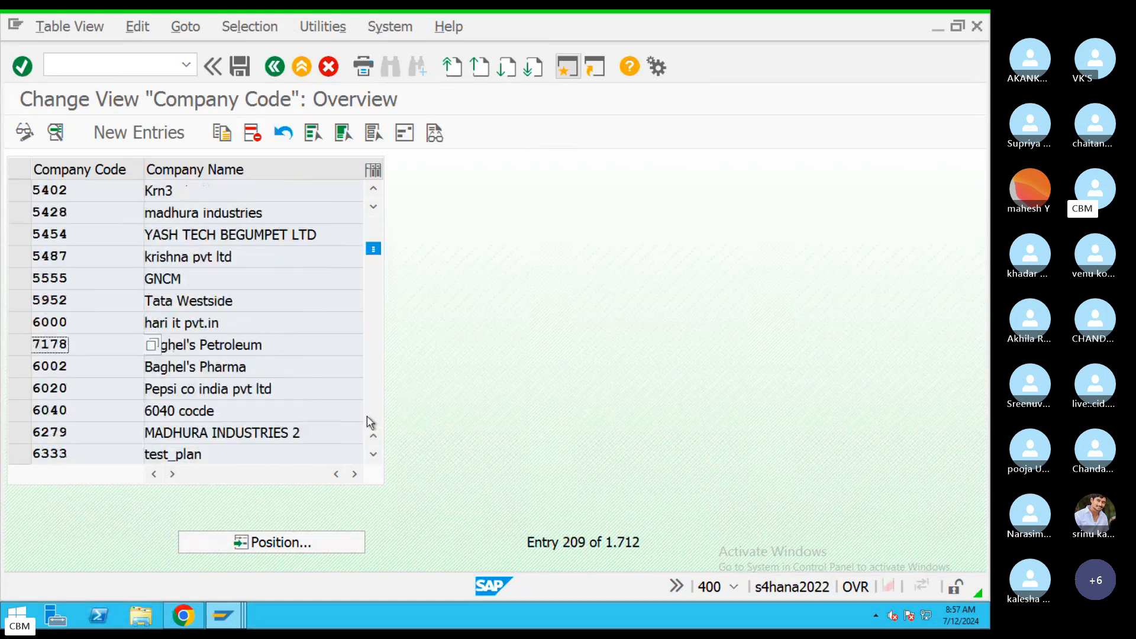
# Add new company code CH09 named Chanu SK Info Tech Pvt Ltd.
pyautogui.click(145, 140)
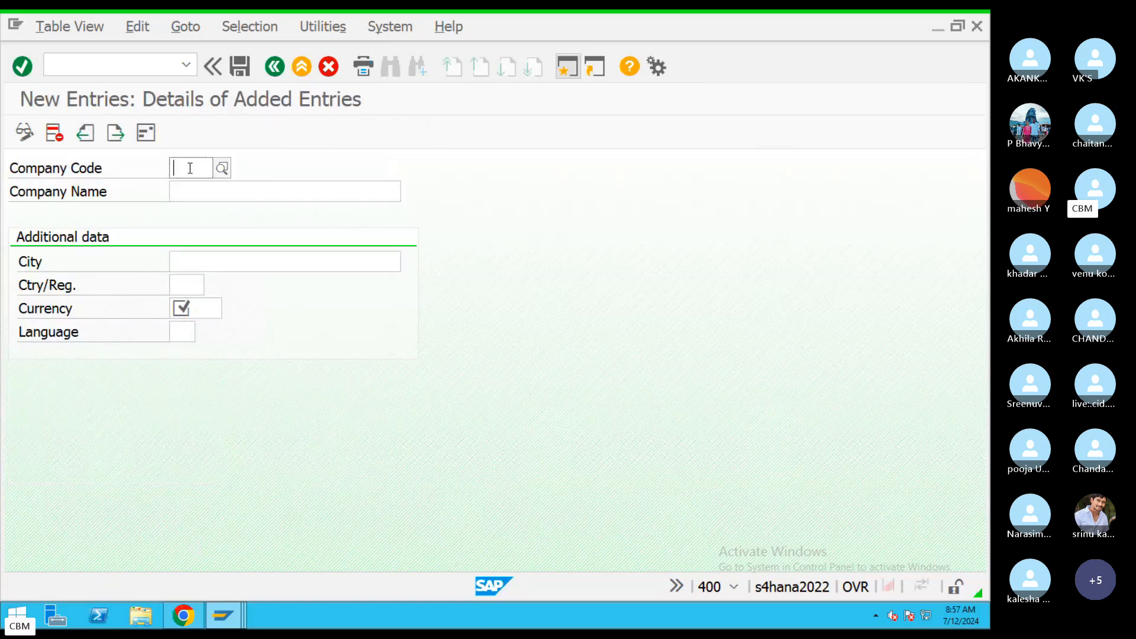
pyautogui.write('CH')
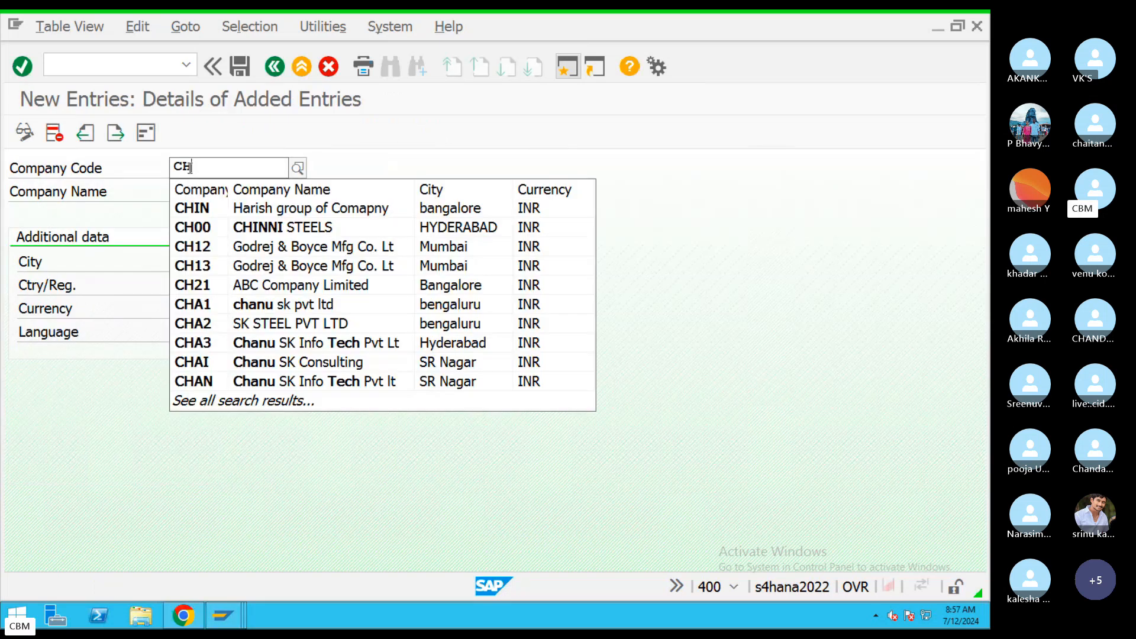
pyautogui.write('09')
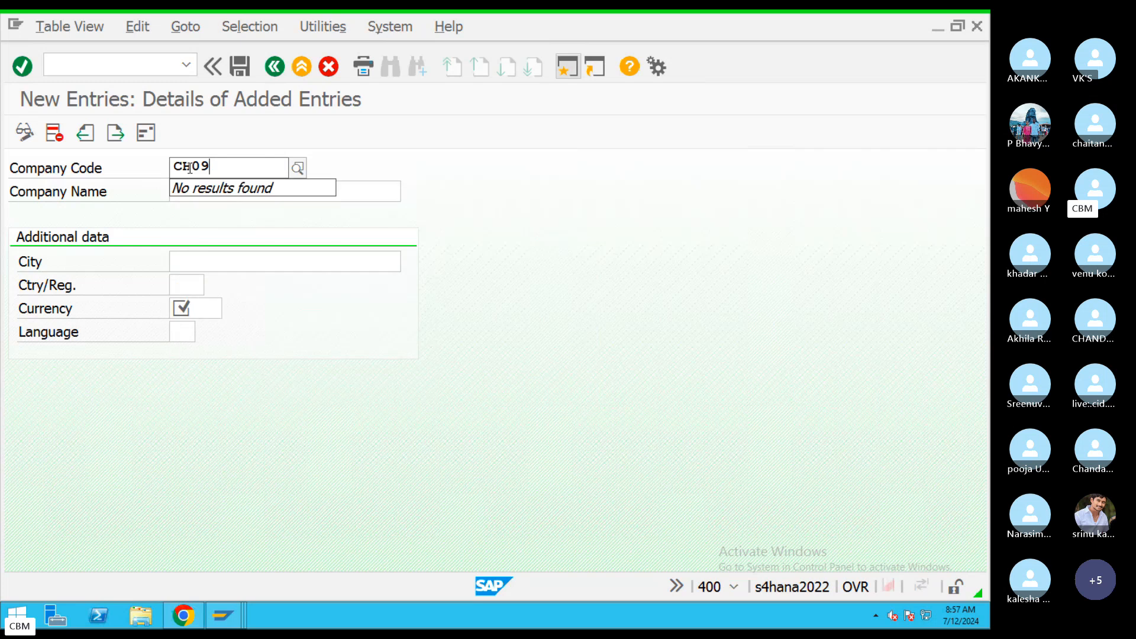
pyautogui.click(279, 191)
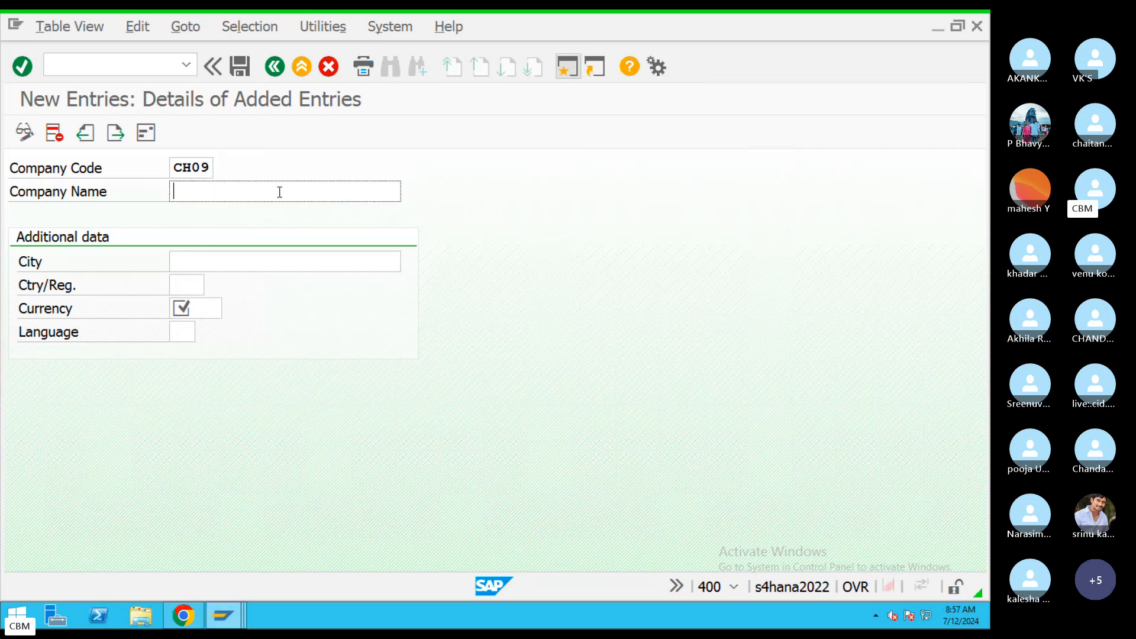
pyautogui.write('Chanu')
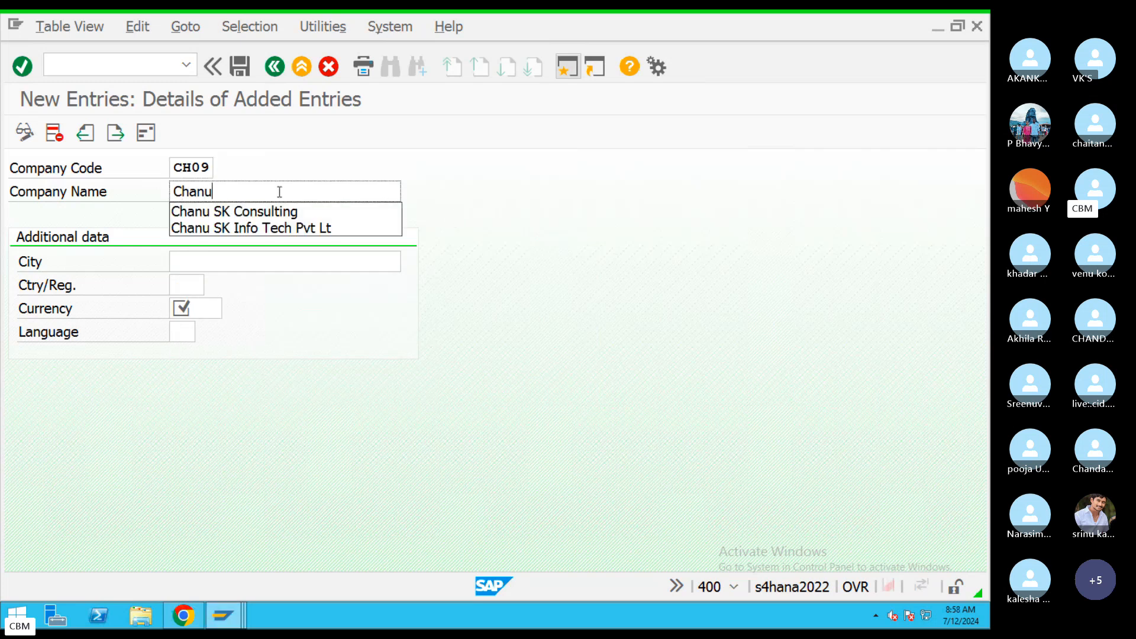
pyautogui.click(299, 227)
pyautogui.moveTo(339, 191); pyautogui.dragTo(142, 194)
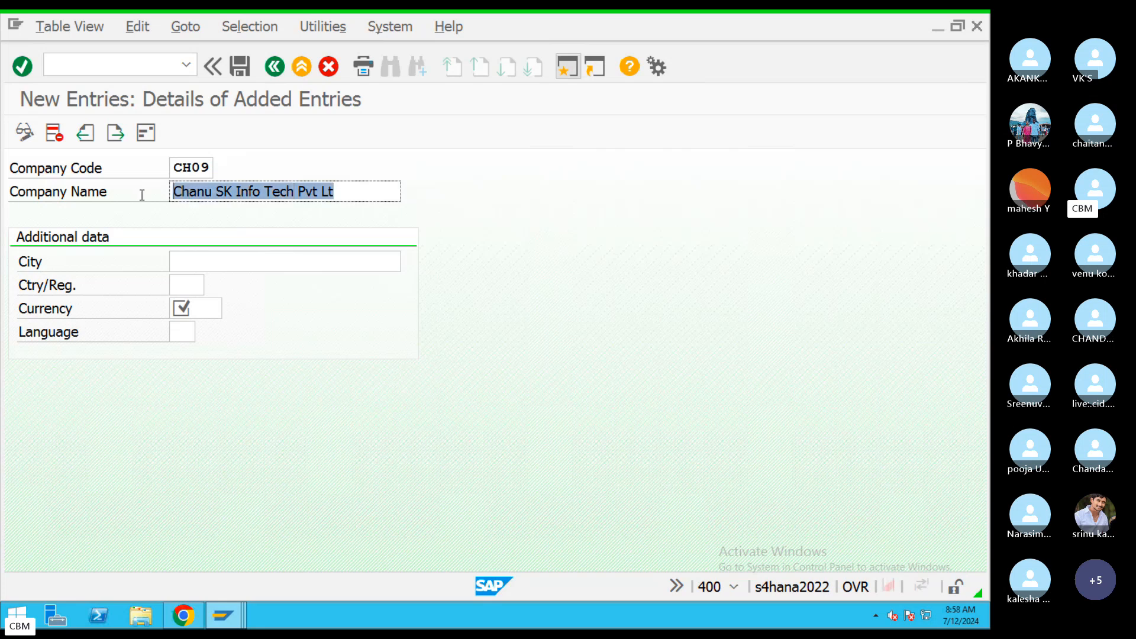
# Give CH09 city Hyderabad, country IN, currency INR and language EN, and save.
pyautogui.click(219, 258)
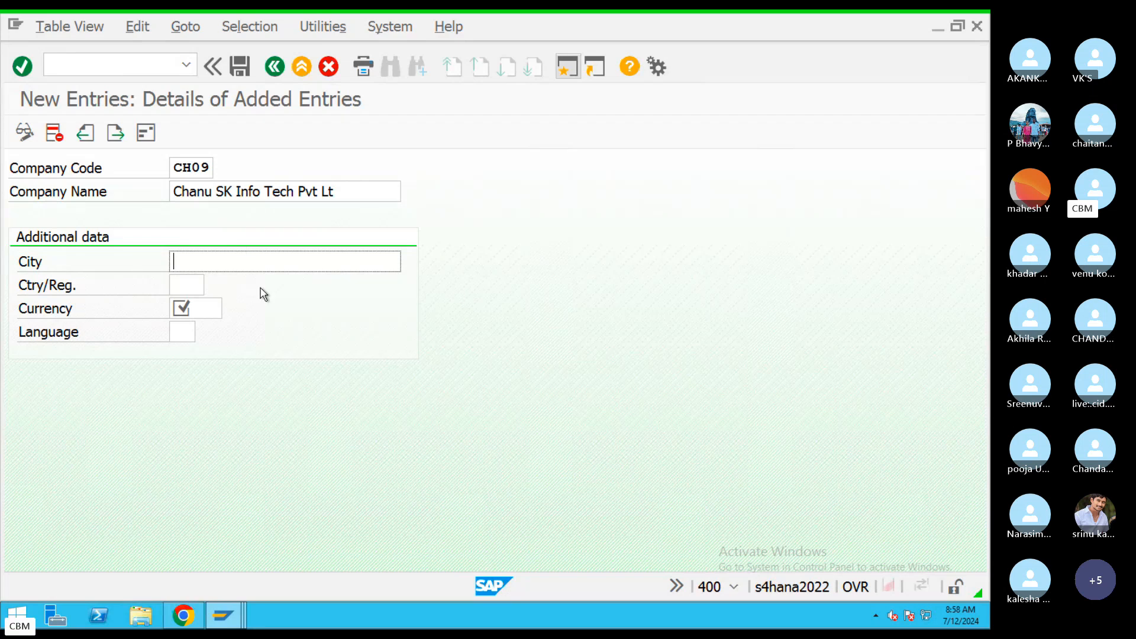
pyautogui.write('Hyd')
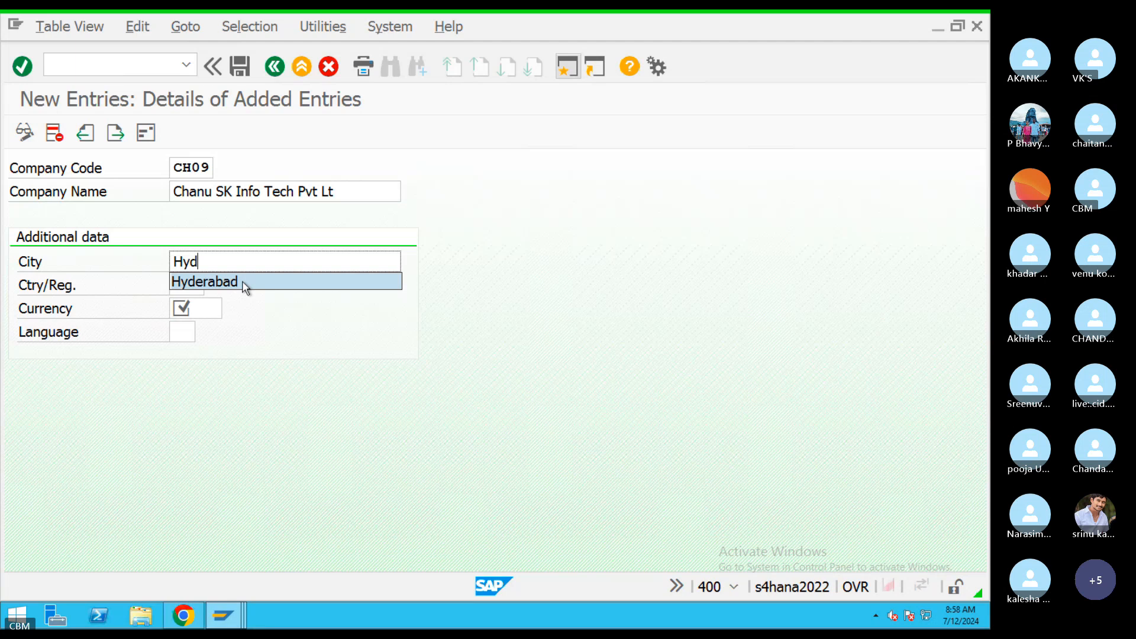
pyautogui.click(247, 283)
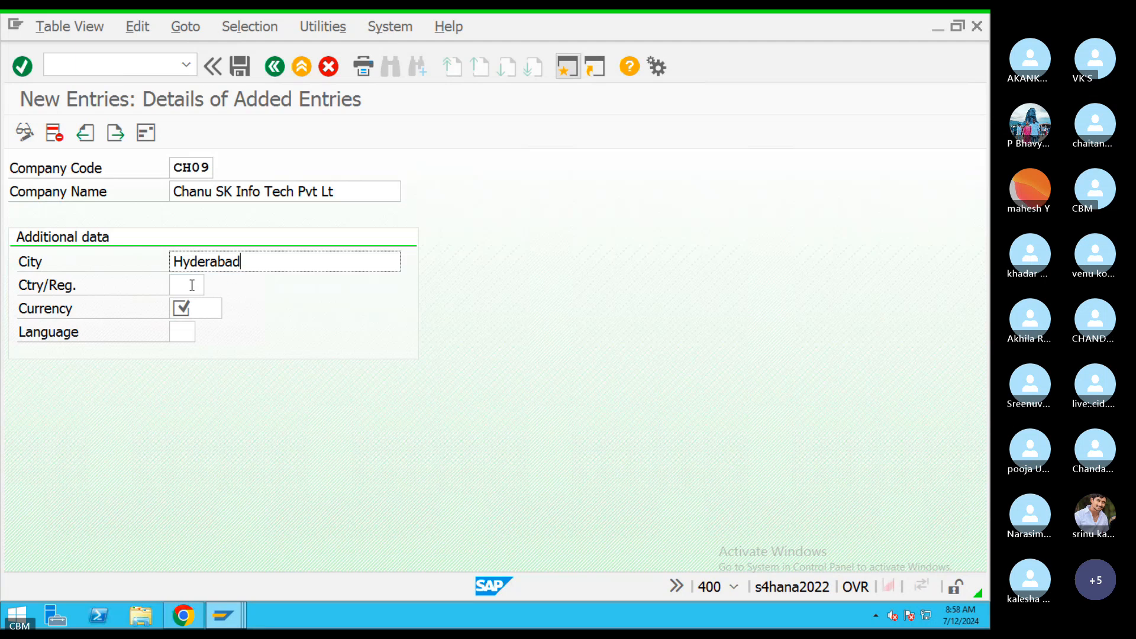
pyautogui.write('IN')
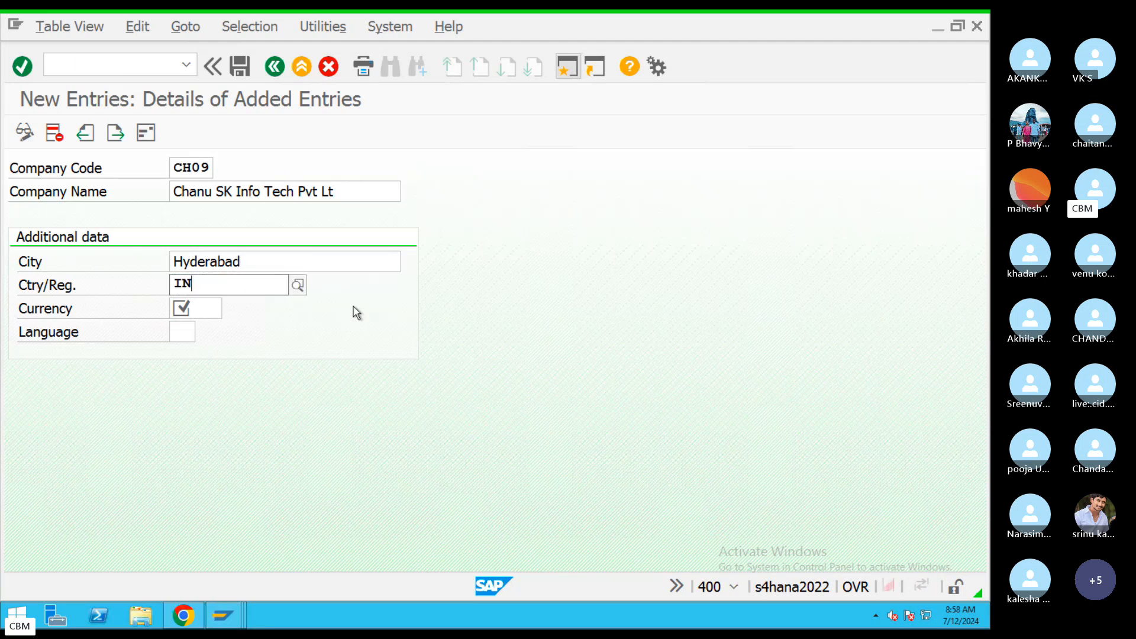
pyautogui.click(232, 324)
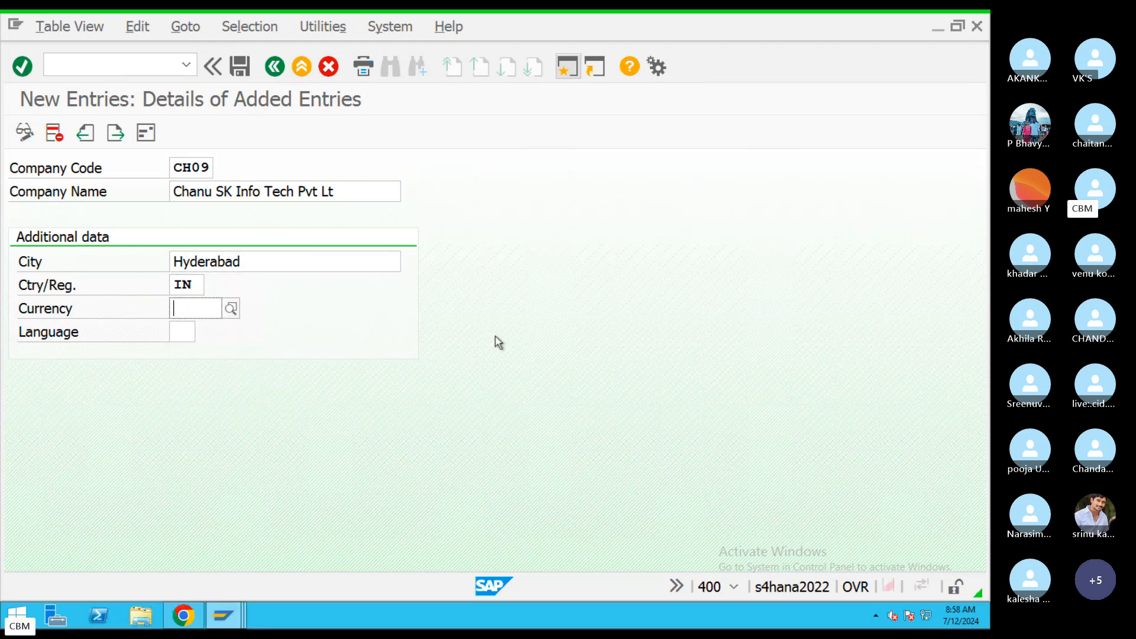
pyautogui.write('INR')
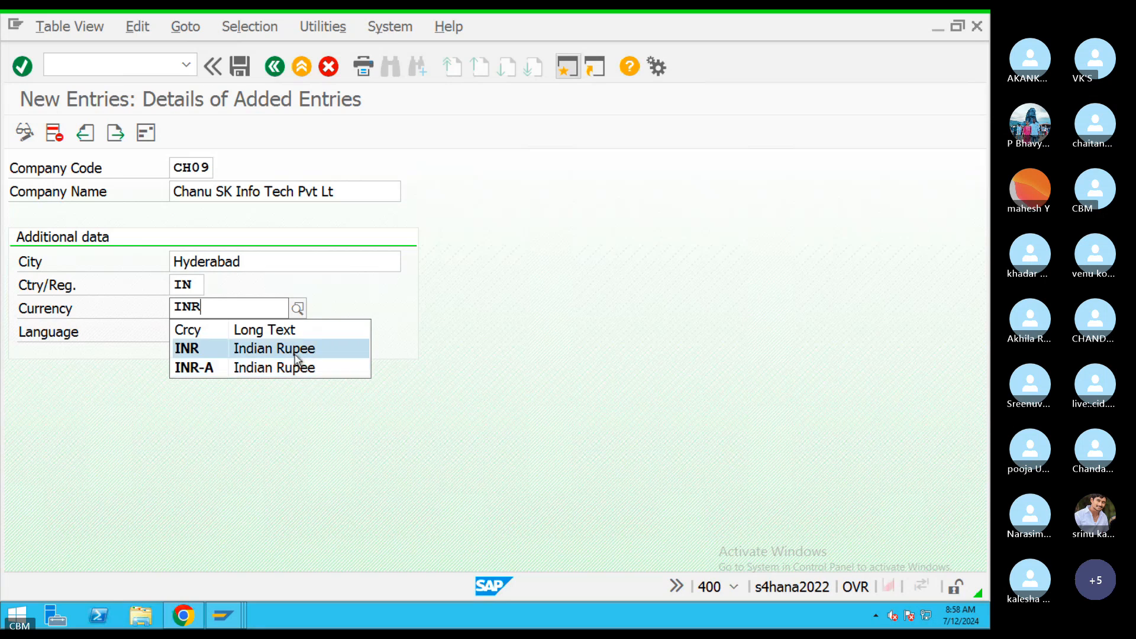
pyautogui.click(295, 353)
pyautogui.press('Tab')
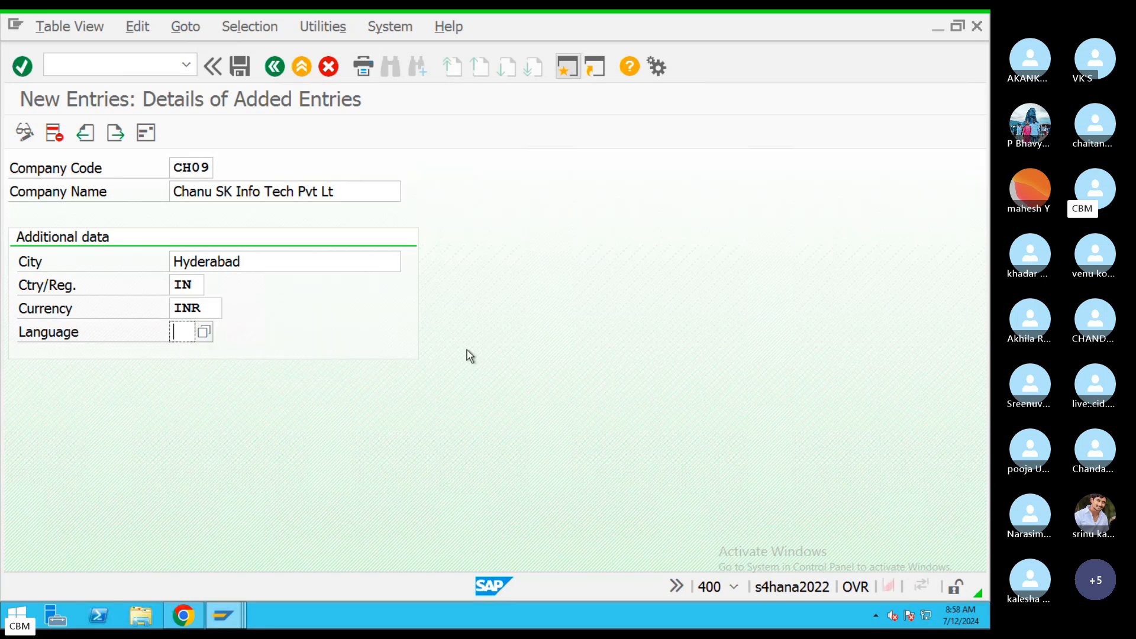
pyautogui.write('EN')
pyautogui.click(246, 69)
# Set the CH09 address title to Company, name Chanu SK Consulting Pvt Ltd, search term Chanu SK.
pyautogui.moveTo(394, 121); pyautogui.dragTo(384, 71)
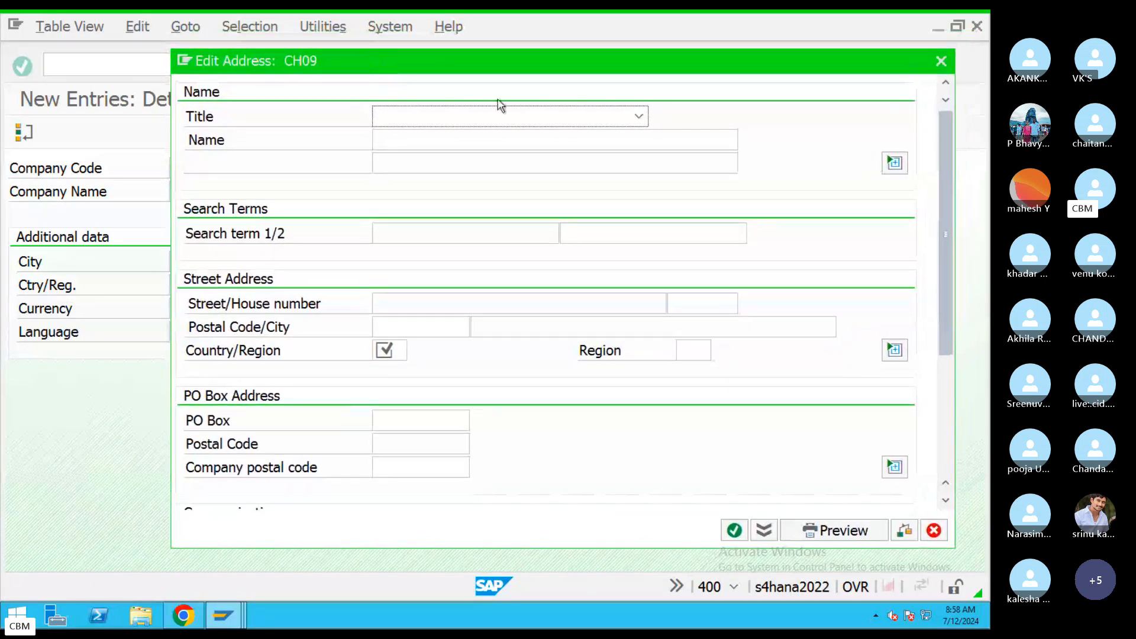
pyautogui.click(551, 118)
pyautogui.click(424, 136)
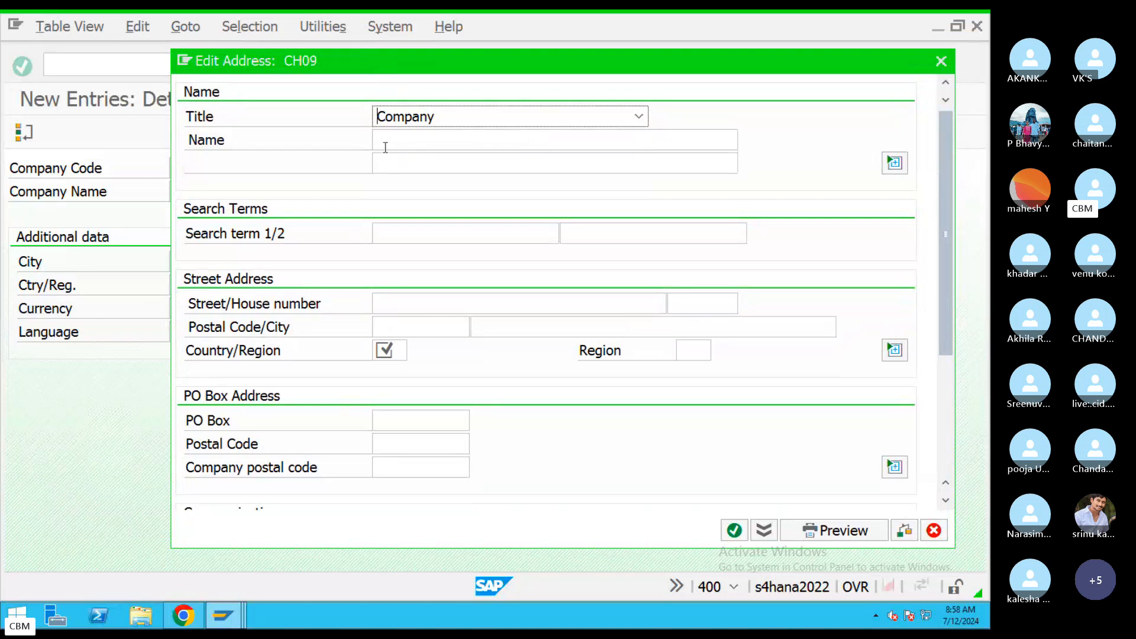
pyautogui.click(554, 149)
pyautogui.write('Chanu')
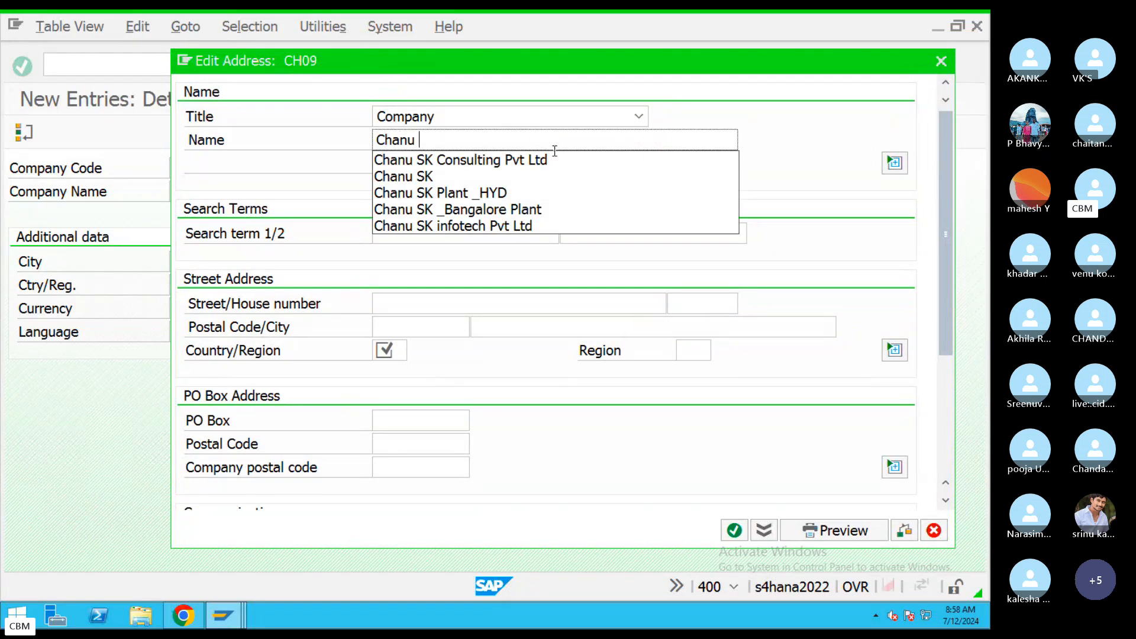
pyautogui.click(522, 161)
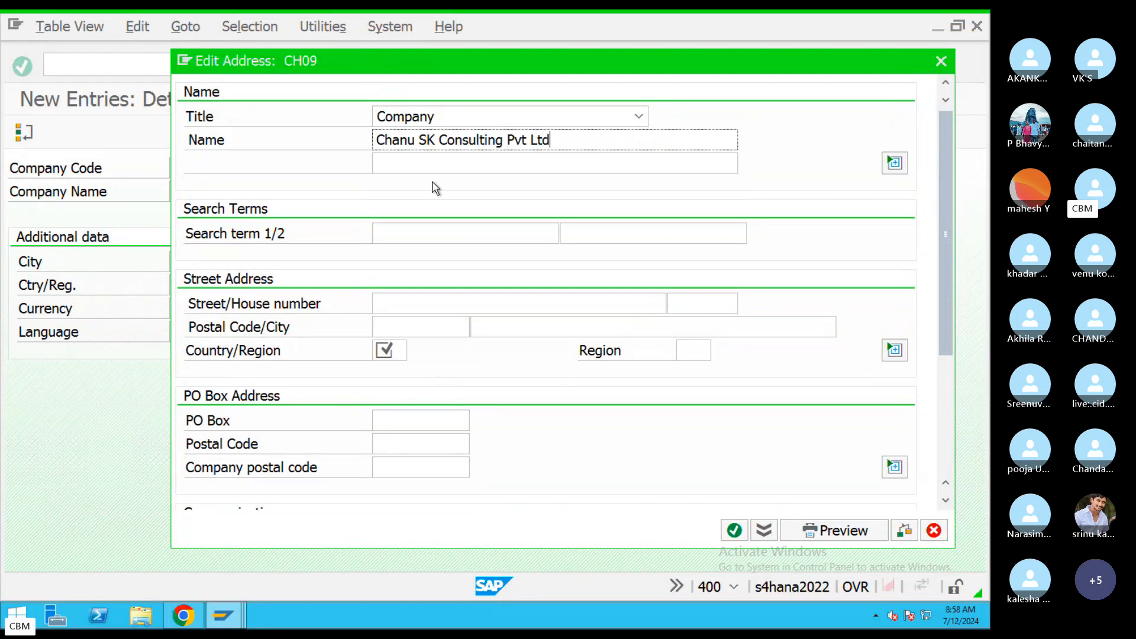
pyautogui.click(548, 239)
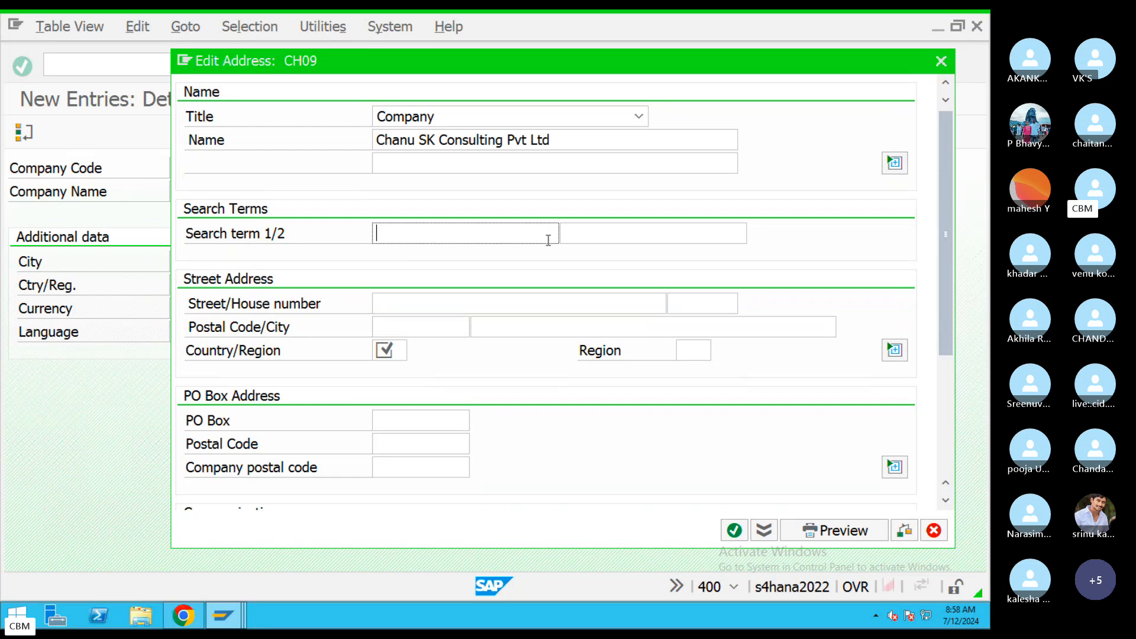
pyautogui.write('Chanu SK')
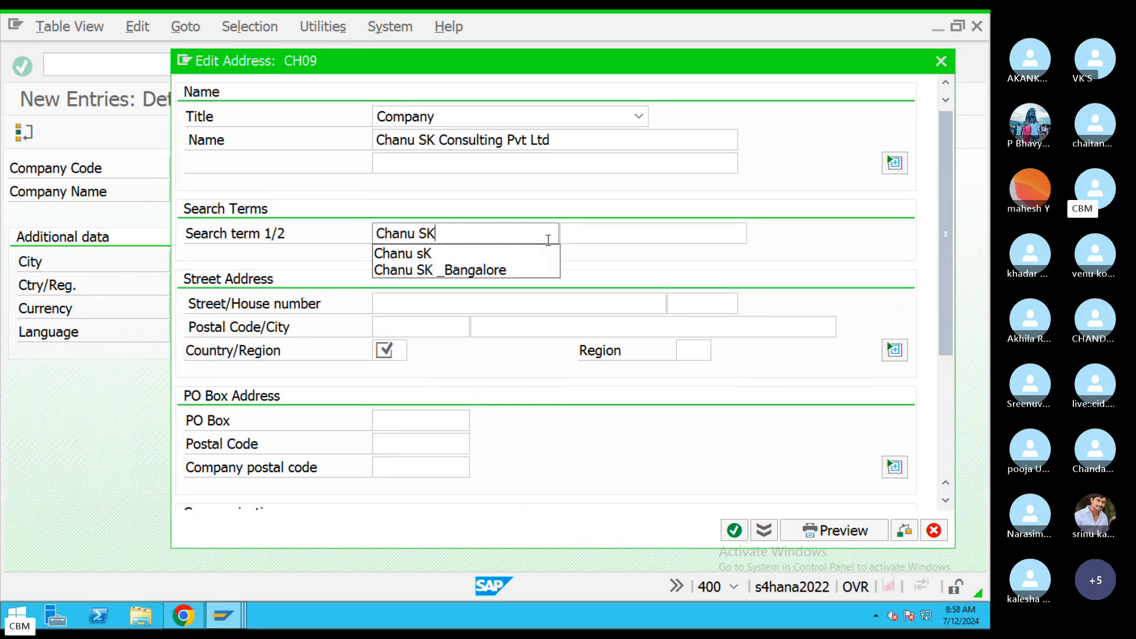
pyautogui.click(455, 304)
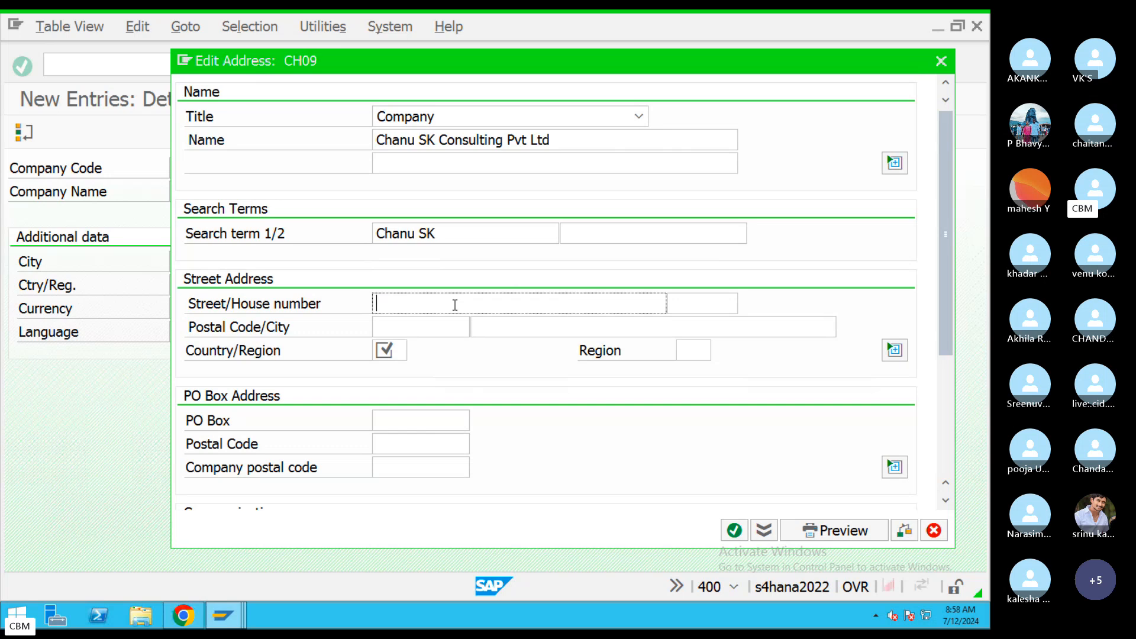
pyautogui.click(421, 325)
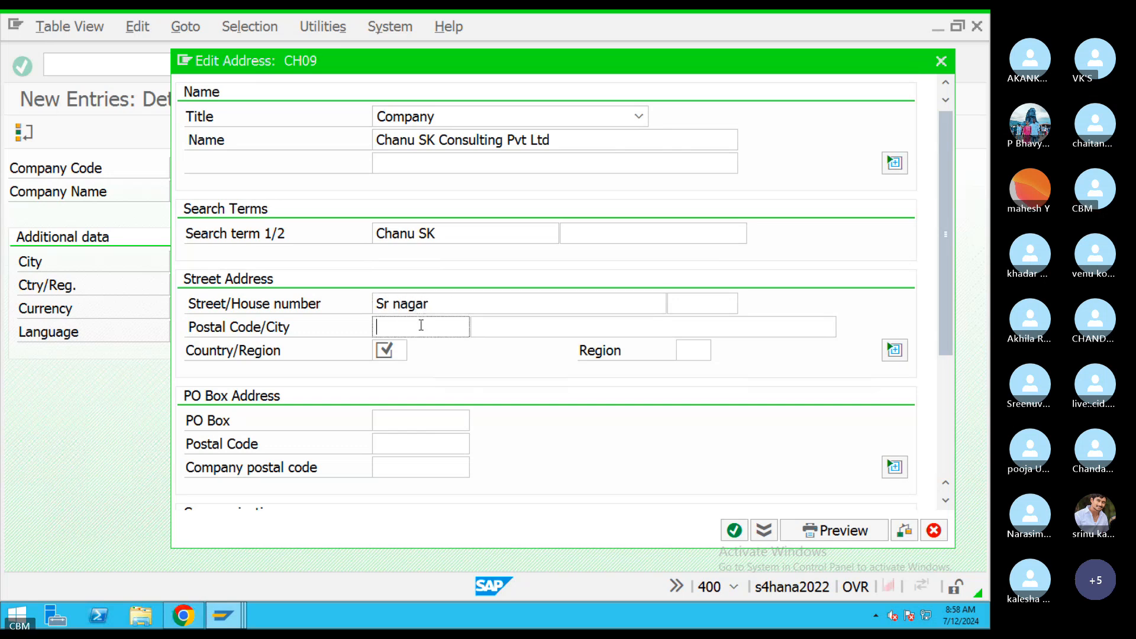
pyautogui.write('560045')
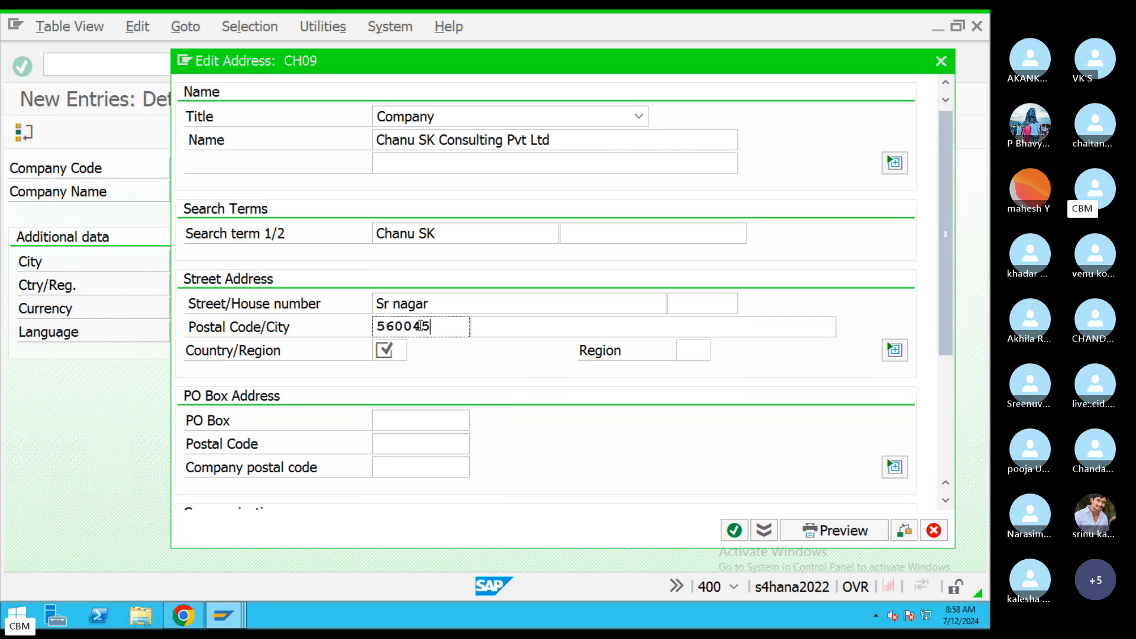
pyautogui.click(391, 349)
pyautogui.write('IN')
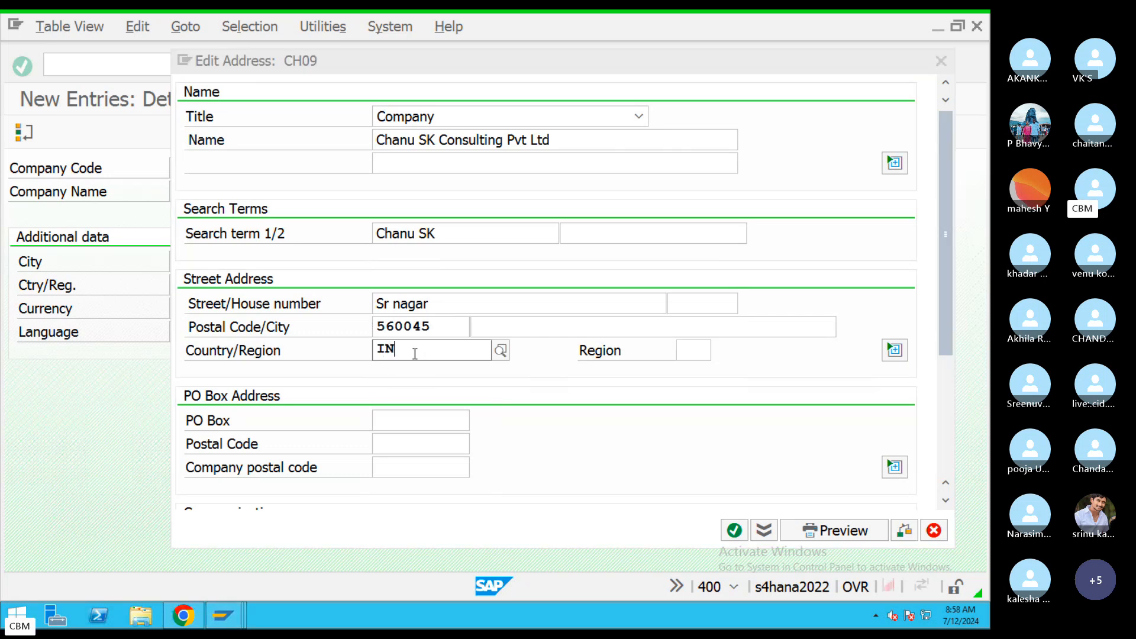
pyautogui.click(704, 348)
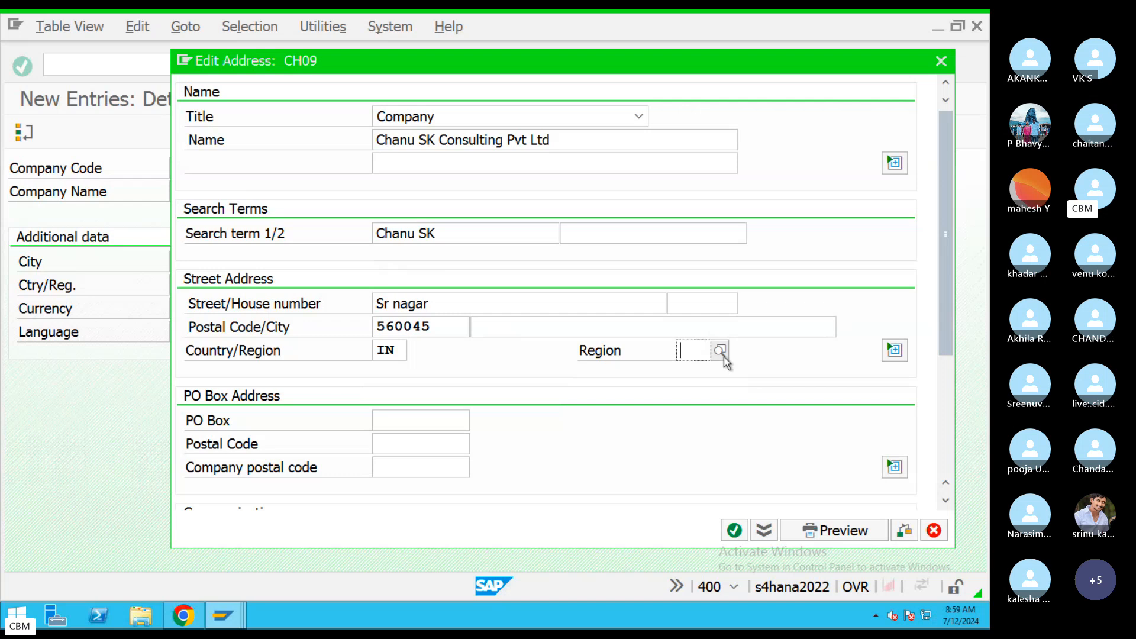
pyautogui.click(721, 351)
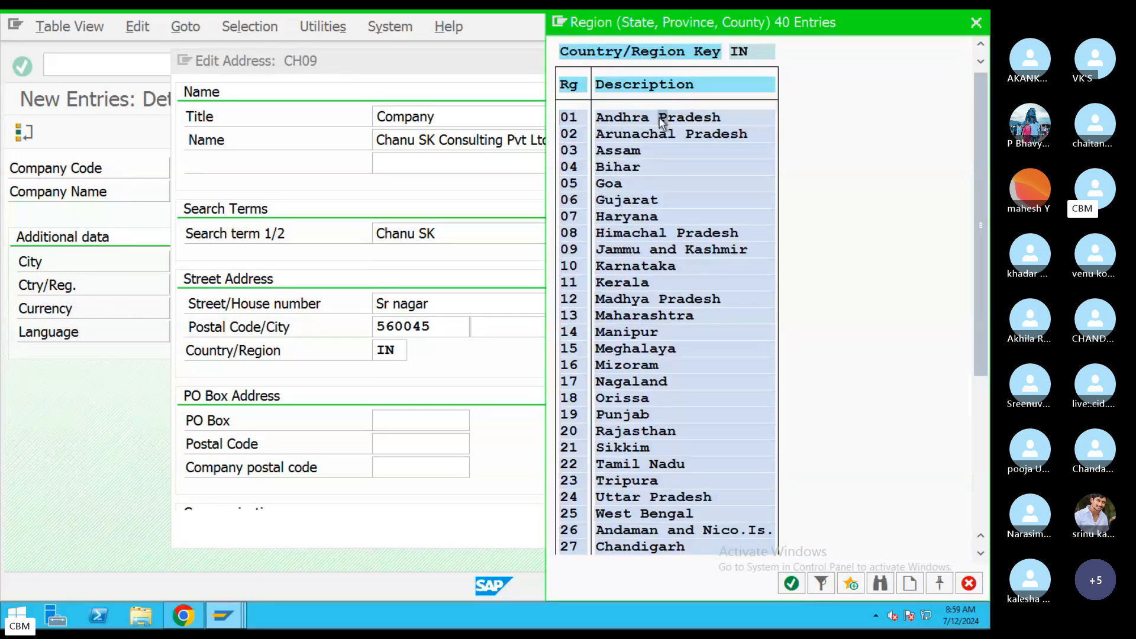
pyautogui.doubleClick(660, 116)
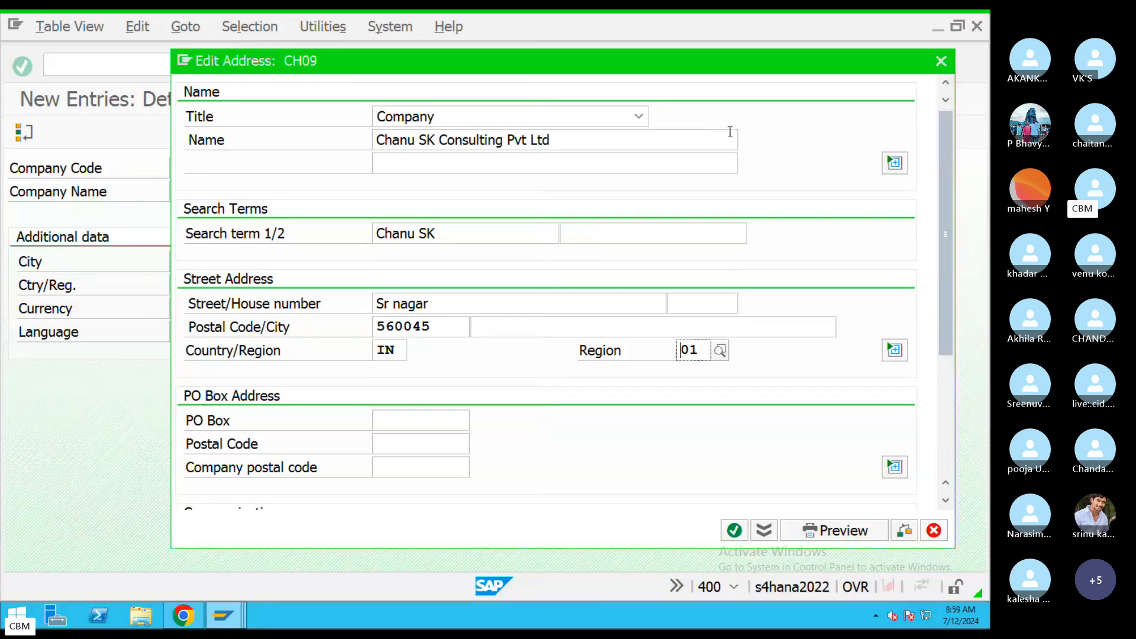
pyautogui.click(701, 303)
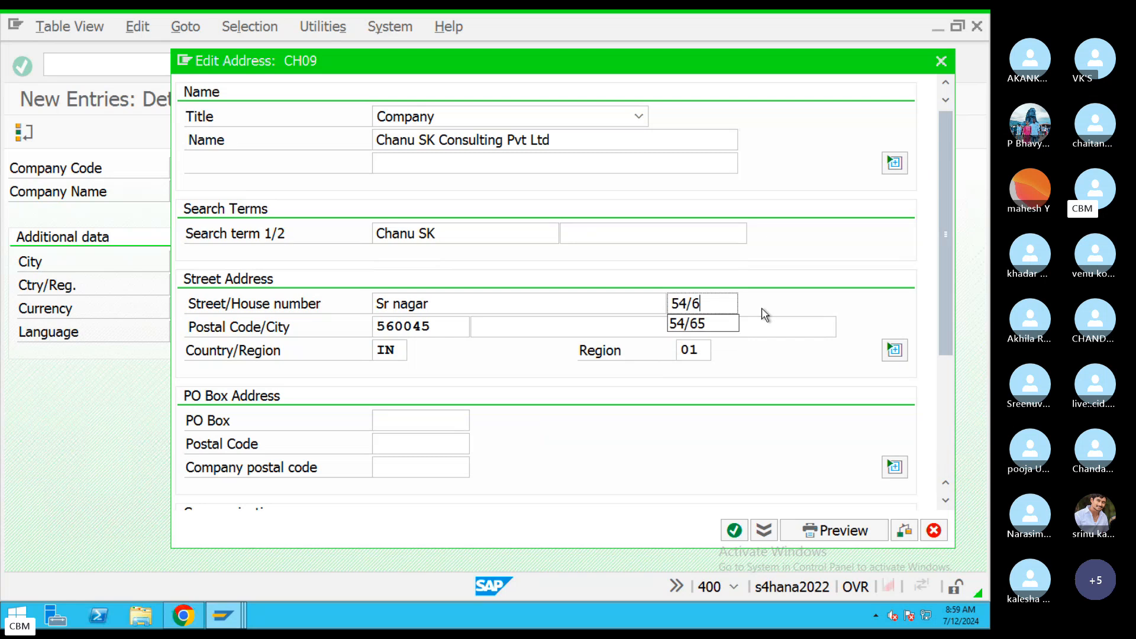
pyautogui.doubleClick(432, 325)
pyautogui.click(397, 417)
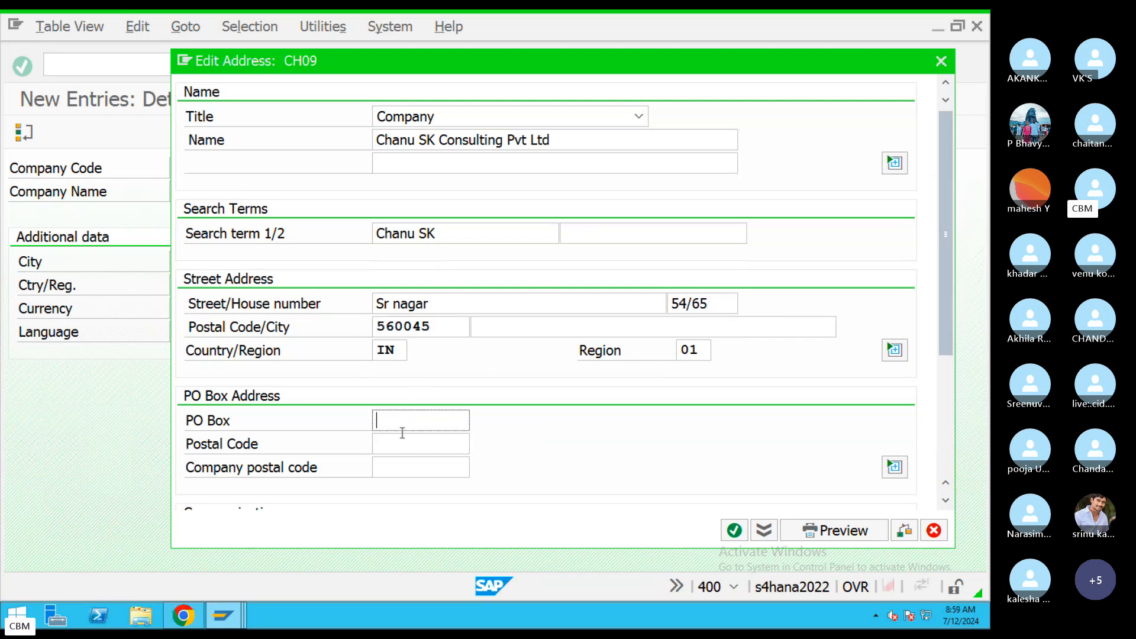
pyautogui.hotkey('ctrl', 'v')
pyautogui.press('Tab')
pyautogui.hotkey('ctrl', 'v')
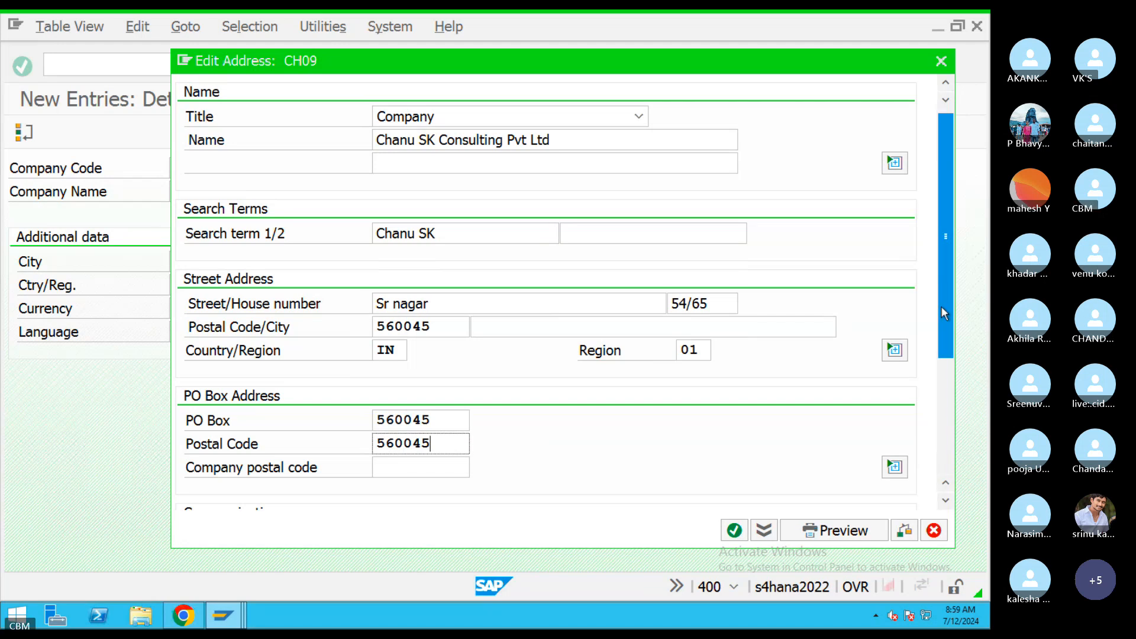
# Add the contact's mobile number and confirm the CH09 address details.
pyautogui.moveTo(942, 307); pyautogui.dragTo(947, 422)
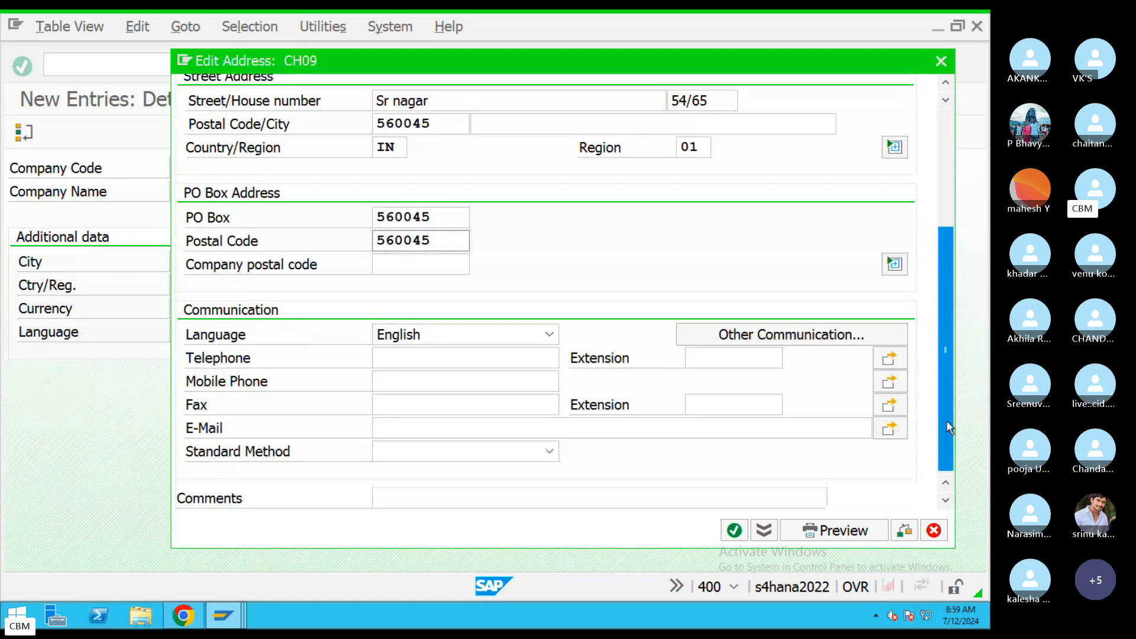
pyautogui.click(373, 380)
pyautogui.write('901')
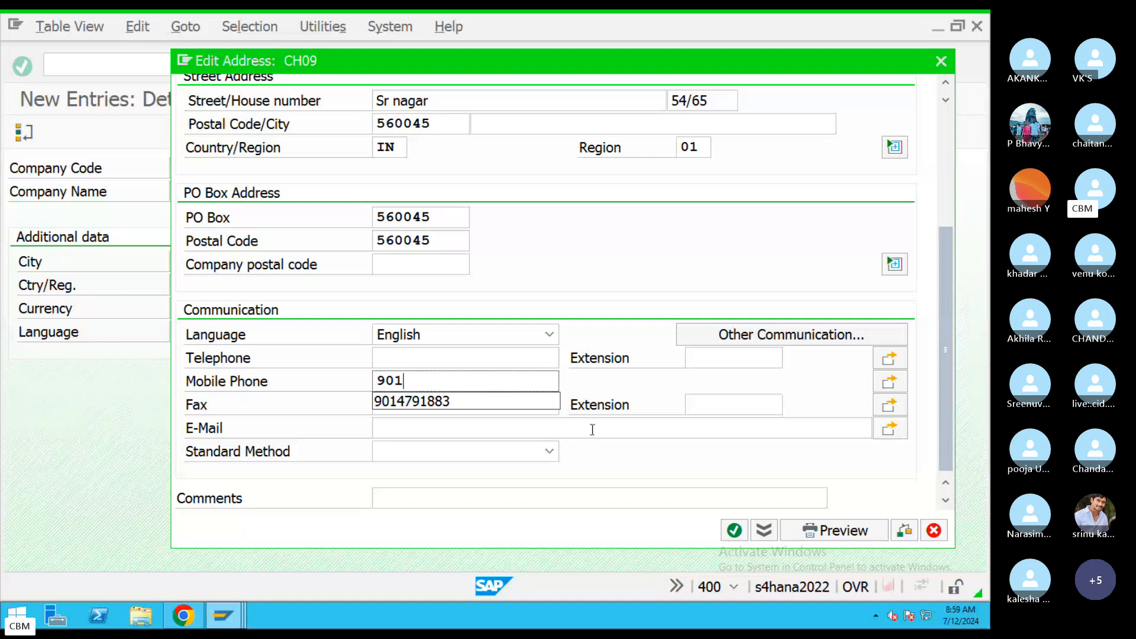
pyautogui.click(444, 402)
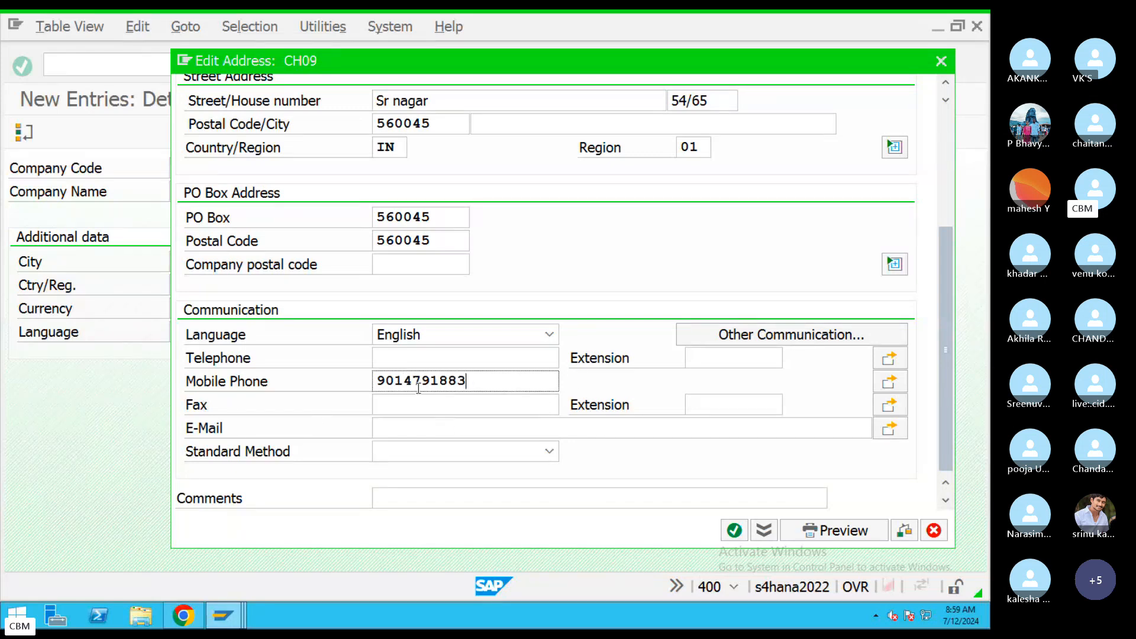
pyautogui.click(416, 435)
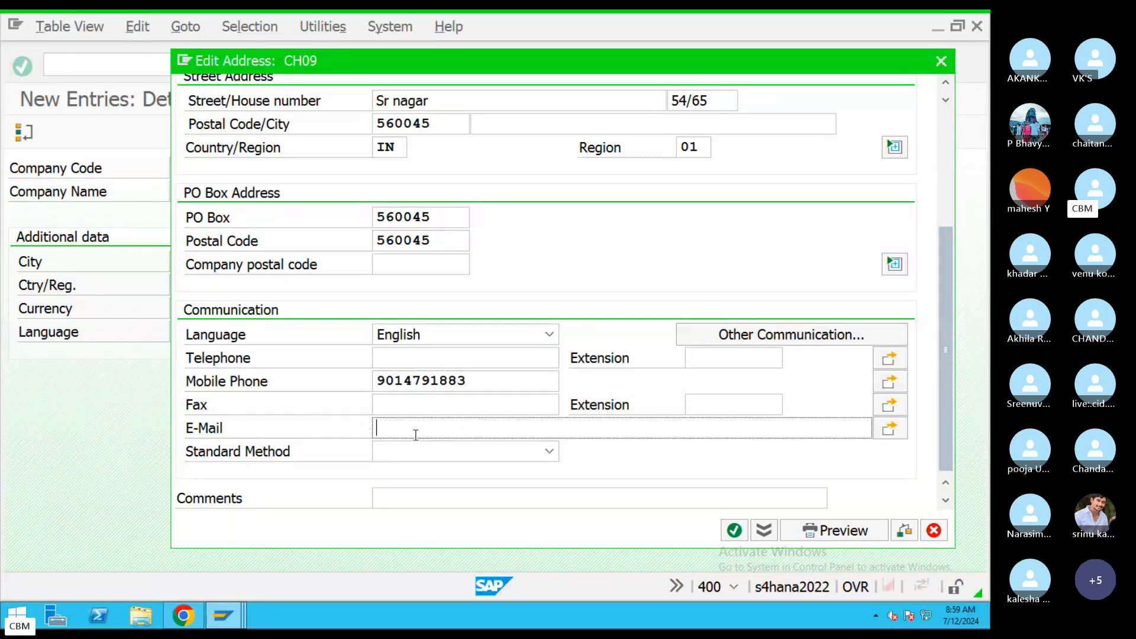
pyautogui.moveTo(946, 439); pyautogui.dragTo(938, 292)
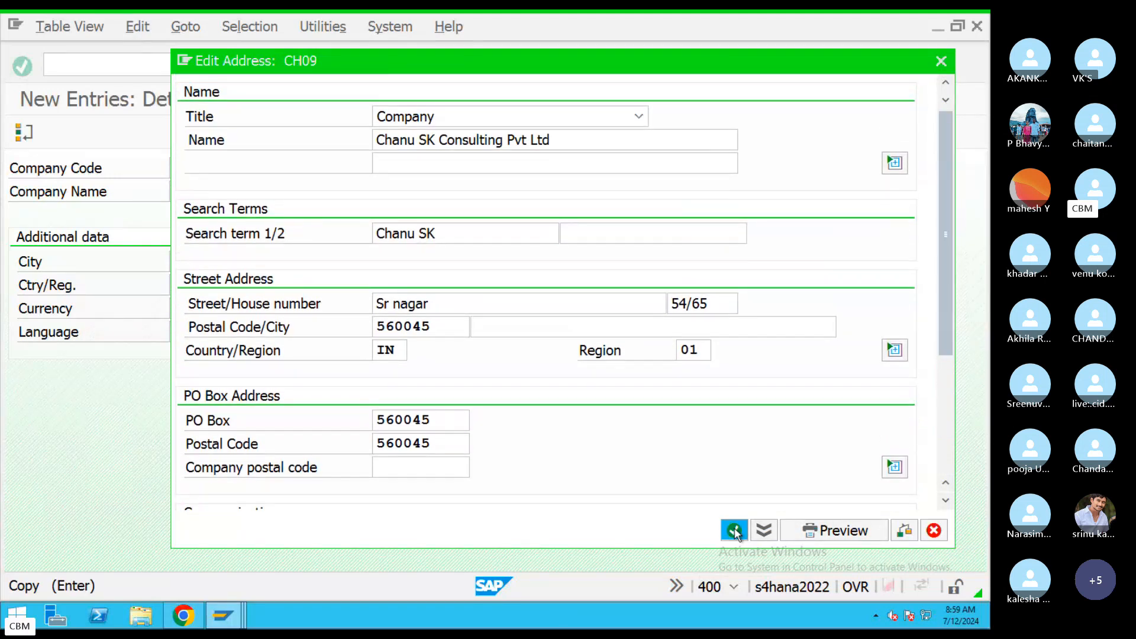
pyautogui.click(734, 531)
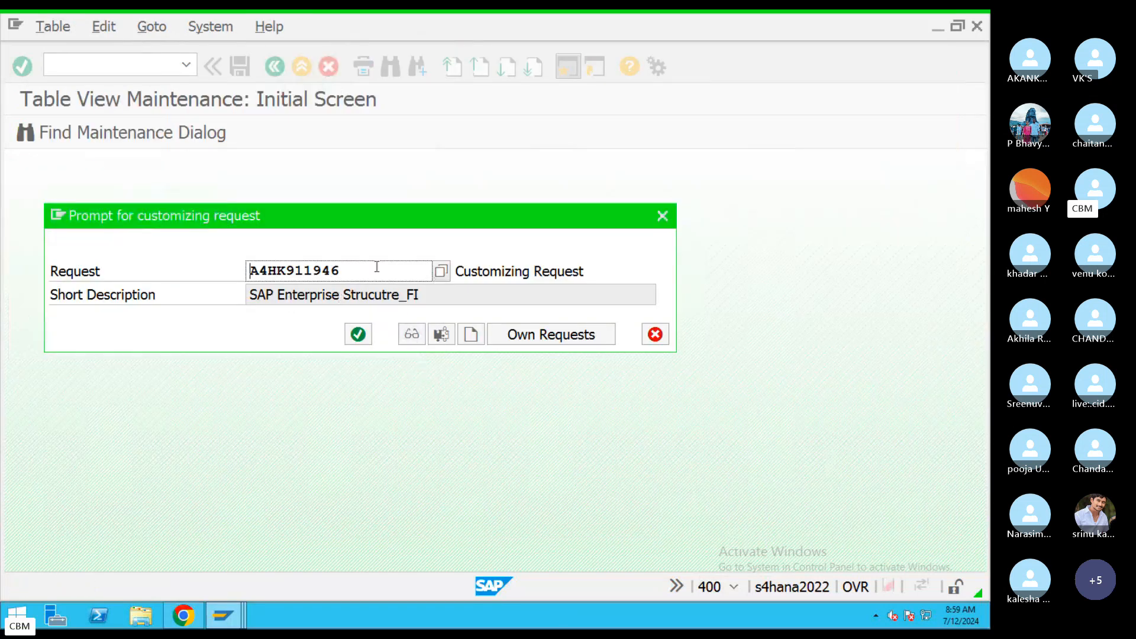
# Save company code CH09 under own request A4HK911946 and go back to the Company Code overview.
pyautogui.doubleClick(292, 271)
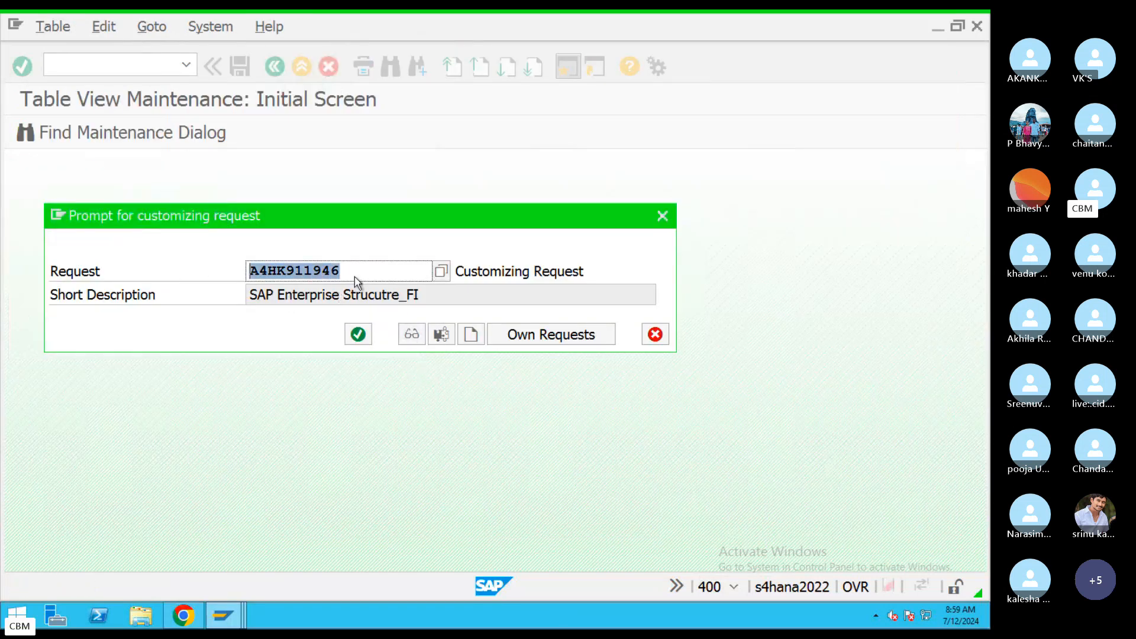
pyautogui.click(440, 271)
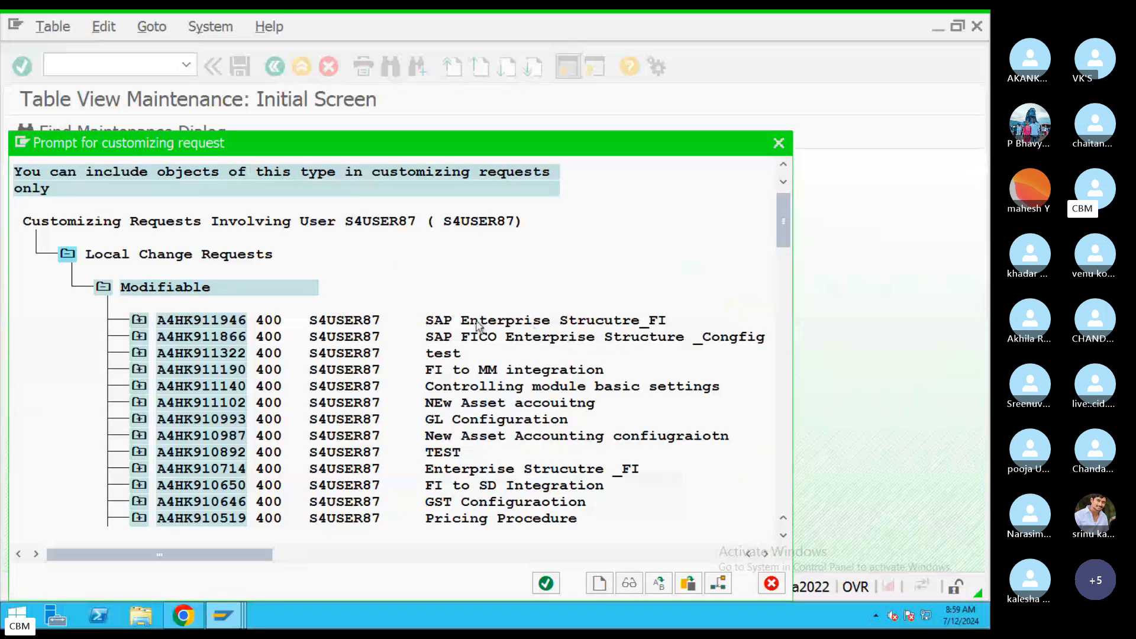
pyautogui.doubleClick(526, 323)
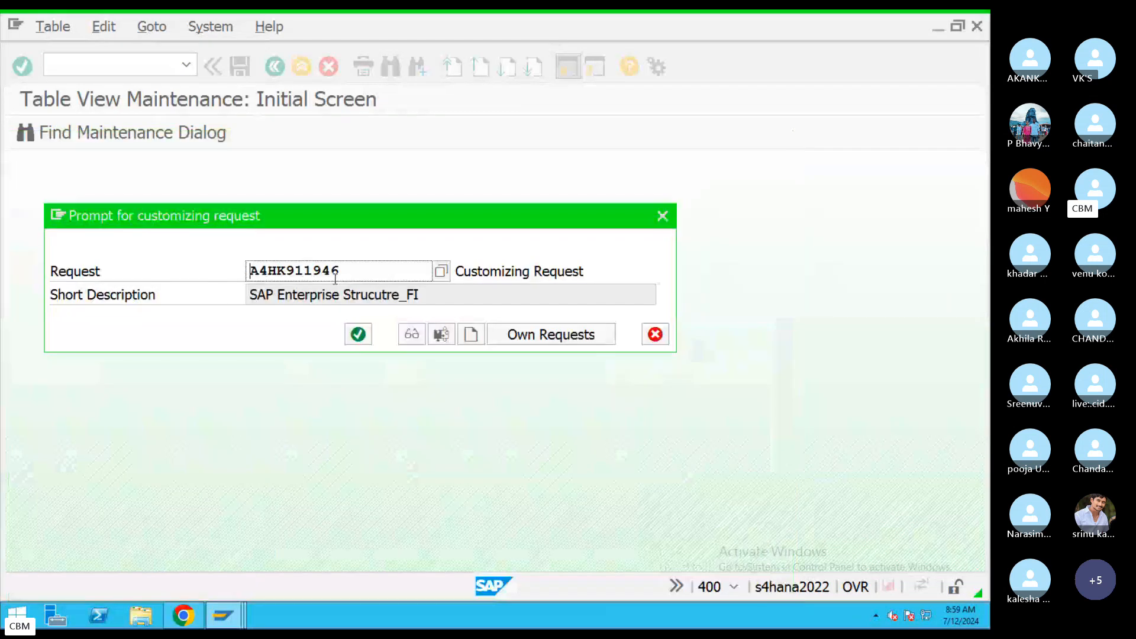
pyautogui.click(358, 335)
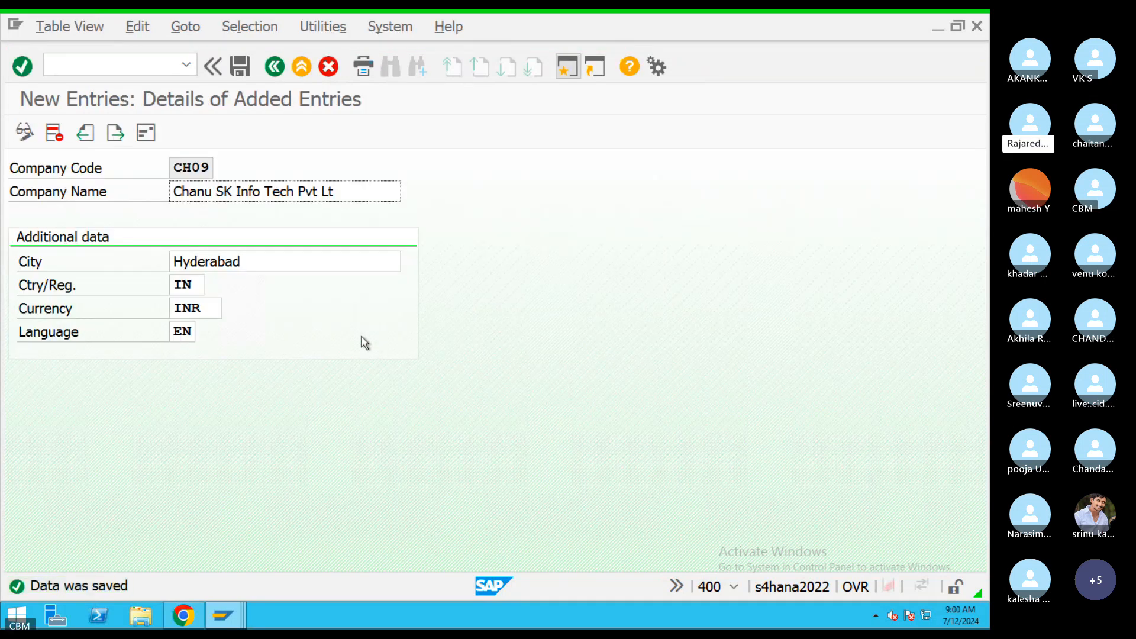
pyautogui.click(275, 66)
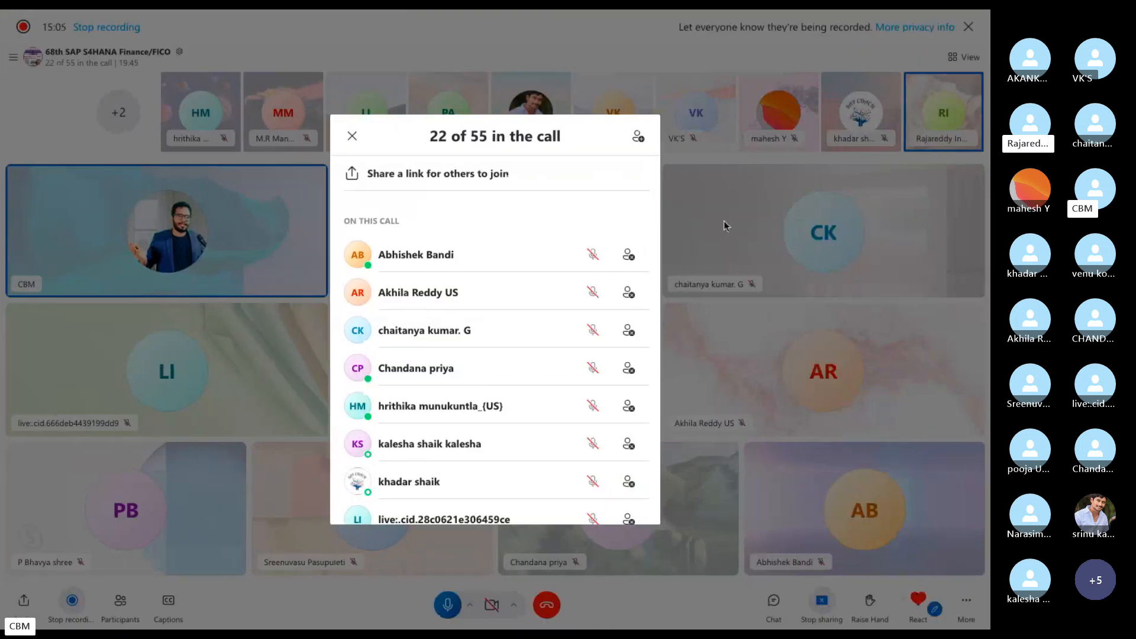
# Mute one participant in the Skype call, then switch back to the SAP remote session.
pyautogui.click(723, 222)
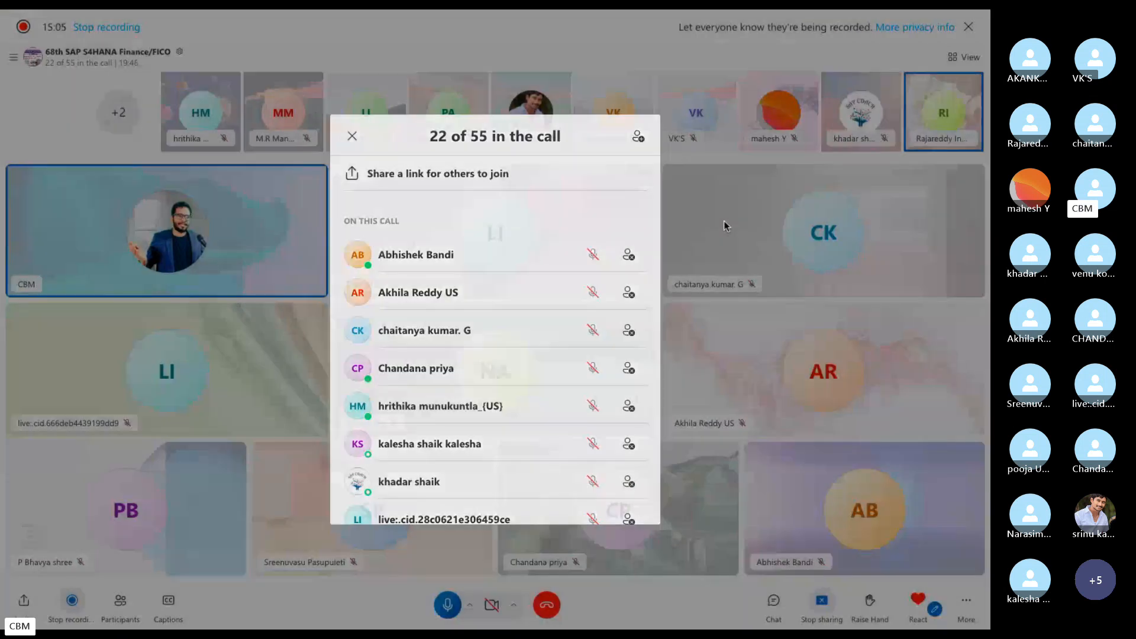
pyautogui.click(84, 63)
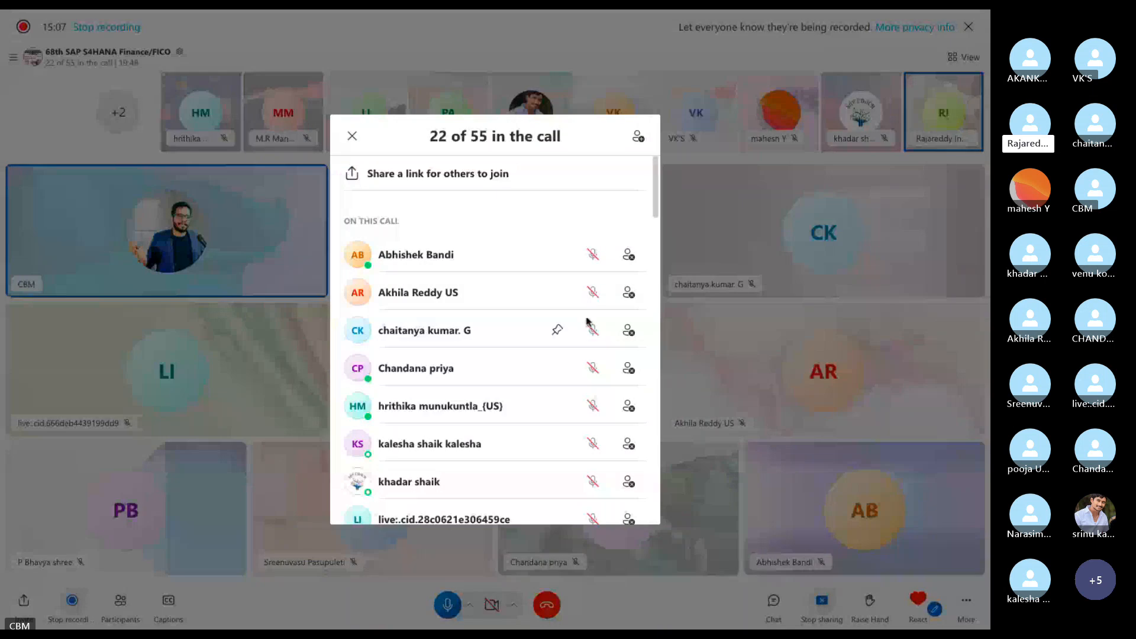
pyautogui.moveTo(656, 201); pyautogui.dragTo(654, 272)
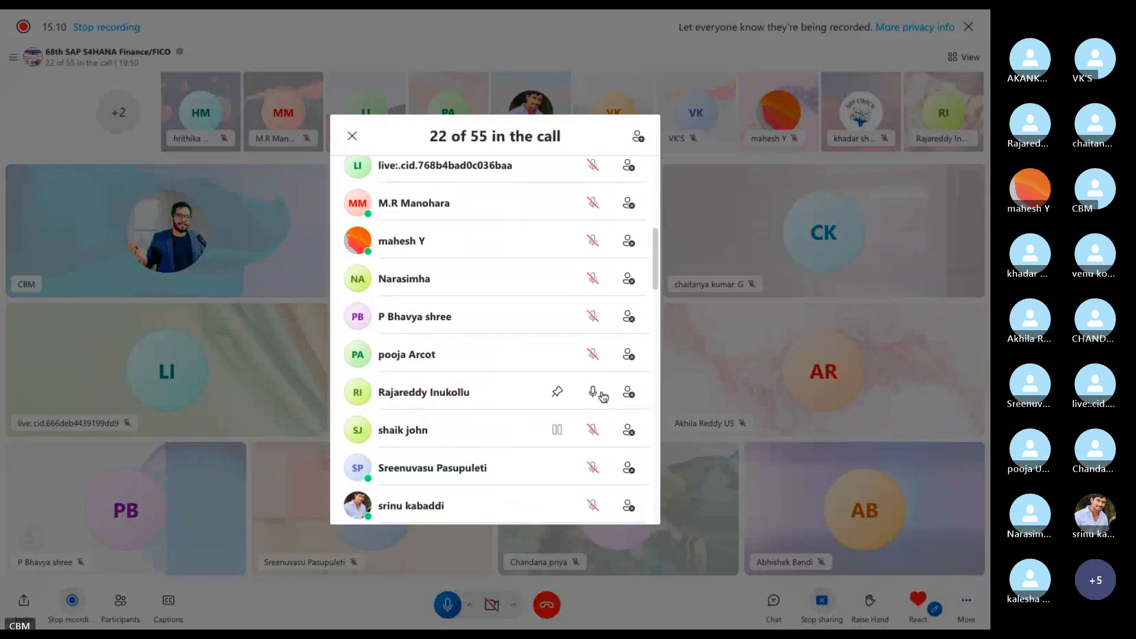
pyautogui.click(594, 393)
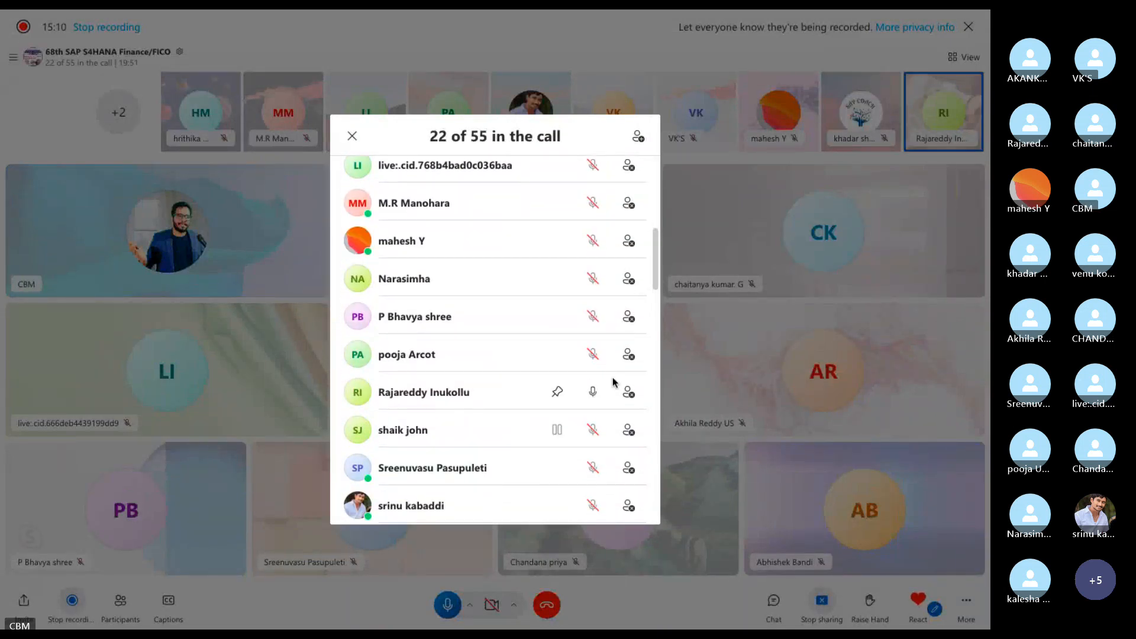
pyautogui.click(732, 295)
pyautogui.press('super+Tab')
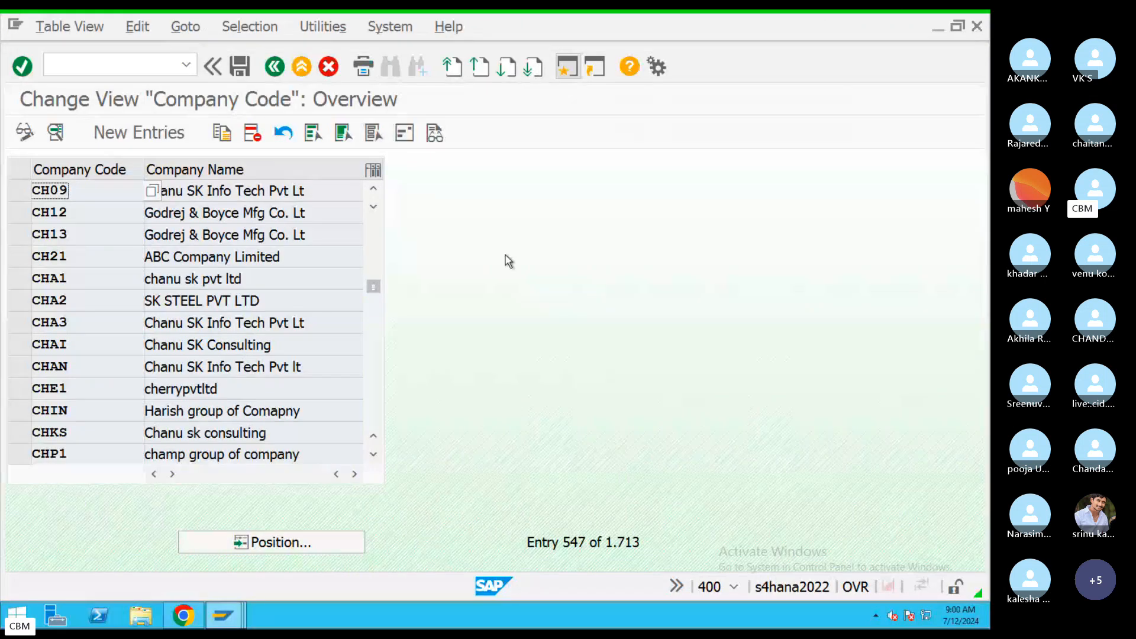
# Leave the Company Code table, dismiss the activity choice, and reconnect to the SAP session's IMG tree.
pyautogui.click(276, 67)
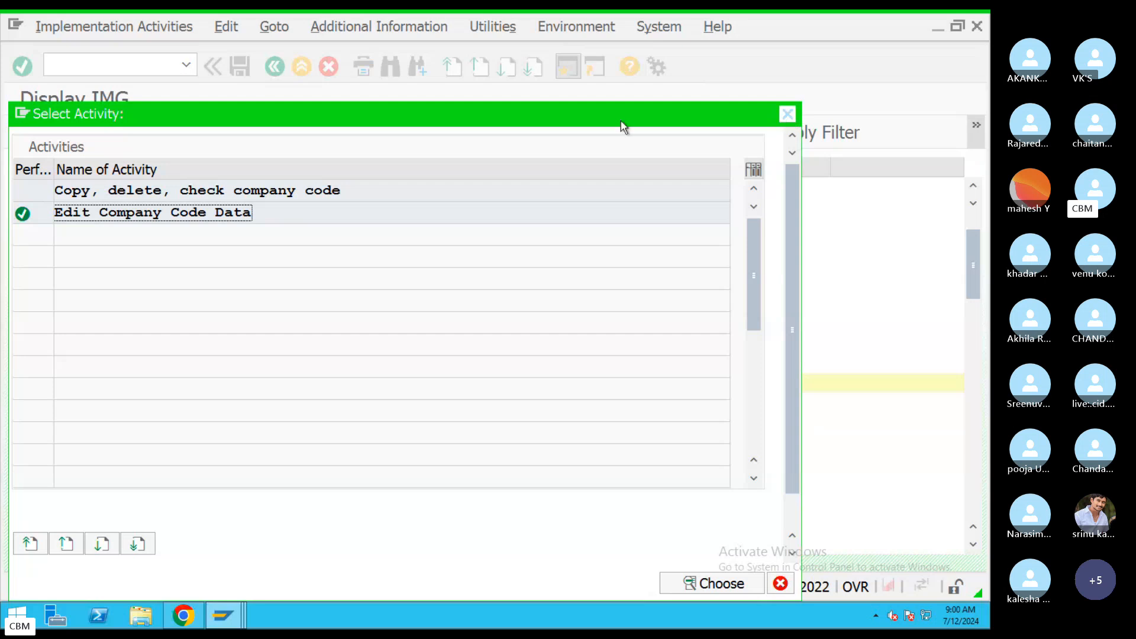
pyautogui.click(788, 113)
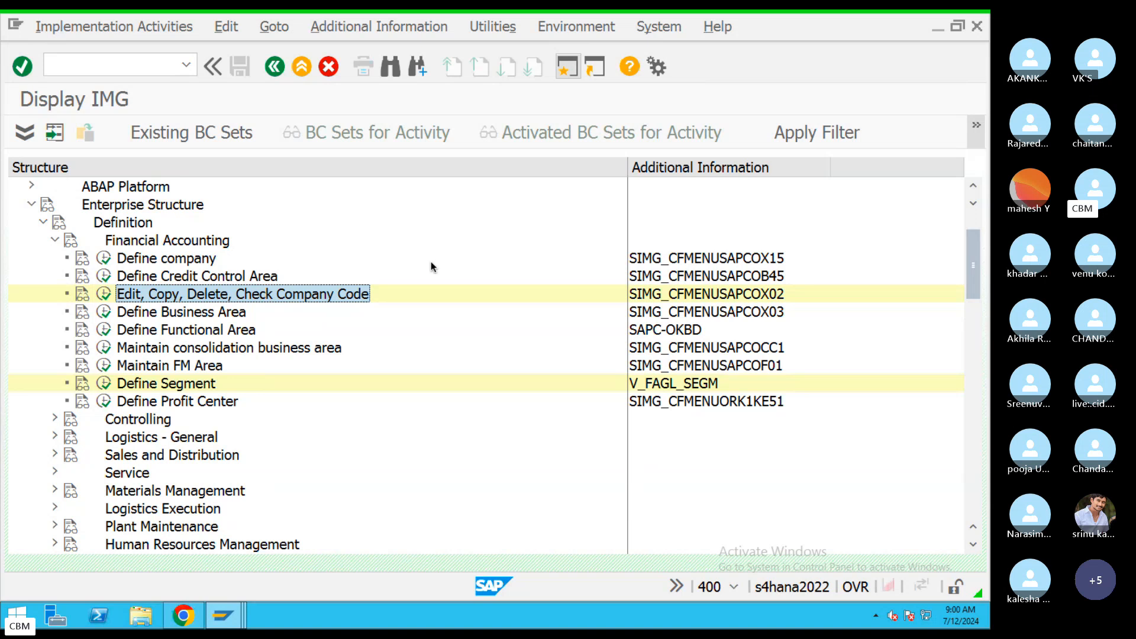
pyautogui.hotkey('ctrl', 'Left')
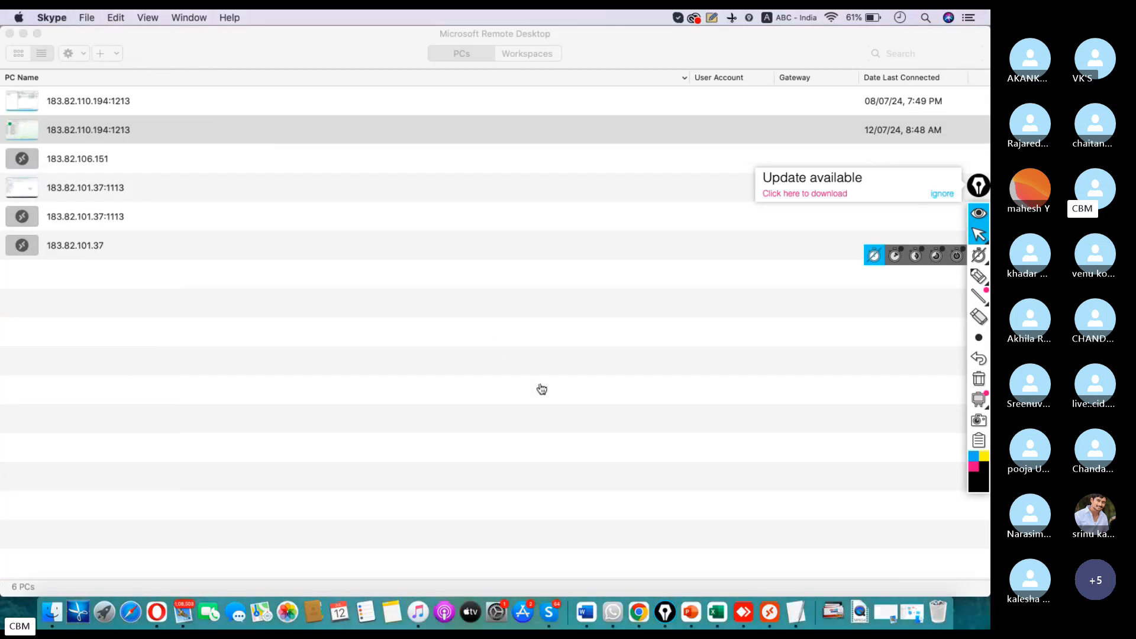
pyautogui.click(106, 134)
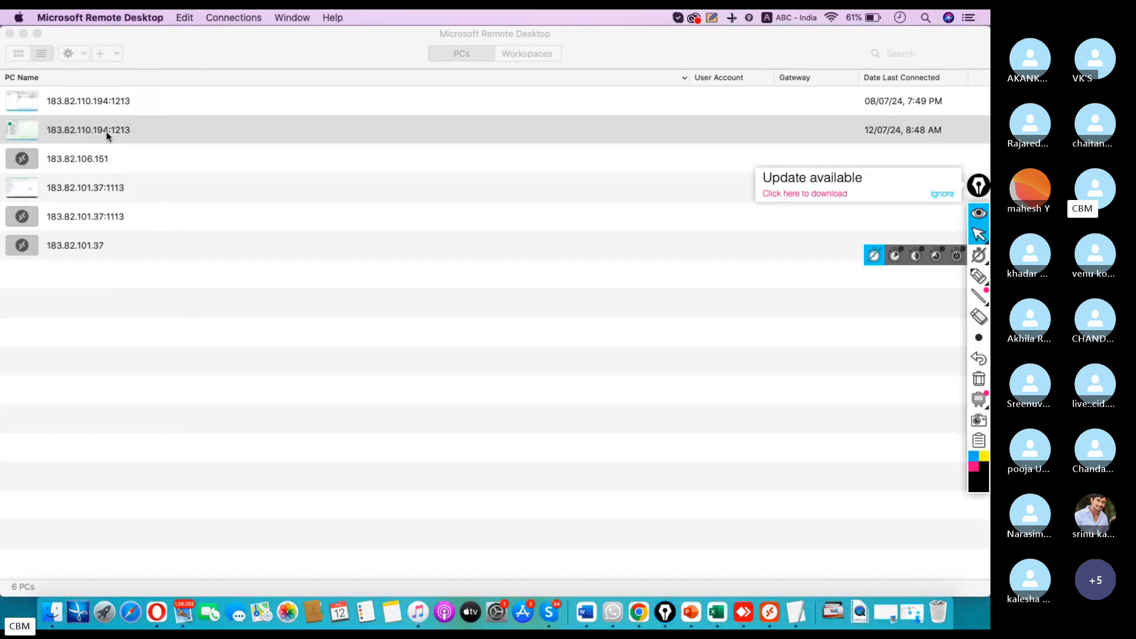
pyautogui.doubleClick(107, 132)
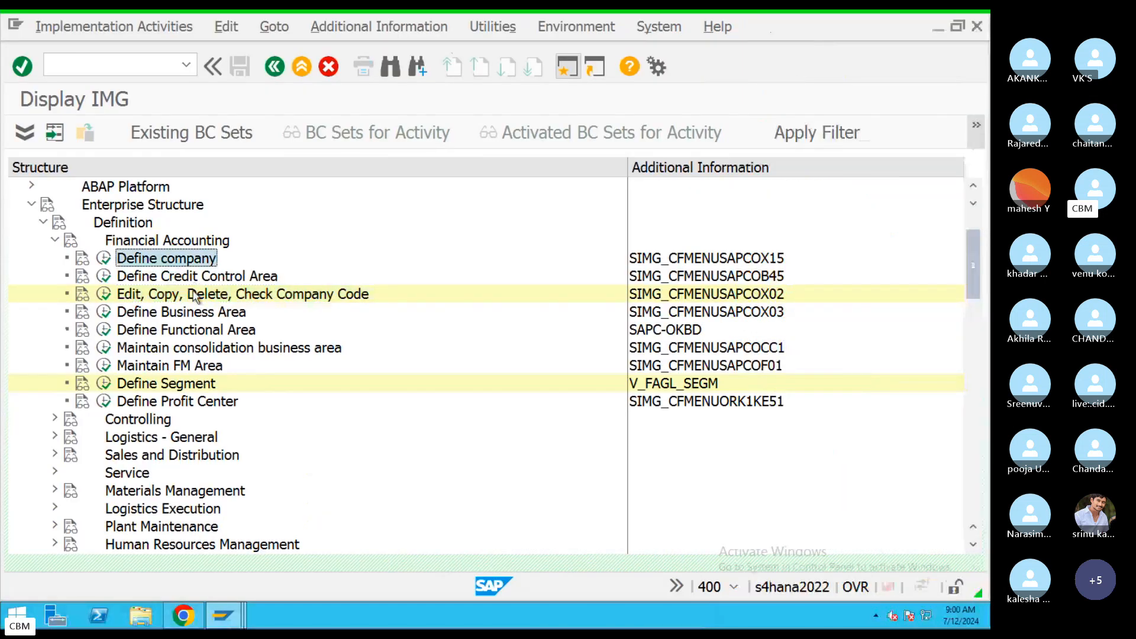
# Run Define Business Area, start New Entries and enter keys C1 and C2.
pyautogui.click(196, 296)
pyautogui.click(173, 319)
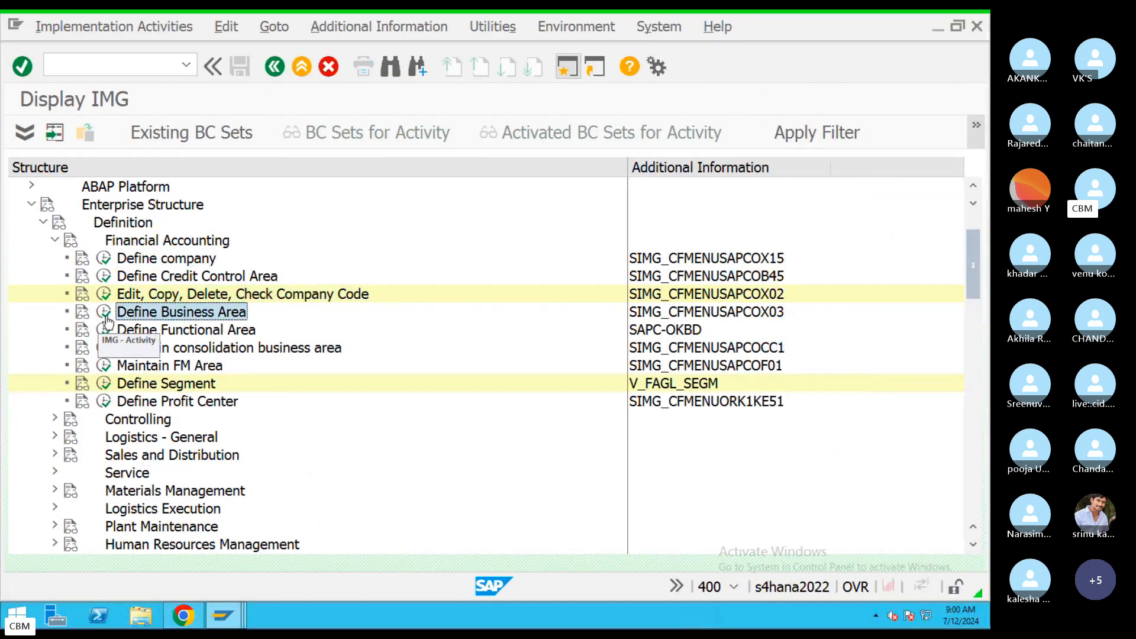
pyautogui.click(104, 314)
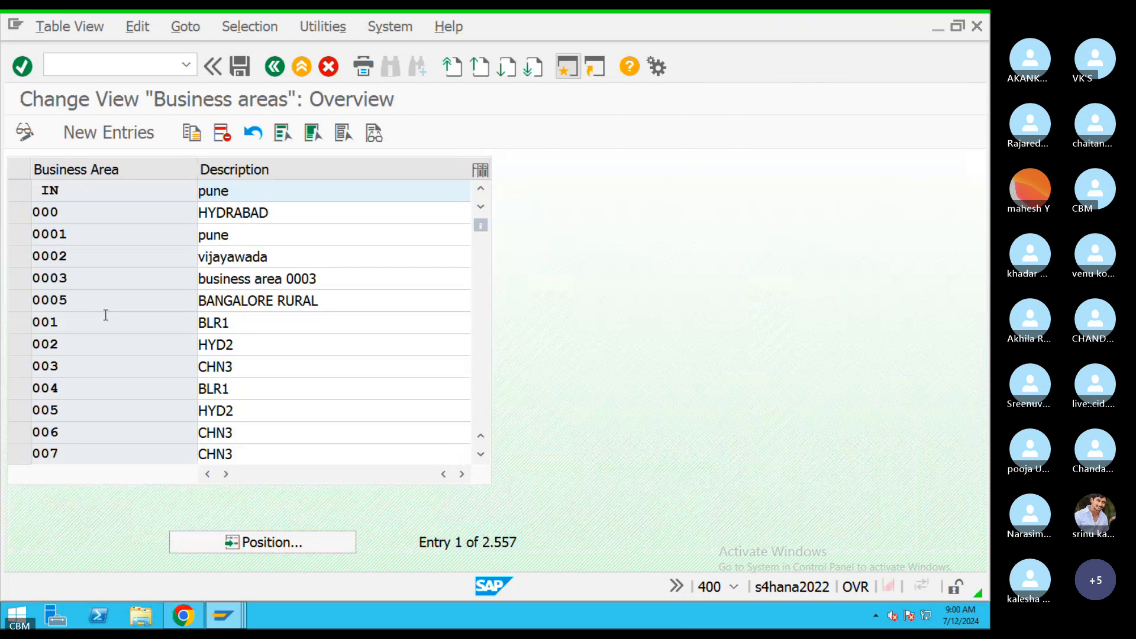
pyautogui.click(104, 139)
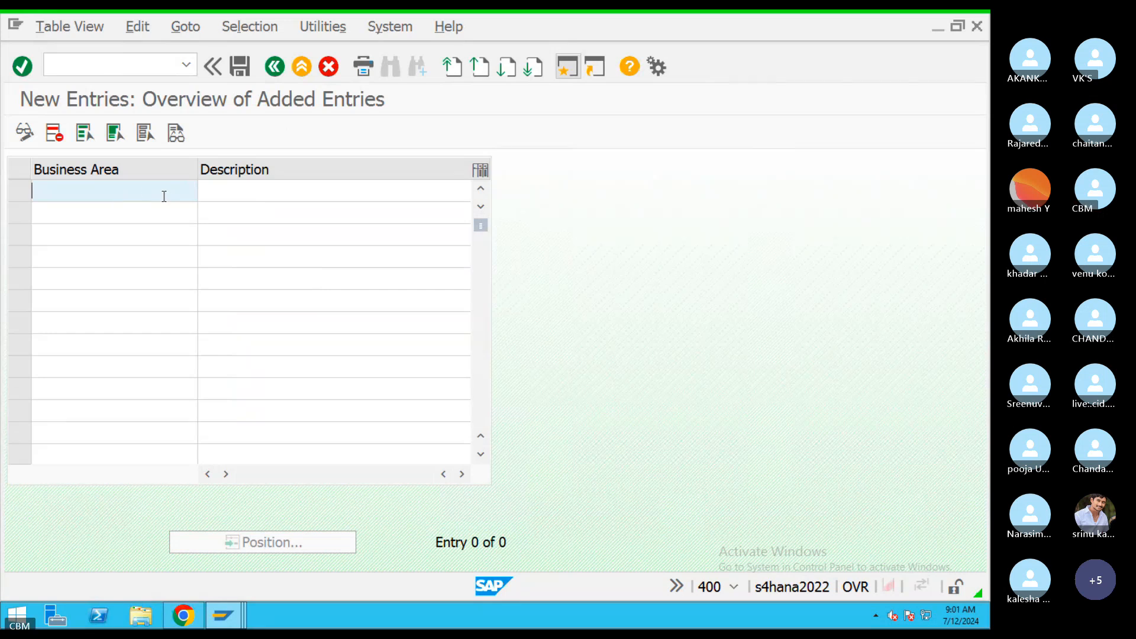
pyautogui.write('C')
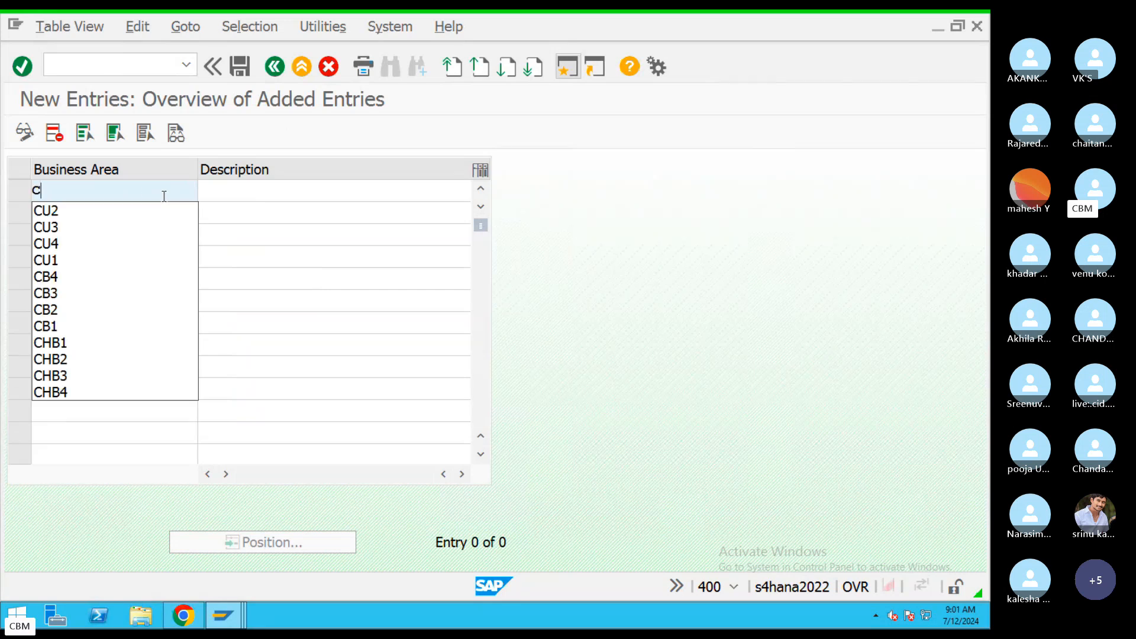
pyautogui.write('1')
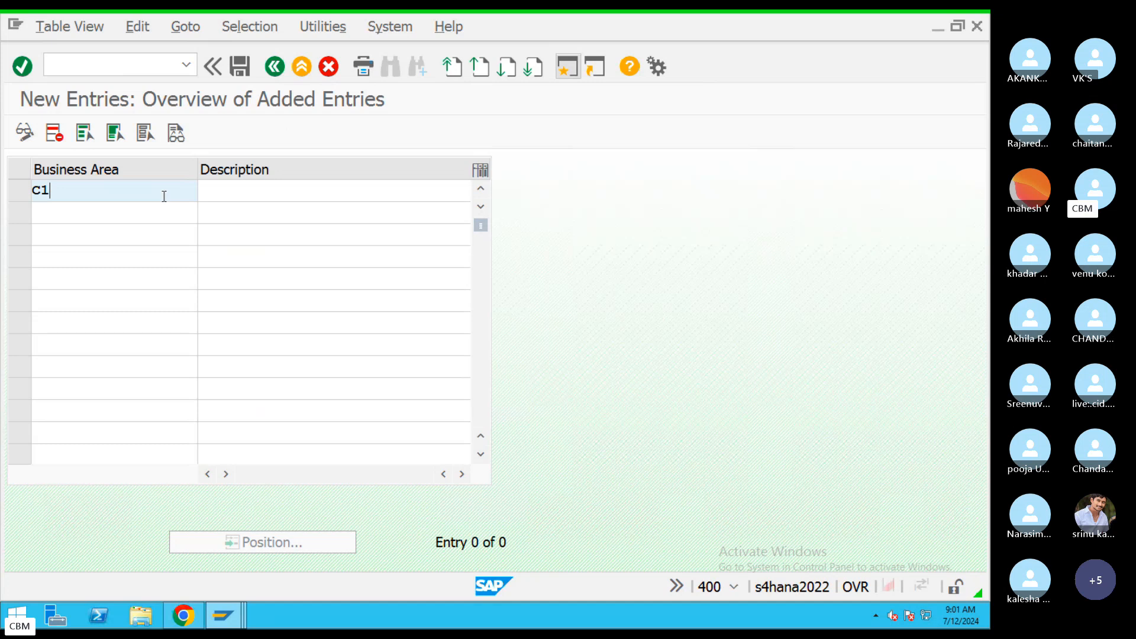
pyautogui.click(131, 215)
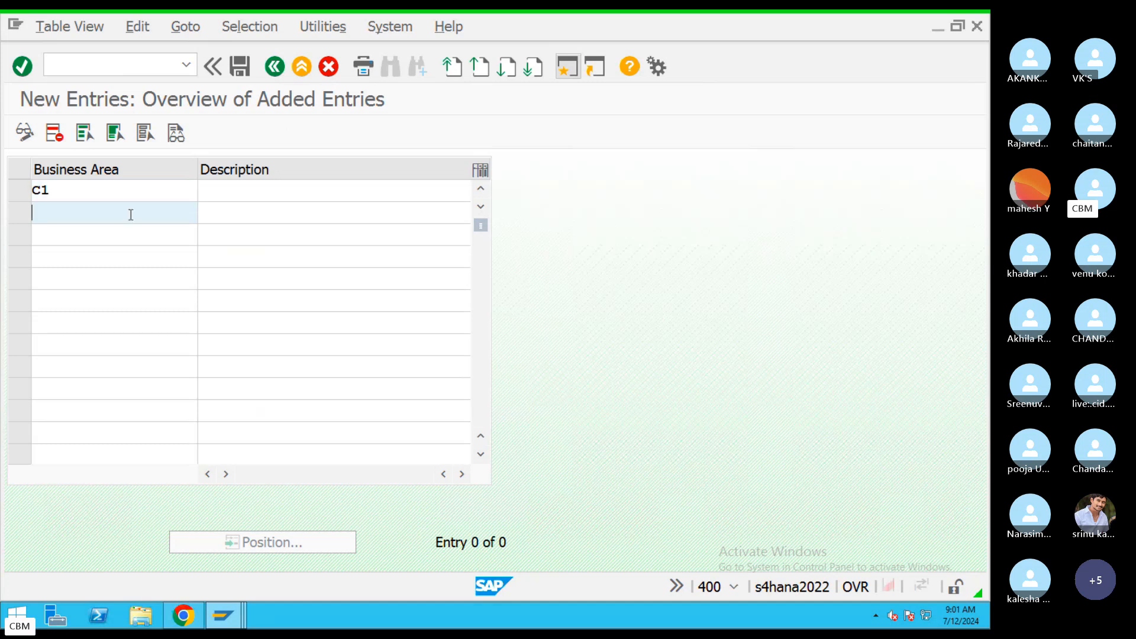
pyautogui.write('C2')
pyautogui.press('Return')
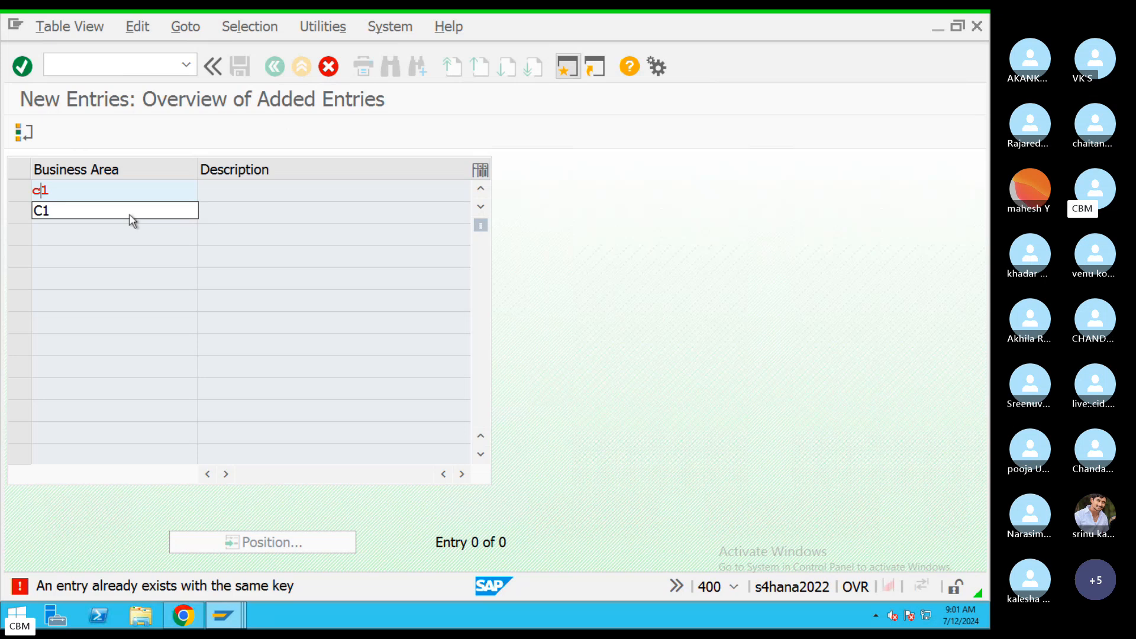
# Replace the rejected first key, trying CB1 and CH1, until CZ1 is accepted.
pyautogui.click(80, 191)
pyautogui.moveTo(80, 191); pyautogui.dragTo(2, 207)
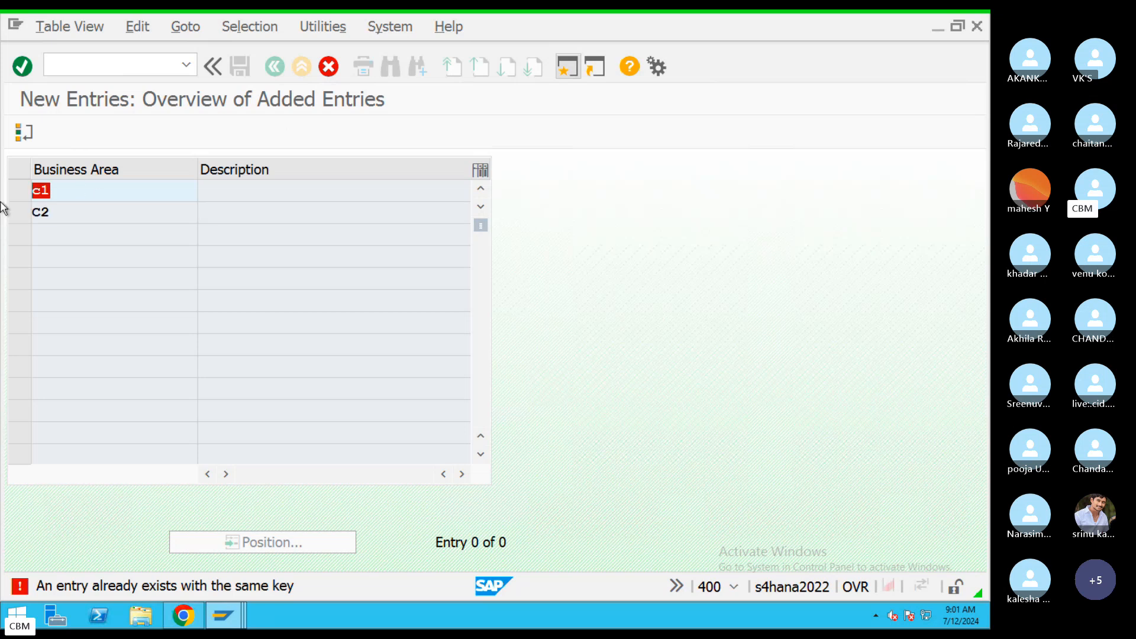
pyautogui.press('BackSpace')
pyautogui.write('CB')
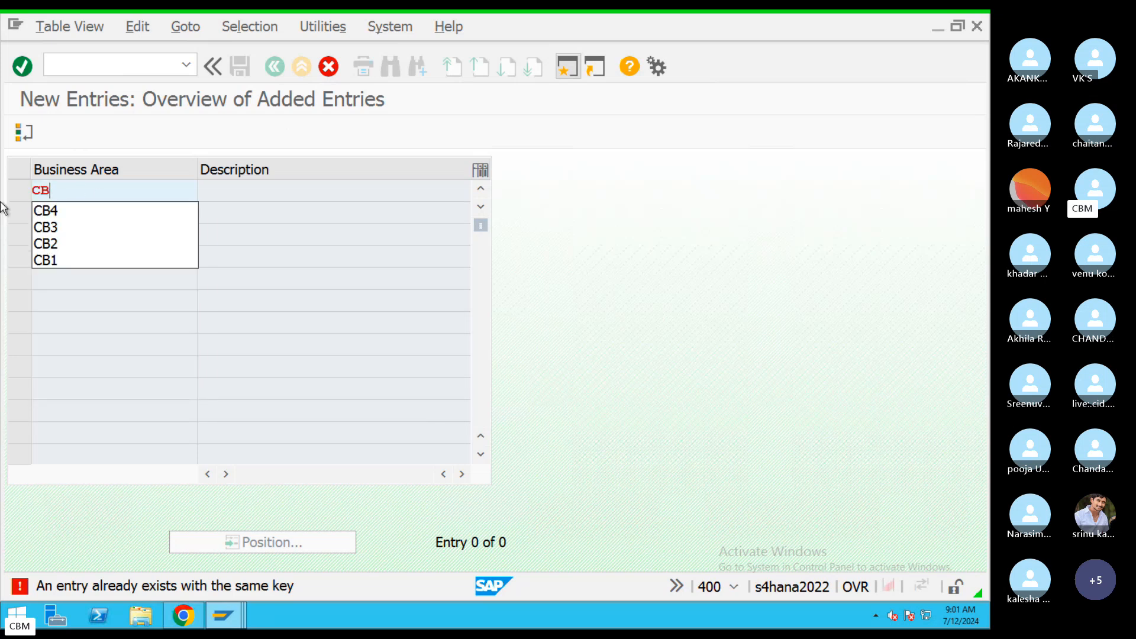
pyautogui.write('1')
pyautogui.press('Return')
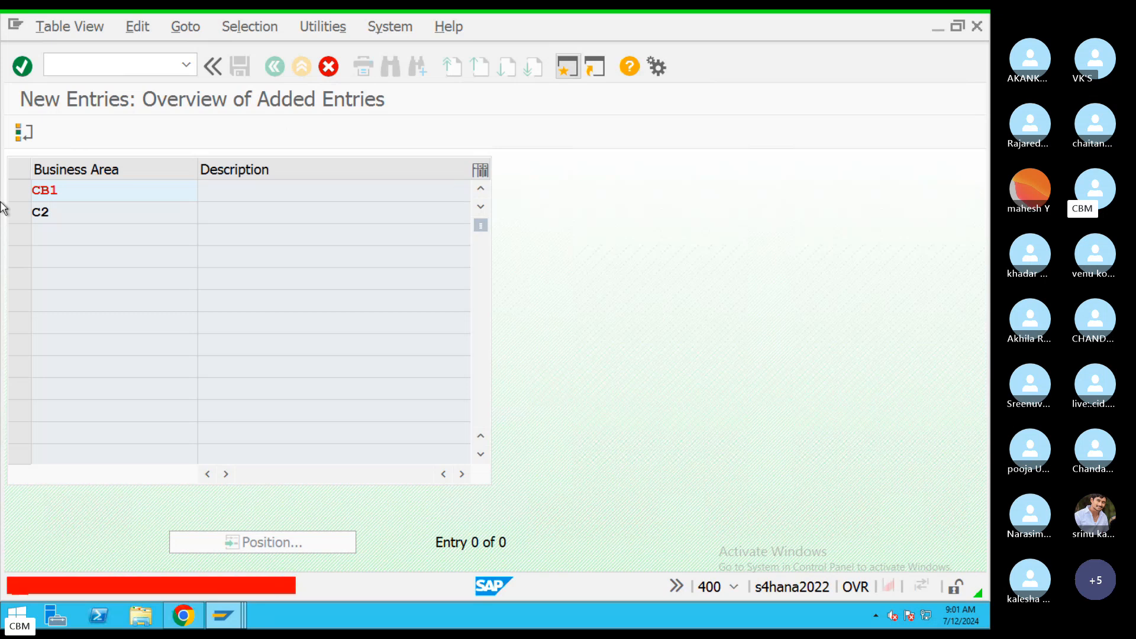
pyautogui.press('BackSpace')
pyautogui.press('BackSpace')
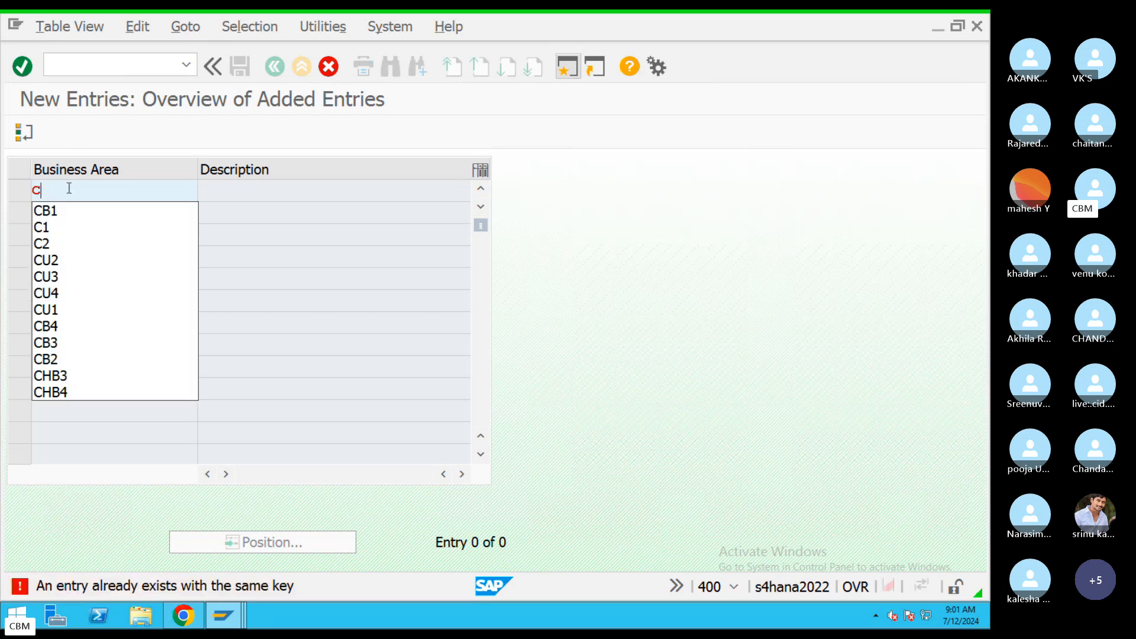
pyautogui.write('H1')
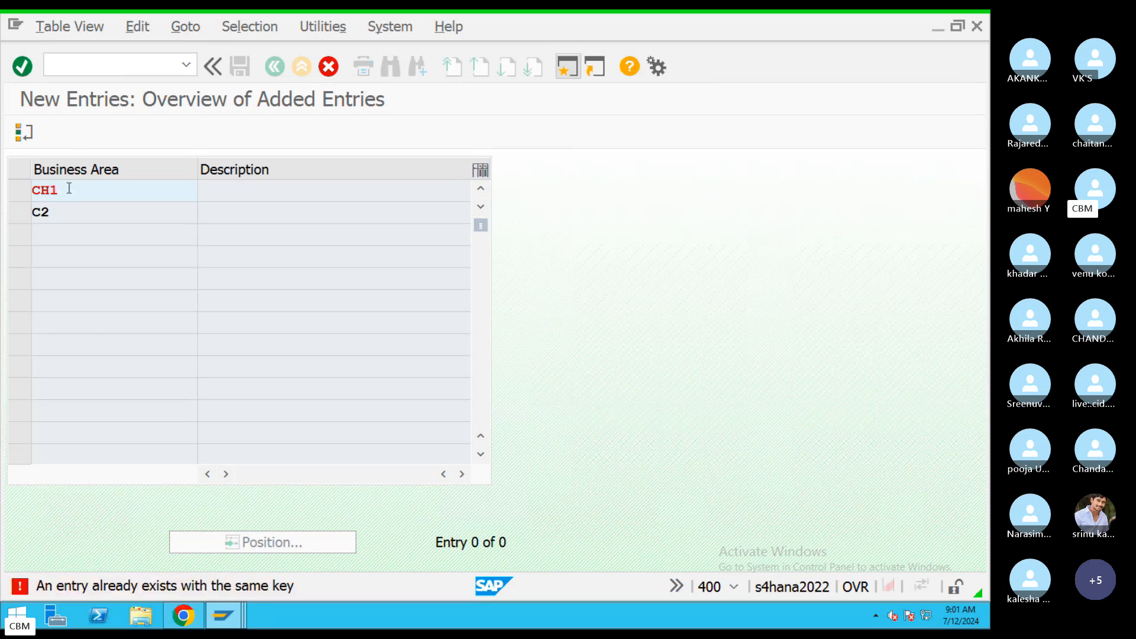
pyautogui.press('Return')
pyautogui.press('BackSpace')
pyautogui.press('BackSpace')
pyautogui.write('Z1')
pyautogui.press('Return')
# Enter the remaining business area keys CZ2, CZ3 and CZ4.
pyautogui.press('BackSpace')
pyautogui.press('BackSpace')
pyautogui.write('cz2')
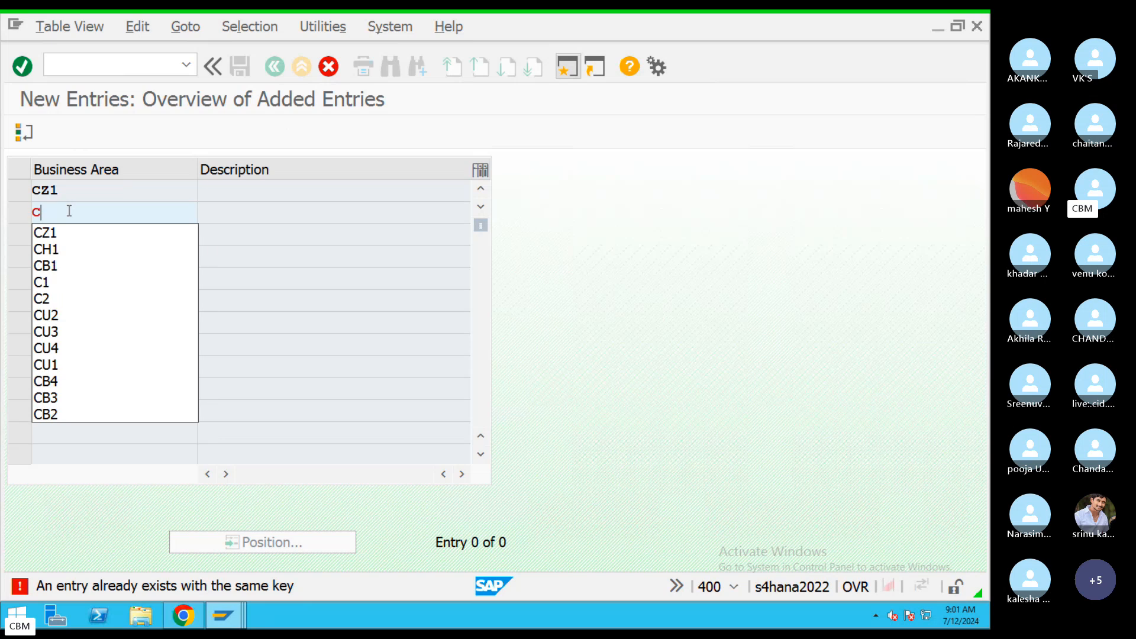
pyautogui.press('Return')
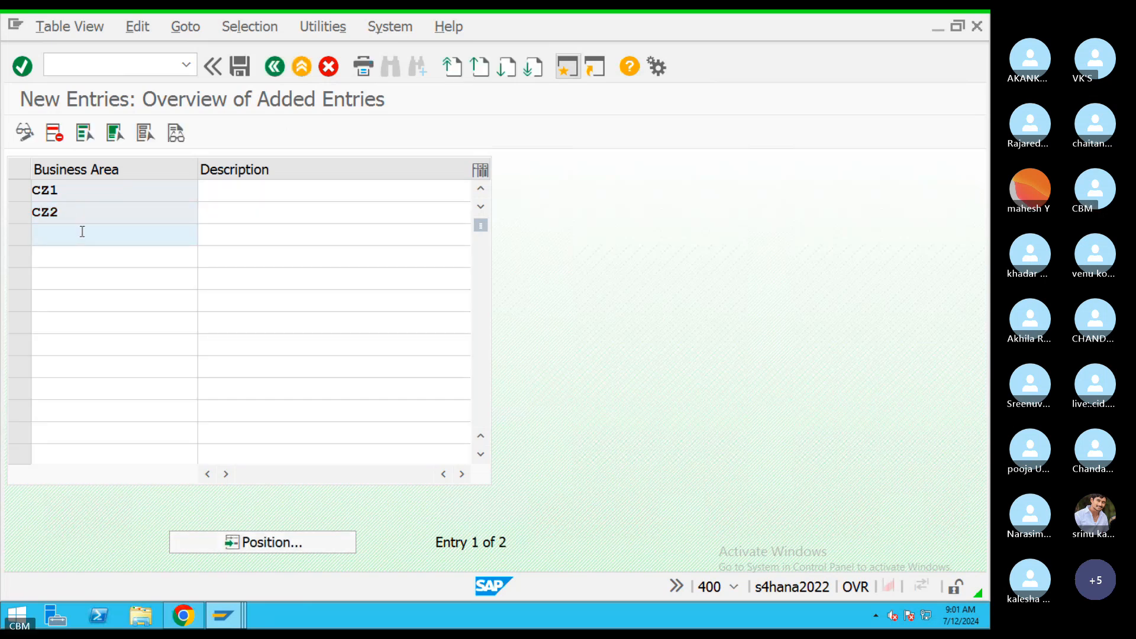
pyautogui.write('cz3')
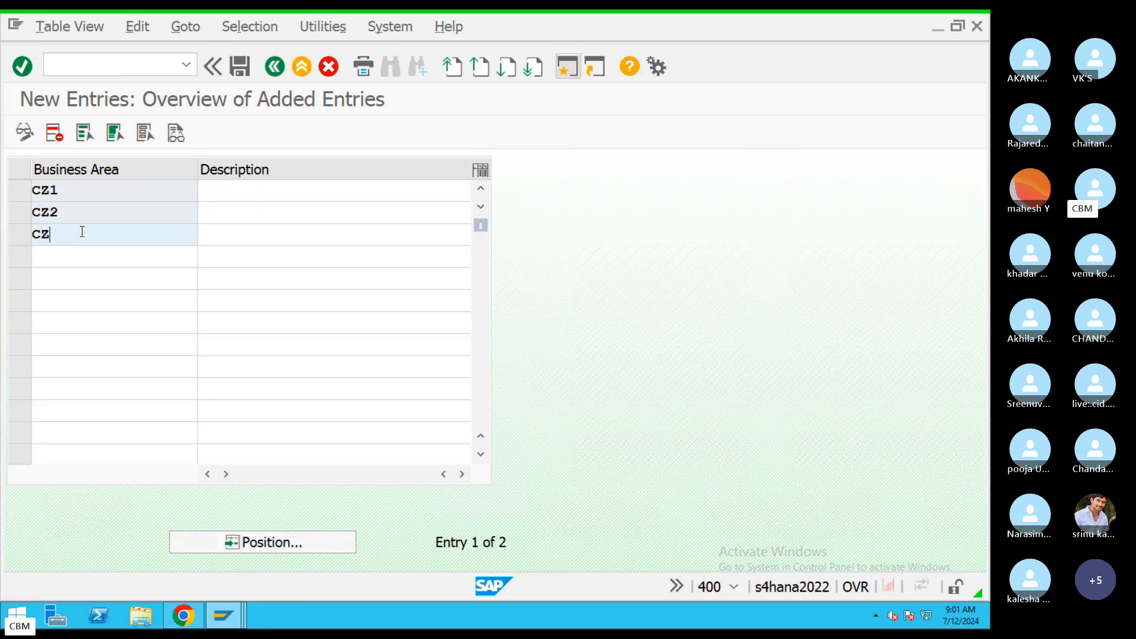
pyautogui.press('Return')
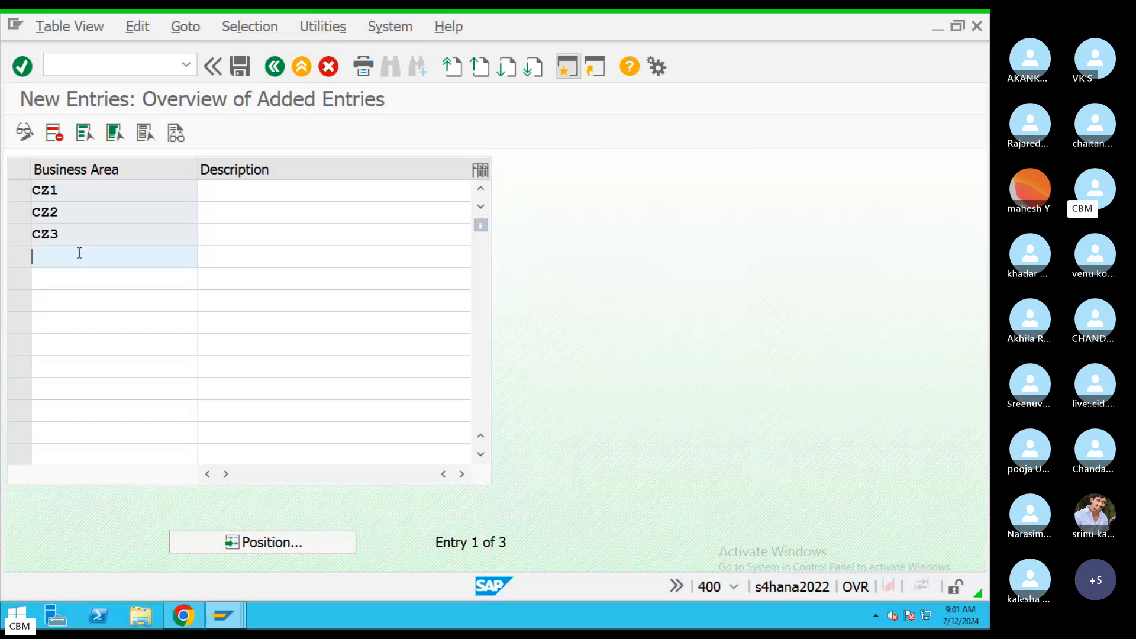
pyautogui.write('Cz3')
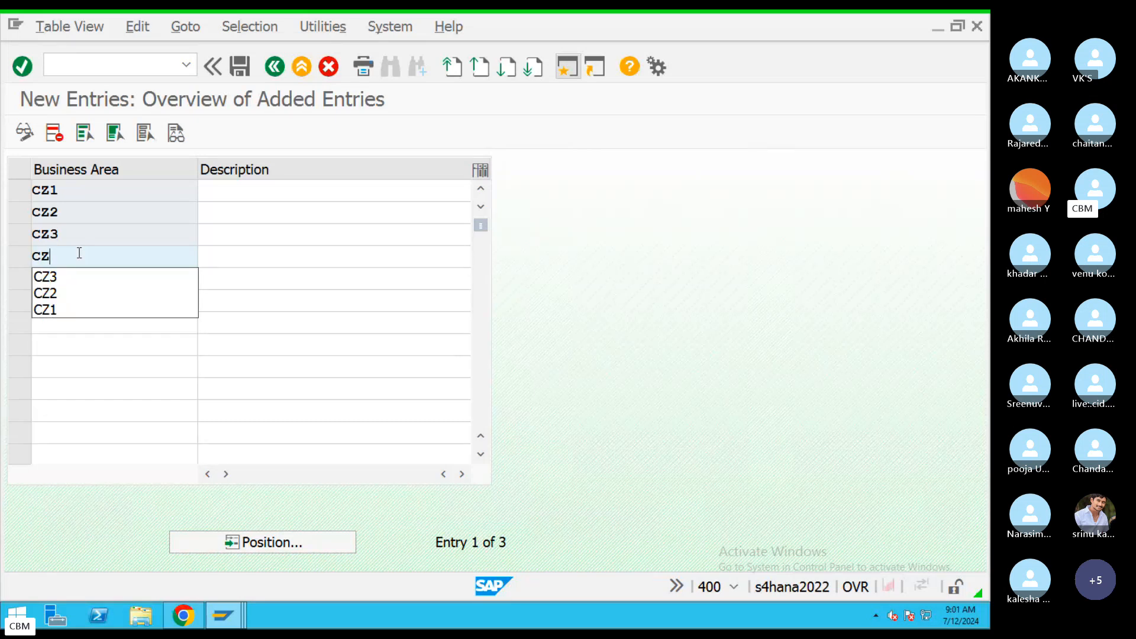
pyautogui.press('BackSpace')
pyautogui.write('4')
pyautogui.press('Return')
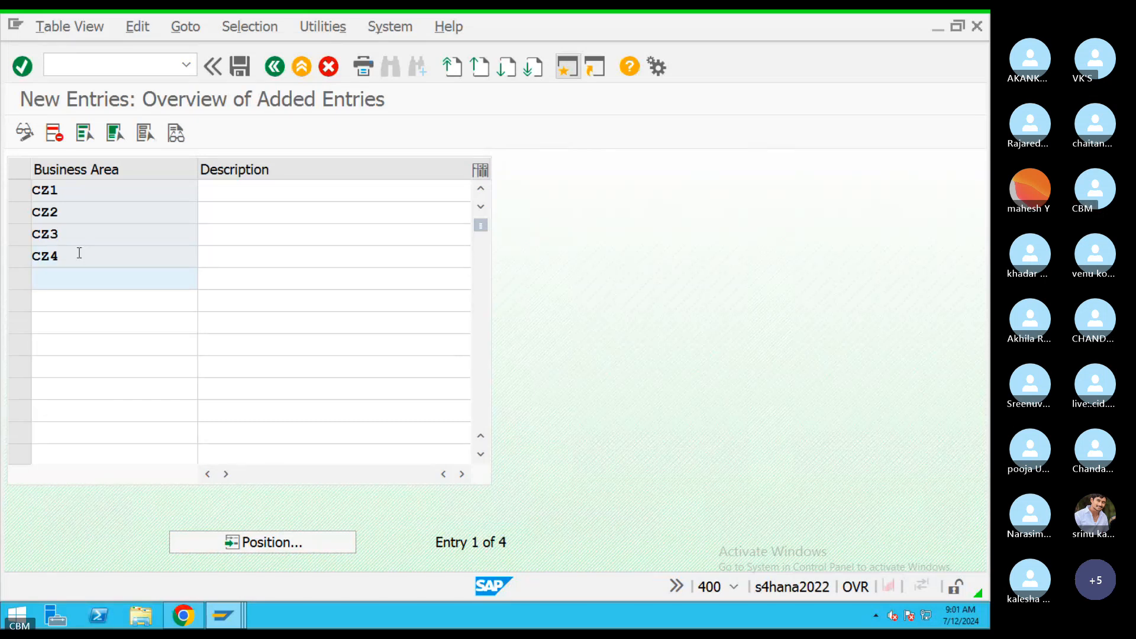
# Fill in descriptions Guntur, Vijayawada, Hyderabad and Bangalore for CZ1–CZ4 from the input suggestions.
pyautogui.click(254, 193)
pyautogui.write('Gunt')
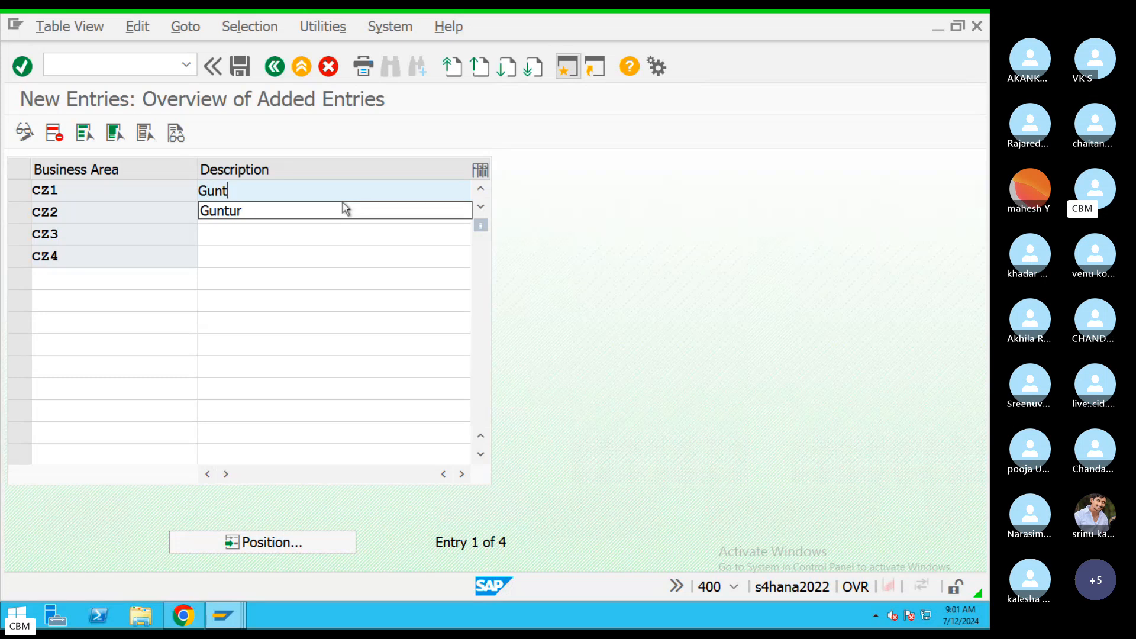
pyautogui.click(343, 206)
pyautogui.click(344, 217)
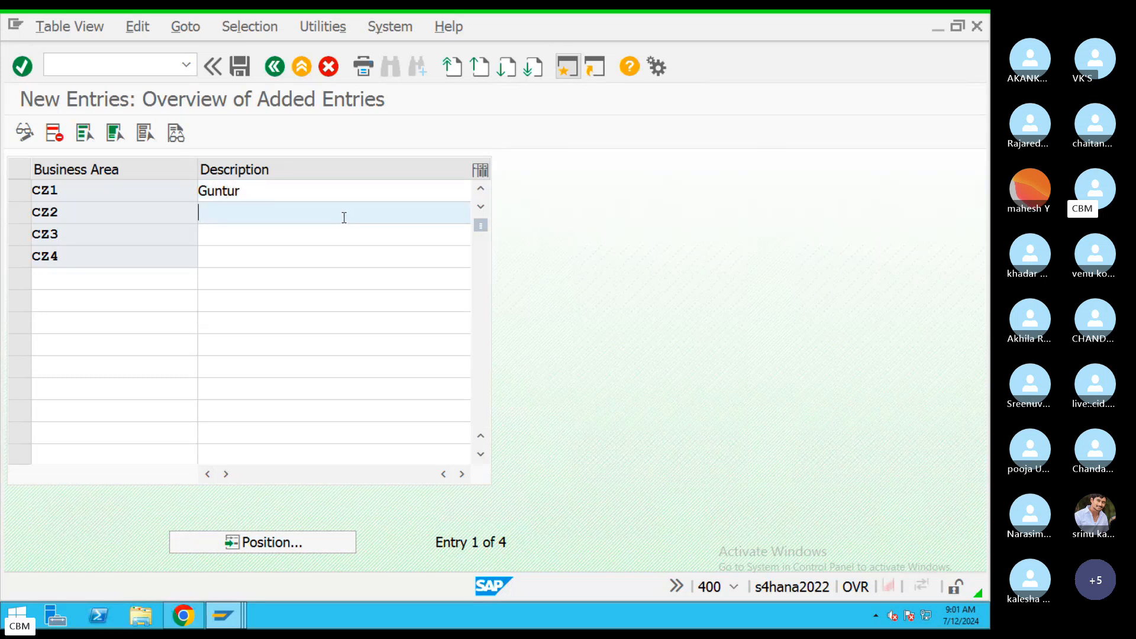
pyautogui.write('Vijay')
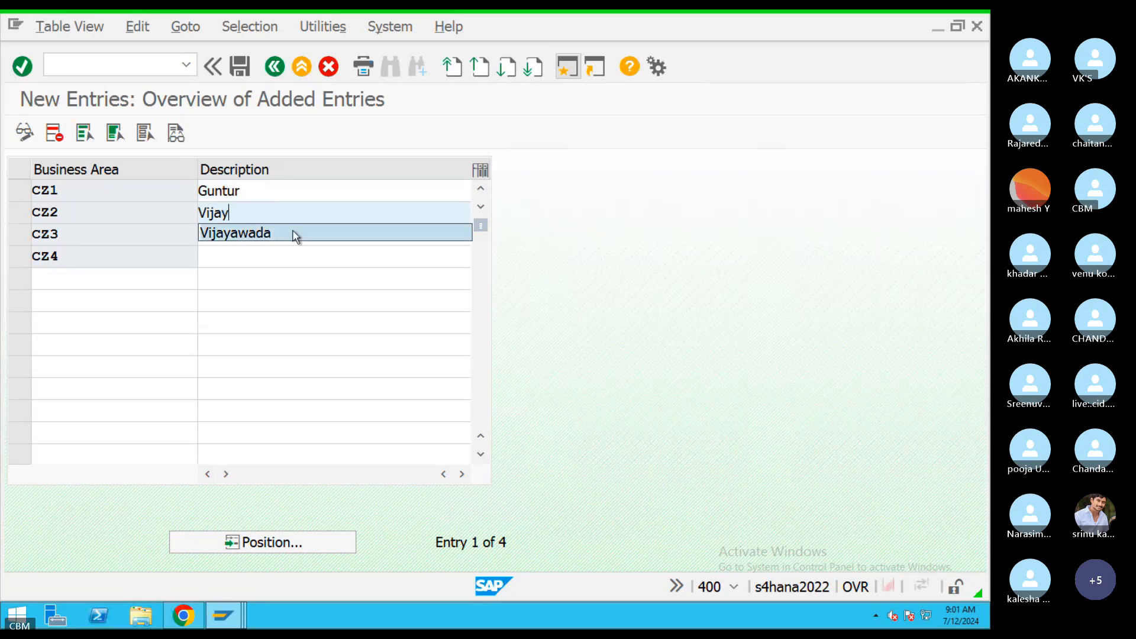
pyautogui.click(296, 234)
pyautogui.click(300, 239)
pyautogui.write('Hyd')
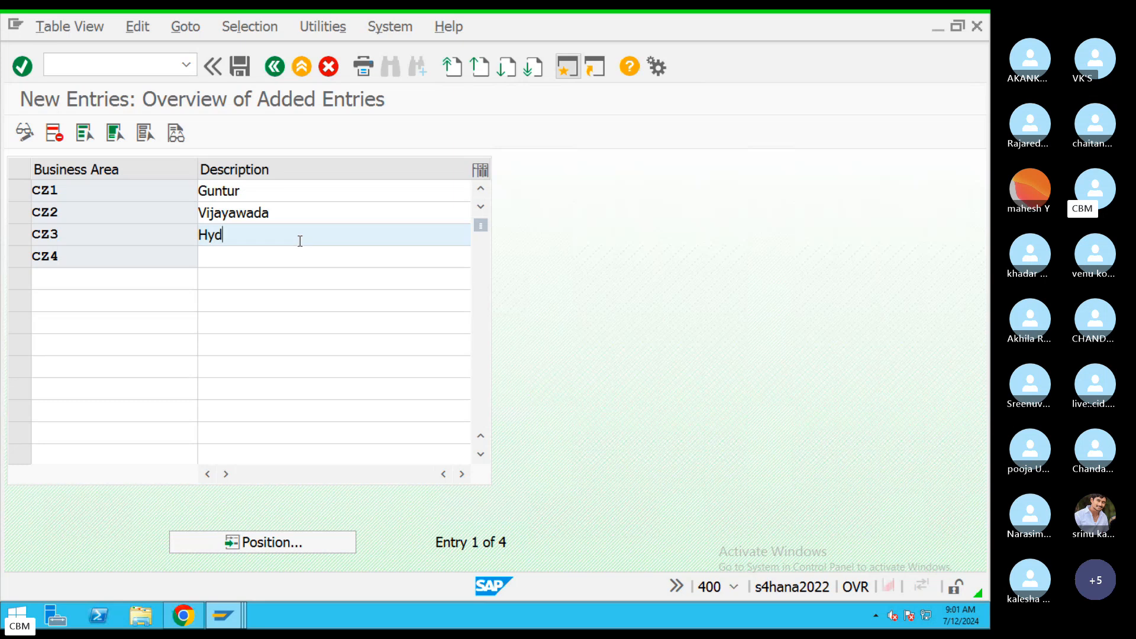
pyautogui.click(237, 256)
pyautogui.click(237, 260)
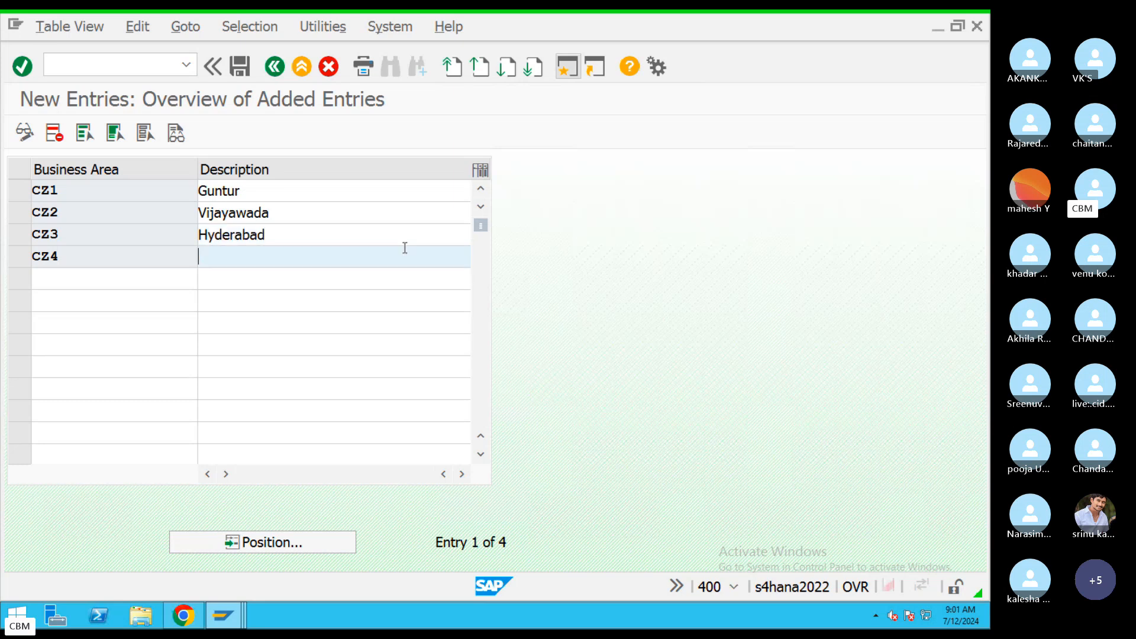
pyautogui.write('Bang')
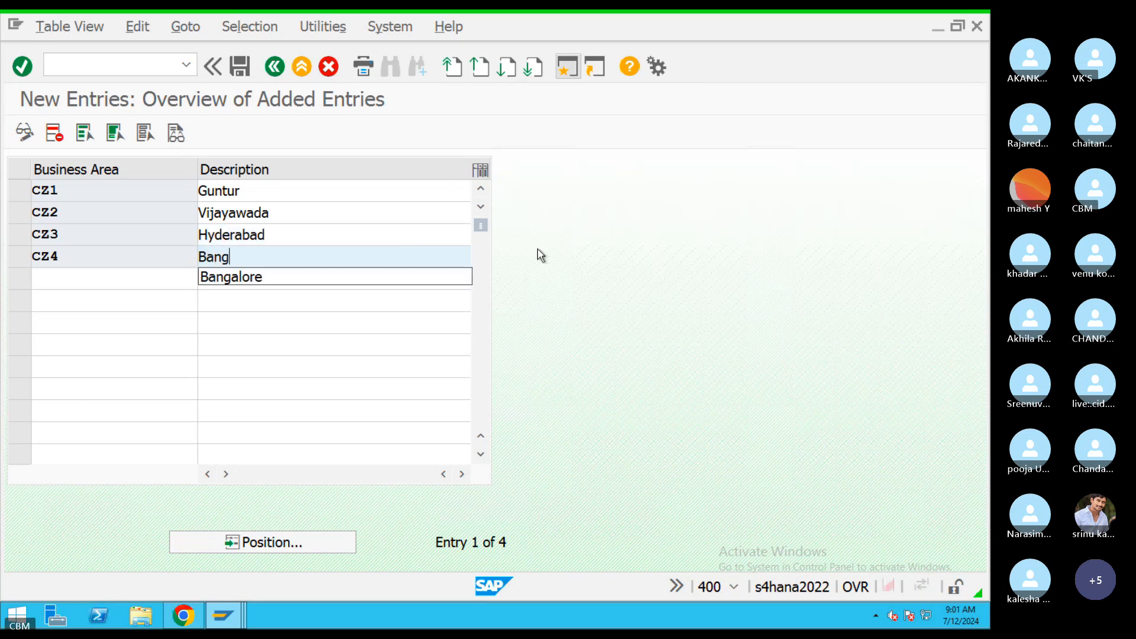
pyautogui.click(275, 278)
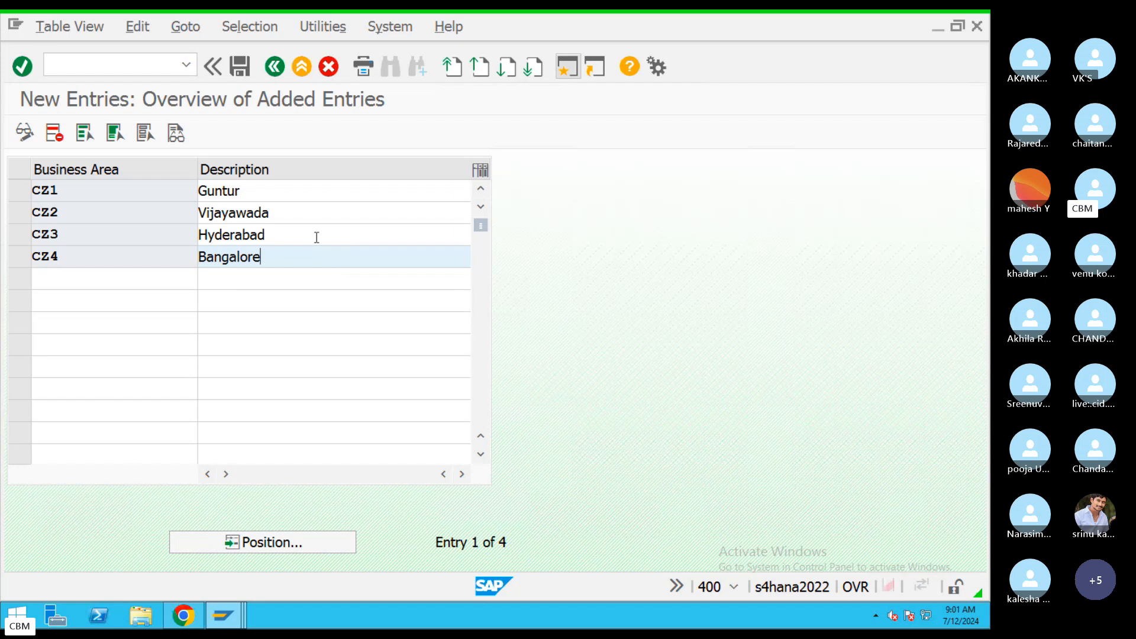
pyautogui.moveTo(58, 192); pyautogui.dragTo(30, 257)
# Save business areas CZ1–CZ4 under request A4HK911946 and go back to the Display IMG tree.
pyautogui.click(240, 67)
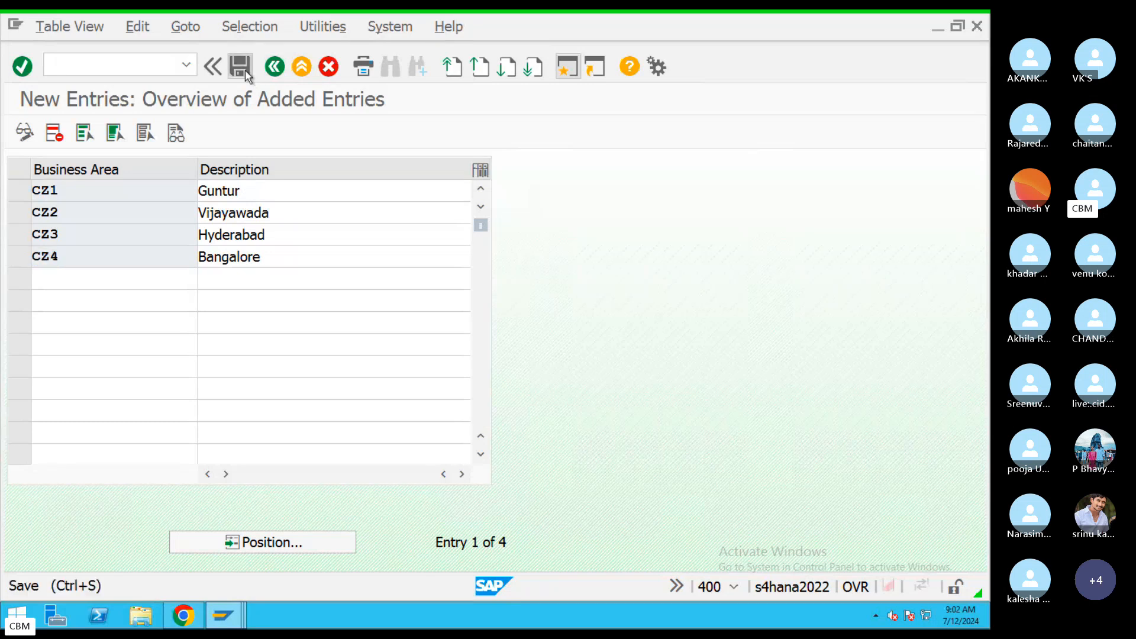
pyautogui.doubleClick(267, 293)
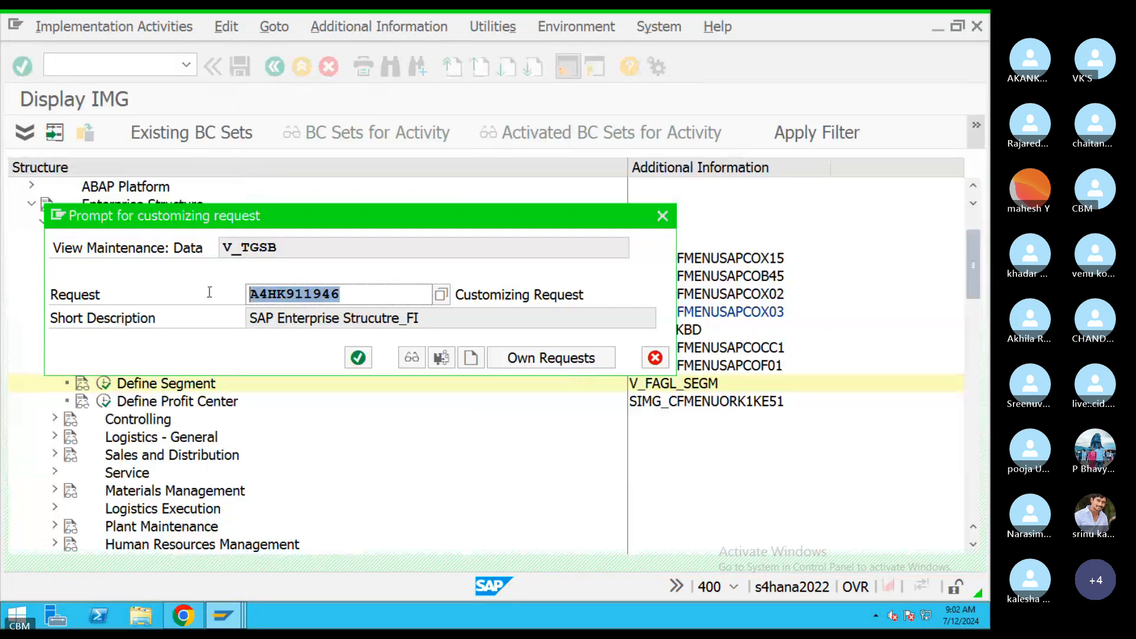
pyautogui.click(358, 358)
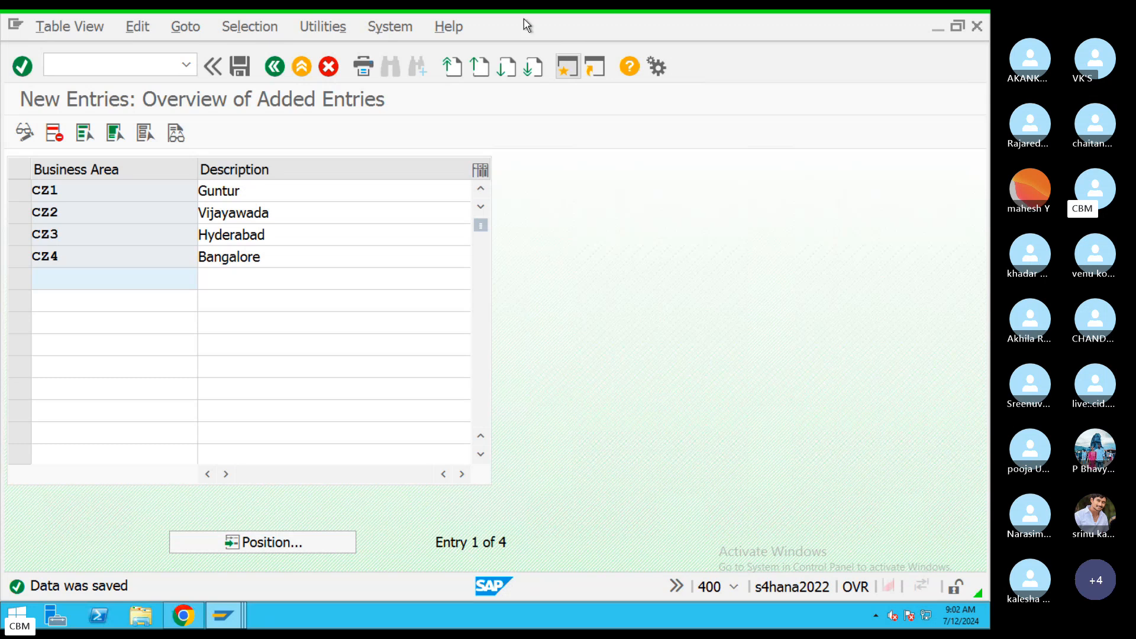
pyautogui.click(271, 74)
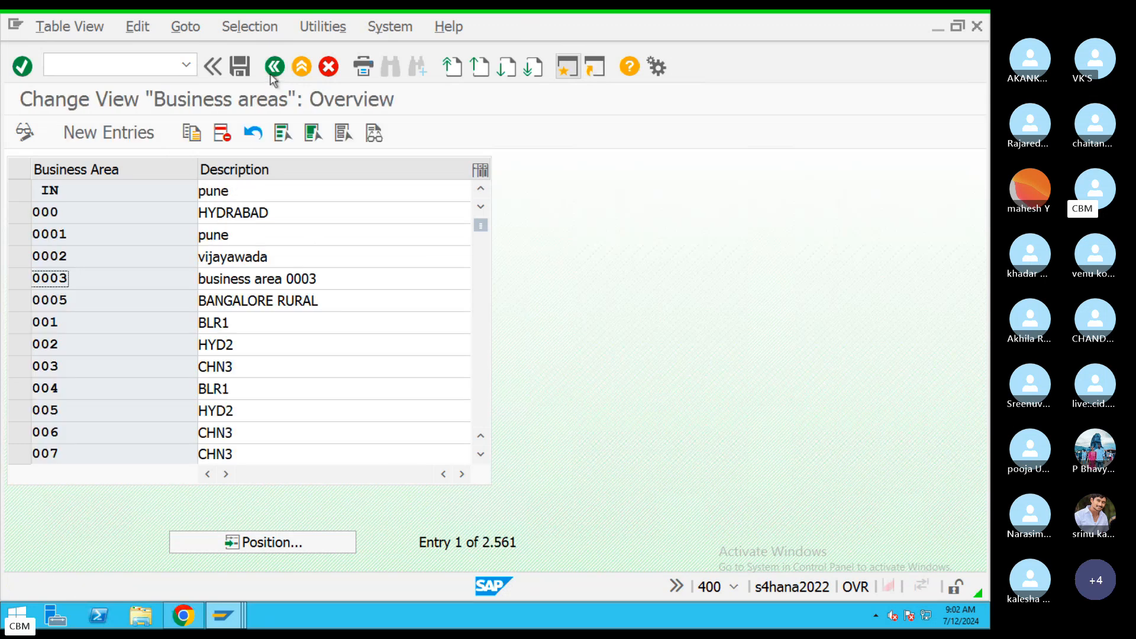
pyautogui.hotkey('ctrl', 'Right')
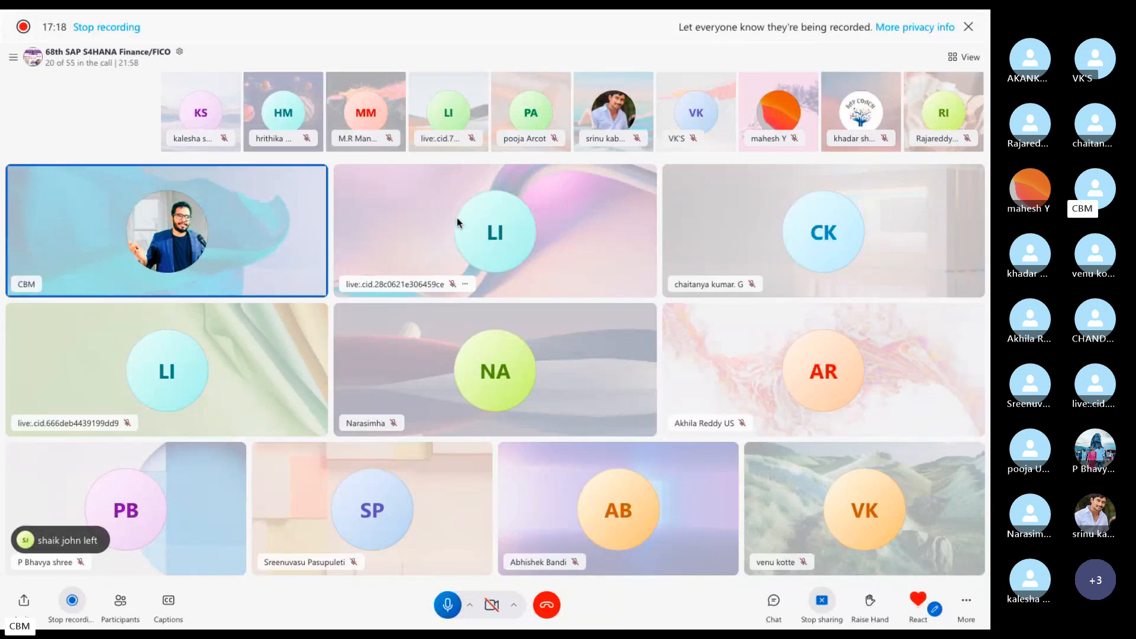
pyautogui.hotkey('ctrl', 'Left')
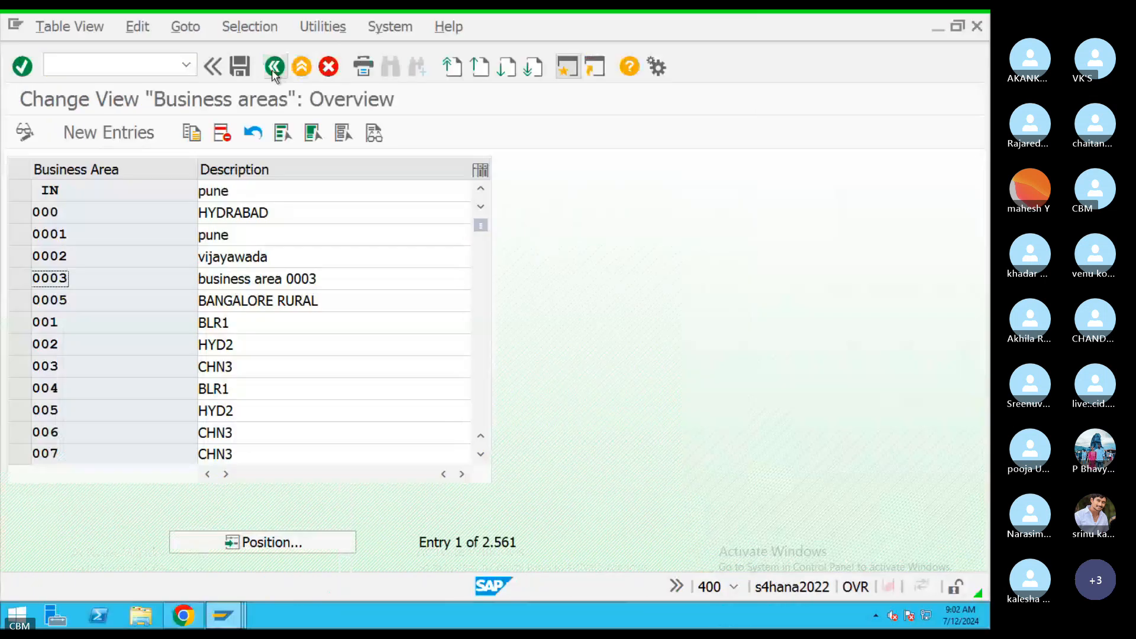
pyautogui.click(275, 68)
# Run Maintain consolidation business area and add entry CHBA described Consolidated BA(CH09).
pyautogui.click(187, 261)
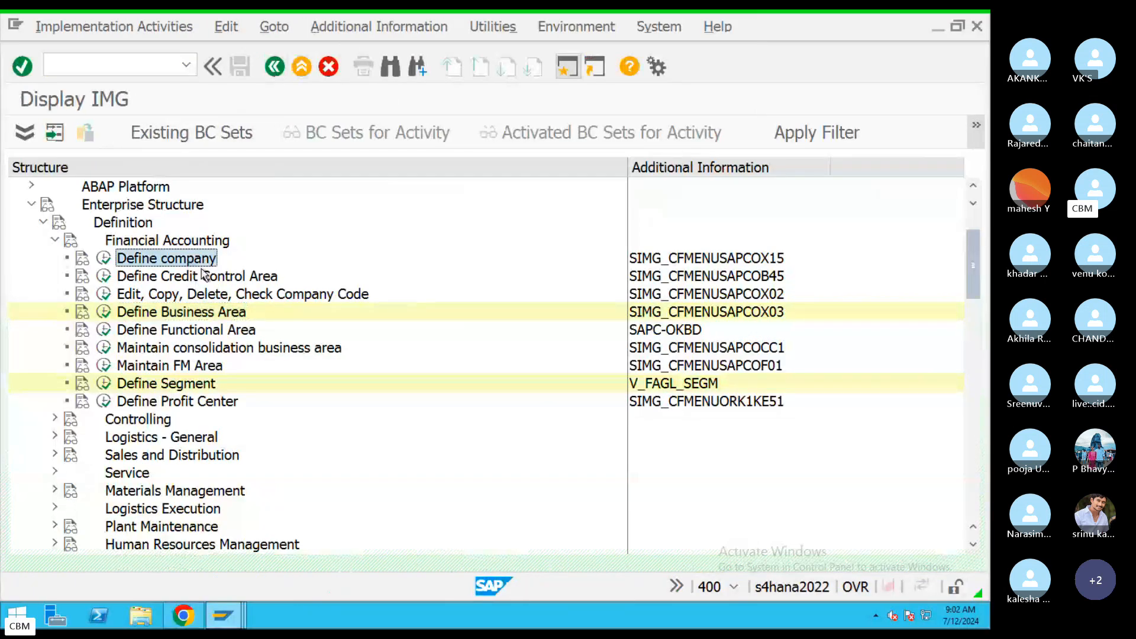
pyautogui.click(277, 297)
pyautogui.click(224, 314)
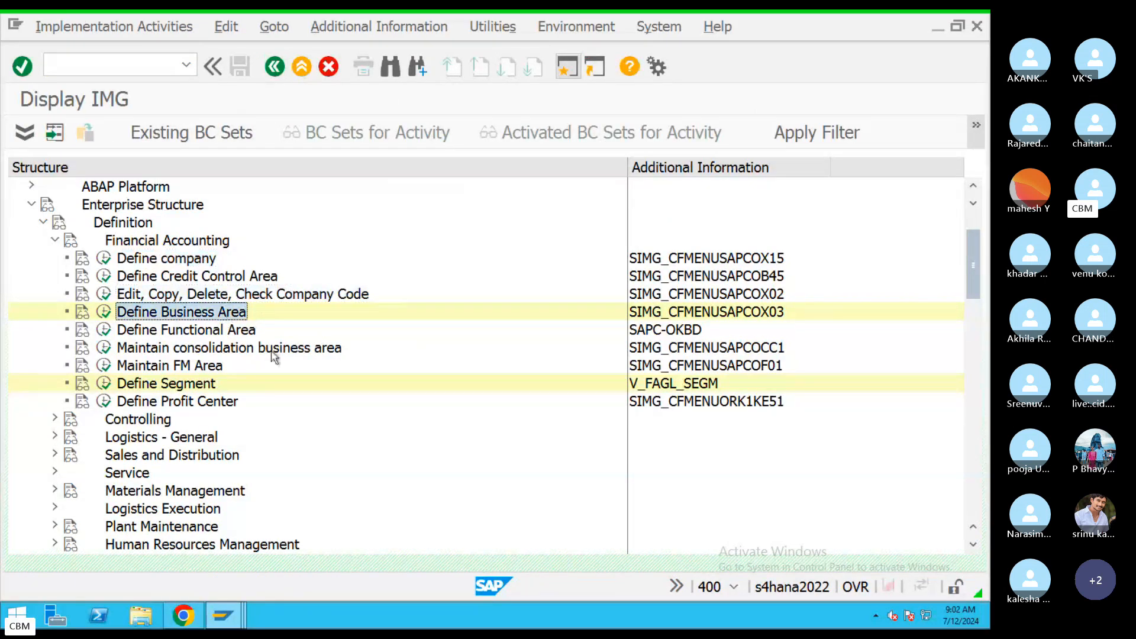
pyautogui.click(253, 349)
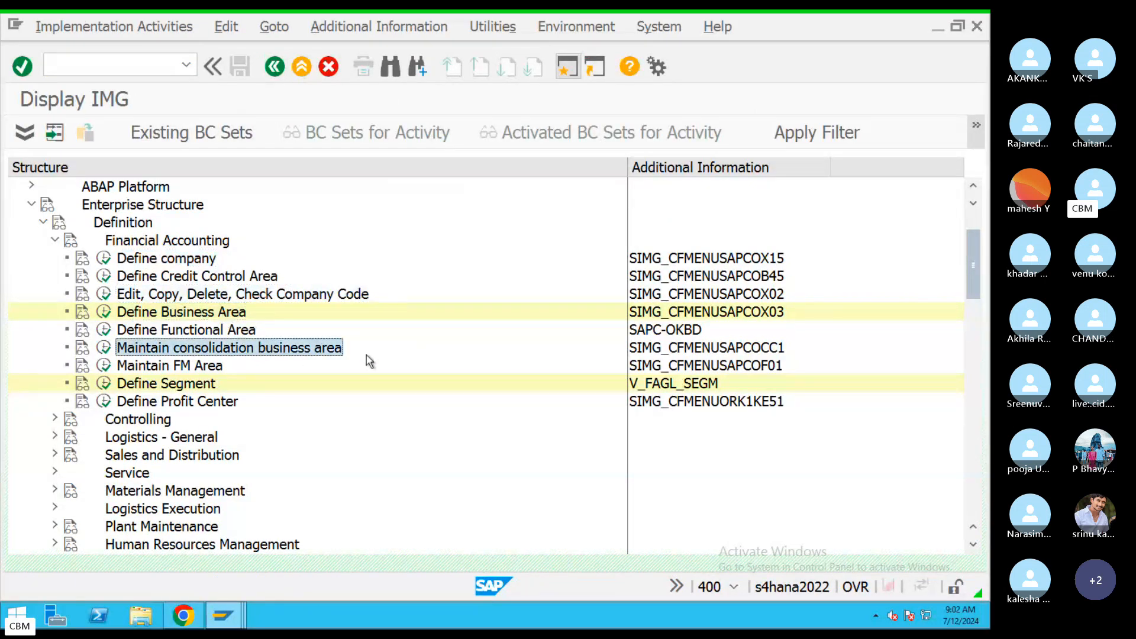
pyautogui.click(105, 350)
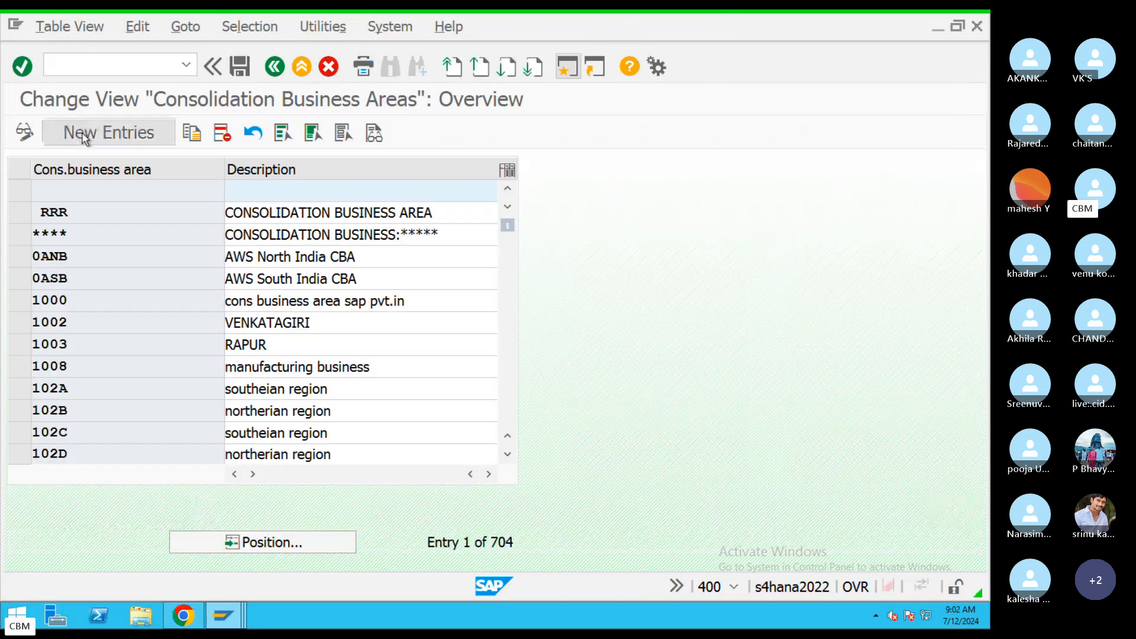
pyautogui.click(109, 132)
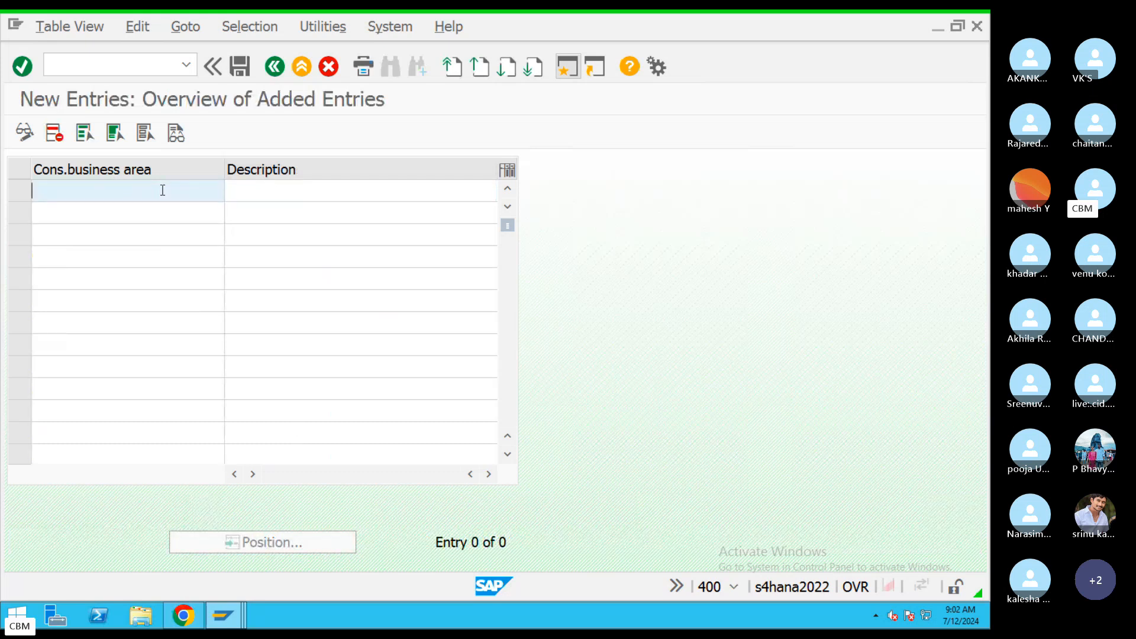
pyautogui.write('CH')
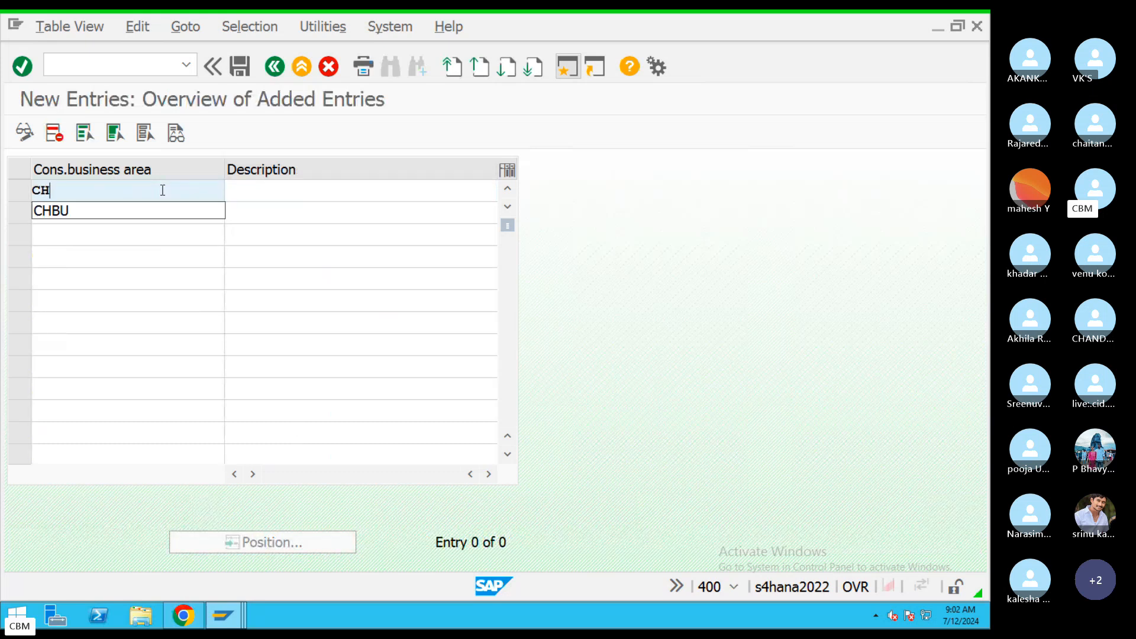
pyautogui.write('BA')
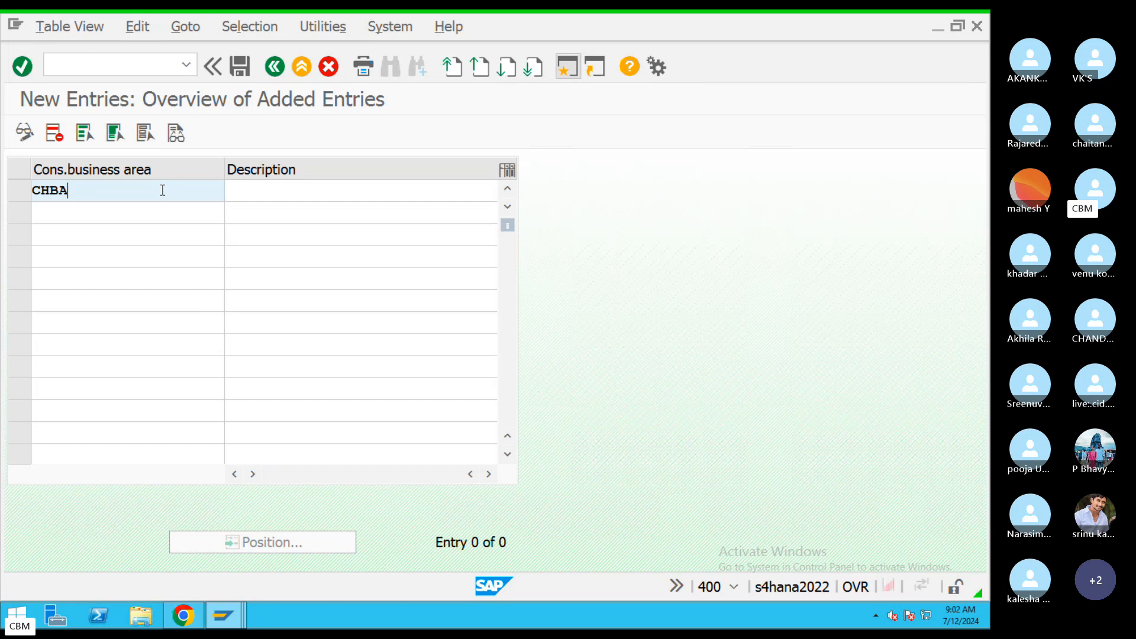
pyautogui.click(322, 194)
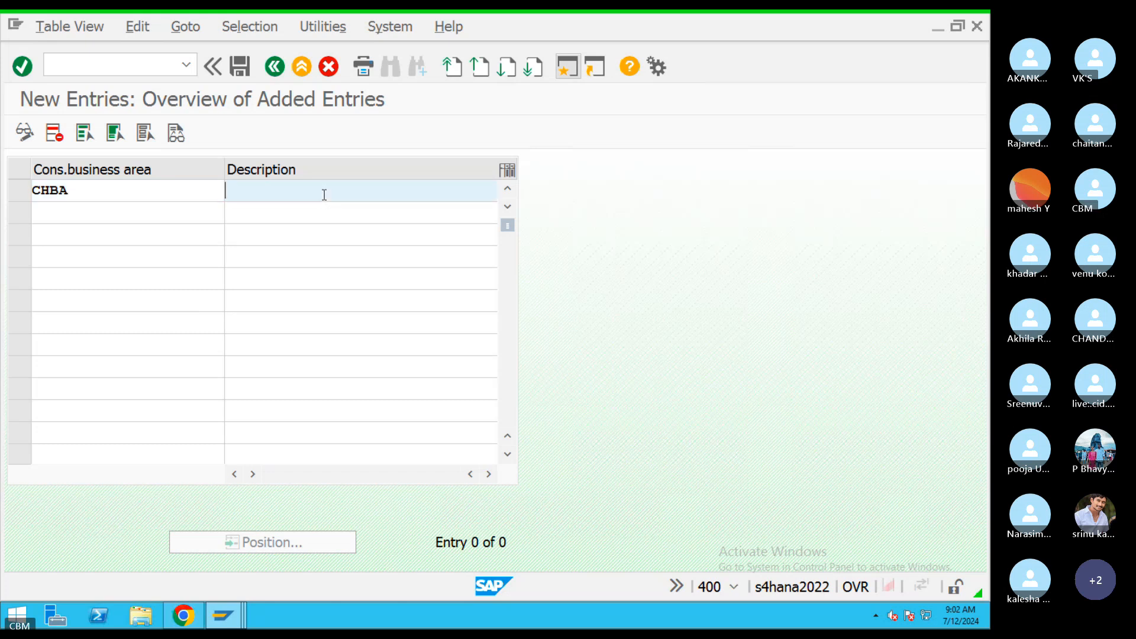
pyautogui.write('Con')
pyautogui.click(353, 208)
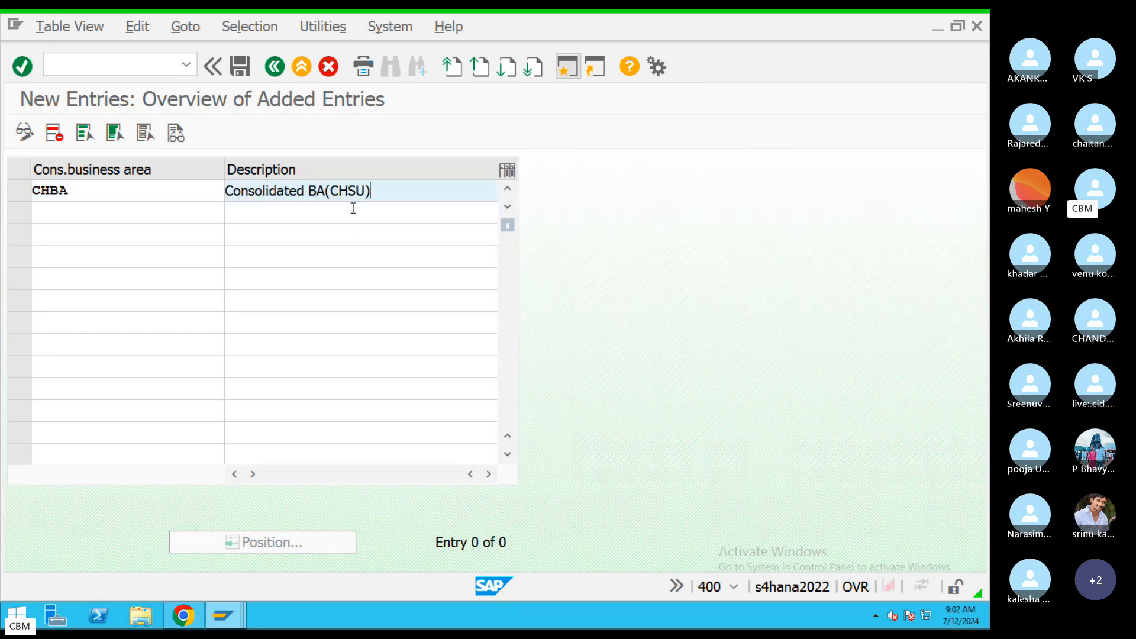
pyautogui.press('BackSpace')
pyautogui.press('BackSpace')
pyautogui.press('BackSpace')
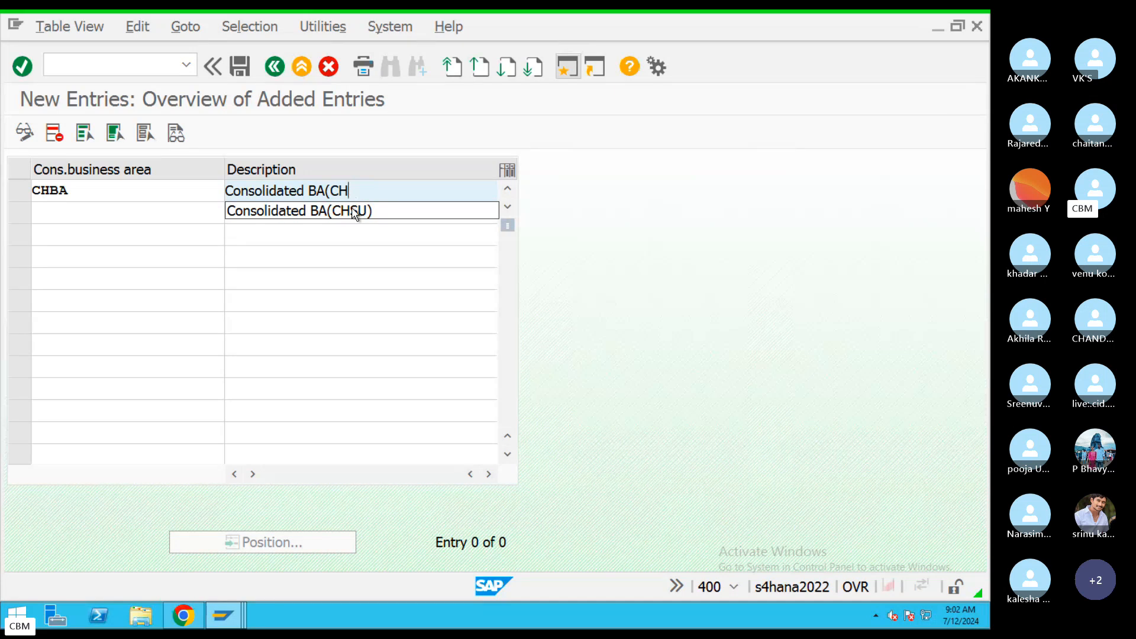
pyautogui.write('09)')
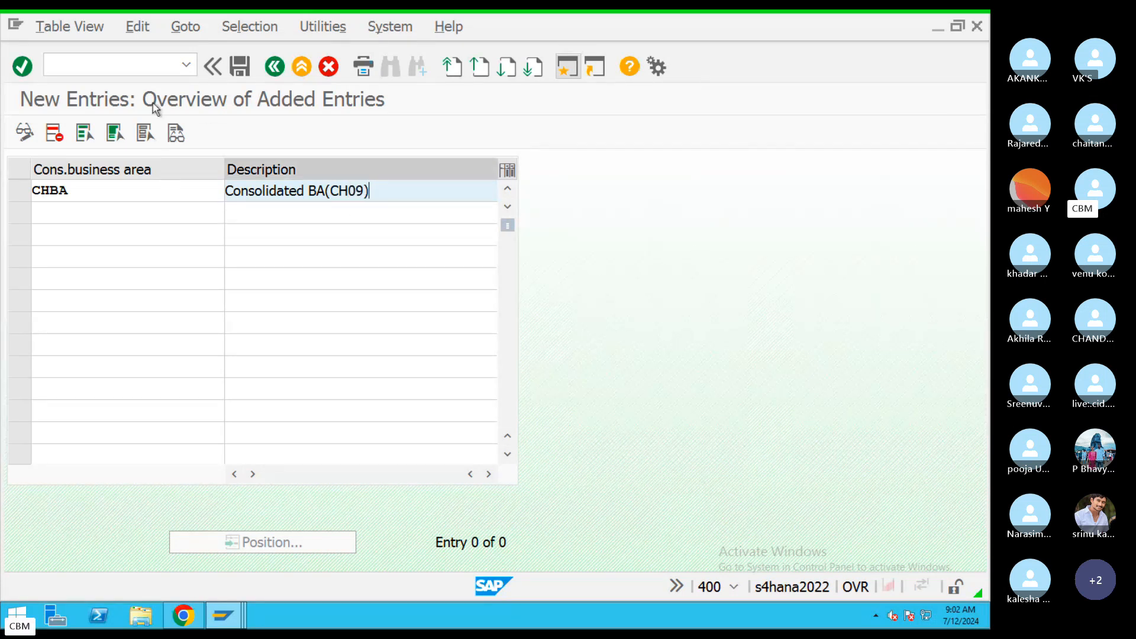
# Shorten the rejected duplicate code to CHA and save it under the customizing request.
pyautogui.click(238, 66)
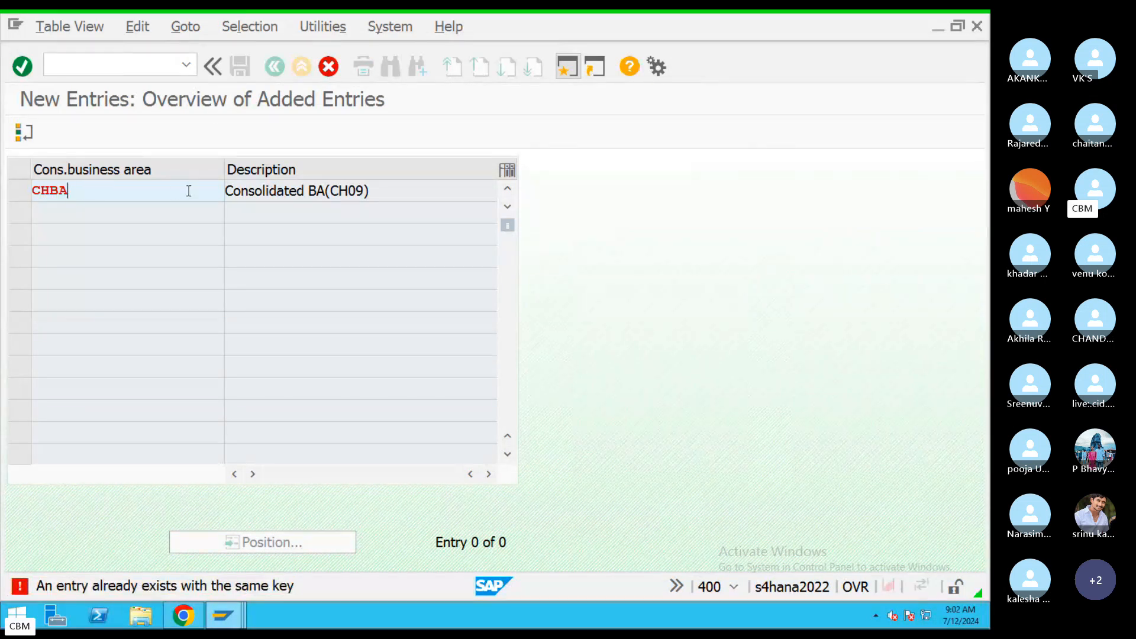
pyautogui.press('BackSpace')
pyautogui.press('BackSpace')
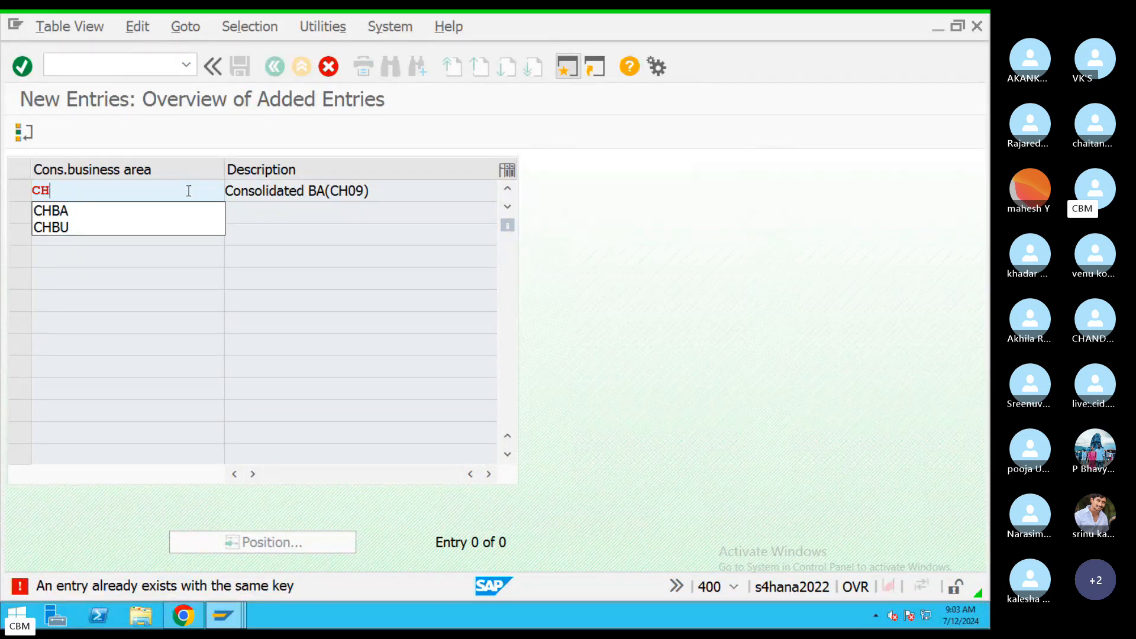
pyautogui.write('A')
pyautogui.press('Return')
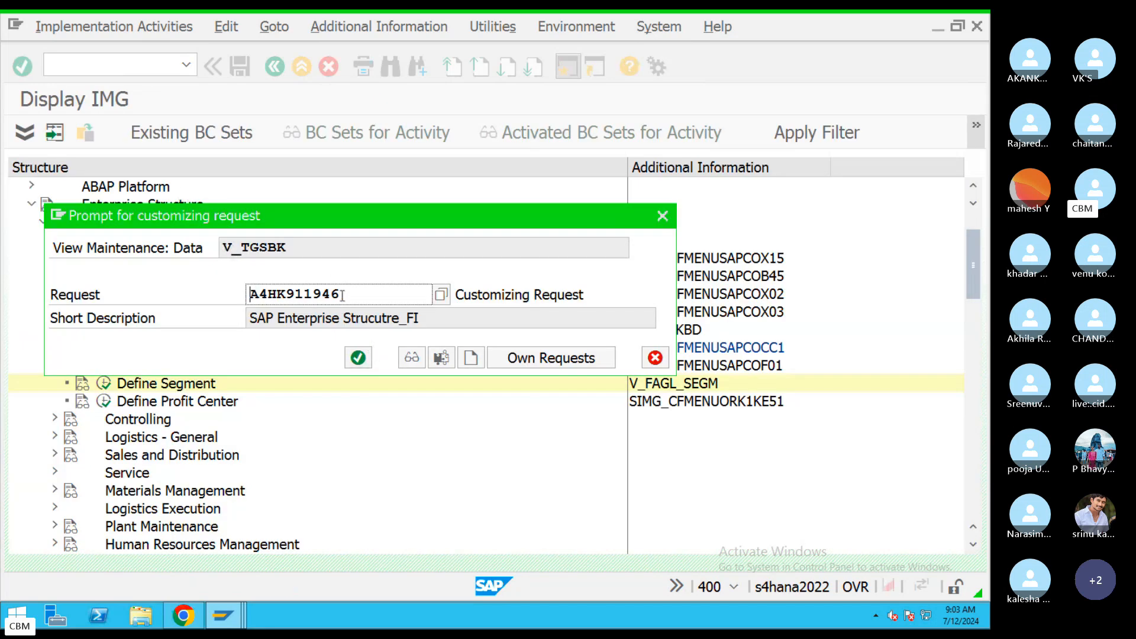
pyautogui.moveTo(342, 294); pyautogui.dragTo(218, 294)
pyautogui.click(357, 358)
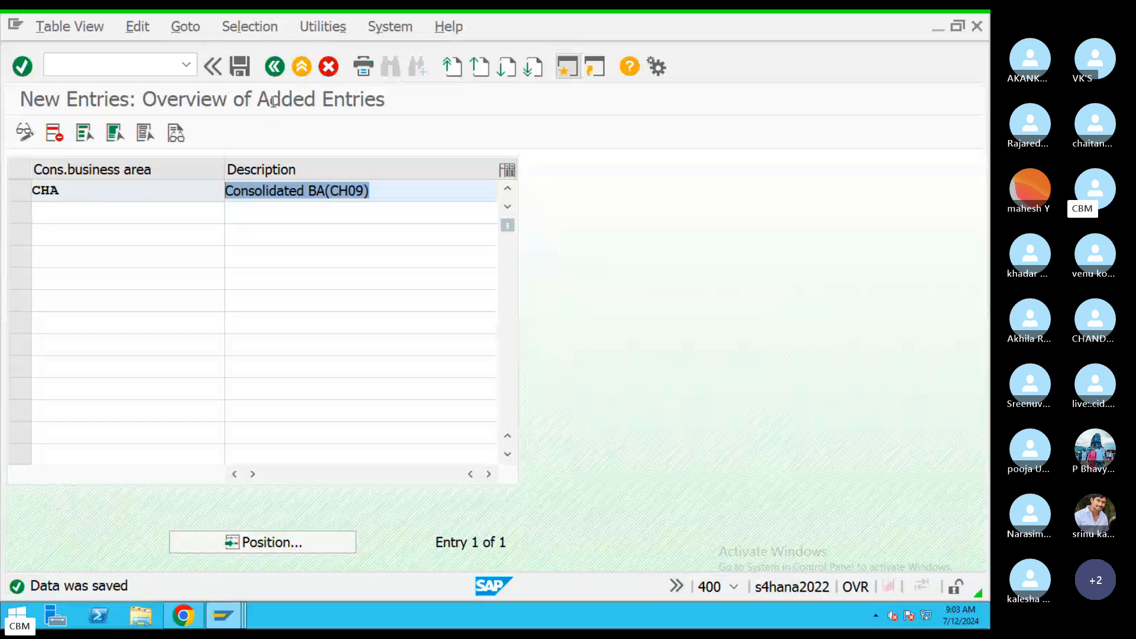
pyautogui.click(274, 67)
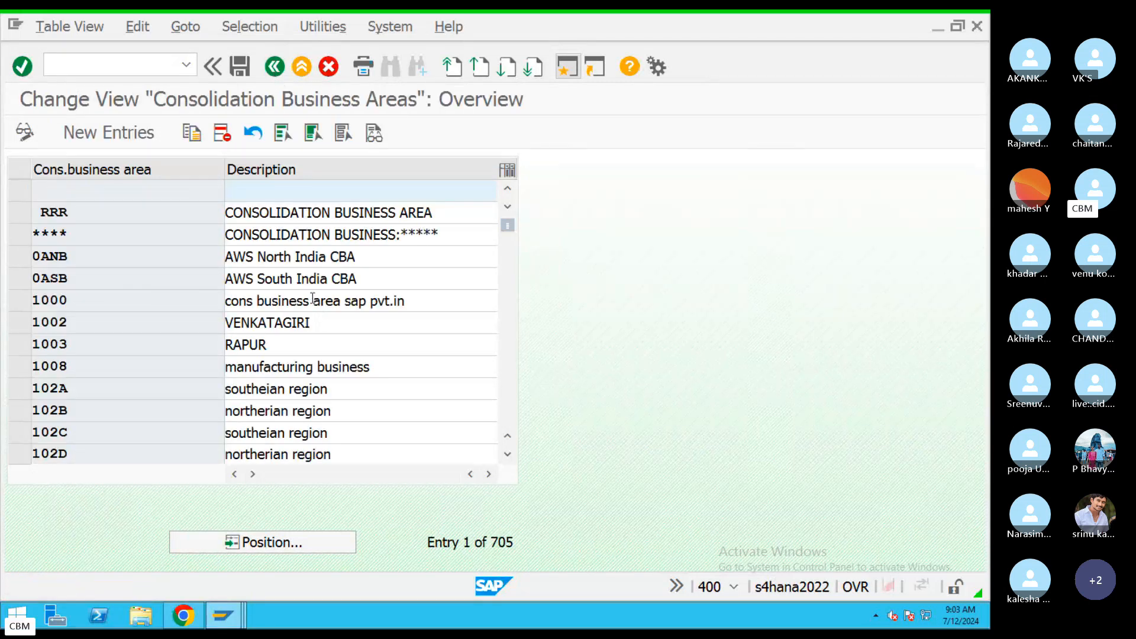
# Return to Display IMG and step through the Financial Accounting activities down to Maintain FM Area.
pyautogui.click(276, 67)
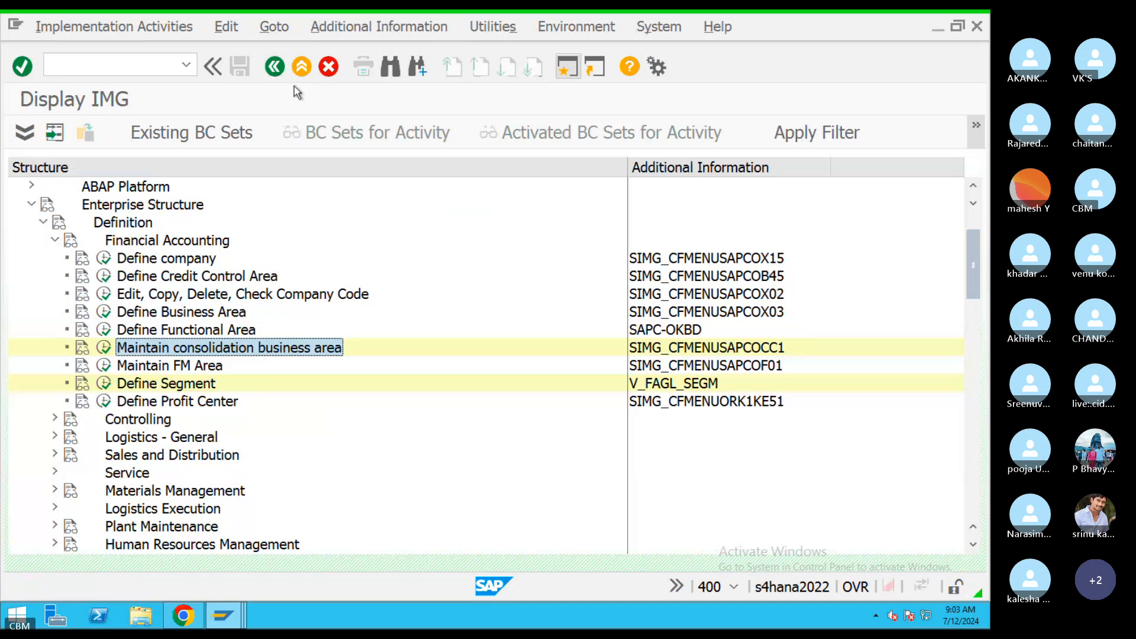
pyautogui.click(170, 261)
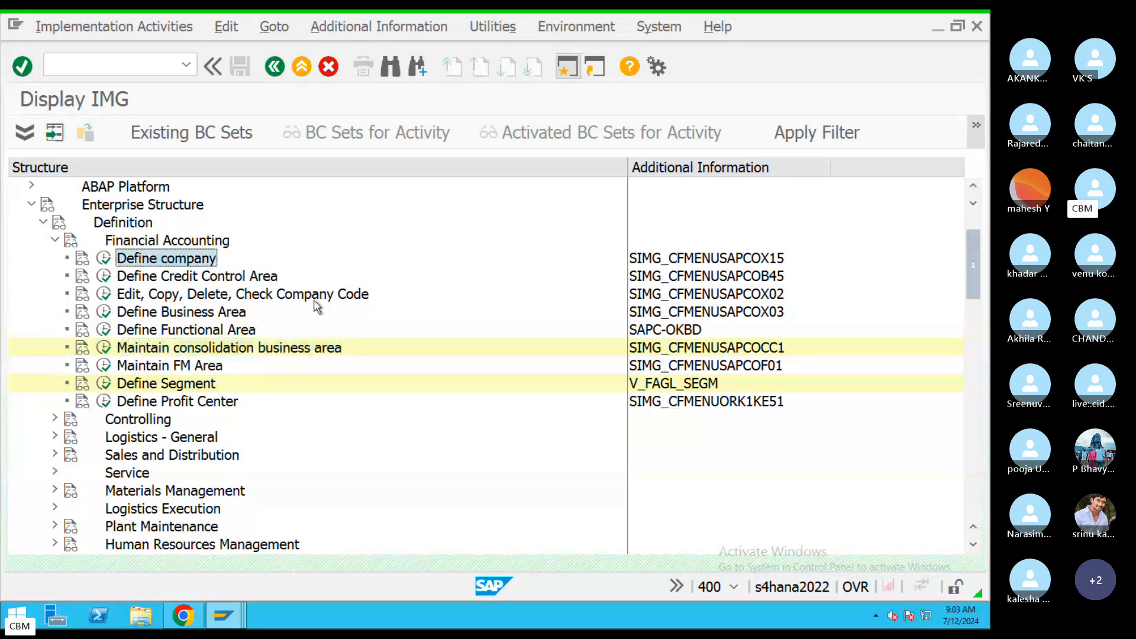
pyautogui.click(208, 296)
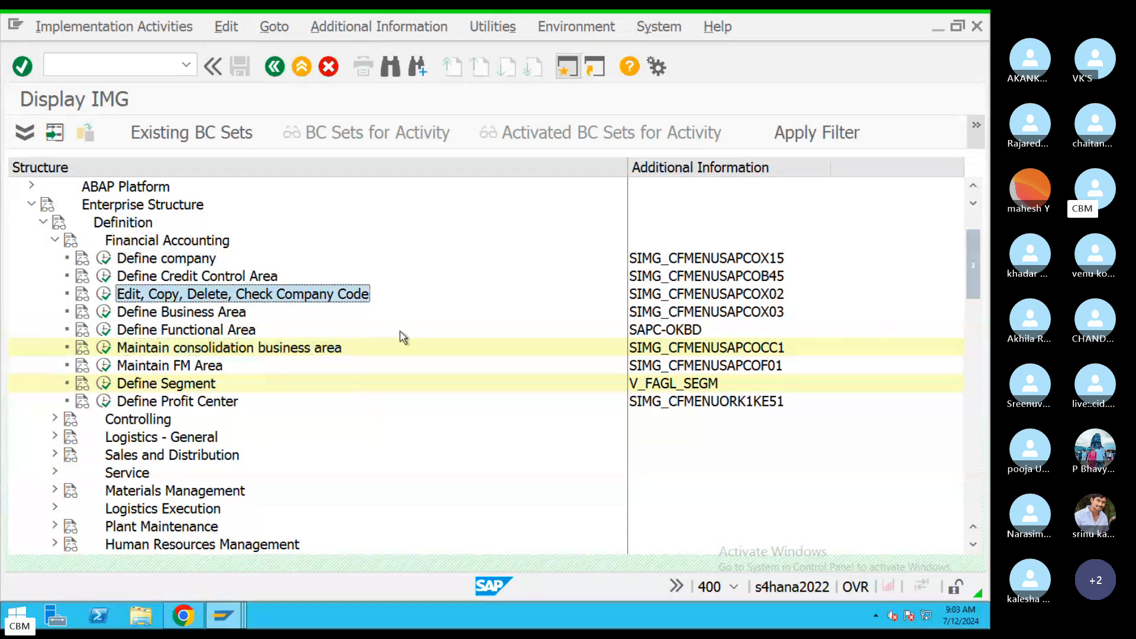
pyautogui.click(202, 318)
pyautogui.click(260, 347)
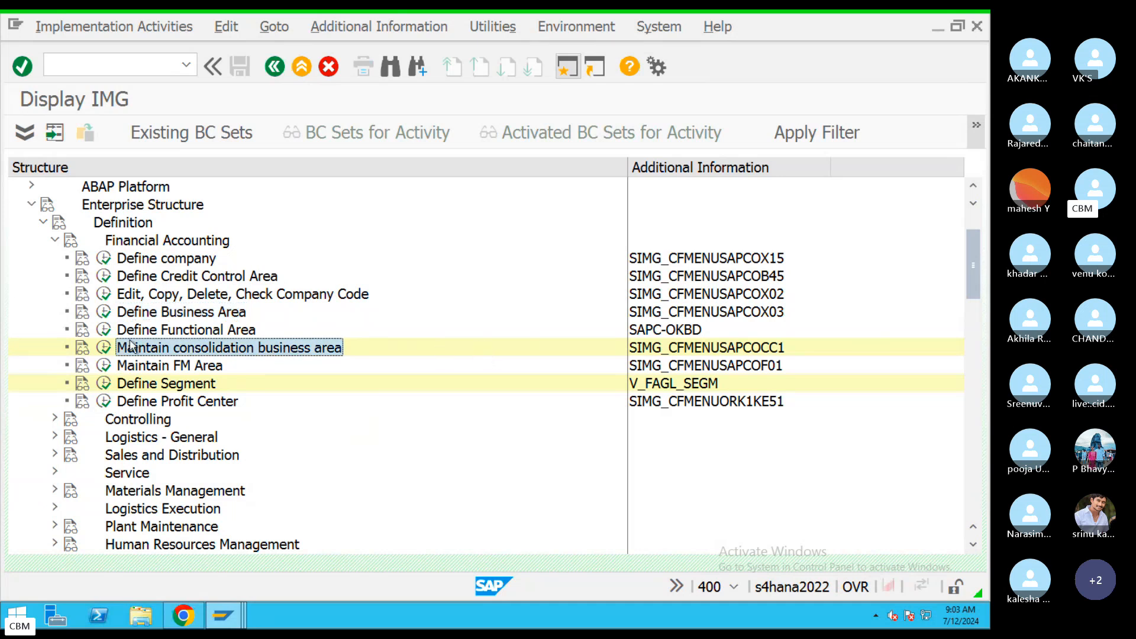
pyautogui.click(181, 368)
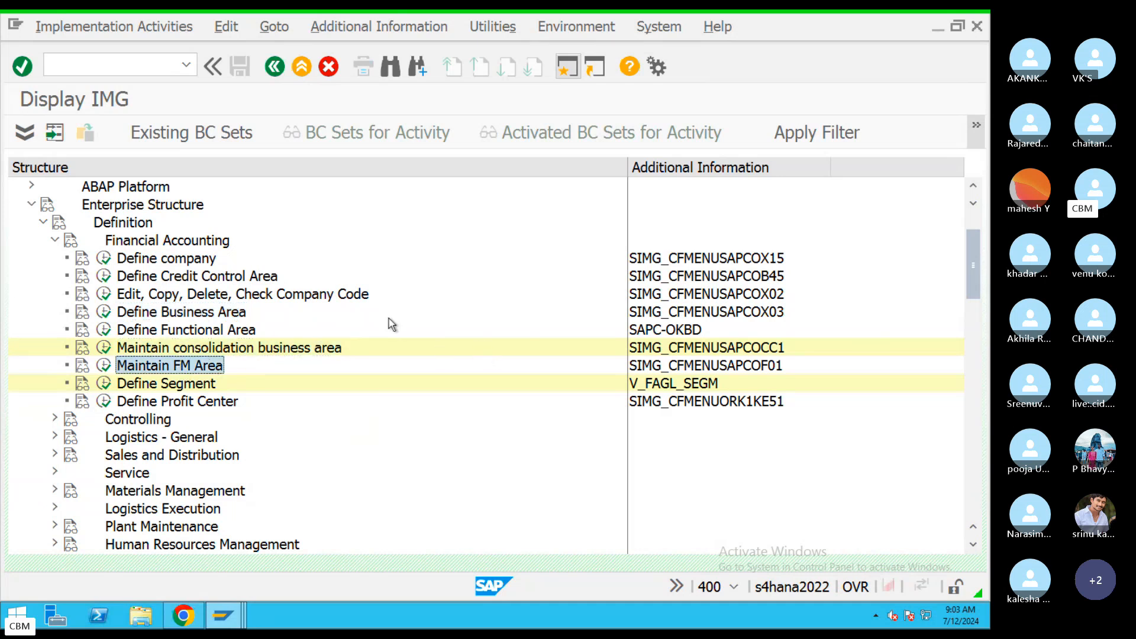
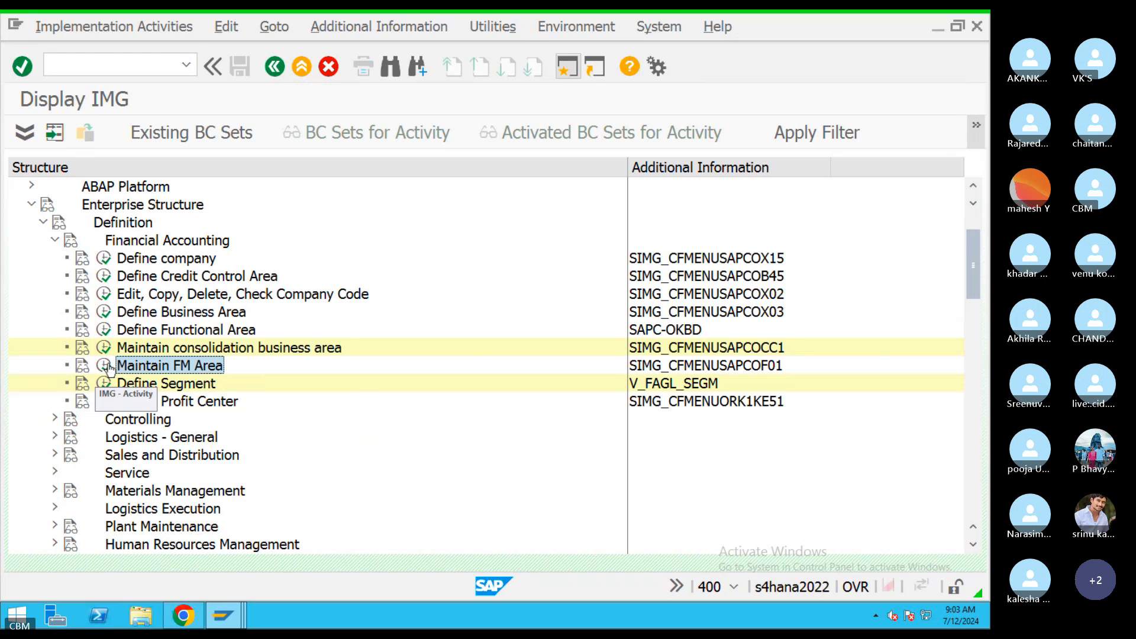
# Run the Maintain FM Area activity to list the 482 existing FM areas.
pyautogui.click(102, 364)
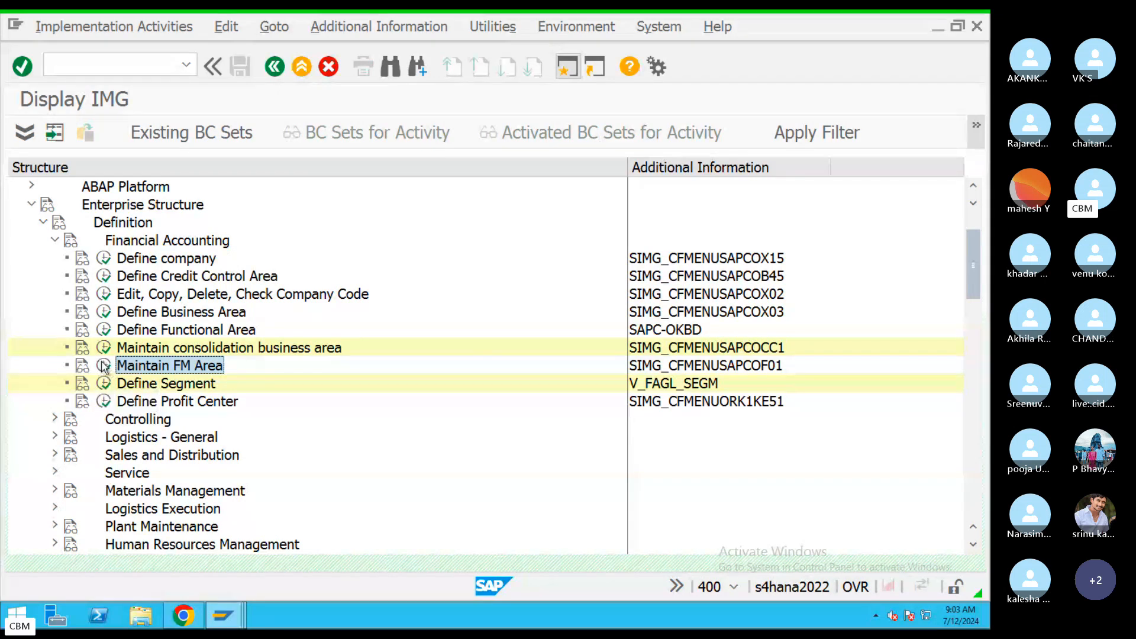
pyautogui.click(104, 365)
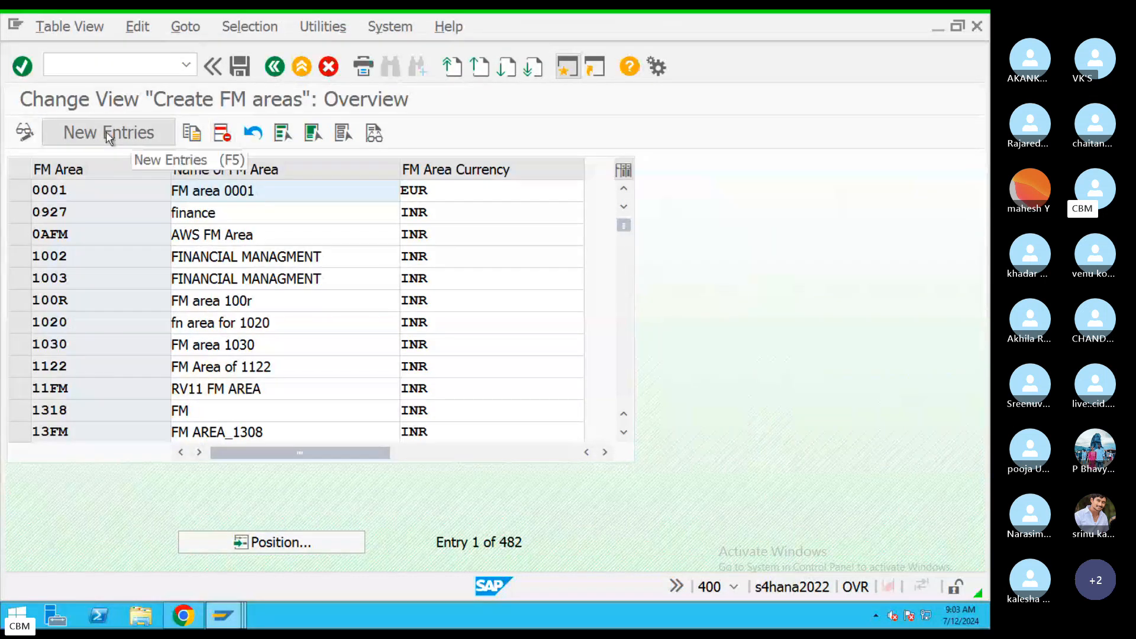
# Add a new FM area named Financial Management Area with currency INR.
pyautogui.click(105, 132)
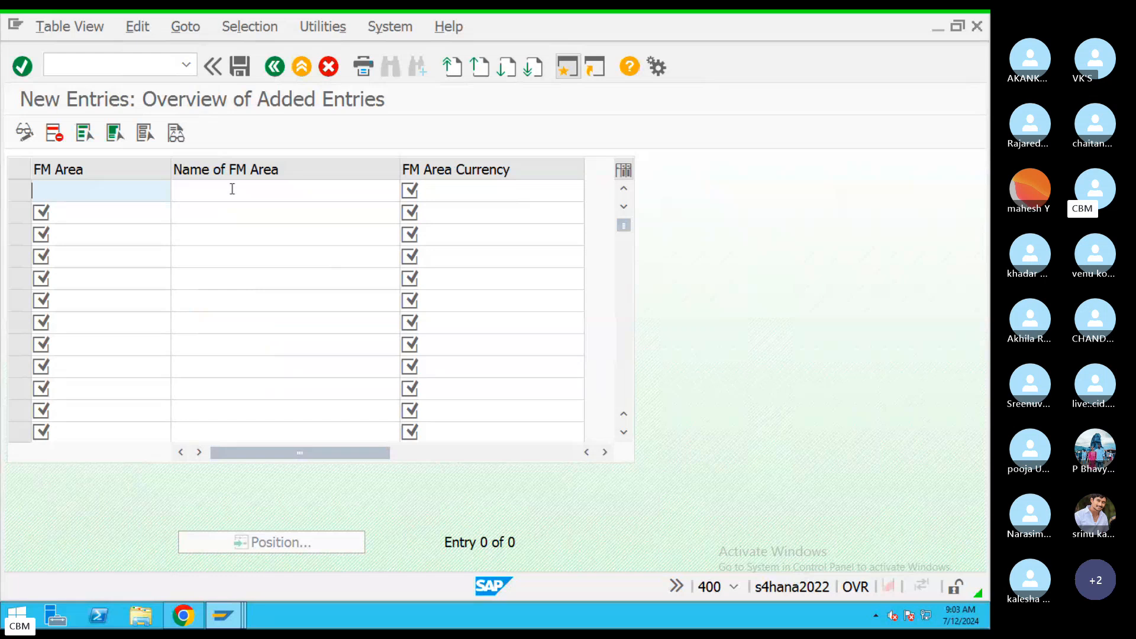
pyautogui.write('D')
pyautogui.write('FM')
pyautogui.press('BackSpace')
pyautogui.press('BackSpace')
pyautogui.press('BackSpace')
pyautogui.write('CFM')
pyautogui.click(232, 189)
pyautogui.write('Fin')
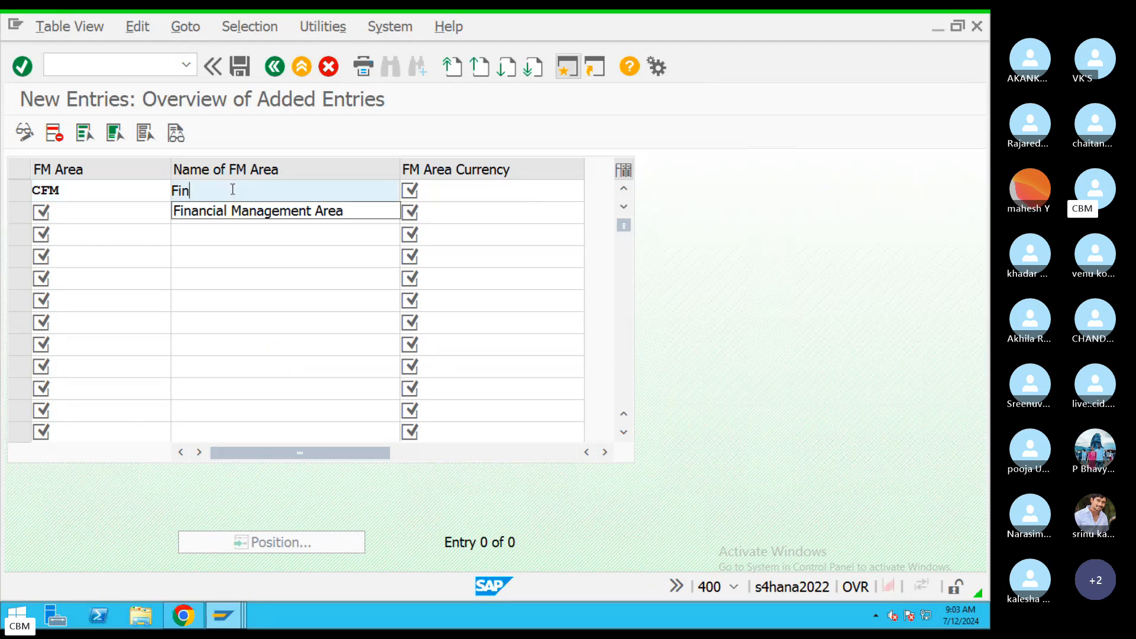
pyautogui.click(272, 212)
pyautogui.click(497, 196)
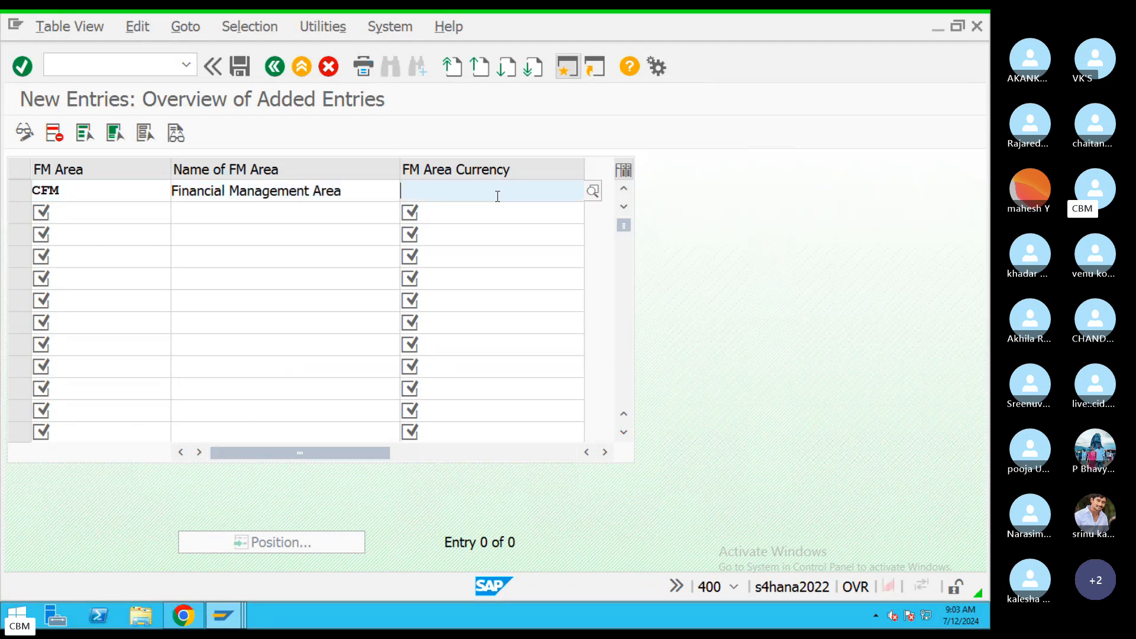
pyautogui.write('I')
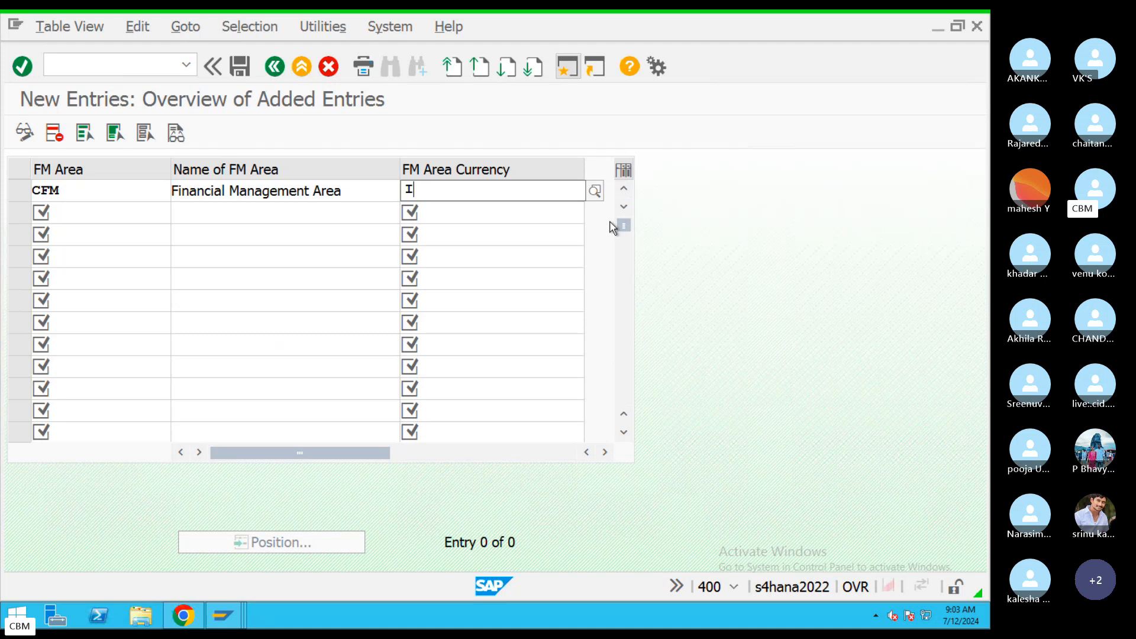
pyautogui.write('NR')
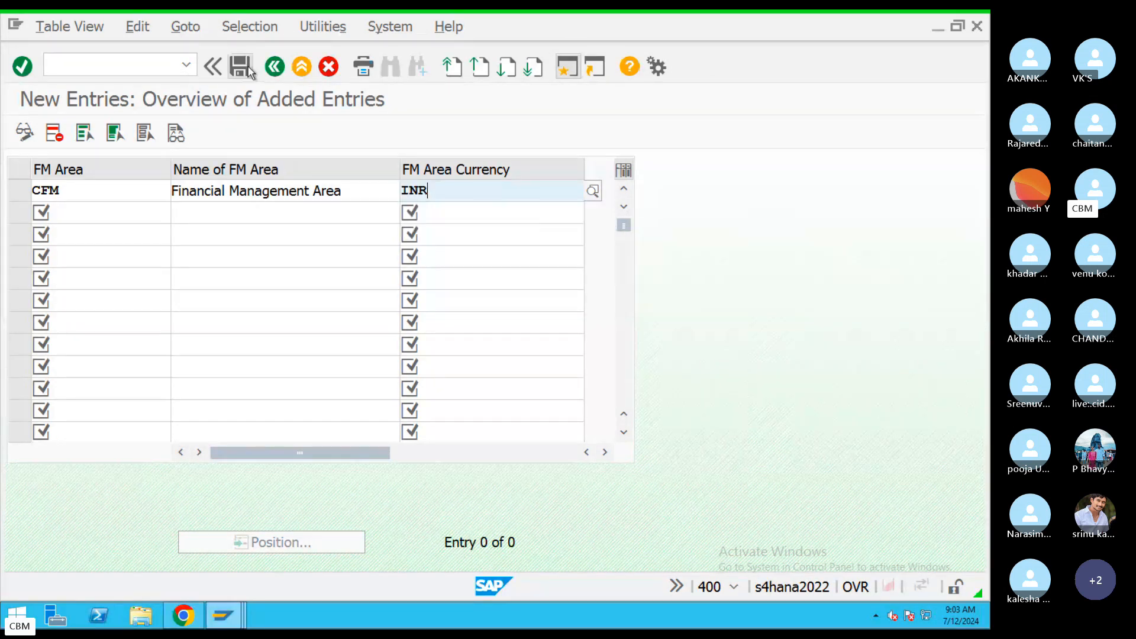
# Save the FM area under code CFIM in customizing request A4HK911946.
pyautogui.click(239, 67)
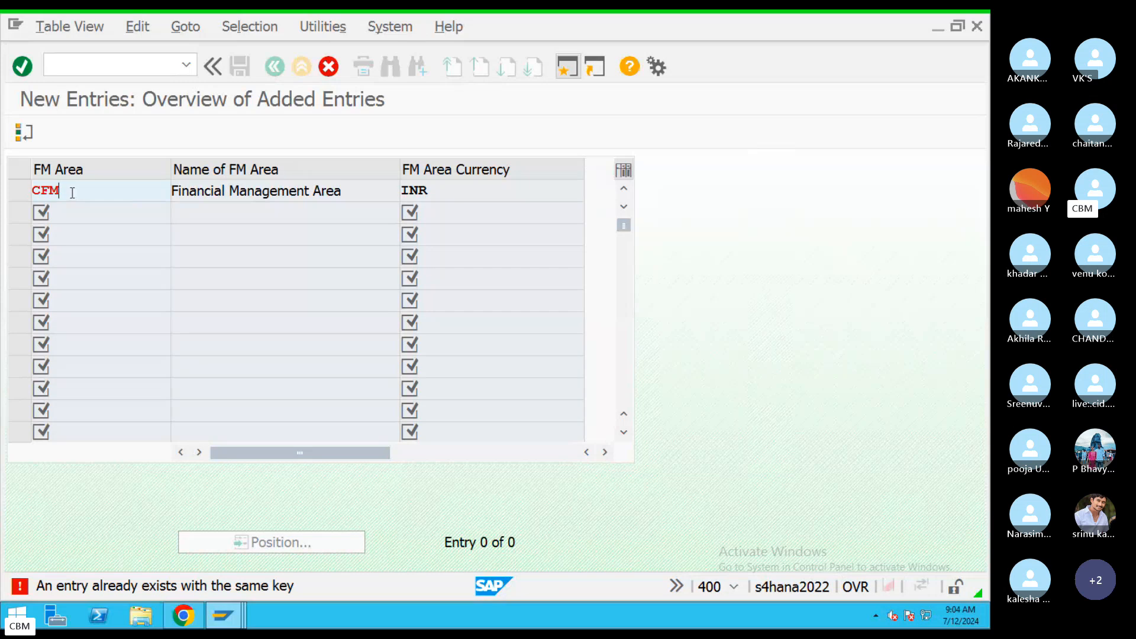
pyautogui.write('A')
pyautogui.press('Return')
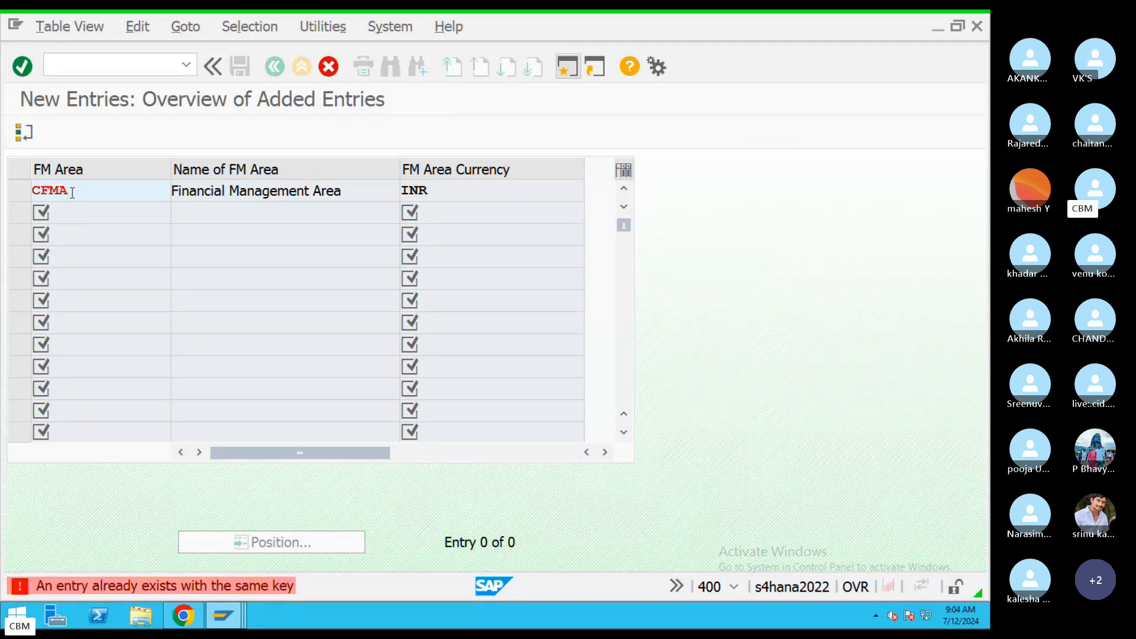
pyautogui.press('BackSpace')
pyautogui.press('BackSpace')
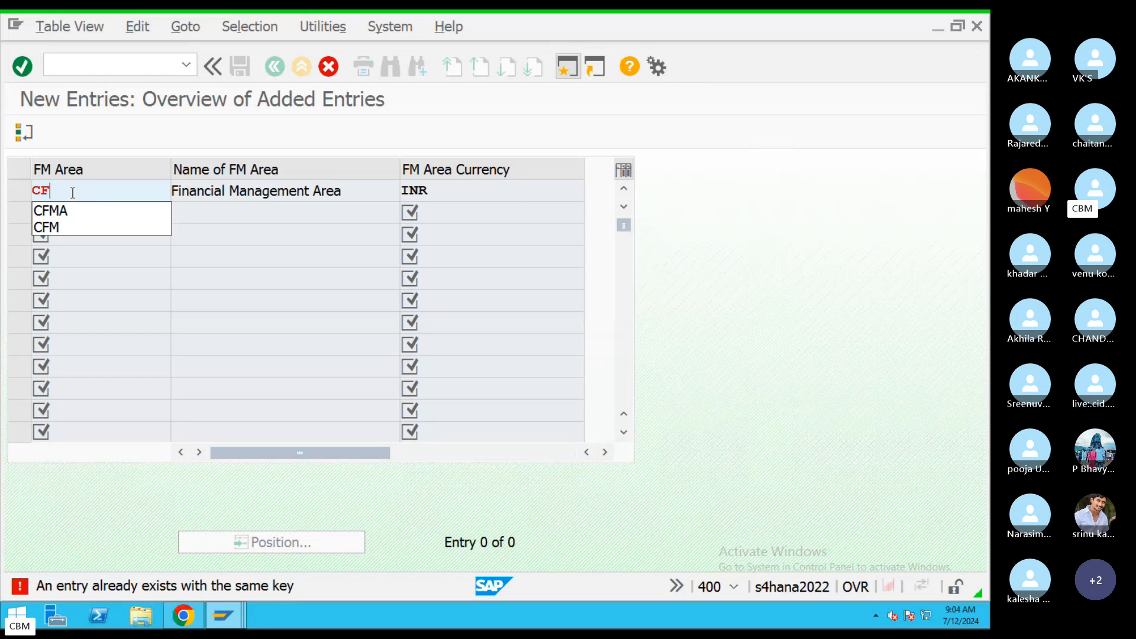
pyautogui.write('I')
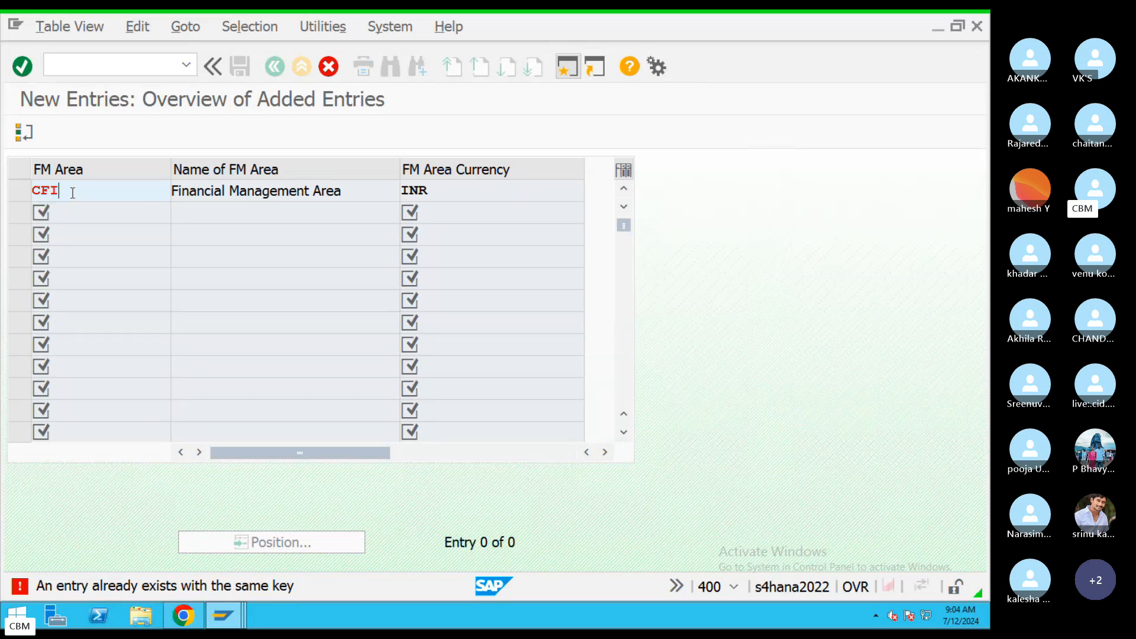
pyautogui.write('M')
pyautogui.press('Return')
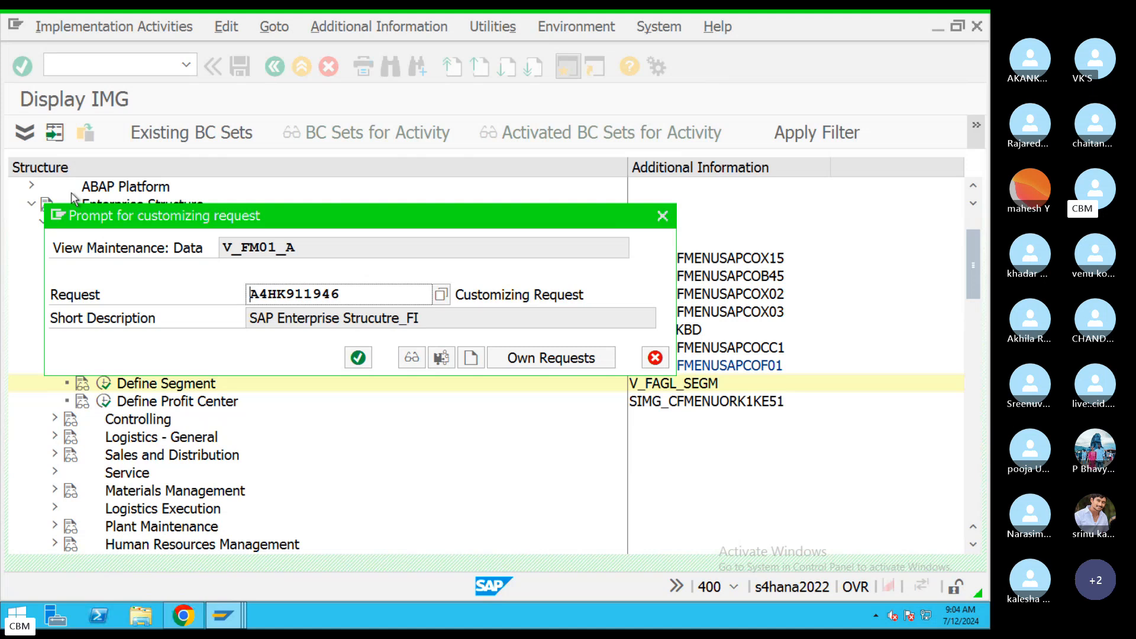
pyautogui.press('Return')
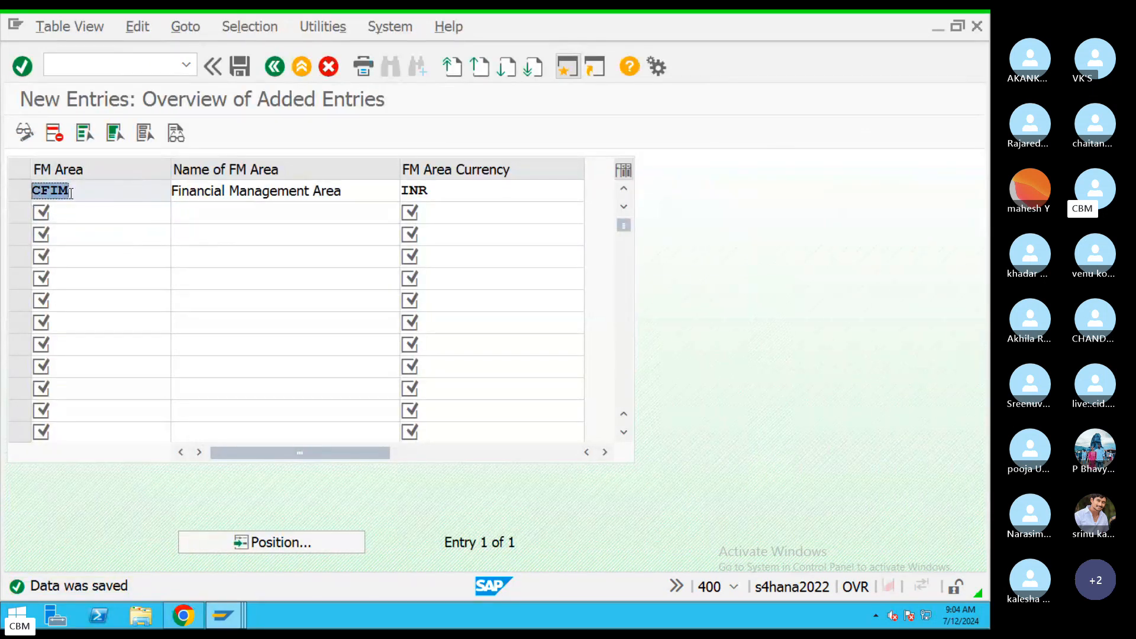
# Check the saved CFIM code and INR currency, then leave the new entries screen.
pyautogui.moveTo(70, 193); pyautogui.dragTo(13, 195)
pyautogui.moveTo(430, 188); pyautogui.dragTo(259, 190)
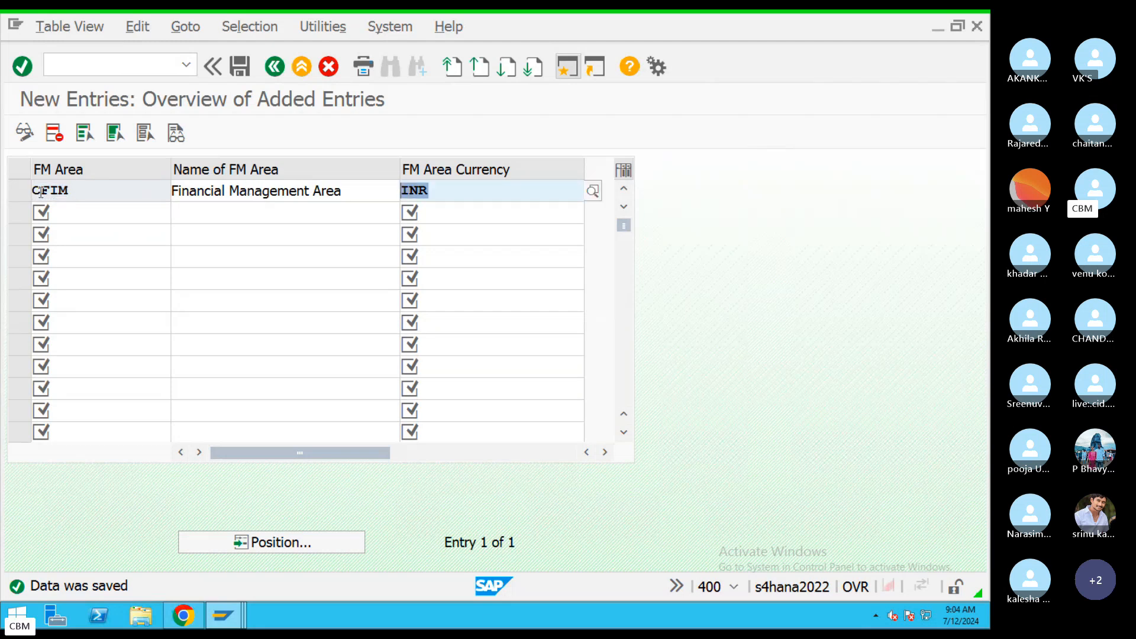
pyautogui.moveTo(33, 190); pyautogui.dragTo(73, 190)
pyautogui.click(280, 70)
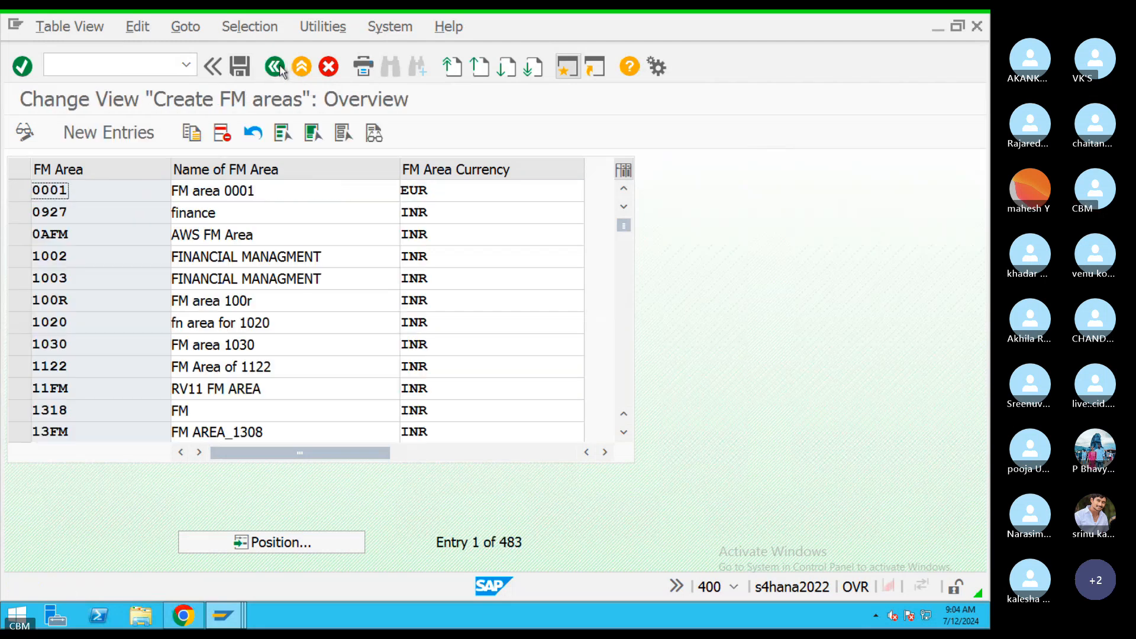
pyautogui.click(280, 66)
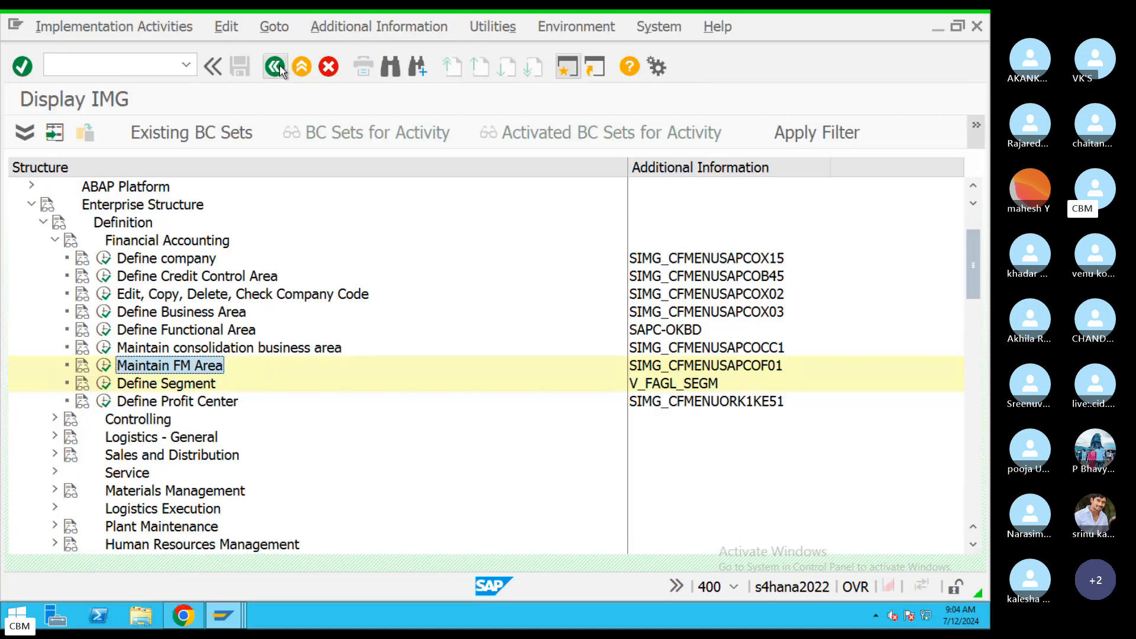
pyautogui.click(205, 260)
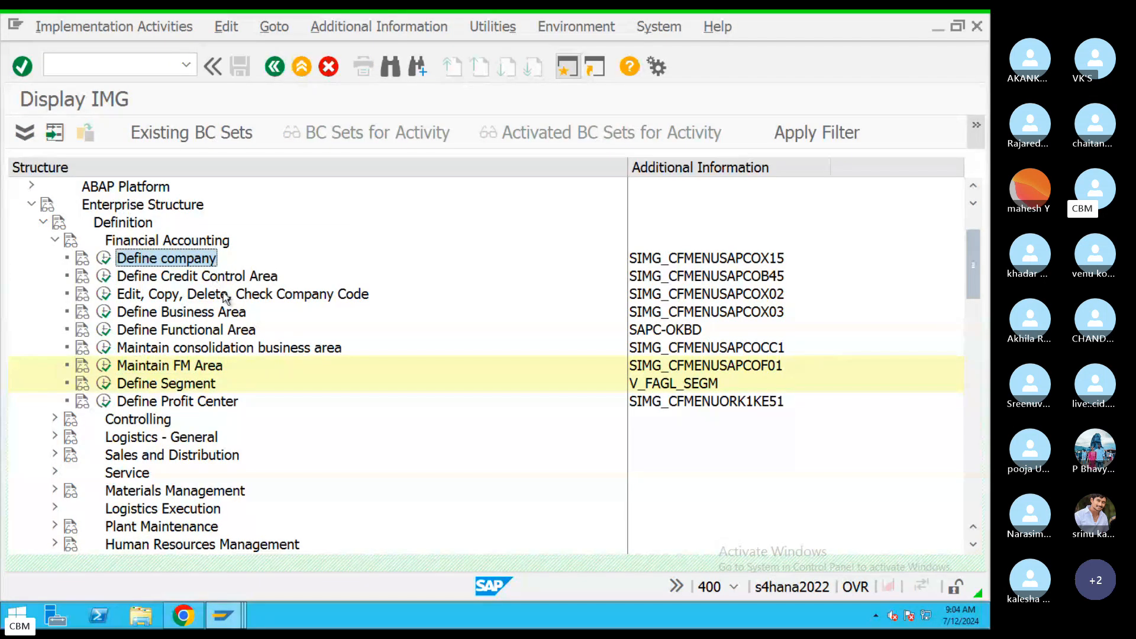
pyautogui.click(227, 296)
pyautogui.click(236, 312)
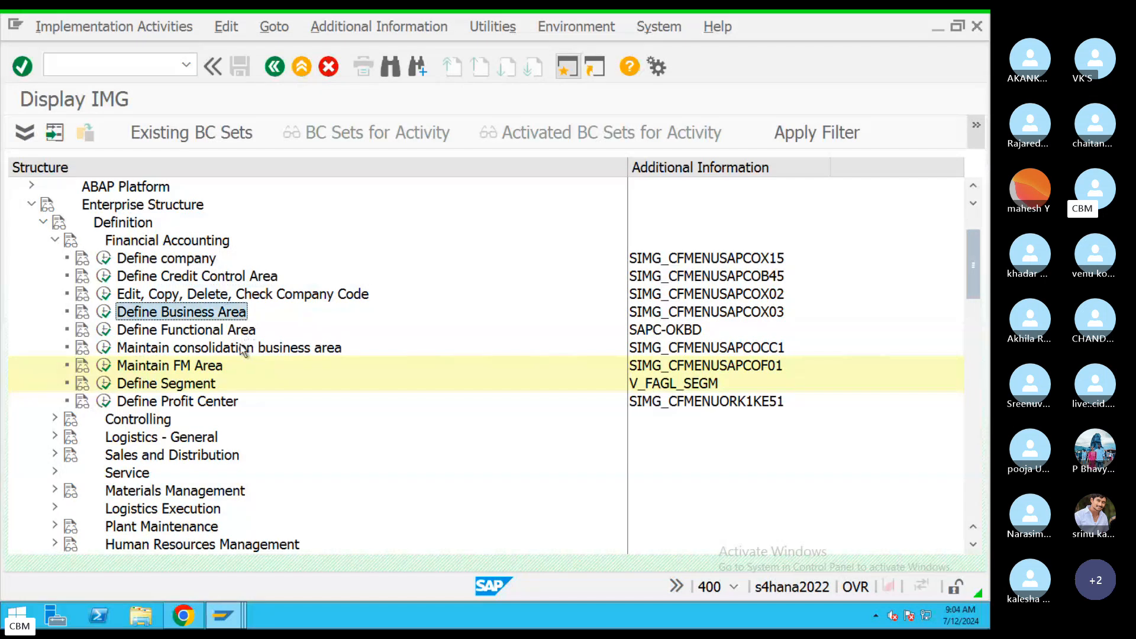
pyautogui.click(243, 349)
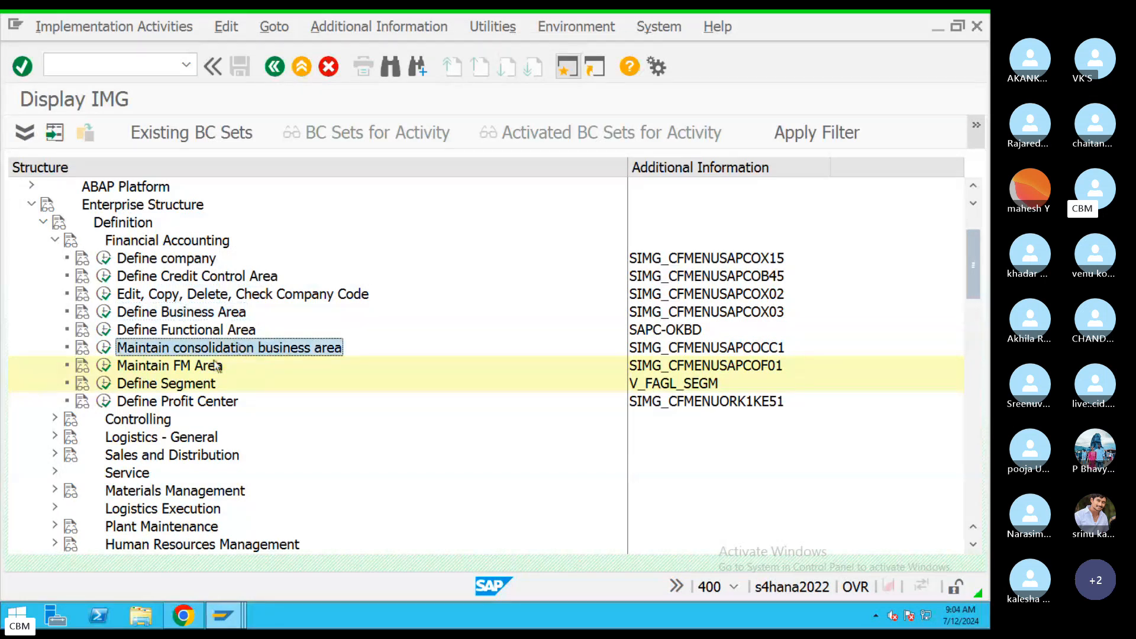
pyautogui.click(216, 365)
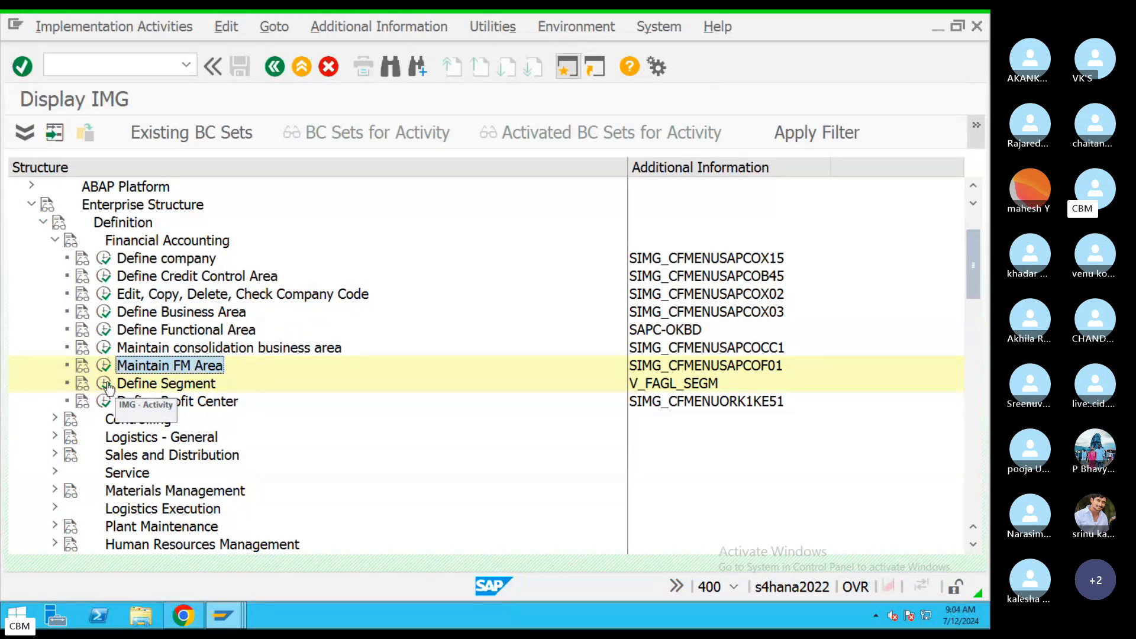
# Run Define Segment, scroll through the 1,331 existing segments and start new entries.
pyautogui.click(105, 384)
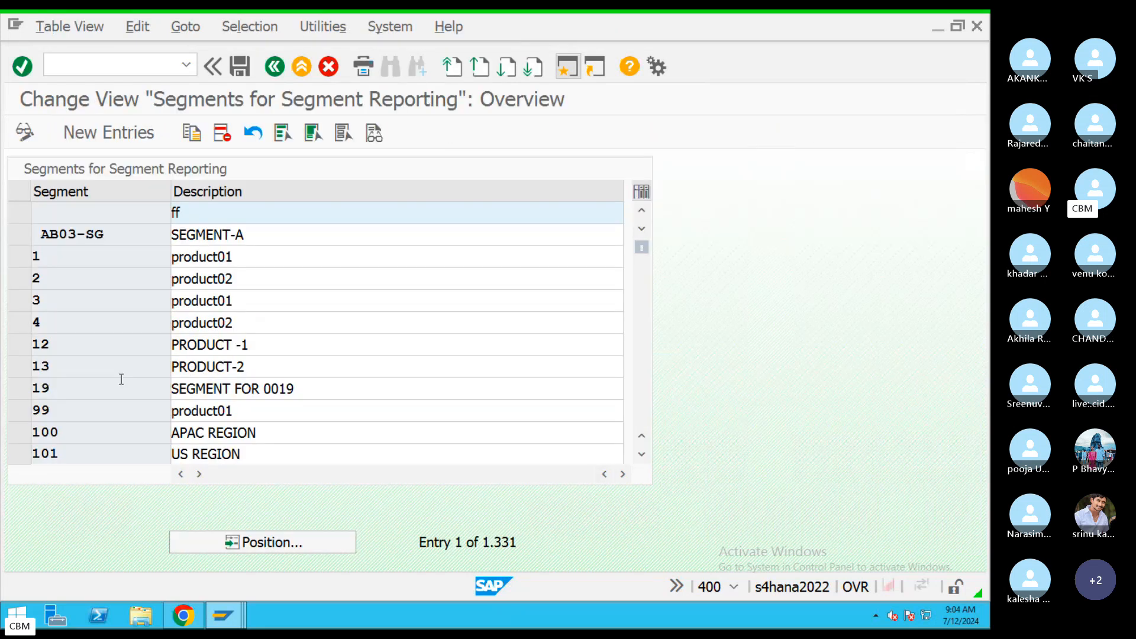
pyautogui.scroll(-4, 644, 420)
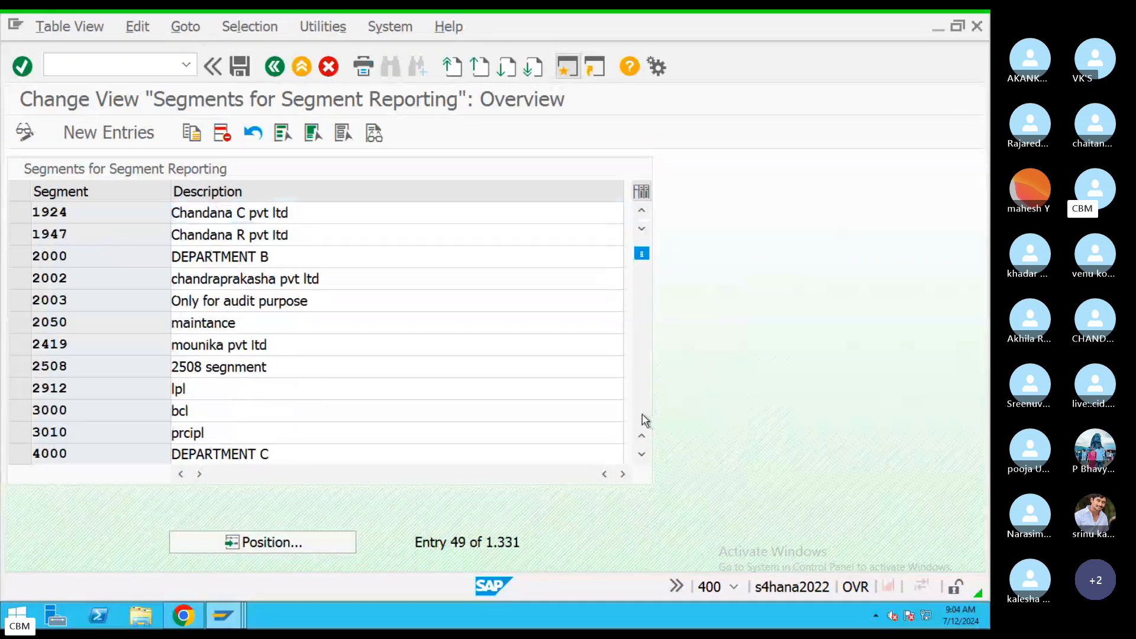
pyautogui.scroll(-4, 643, 421)
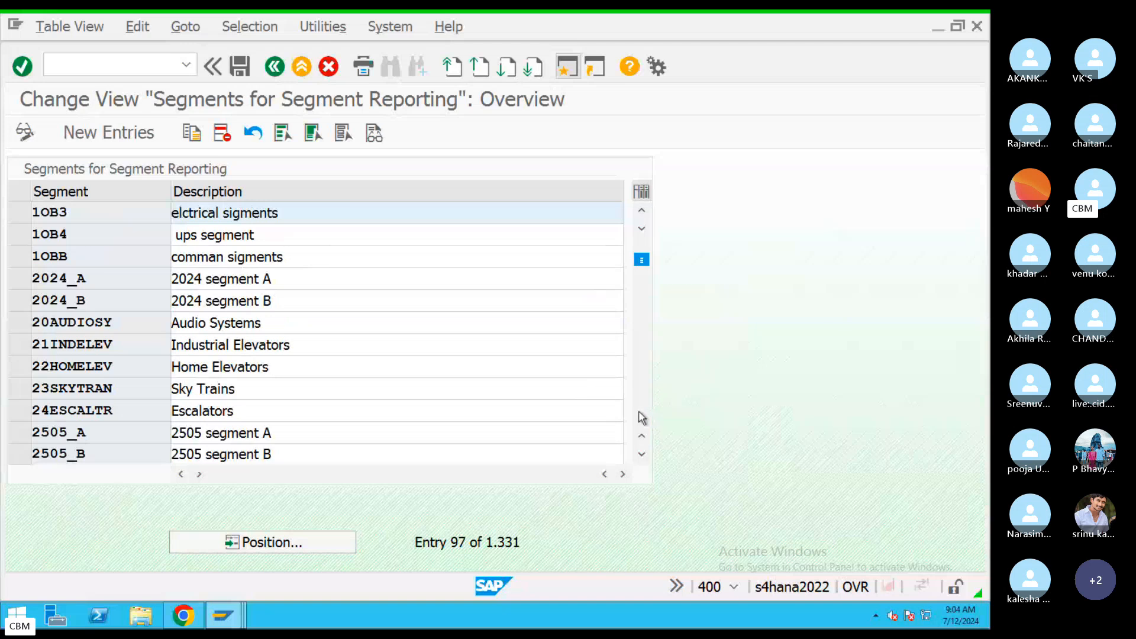
pyautogui.scroll(-3, 644, 418)
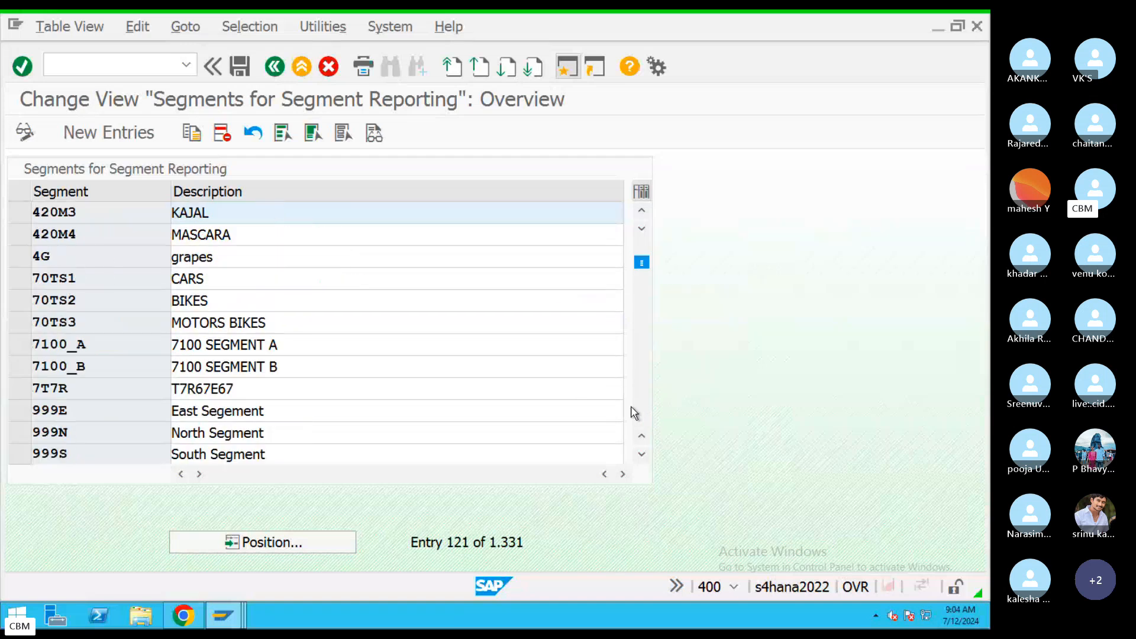
pyautogui.click(112, 145)
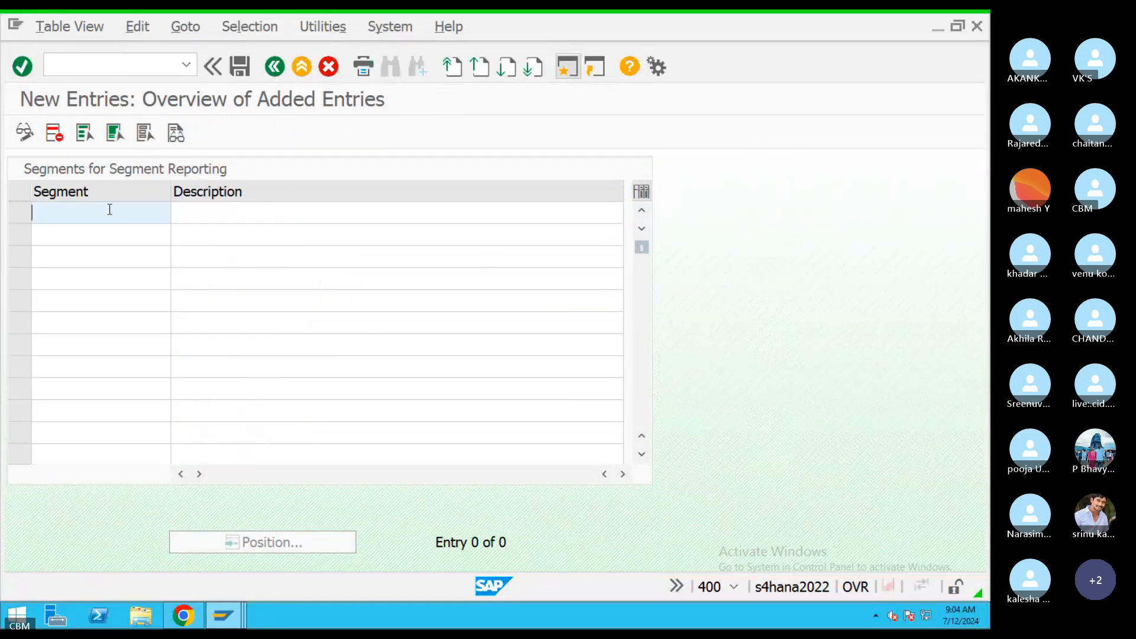
# Enter segment codes CP1, CP2 and CP3 in the new rows.
pyautogui.write('CP1')
pyautogui.click(91, 231)
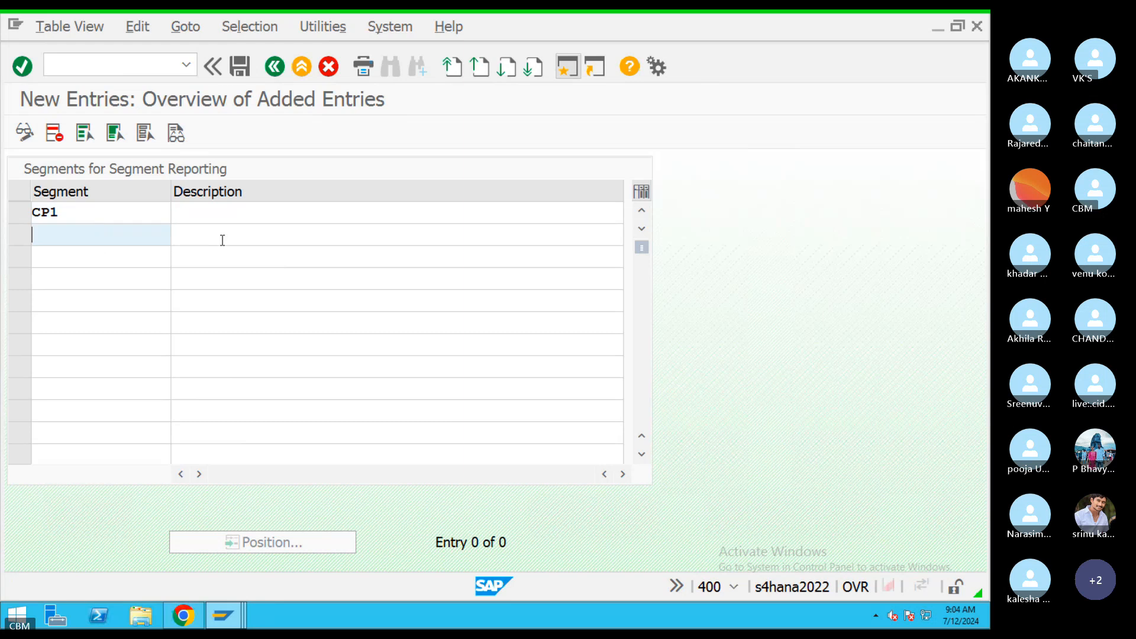
pyautogui.write('CP2')
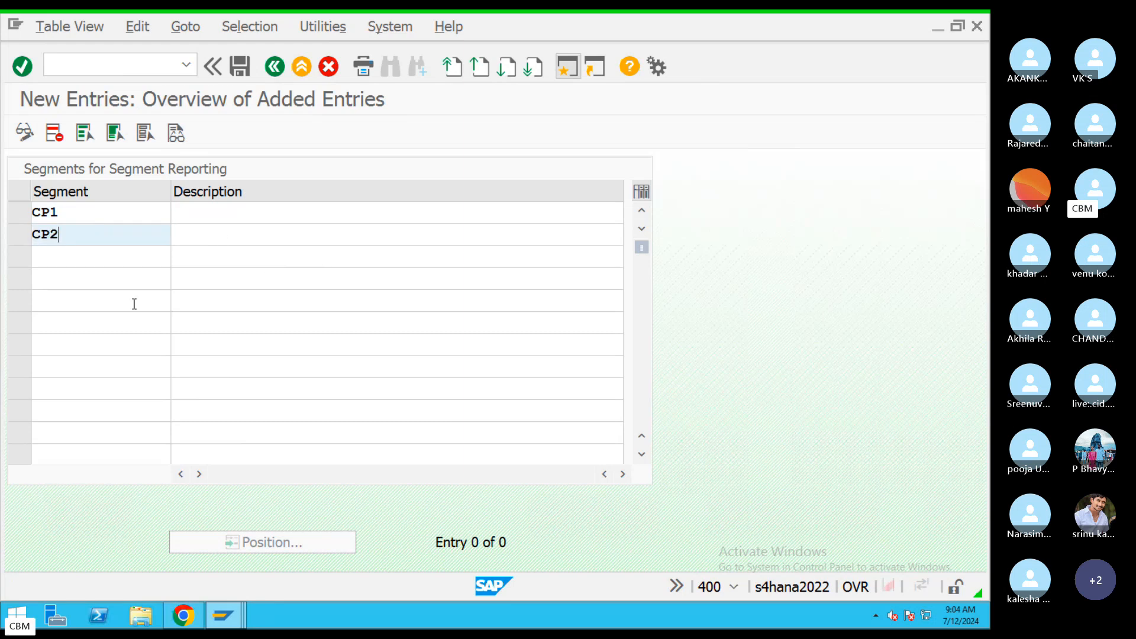
pyautogui.click(96, 259)
pyautogui.write('CP3')
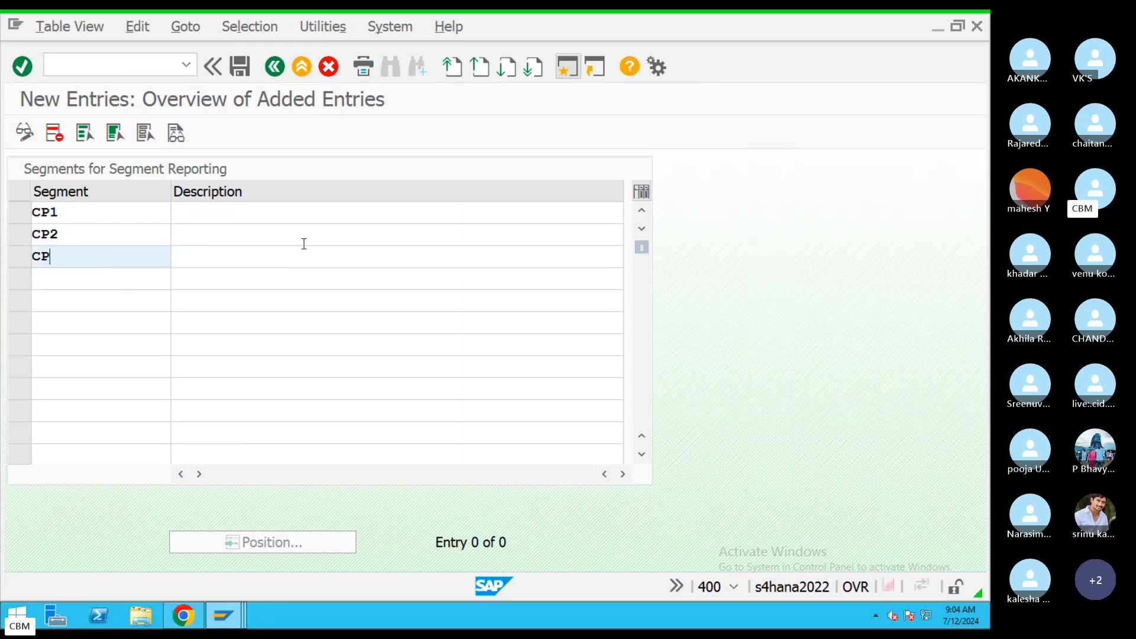
# Describe CP1, CP2 and CP3 as Segment1, Segment2 and Segment3.
pyautogui.click(420, 205)
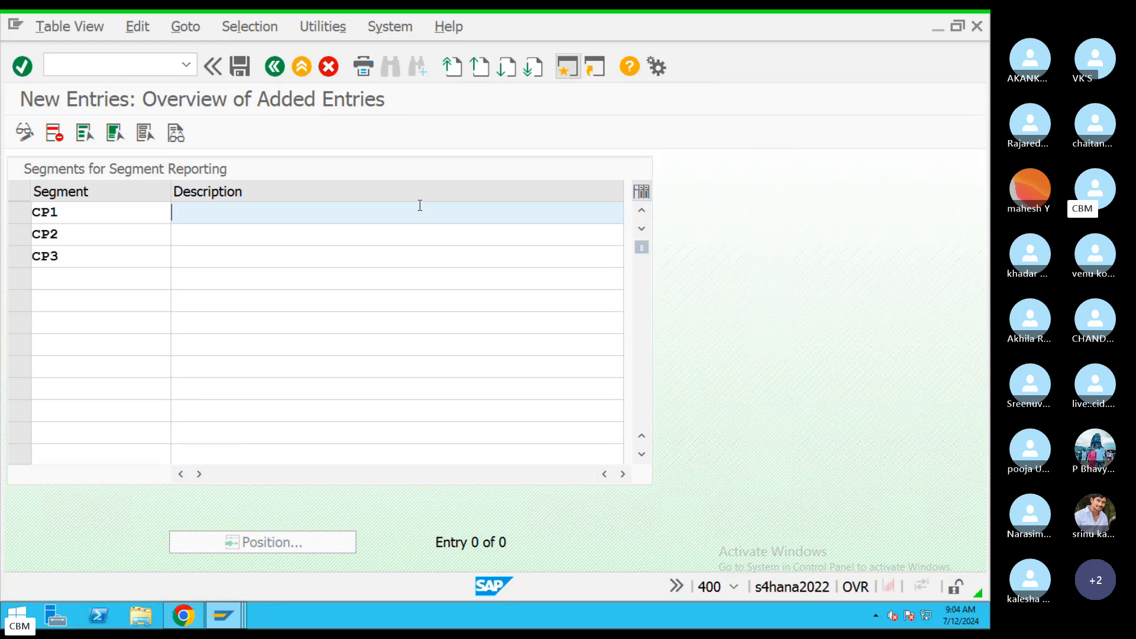
pyautogui.write('Se')
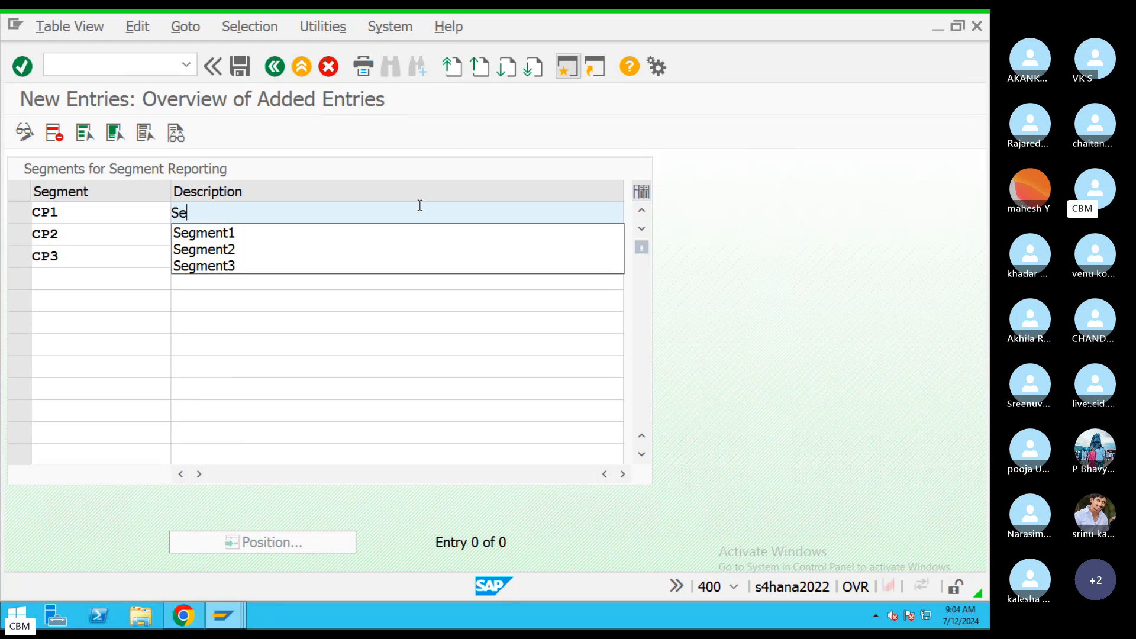
pyautogui.click(238, 232)
pyautogui.click(289, 236)
pyautogui.write('Seg')
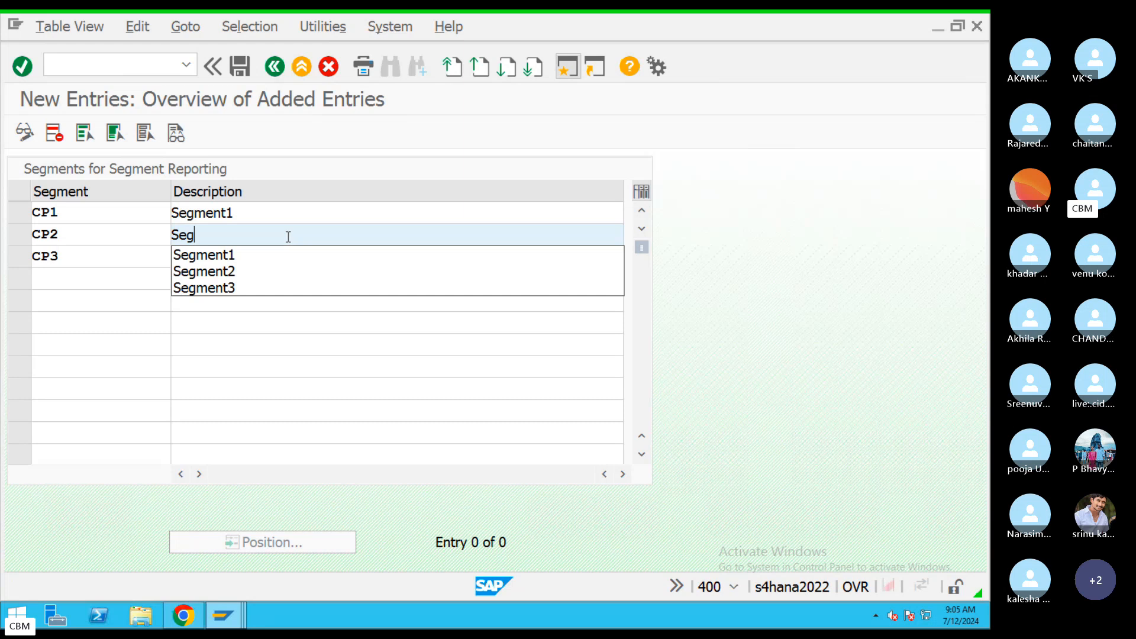
pyautogui.click(242, 271)
pyautogui.click(241, 256)
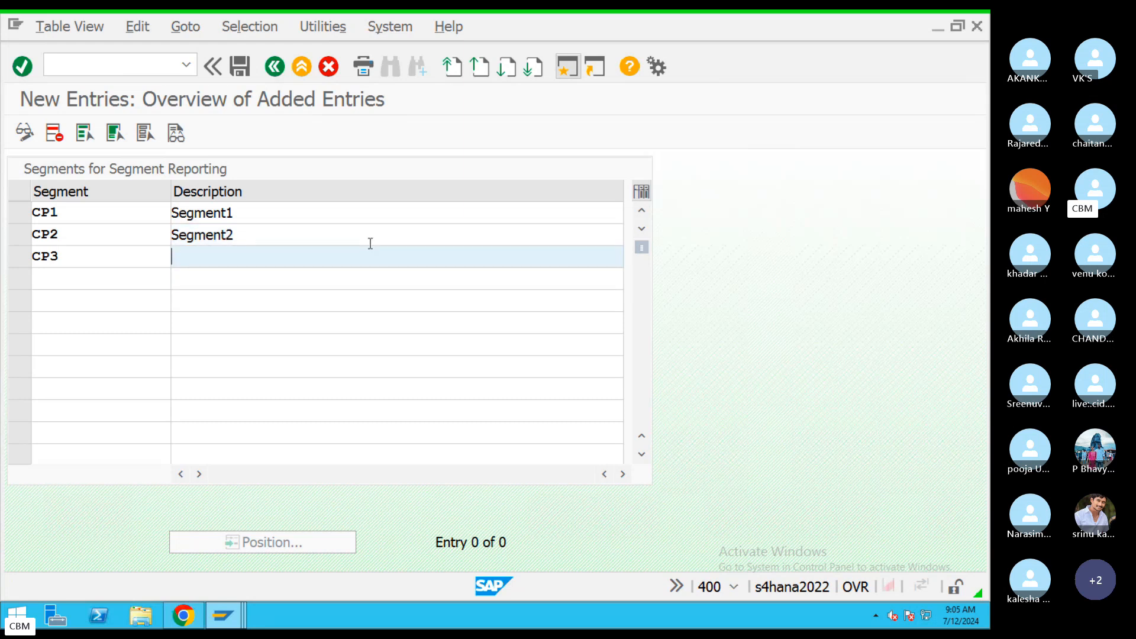
pyautogui.write('Seg')
pyautogui.click(237, 310)
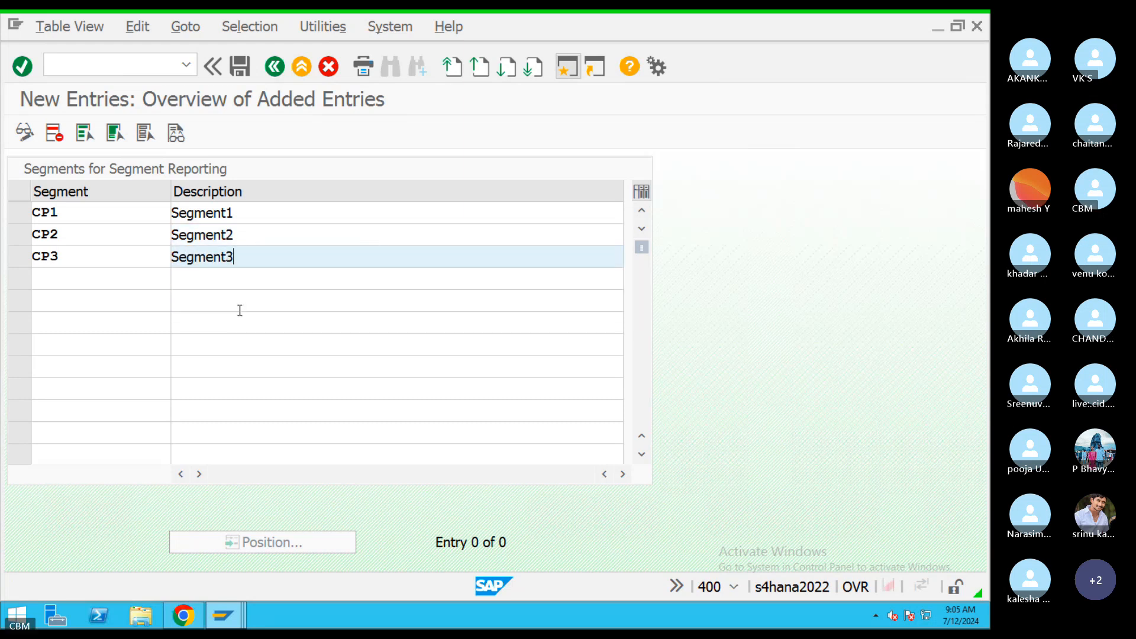
# Save the three segments in the customizing request and return to the IMG tree.
pyautogui.click(242, 68)
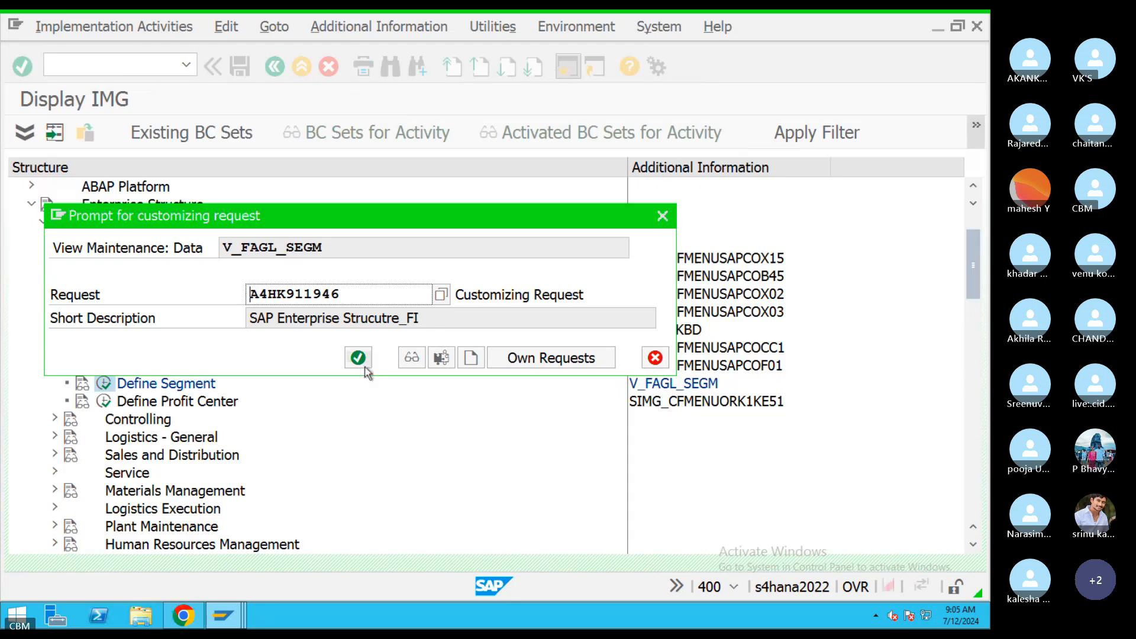
pyautogui.moveTo(252, 300); pyautogui.dragTo(233, 300)
pyautogui.moveTo(438, 323); pyautogui.dragTo(231, 320)
pyautogui.click(358, 358)
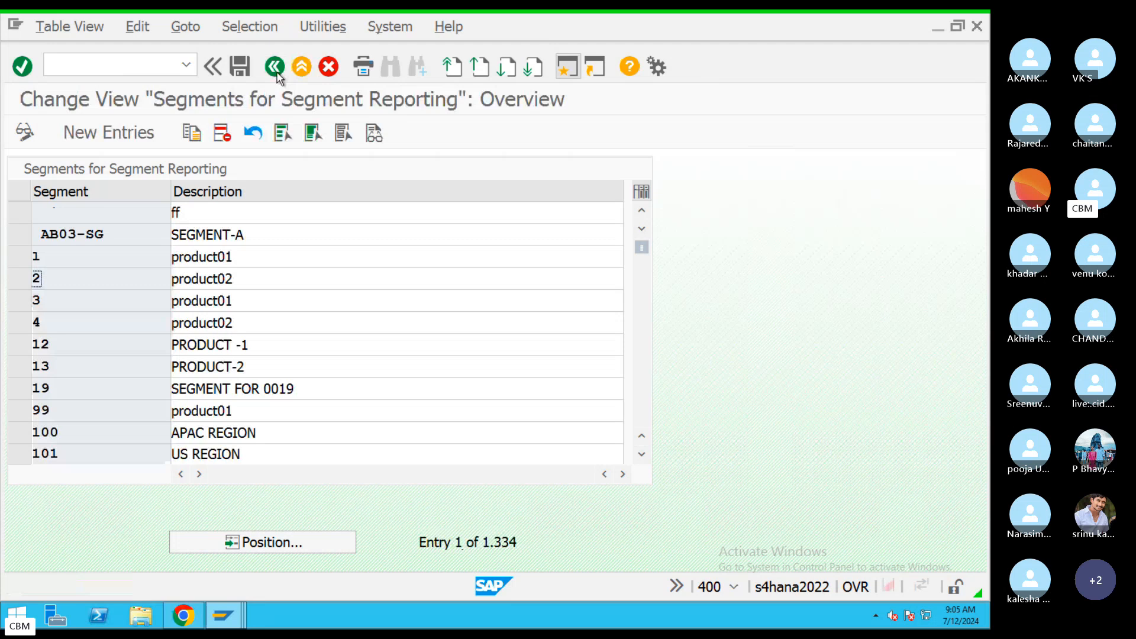
pyautogui.click(275, 67)
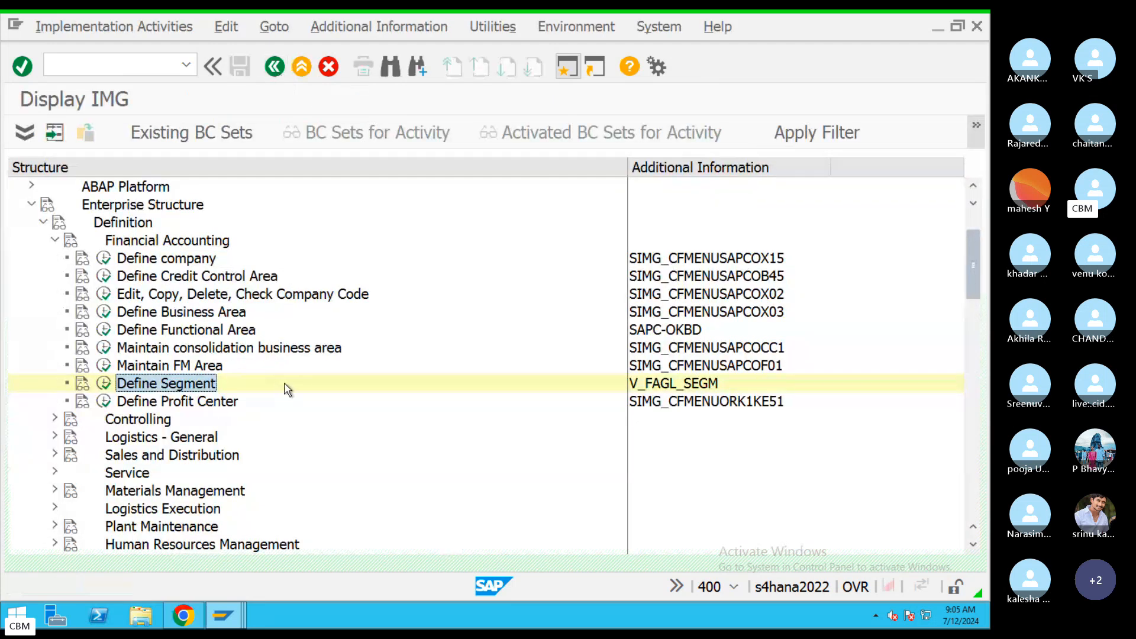
pyautogui.click(205, 404)
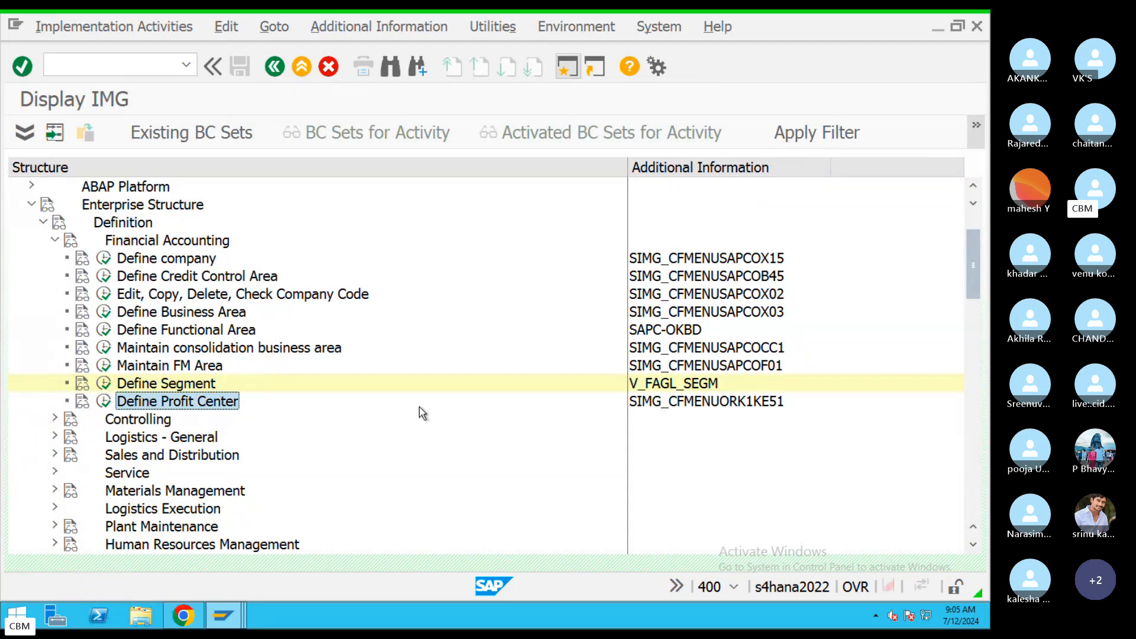
pyautogui.click(178, 387)
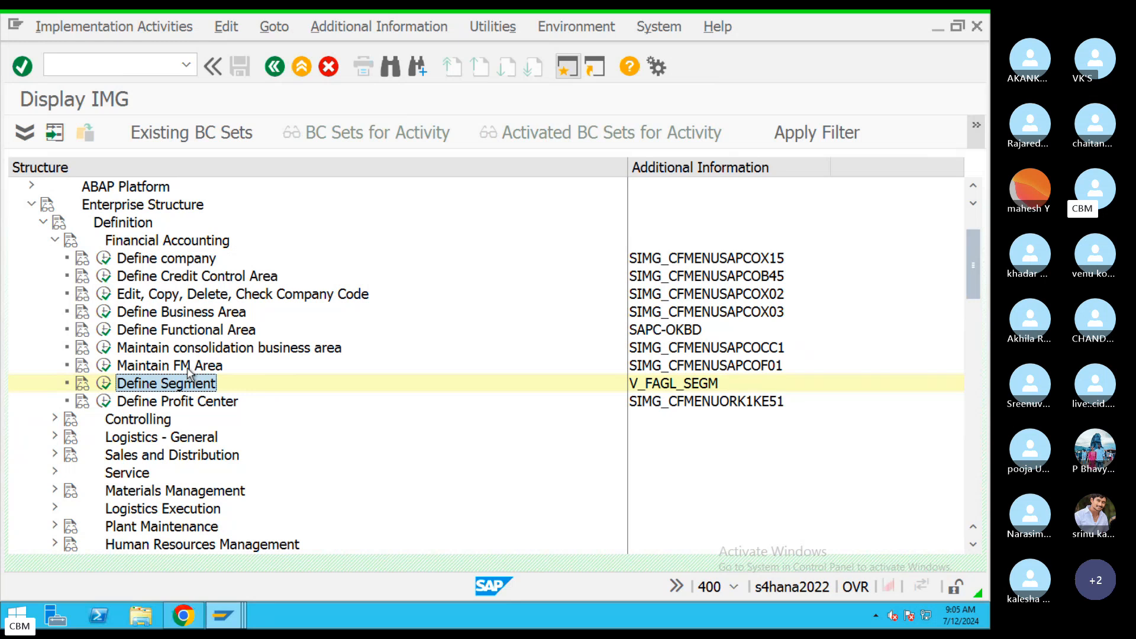
pyautogui.click(193, 368)
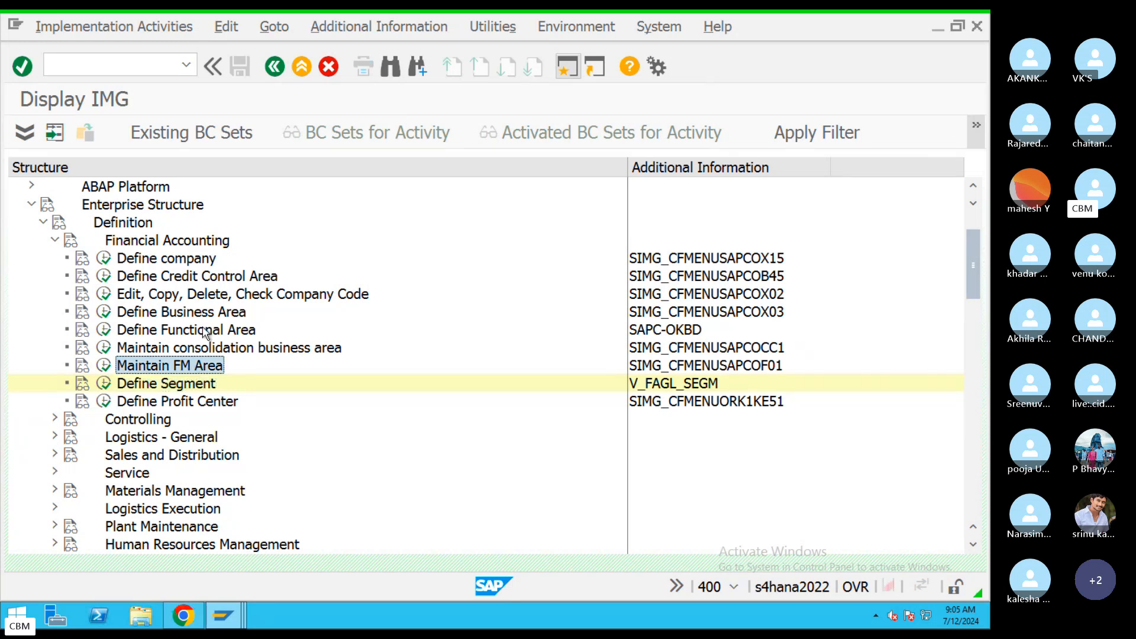
pyautogui.click(204, 314)
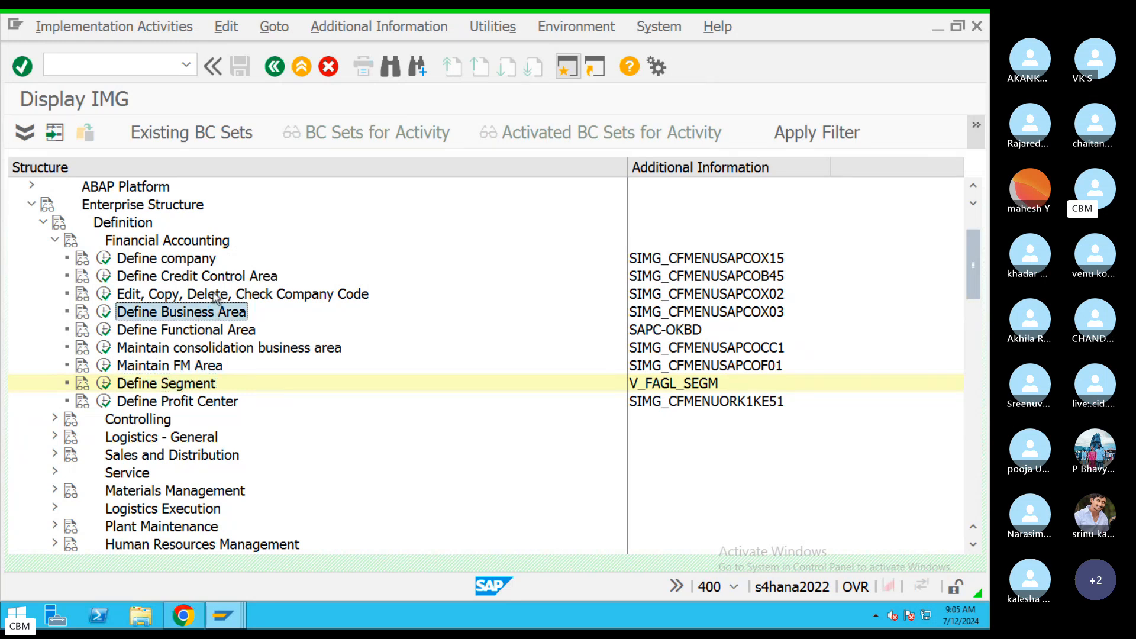
pyautogui.click(215, 295)
pyautogui.click(217, 278)
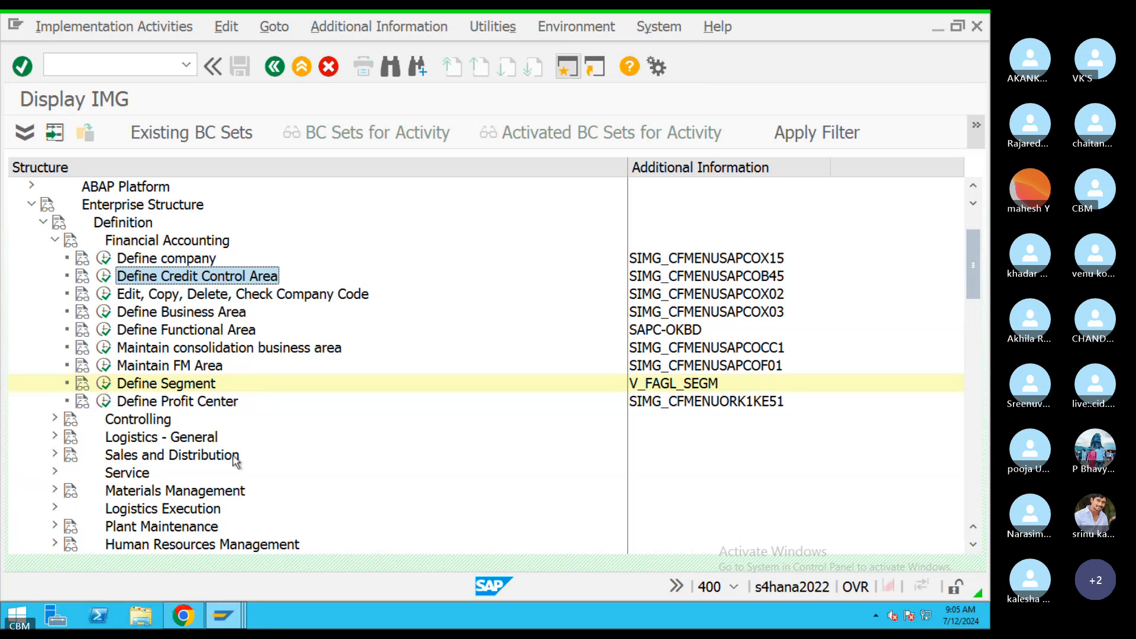
pyautogui.click(104, 277)
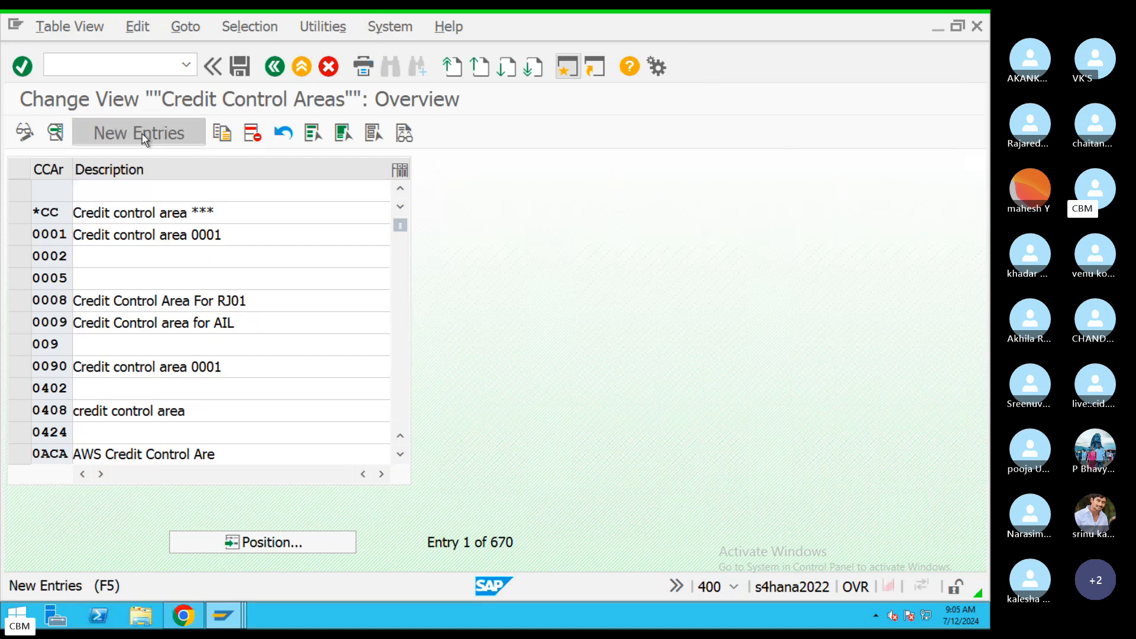
pyautogui.click(142, 133)
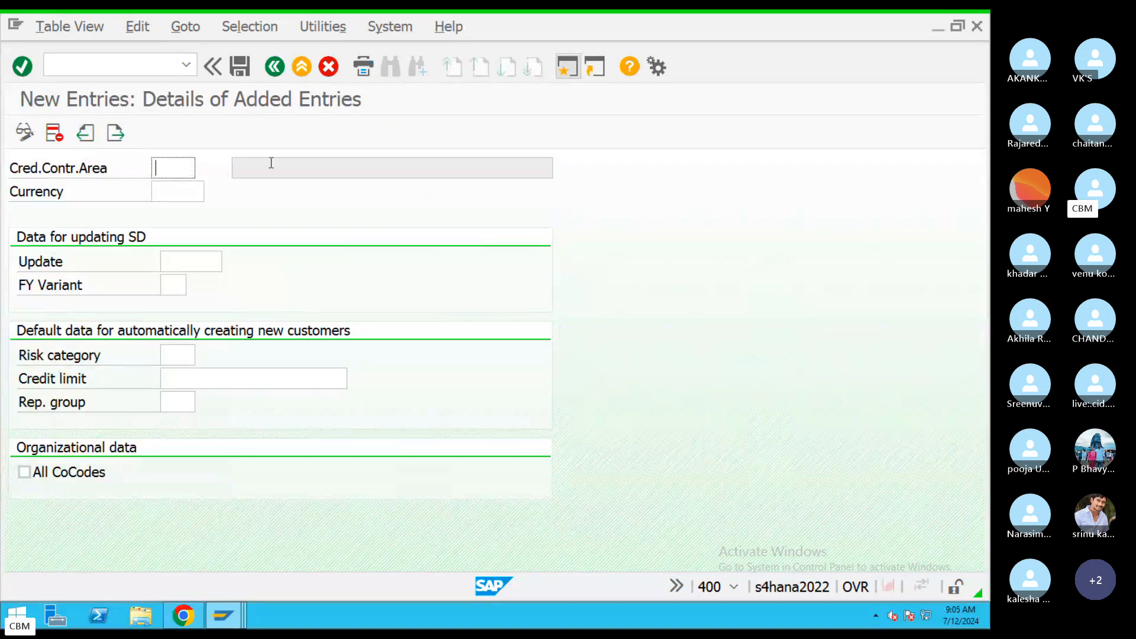
pyautogui.write('CH')
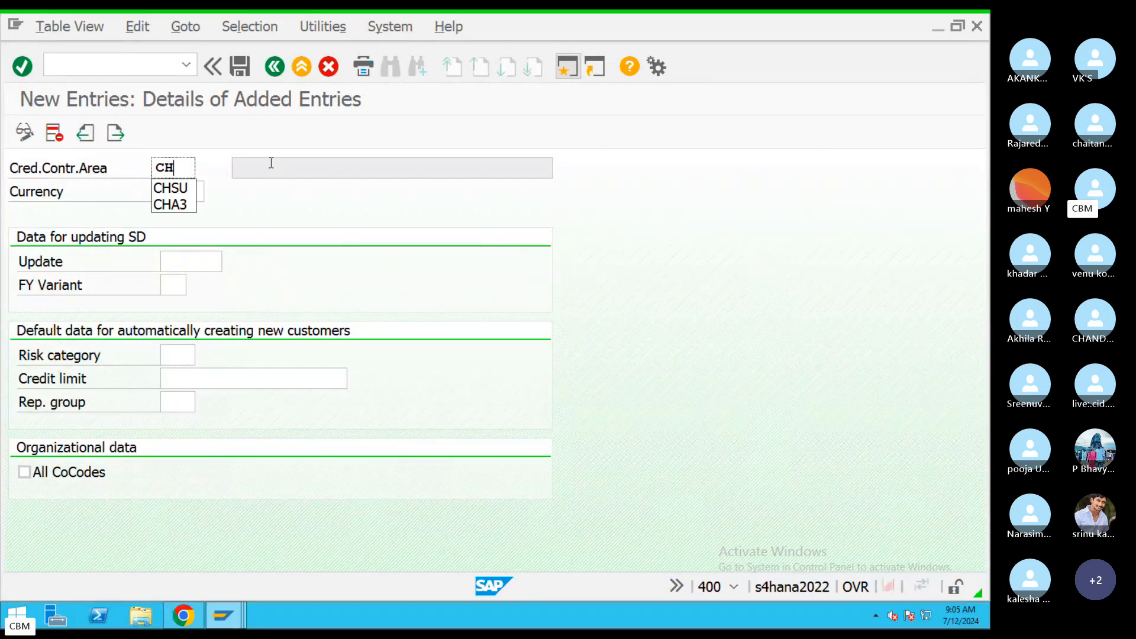
pyautogui.write('09')
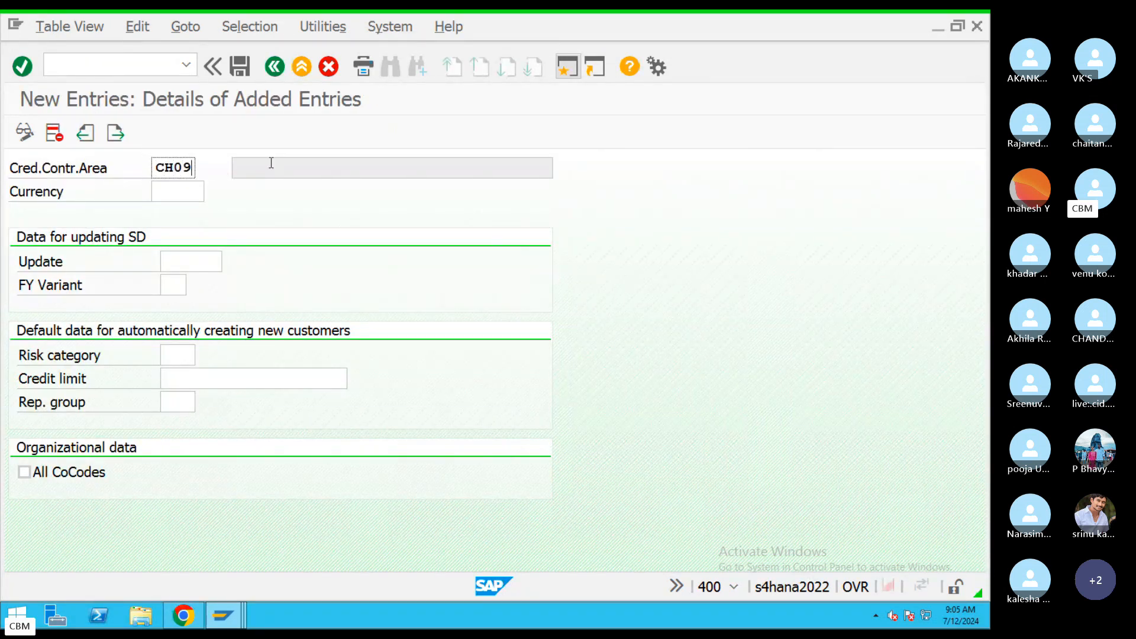
pyautogui.click(181, 191)
pyautogui.write('INR')
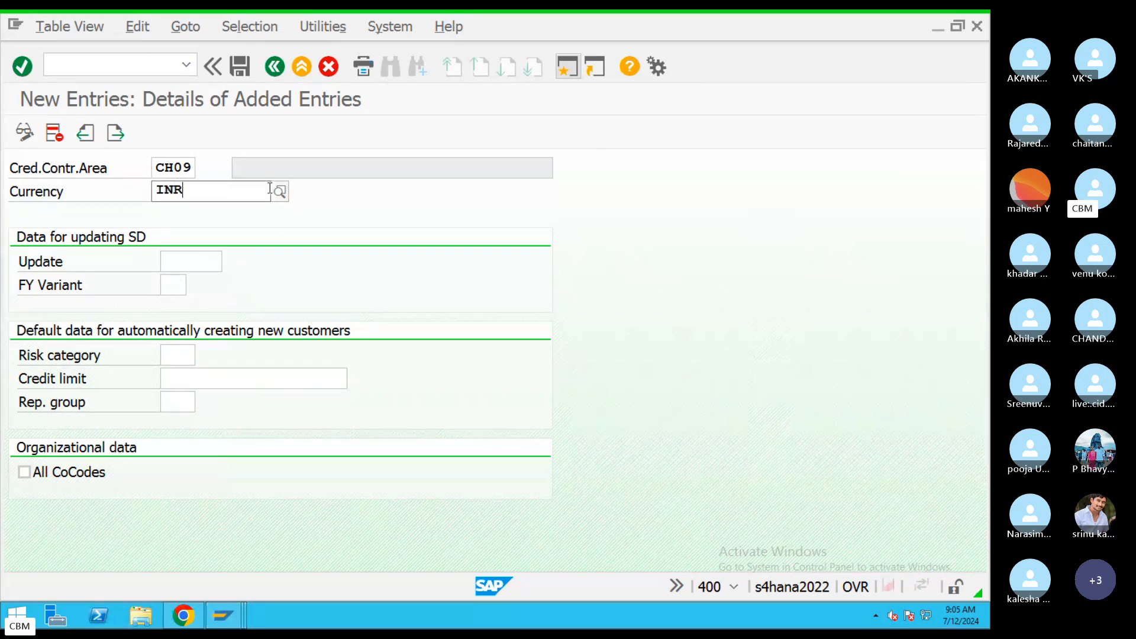
pyautogui.click(230, 373)
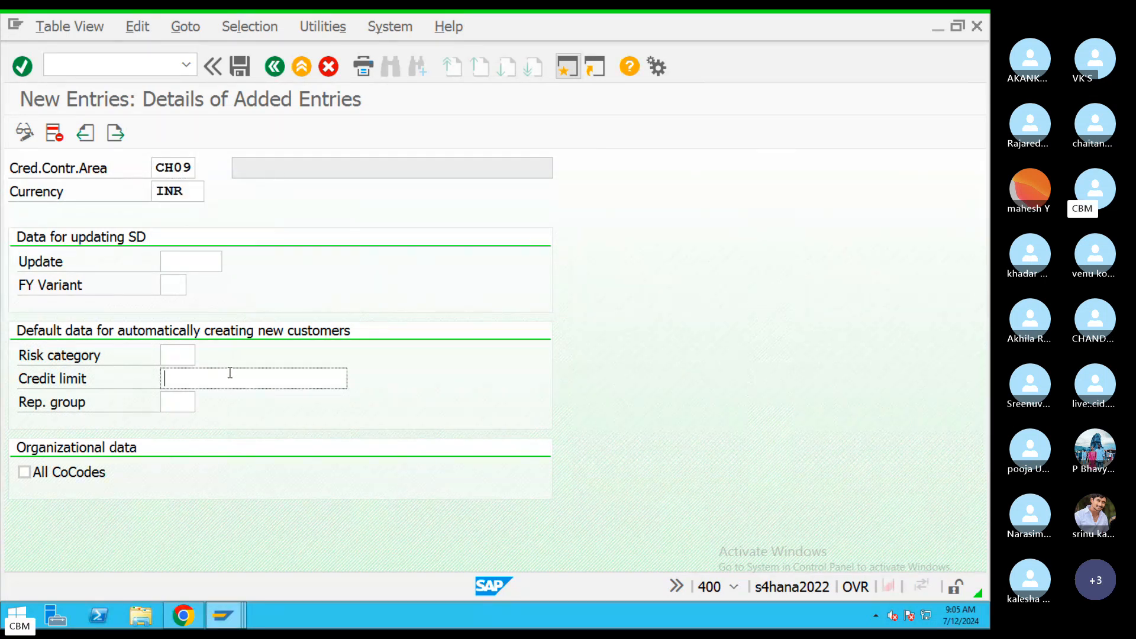
pyautogui.write('99999')
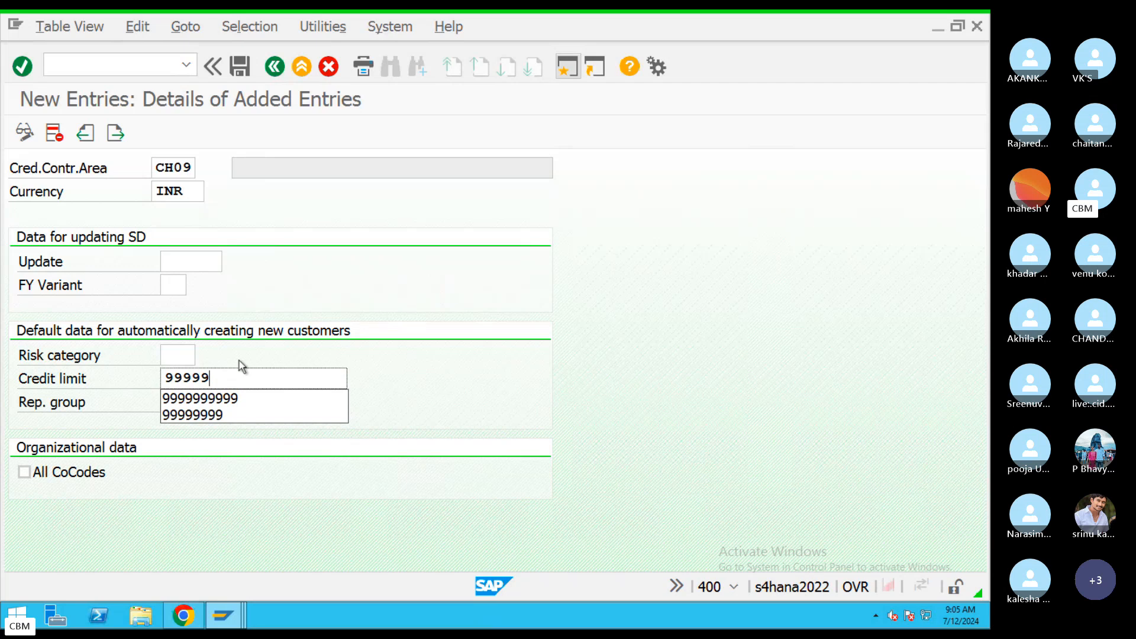
pyautogui.click(246, 401)
pyautogui.moveTo(279, 376); pyautogui.dragTo(116, 386)
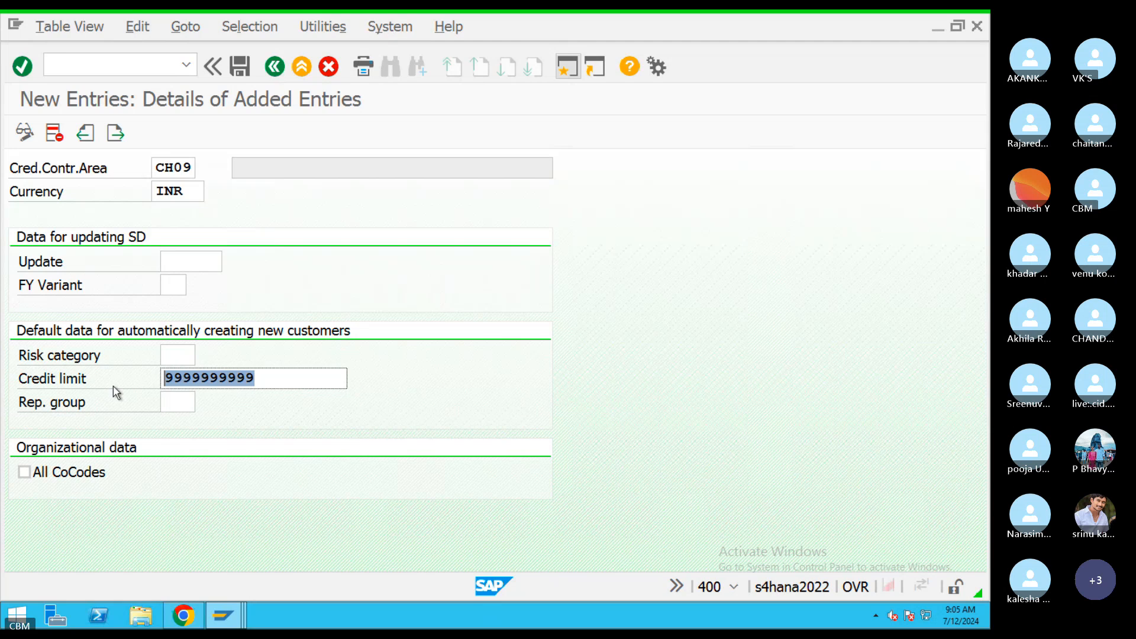
# Save CH09 in the customizing request and go back to the credit control area list.
pyautogui.click(235, 66)
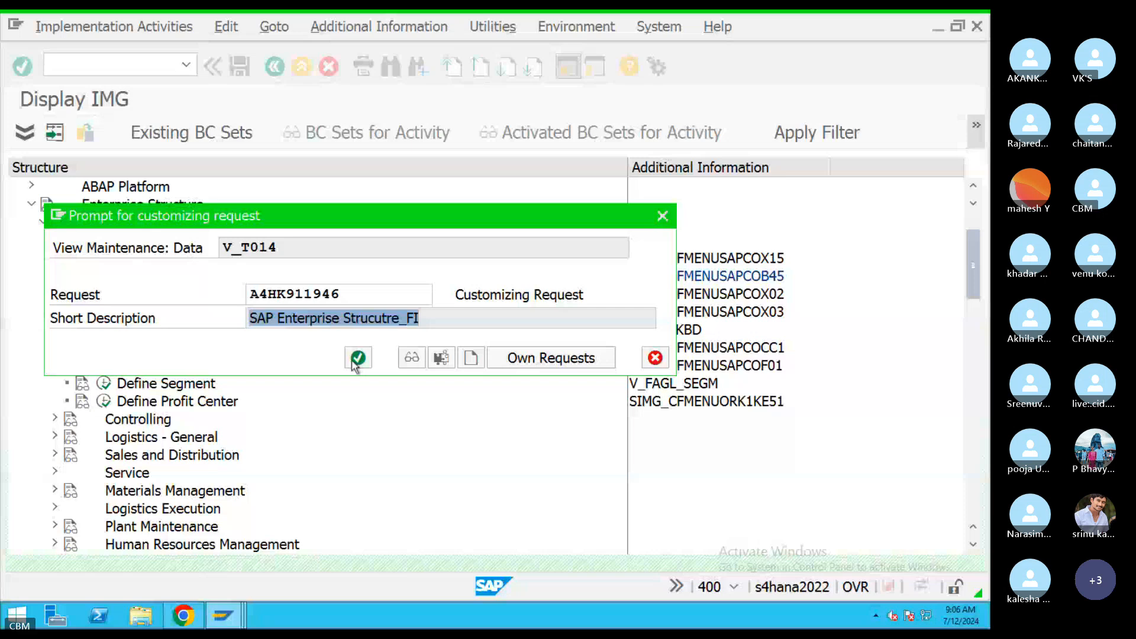
pyautogui.click(356, 358)
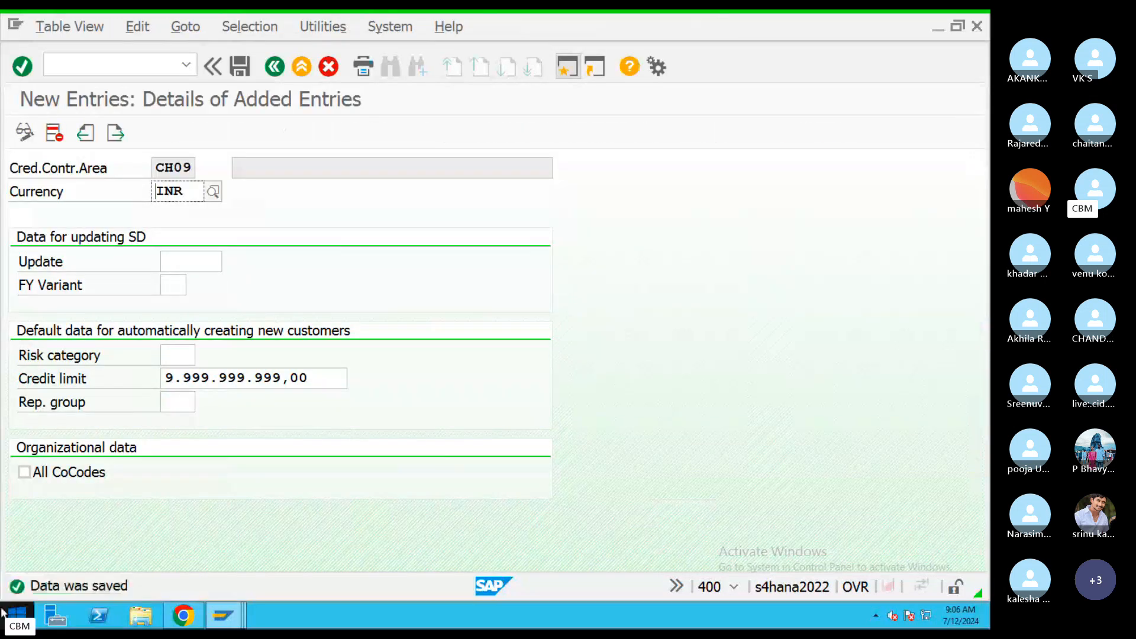
pyautogui.click(266, 74)
pyautogui.click(267, 74)
# View the Teams meeting participant grid, then switch back to SAP GUI.
pyautogui.click(269, 71)
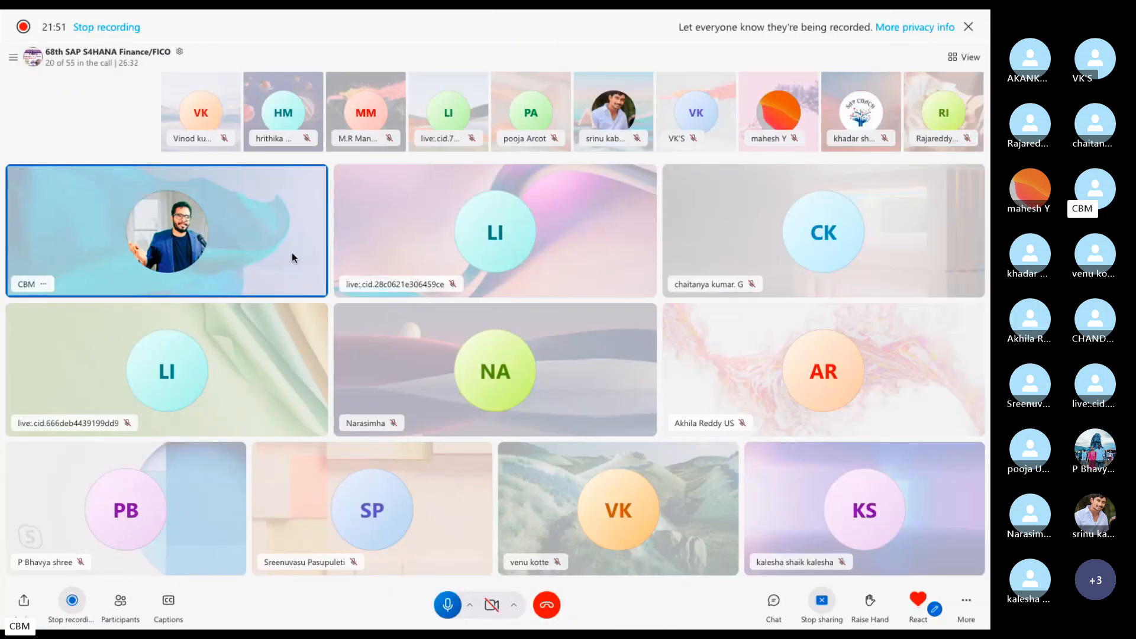
pyautogui.hotkey('ctrl', 'Left')
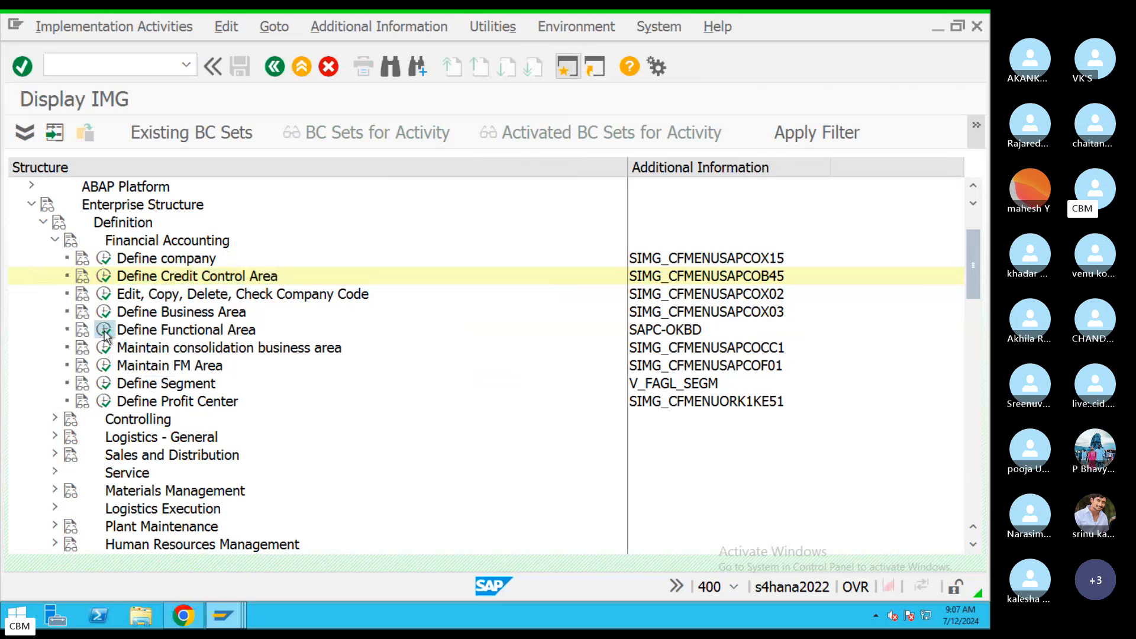
# In Define Functional Area, add new entry CHFINANCE named Finance.
pyautogui.click(105, 332)
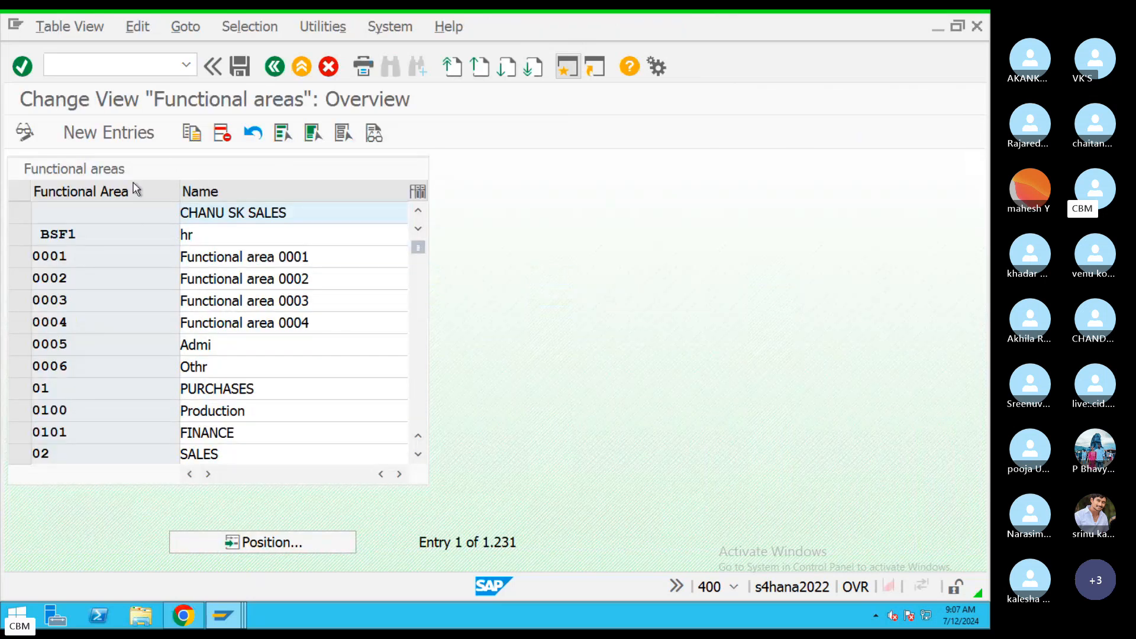
pyautogui.click(111, 130)
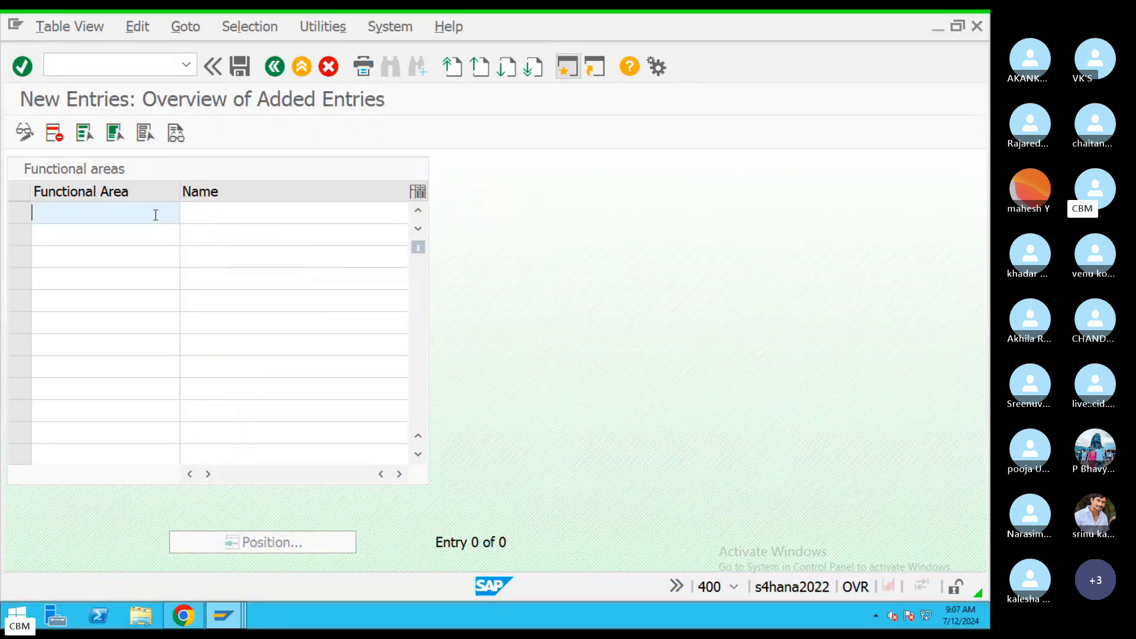
pyautogui.write('CHF')
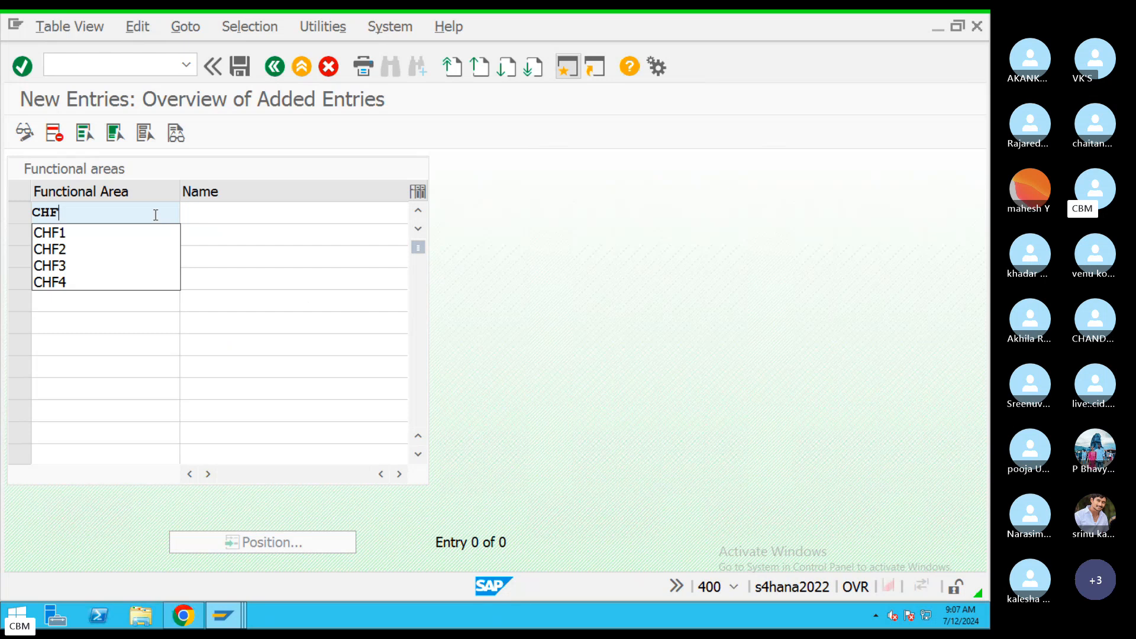
pyautogui.write('iNANCE')
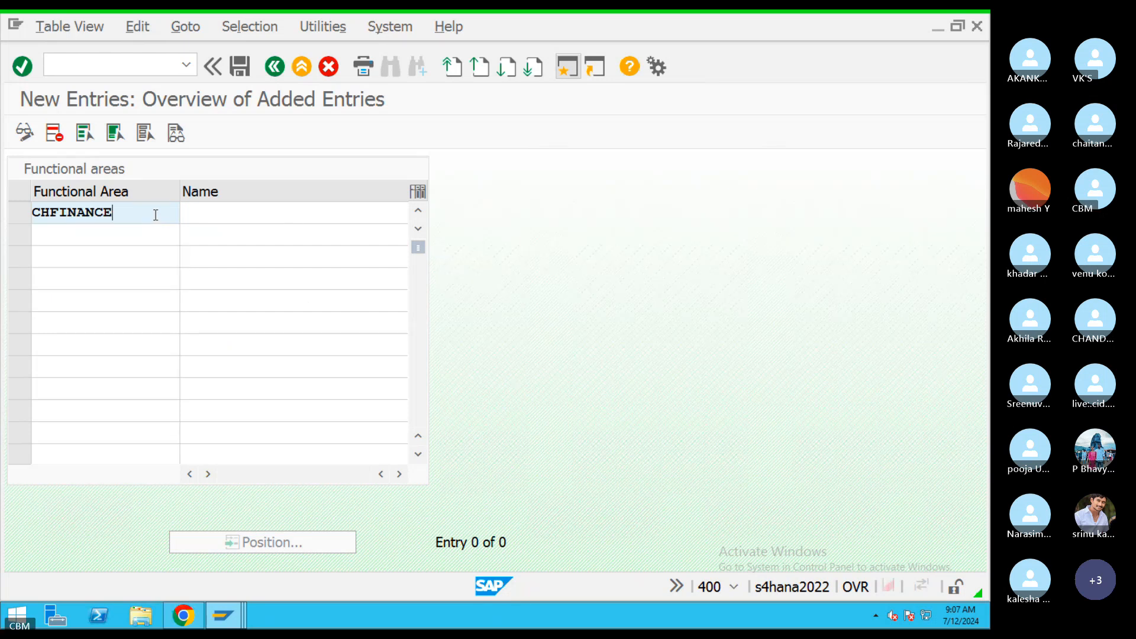
pyautogui.click(299, 218)
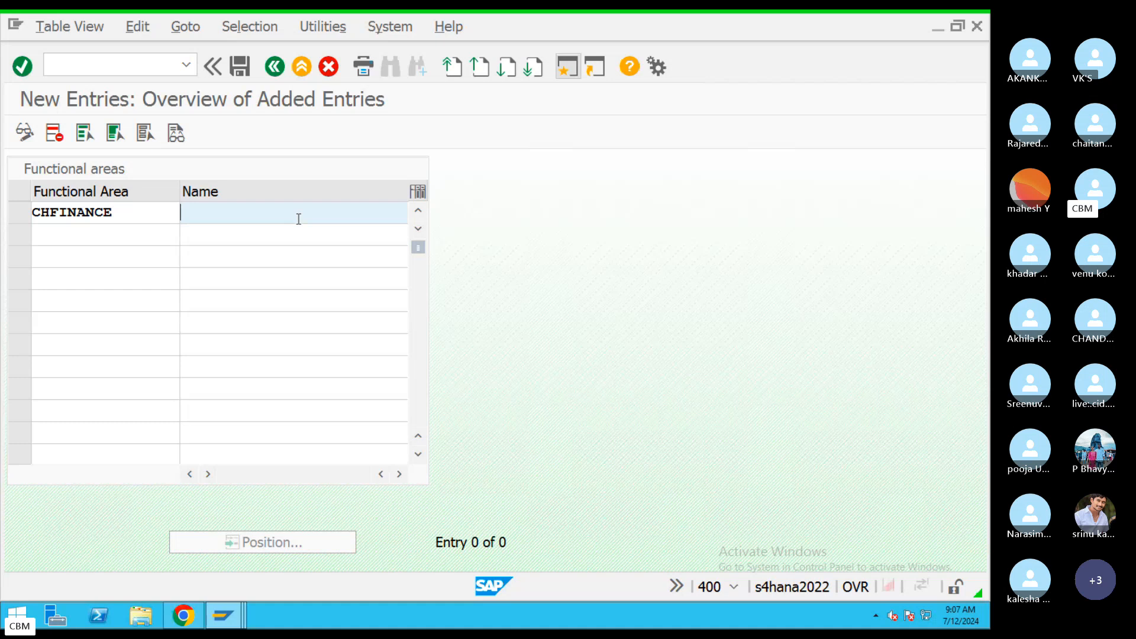
pyautogui.write('Fina')
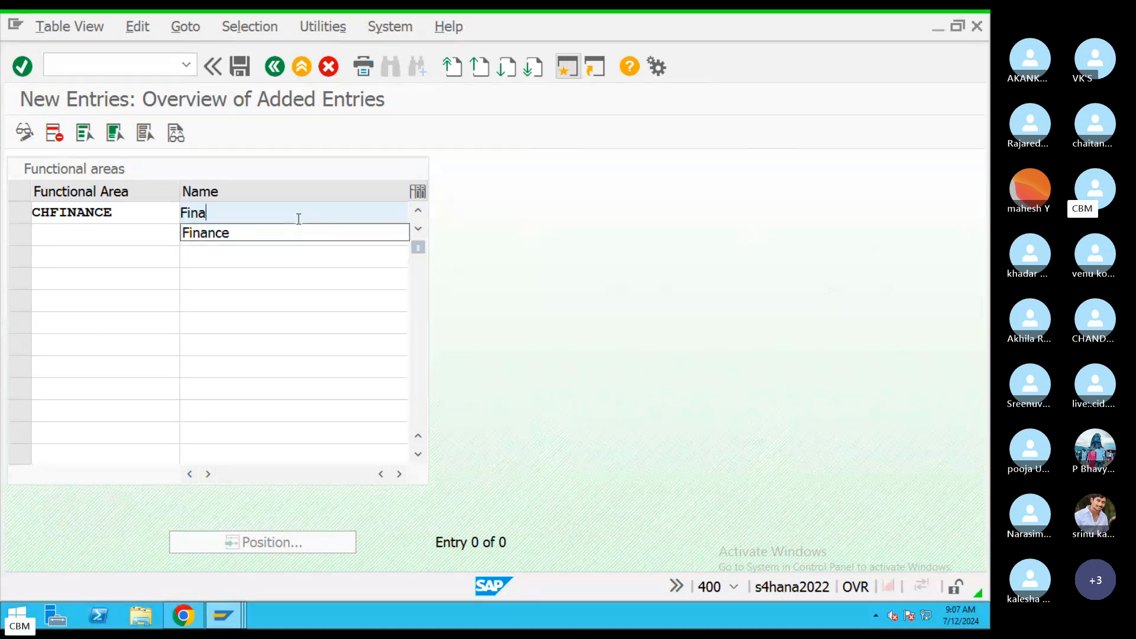
pyautogui.click(205, 232)
# Add functional areas CHHR named HR and CHSALES named SALES.
pyautogui.click(100, 237)
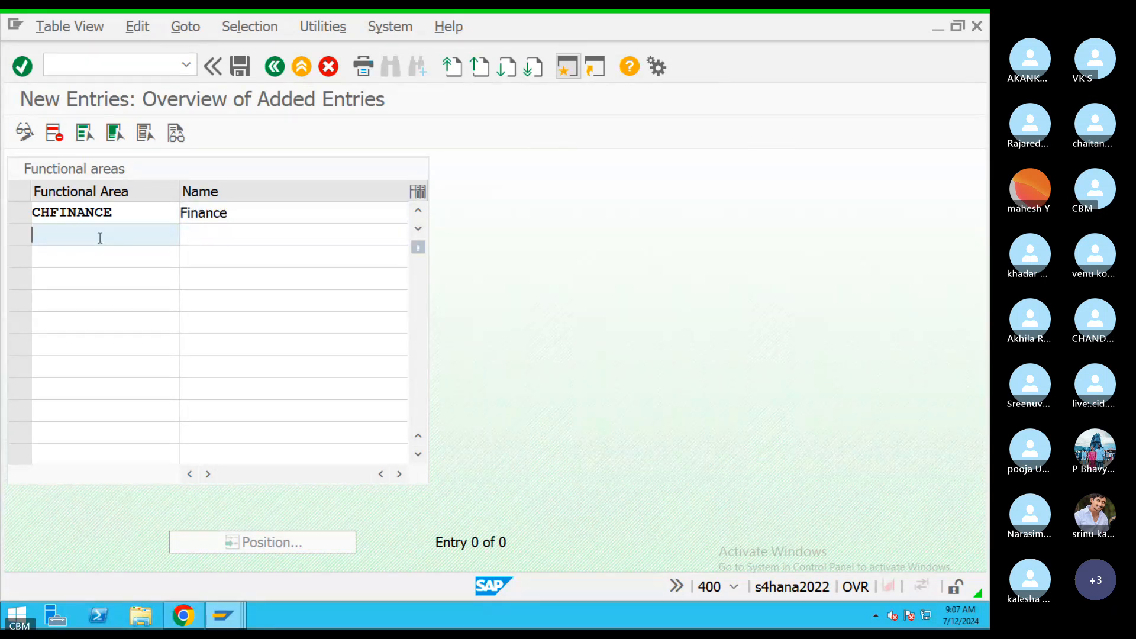
pyautogui.write('CHHR')
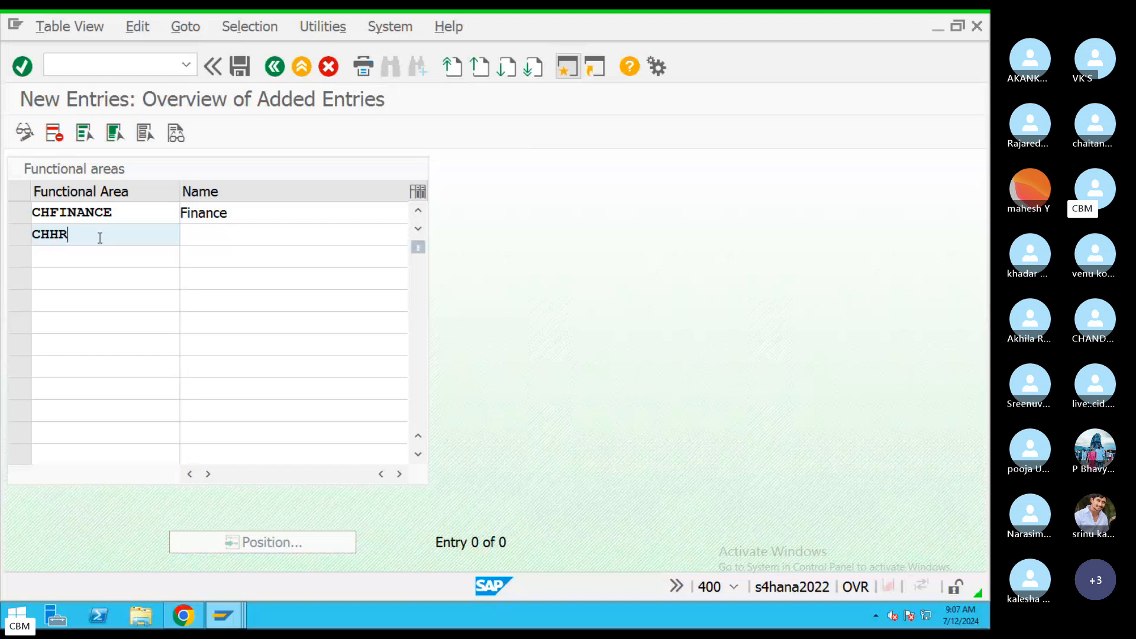
pyautogui.click(199, 234)
pyautogui.write('HR')
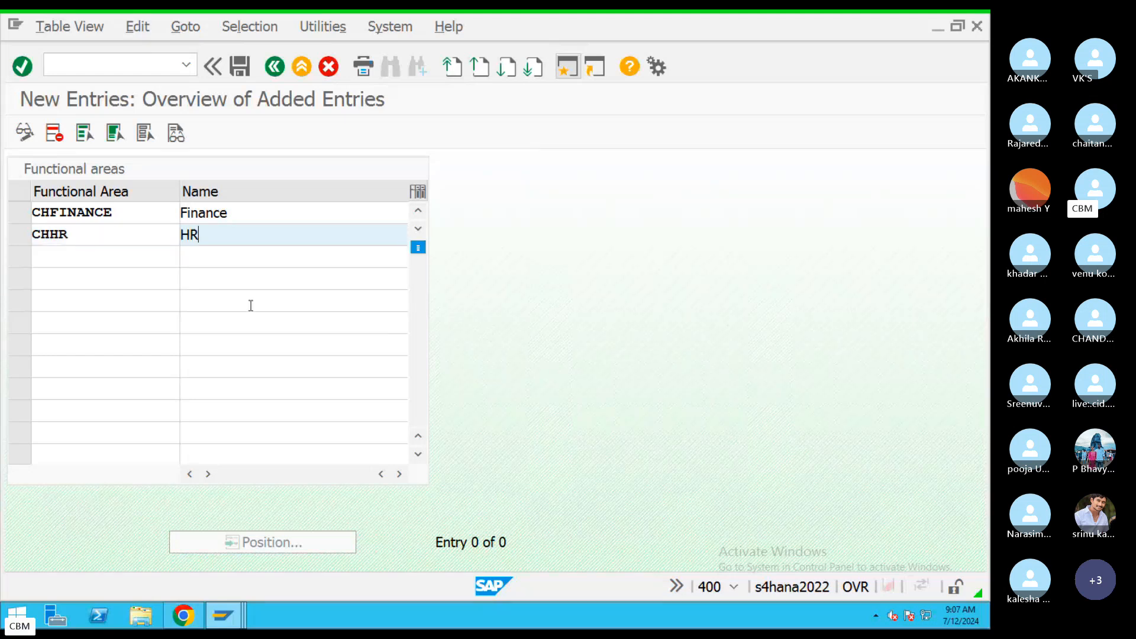
pyautogui.press('Tab')
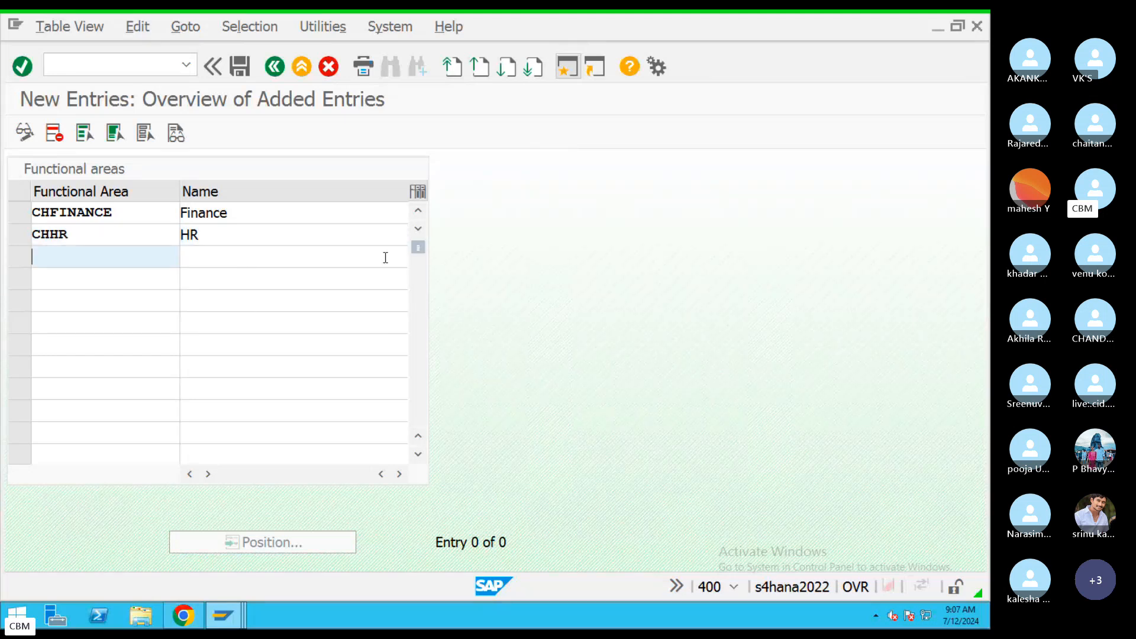
pyautogui.write('CH')
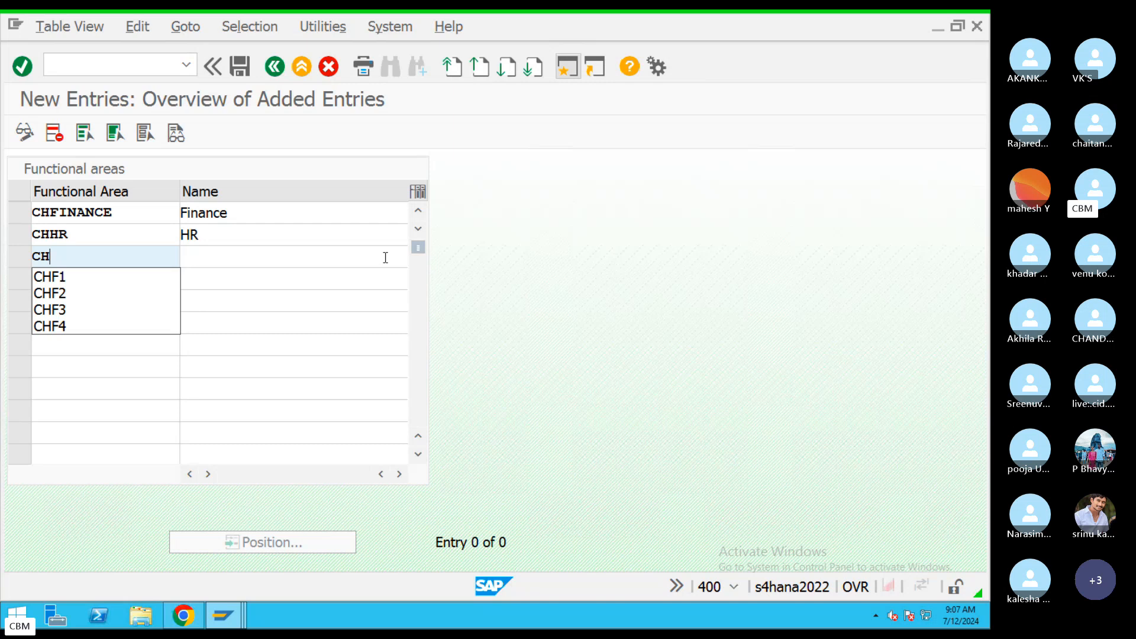
pyautogui.write('MA')
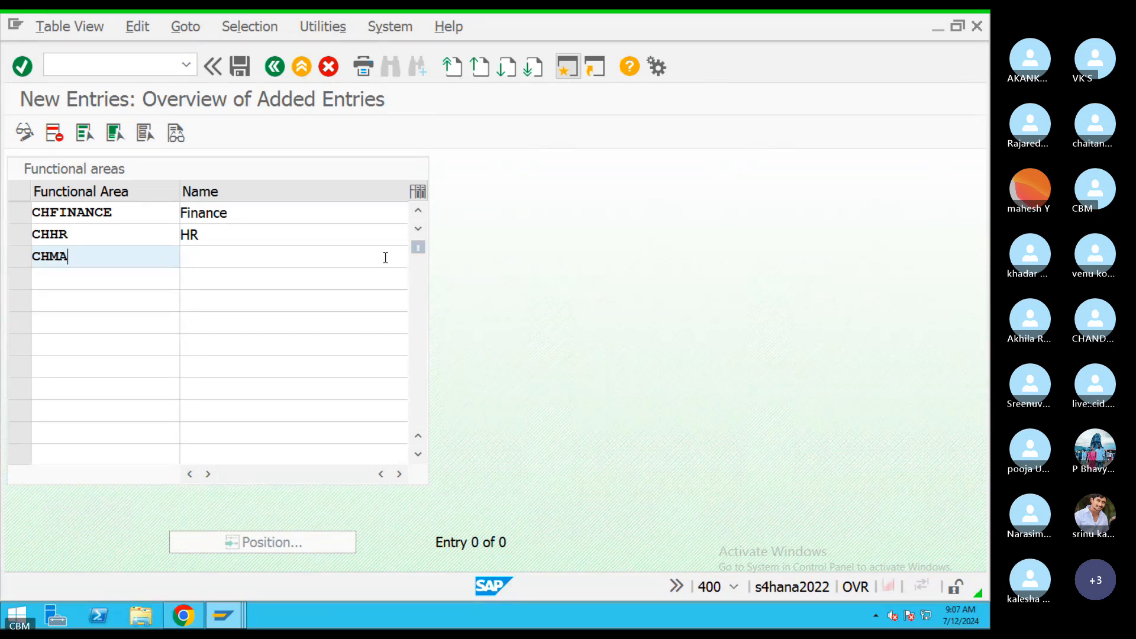
pyautogui.press('BackSpace')
pyautogui.press('BackSpace')
pyautogui.write('SAKES')
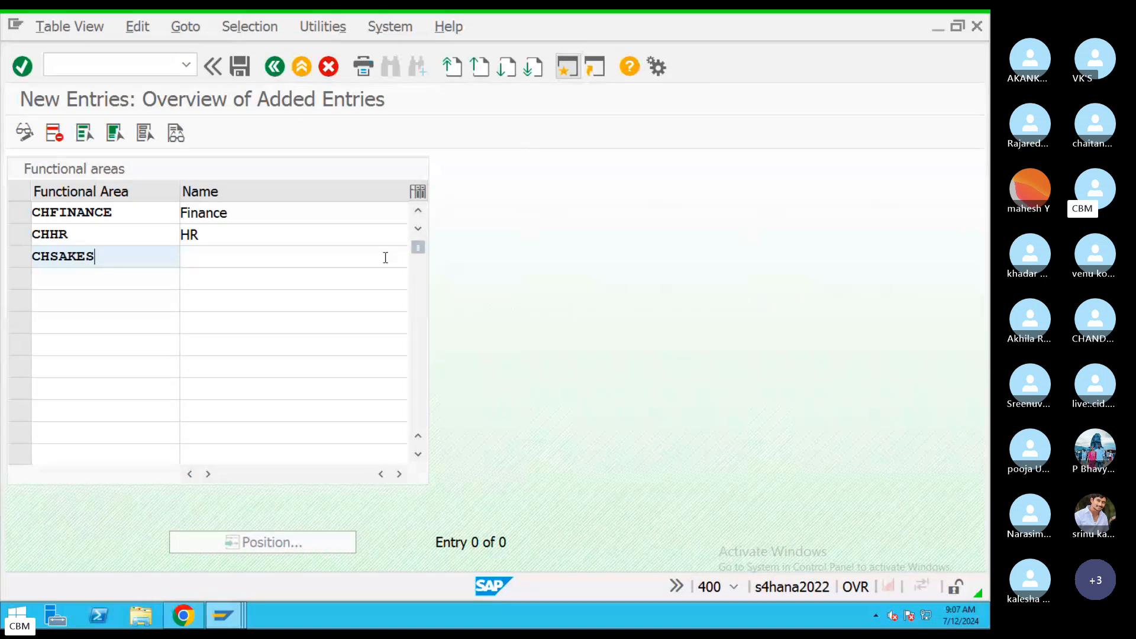
pyautogui.press('BackSpace')
pyautogui.press('BackSpace')
pyautogui.press('BackSpace')
pyautogui.write('LES')
pyautogui.click(275, 261)
pyautogui.write('SA')
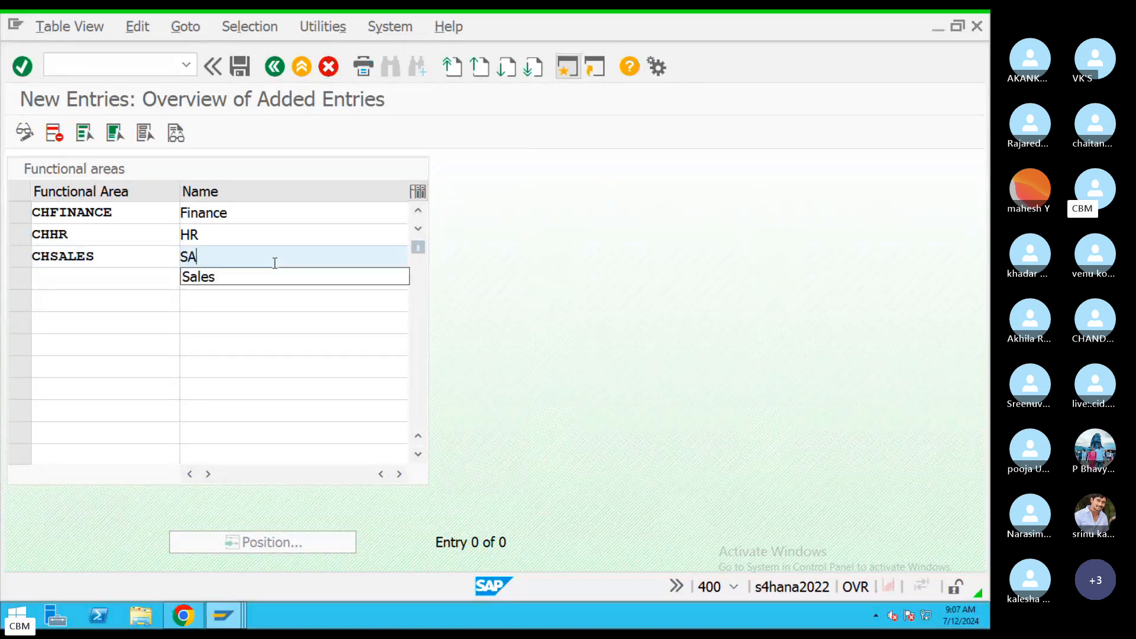
pyautogui.write('LES')
# Save the three functional areas in the customizing request and return to the IMG tree.
pyautogui.click(241, 66)
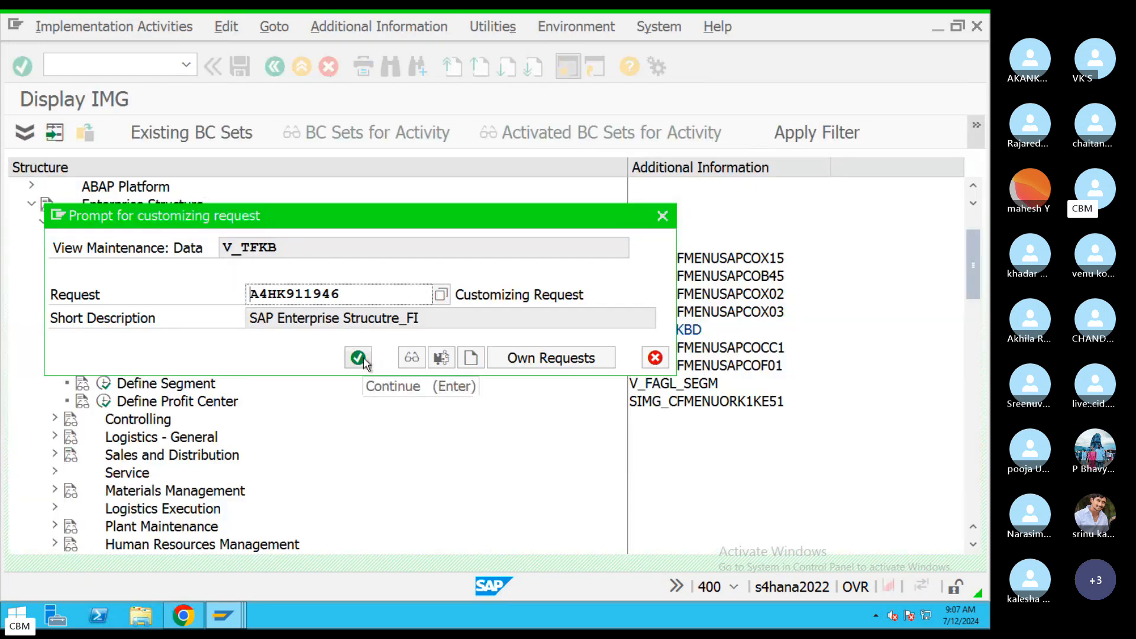
pyautogui.click(358, 358)
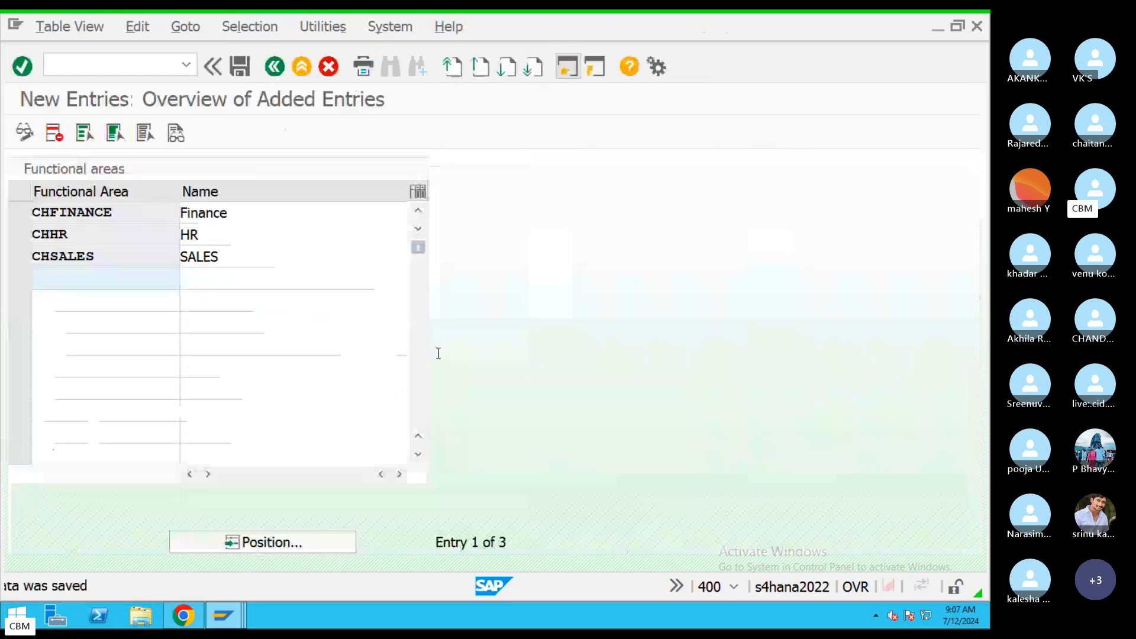
pyautogui.click(275, 68)
pyautogui.click(274, 66)
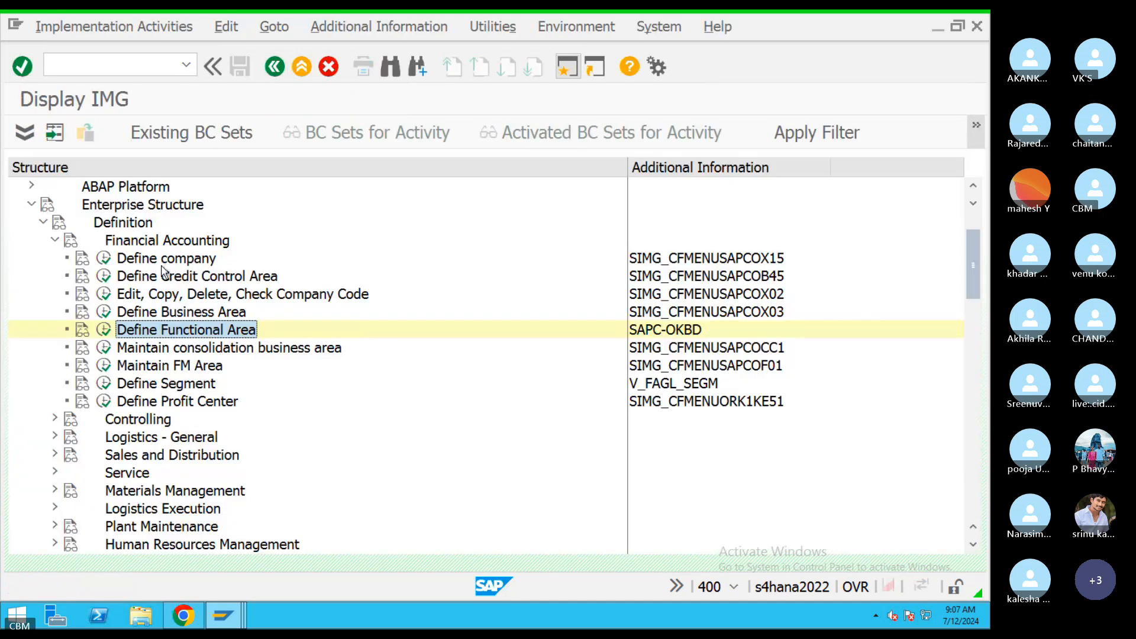
pyautogui.click(164, 261)
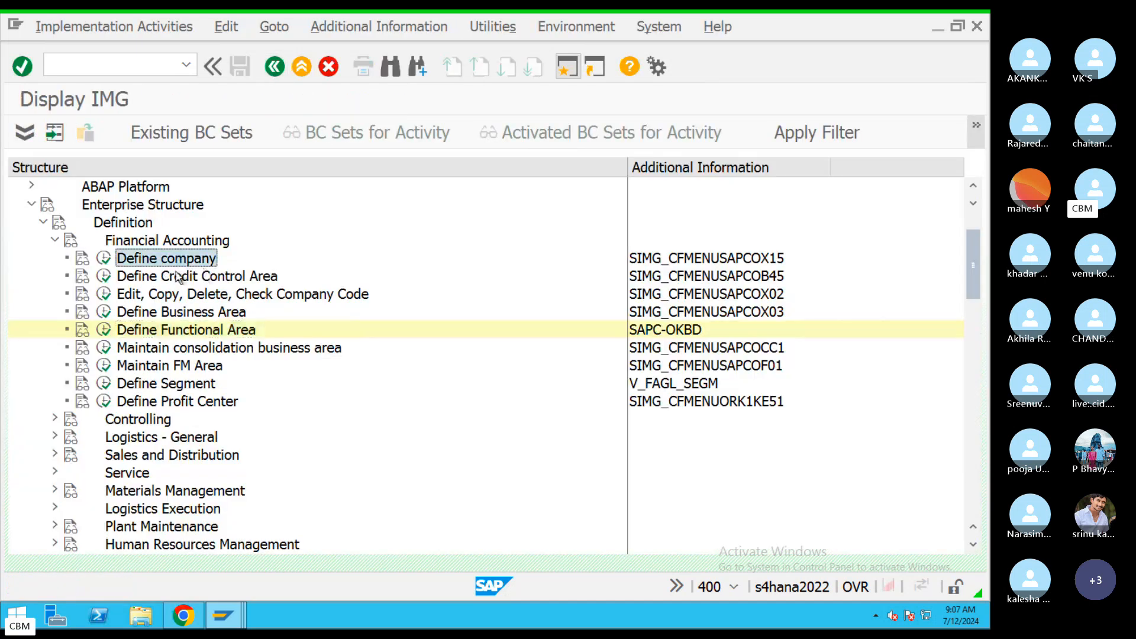
# Highlight each Financial Accounting definition activity, from credit control area down to Define Profit Center.
pyautogui.click(231, 277)
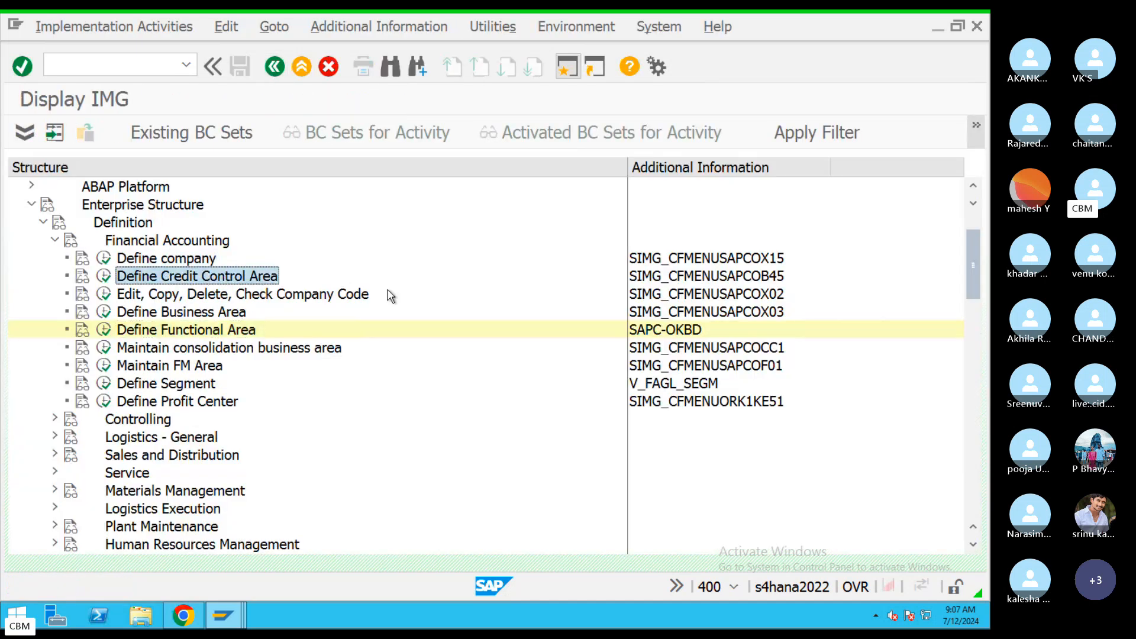
pyautogui.click(277, 296)
pyautogui.click(214, 314)
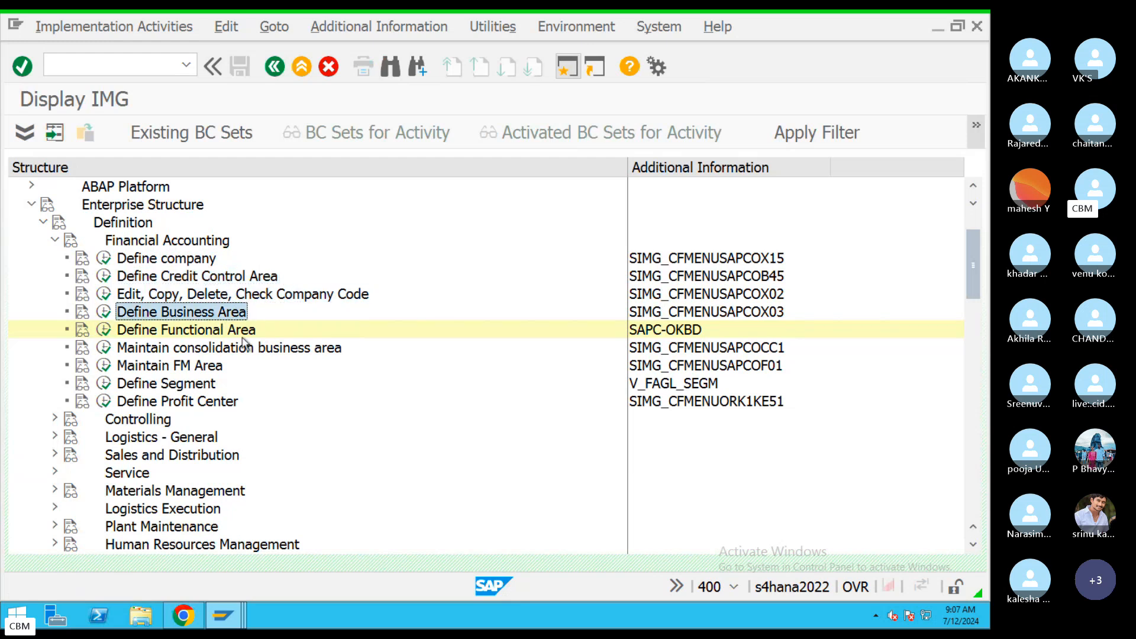
pyautogui.click(240, 332)
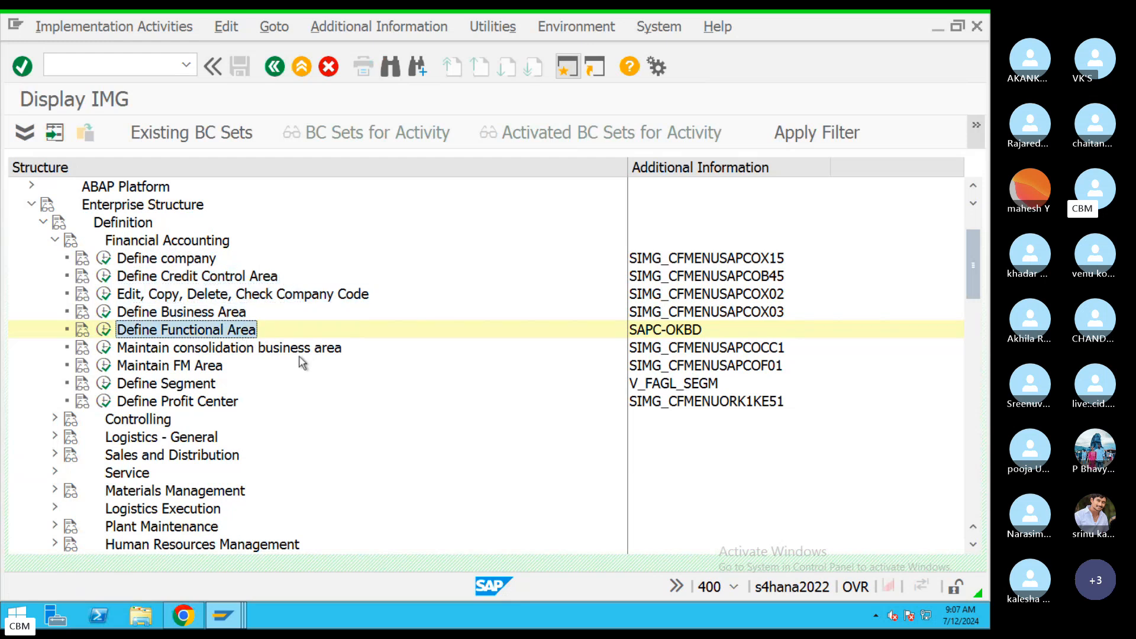
pyautogui.click(270, 350)
pyautogui.click(188, 370)
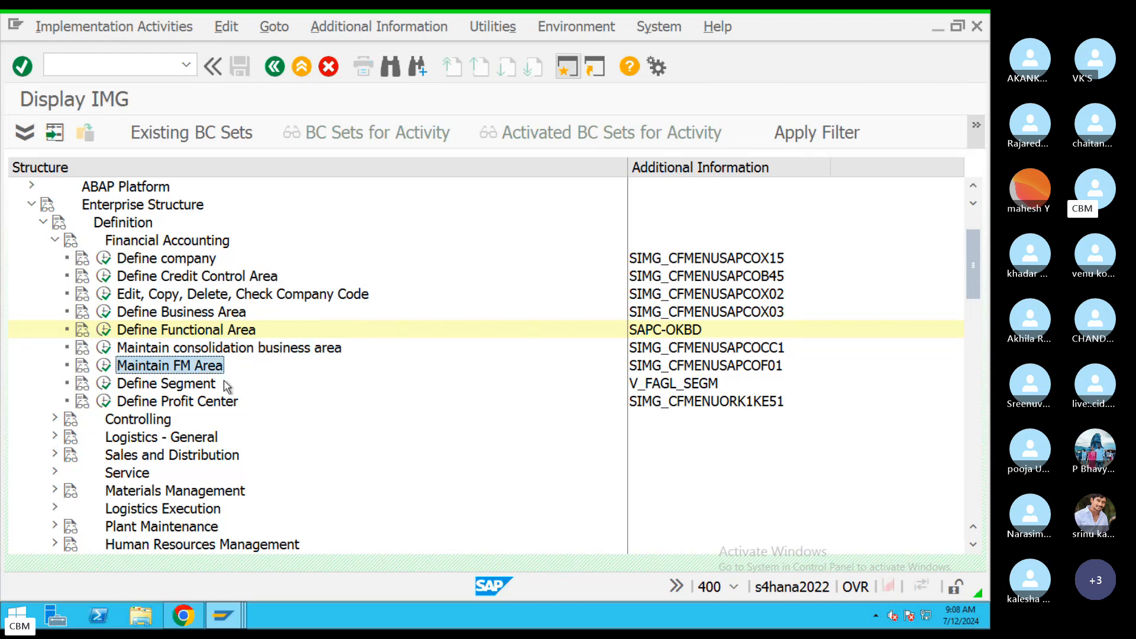
pyautogui.click(228, 386)
pyautogui.click(188, 401)
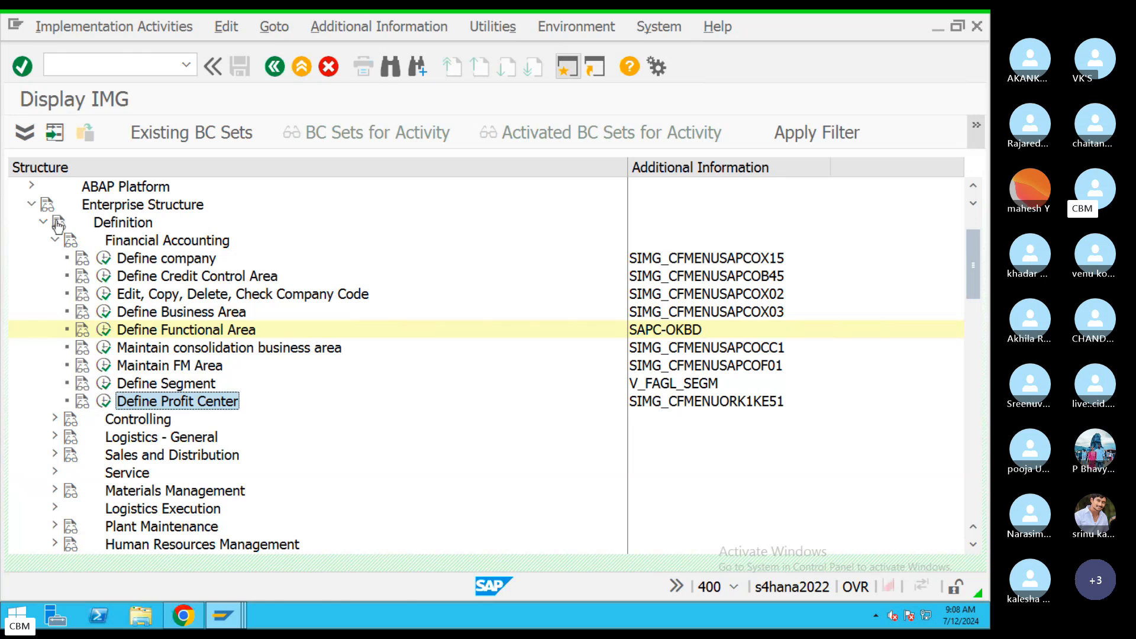
# Scroll to the Financial Accounting assignment activities and select Assign company code to company.
pyautogui.moveTo(975, 264); pyautogui.dragTo(972, 318)
pyautogui.click(168, 419)
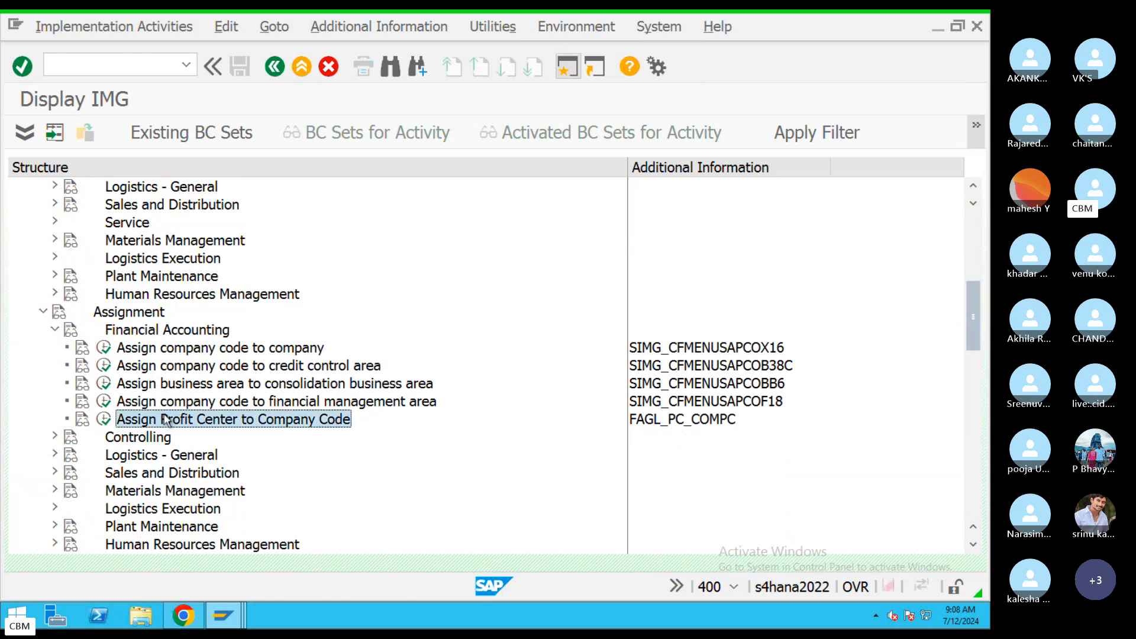
pyautogui.click(158, 401)
pyautogui.click(157, 366)
pyautogui.click(161, 348)
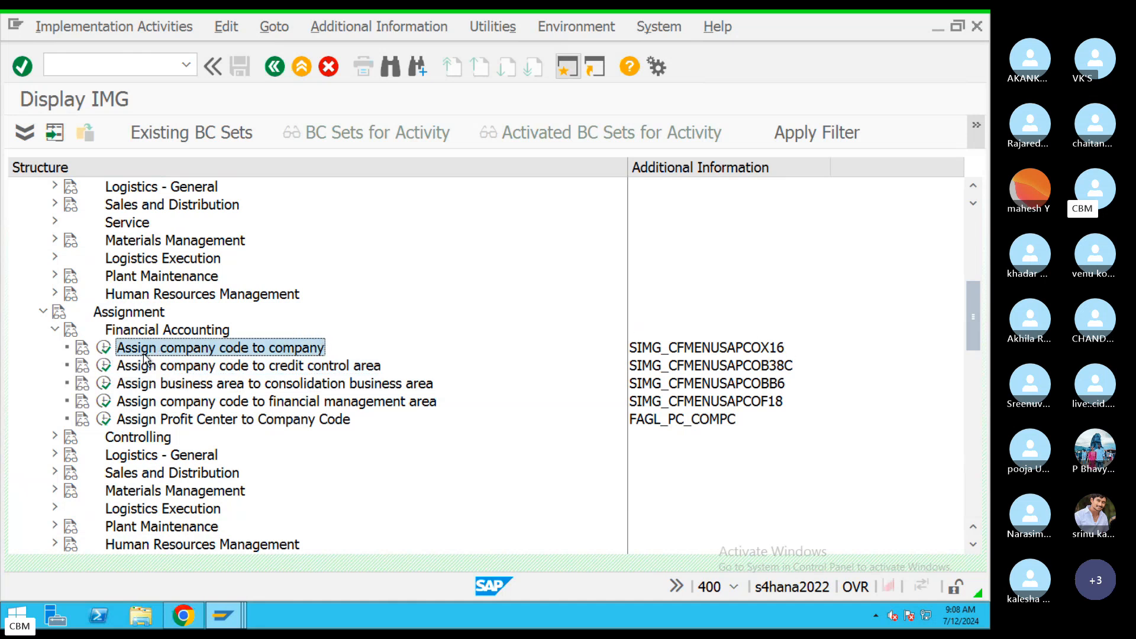
# Run the company code to company assignment, locate CH09 and assign it company CHASK.
pyautogui.click(105, 347)
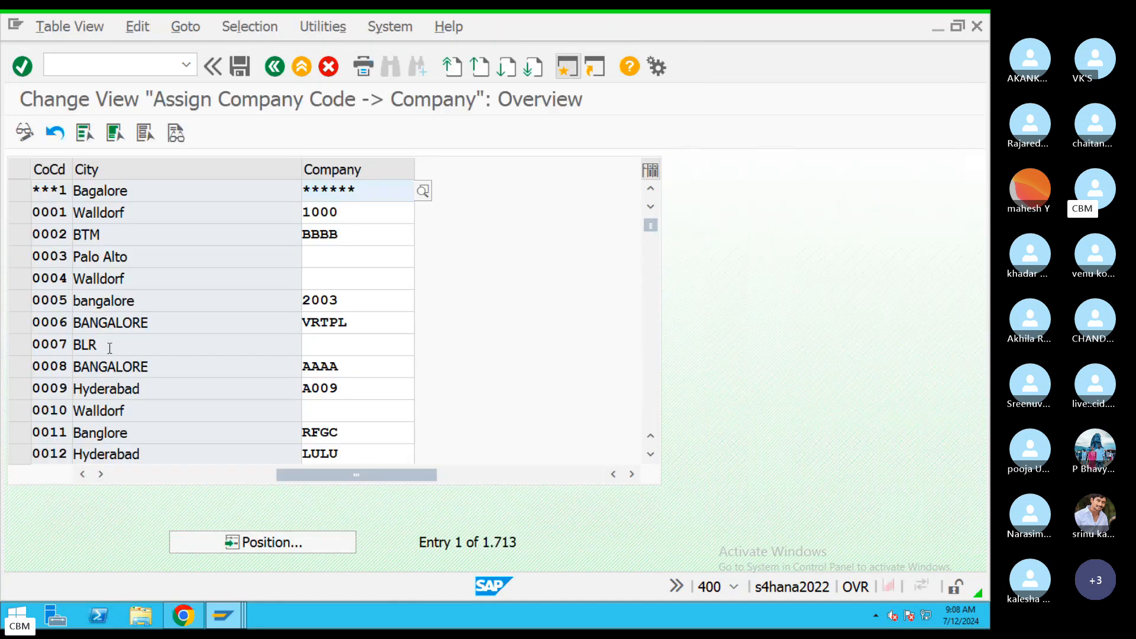
pyautogui.click(291, 542)
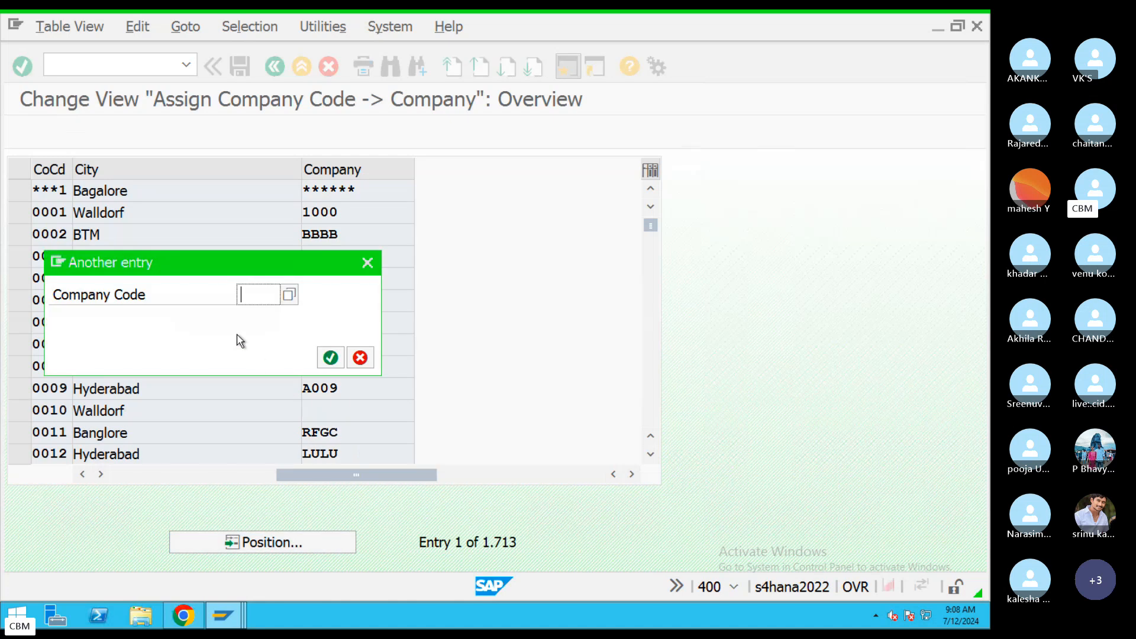
pyautogui.write('CH09')
pyautogui.press('Return')
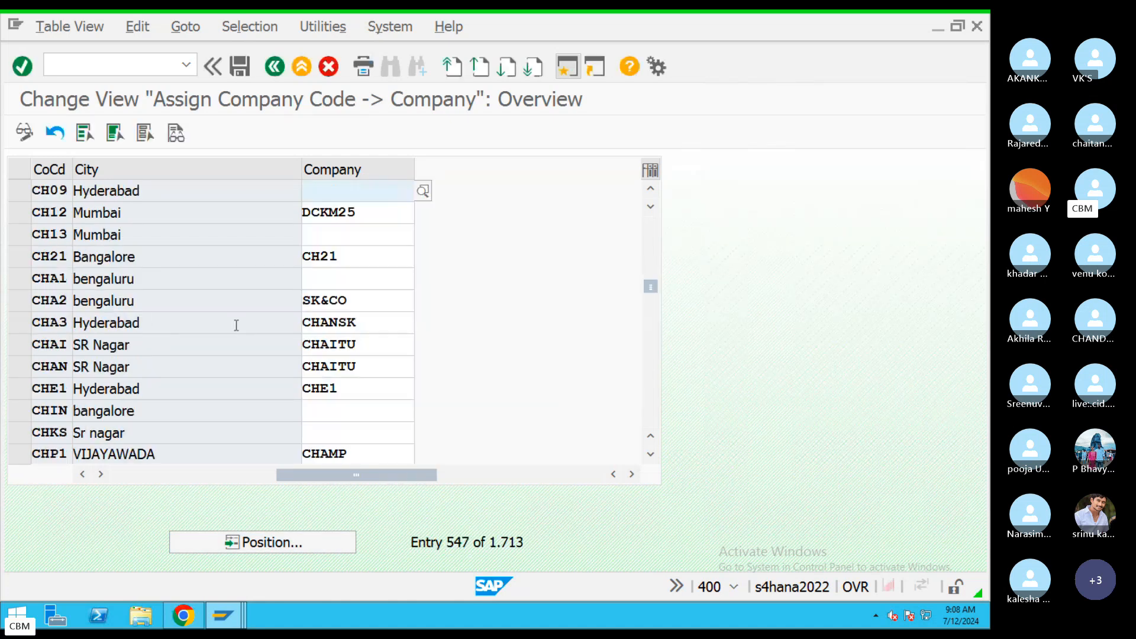
pyautogui.click(407, 192)
pyautogui.write('CHS')
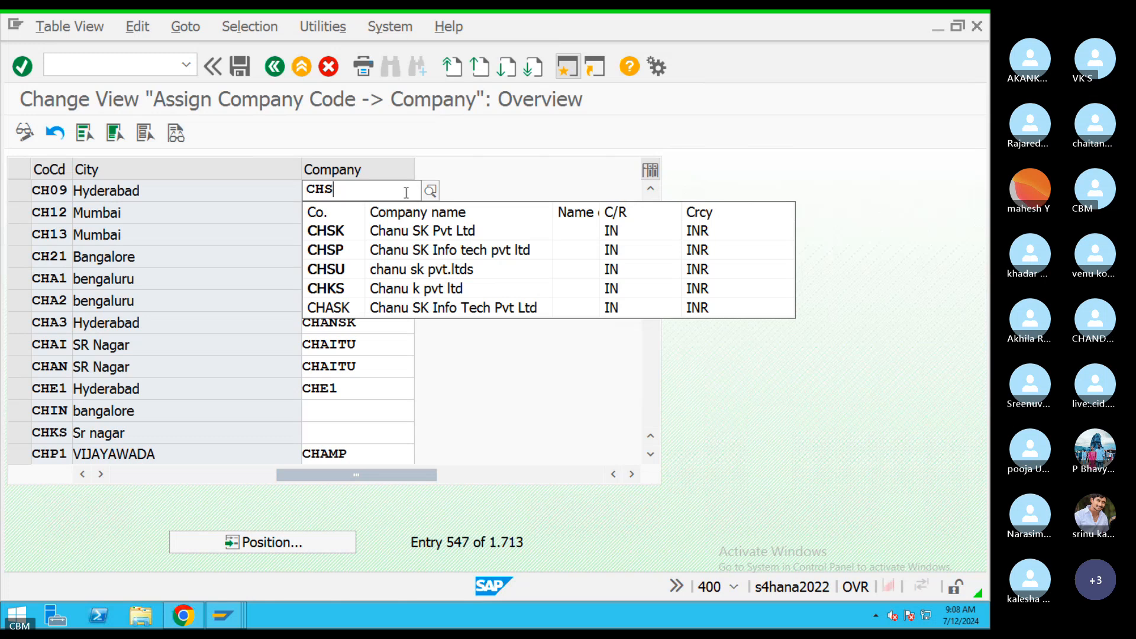
pyautogui.click(462, 306)
# Verify CH09 shows CHASK, save it in the customizing request and go back.
pyautogui.doubleClick(299, 192)
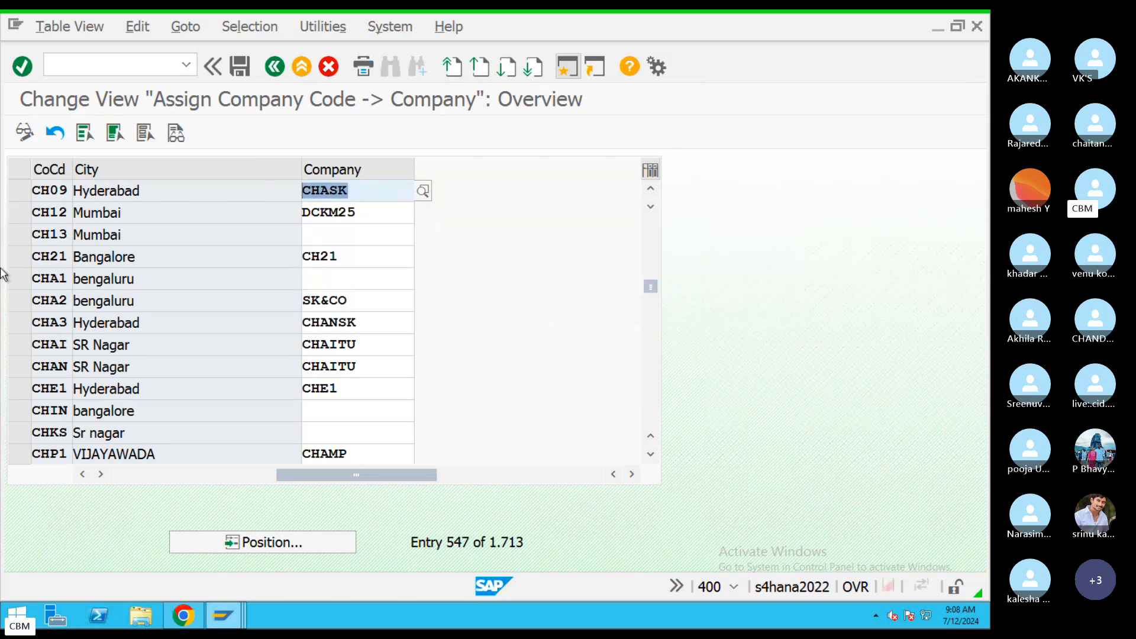
pyautogui.moveTo(69, 190); pyautogui.dragTo(22, 190)
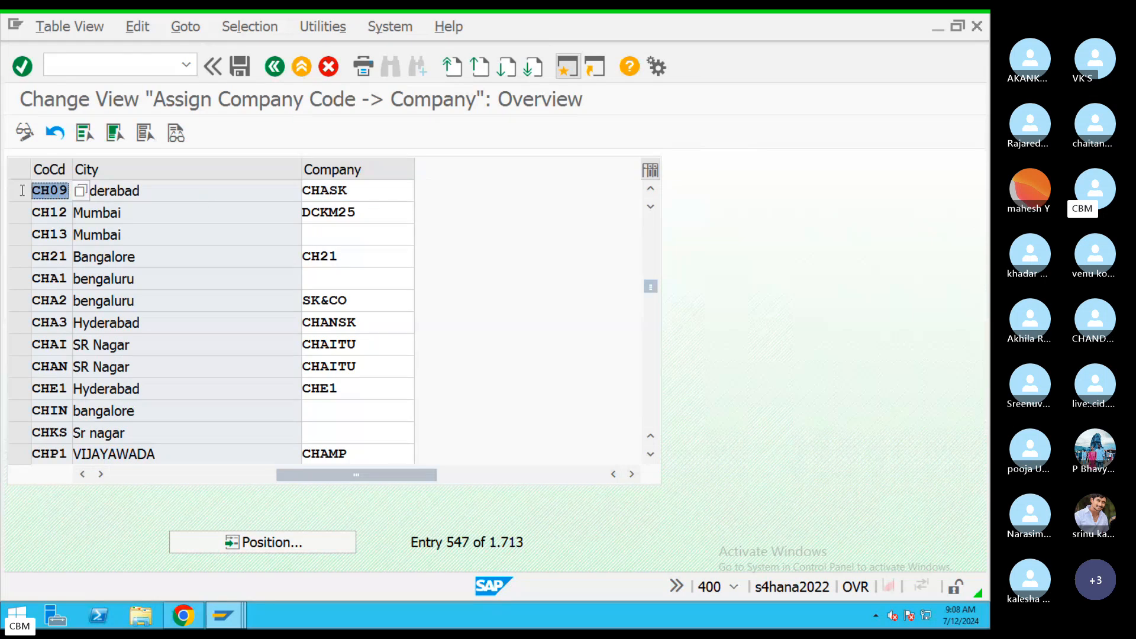
pyautogui.doubleClick(343, 193)
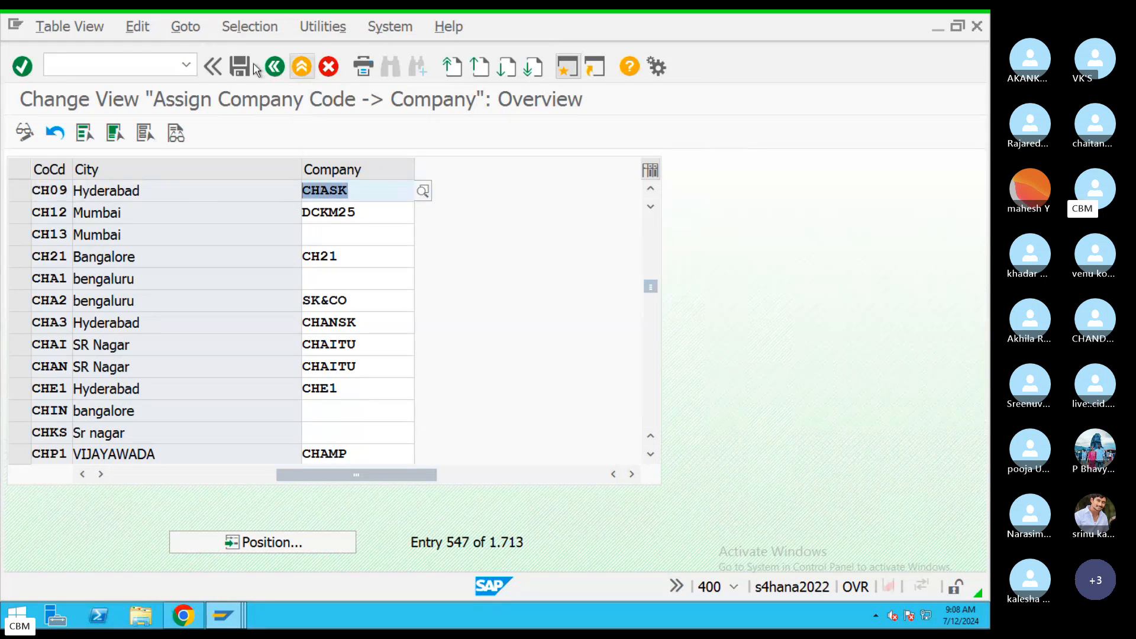
pyautogui.click(242, 67)
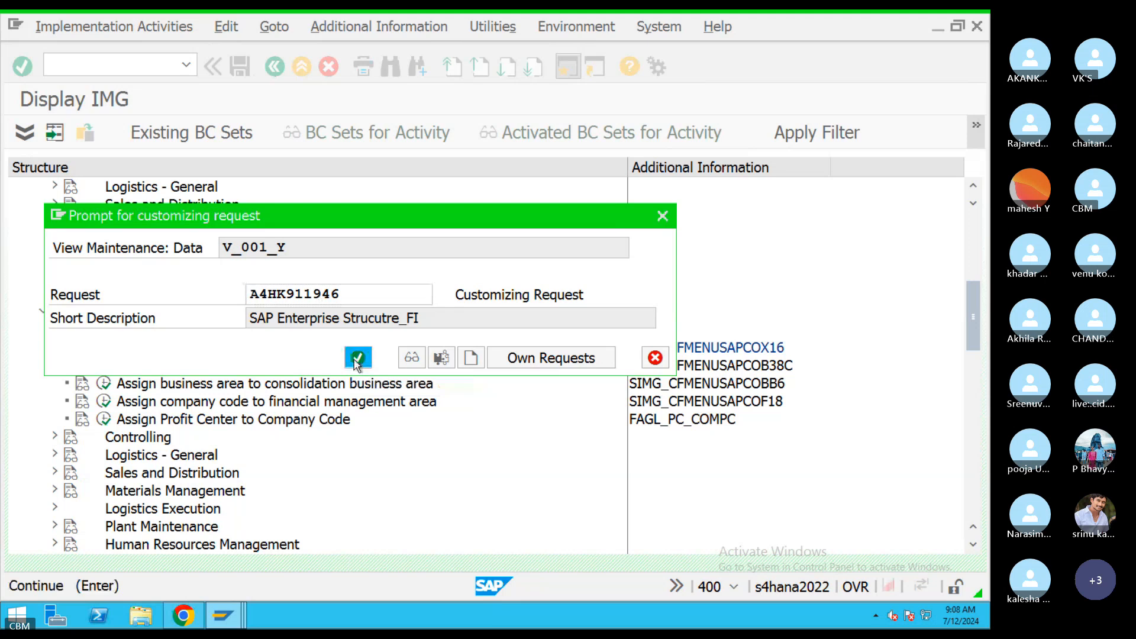
pyautogui.click(358, 358)
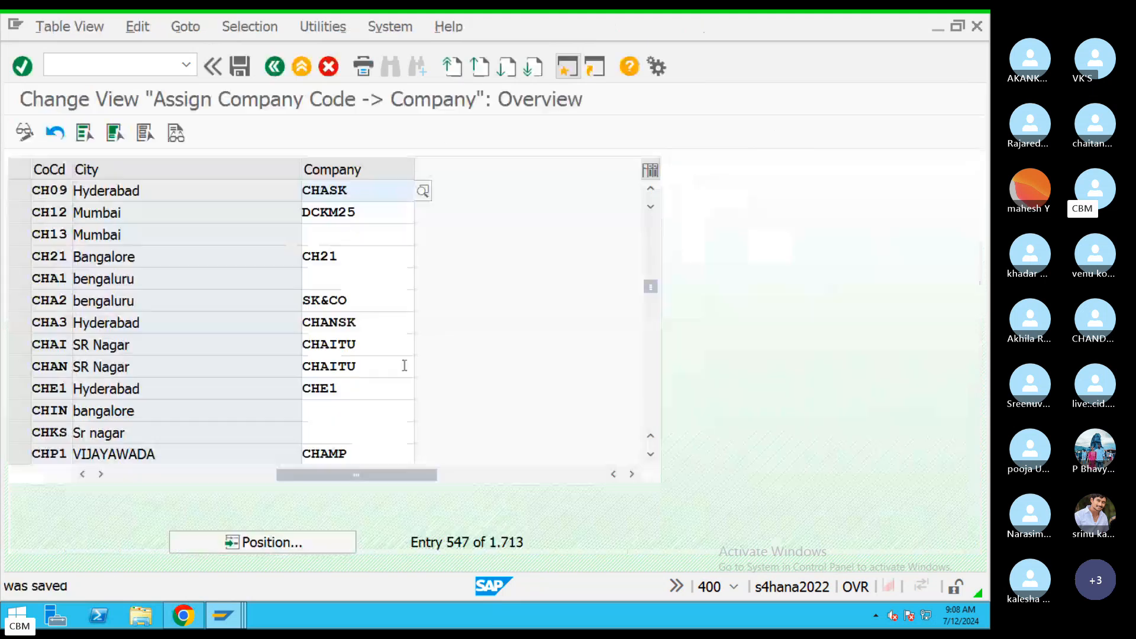
pyautogui.click(277, 67)
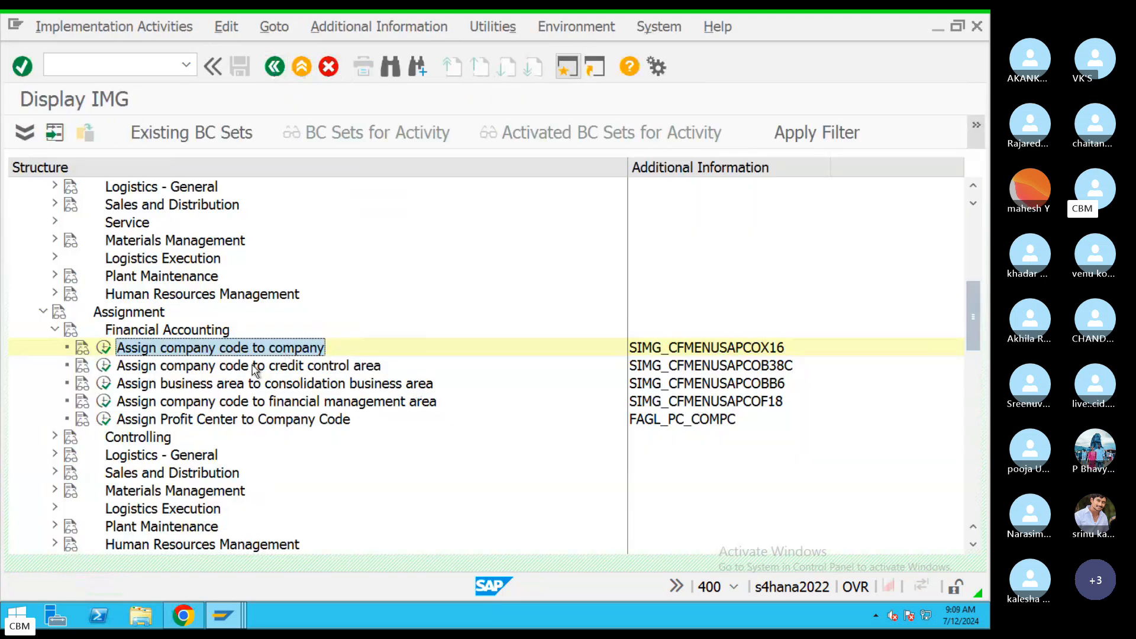
# In Assign company code to credit control area, locate company code CH09 and enter credit control area CH09.
pyautogui.click(266, 368)
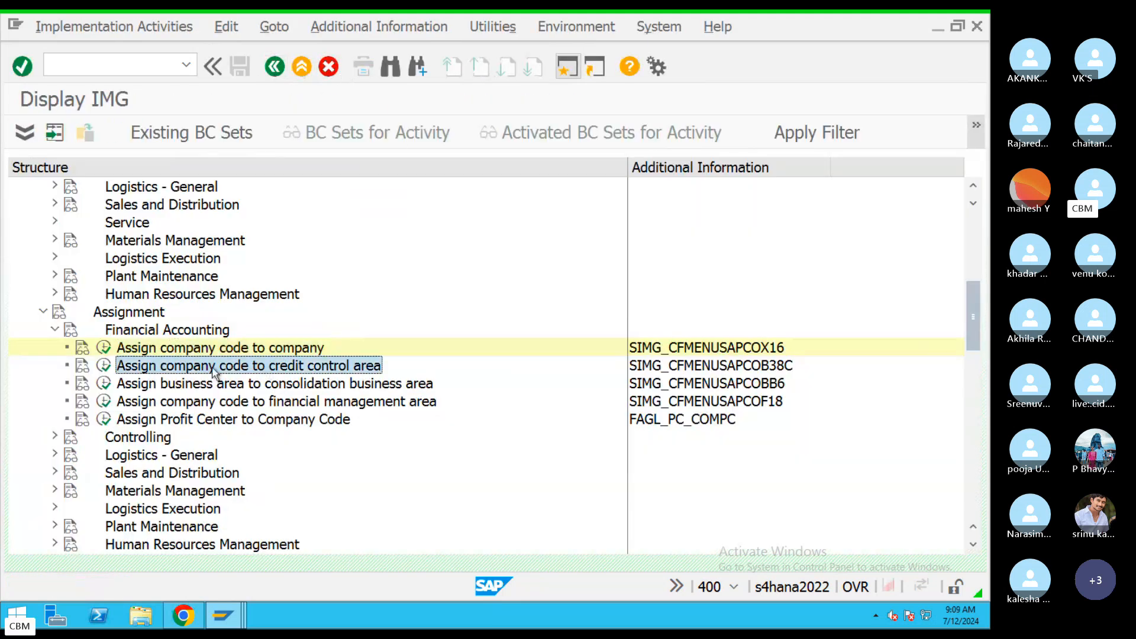
pyautogui.click(104, 367)
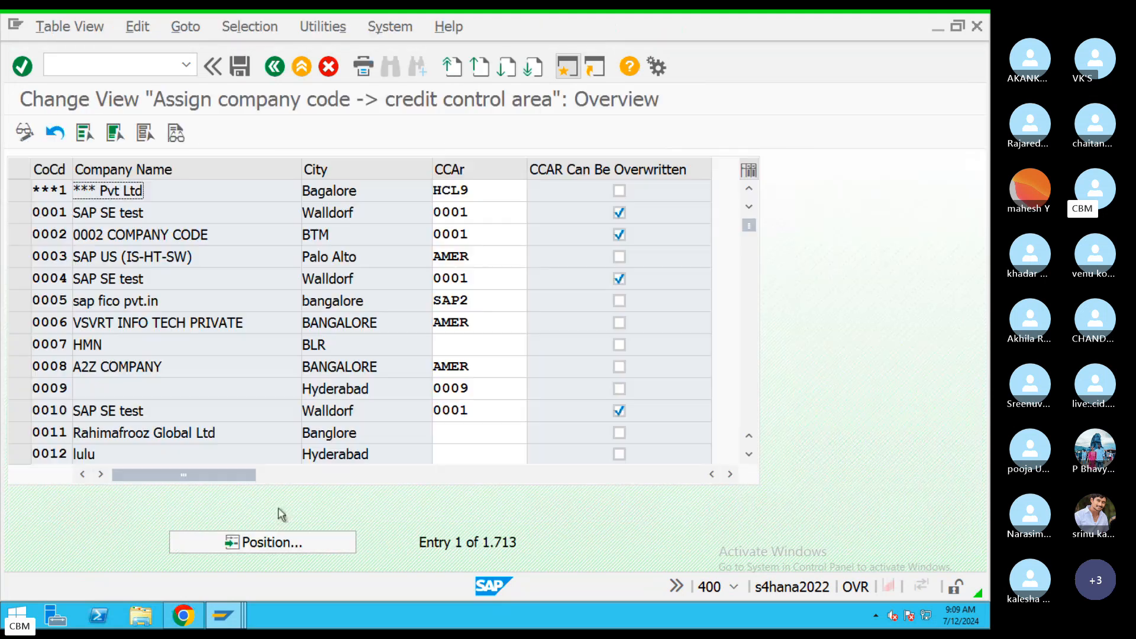
pyautogui.click(267, 542)
pyautogui.write('CH09')
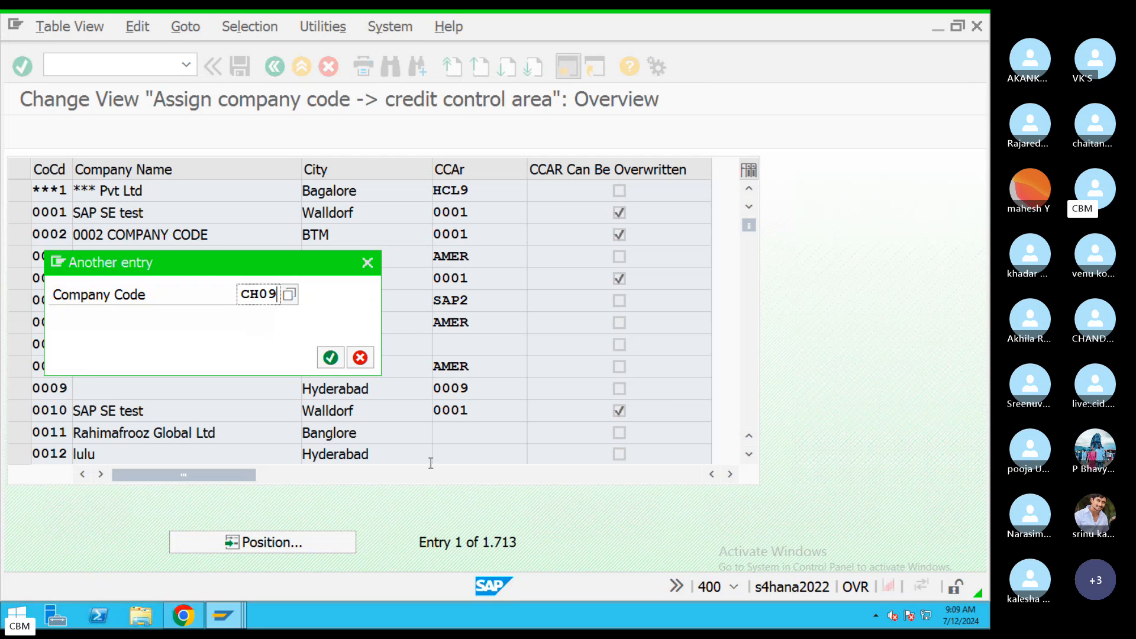
pyautogui.press('Return')
pyautogui.click(477, 192)
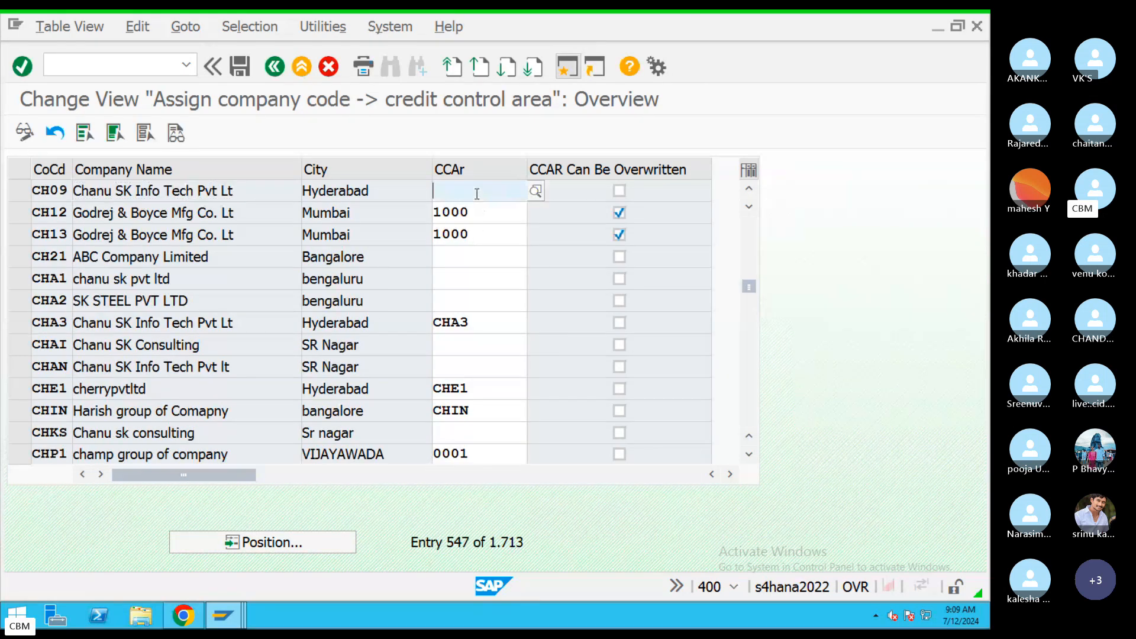
pyautogui.write('CH09')
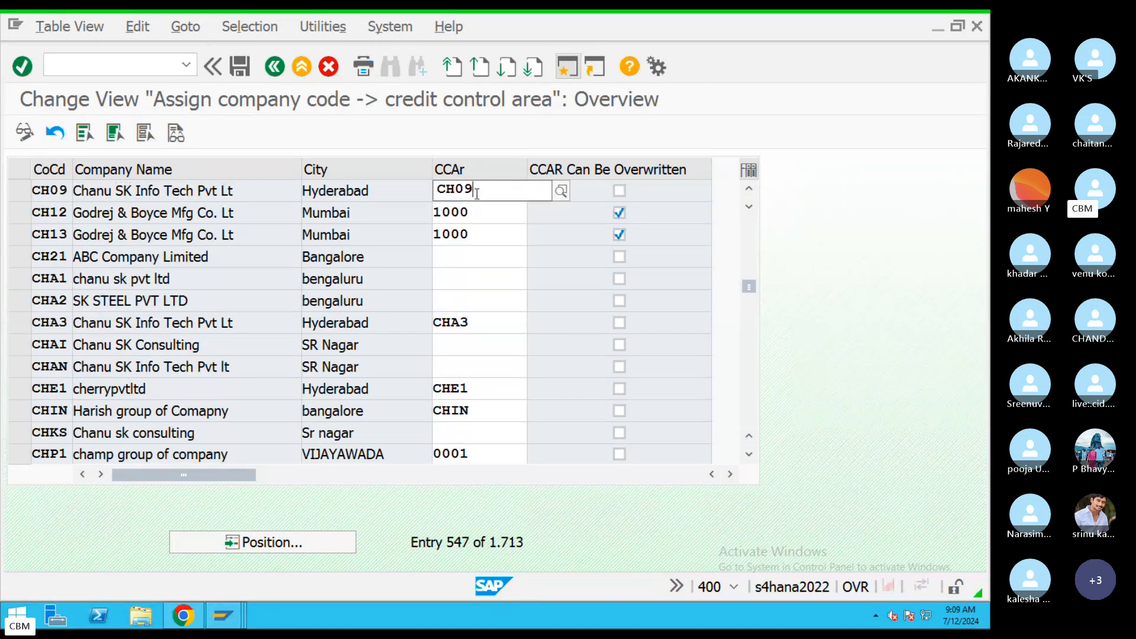
pyautogui.click(472, 232)
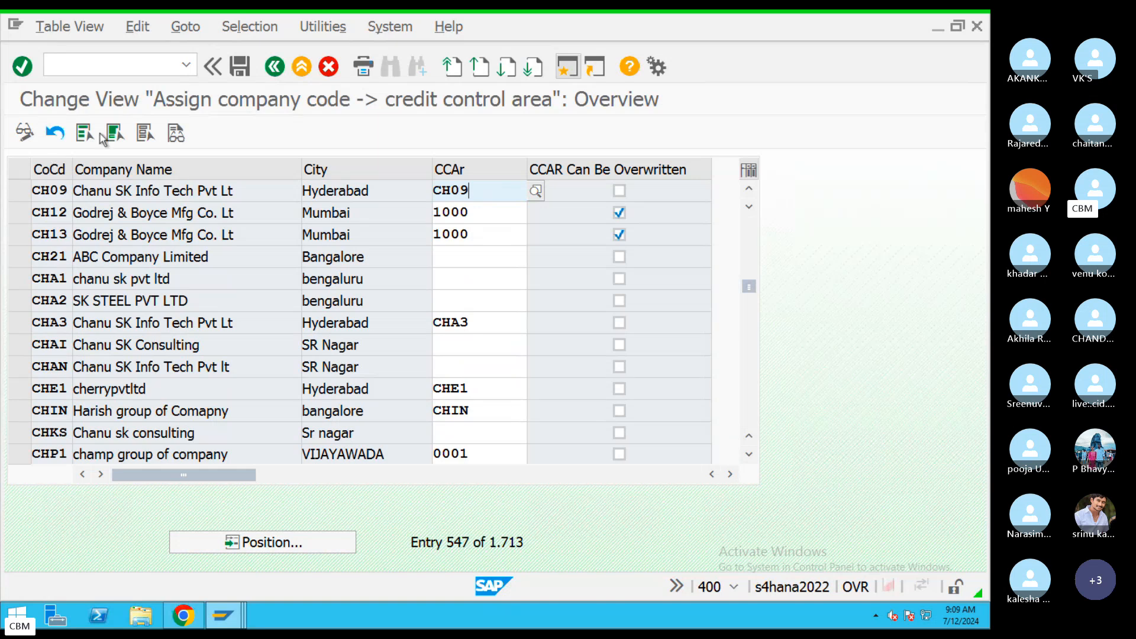
# Save the assignment in the customizing request and return to the IMG structure.
pyautogui.click(240, 69)
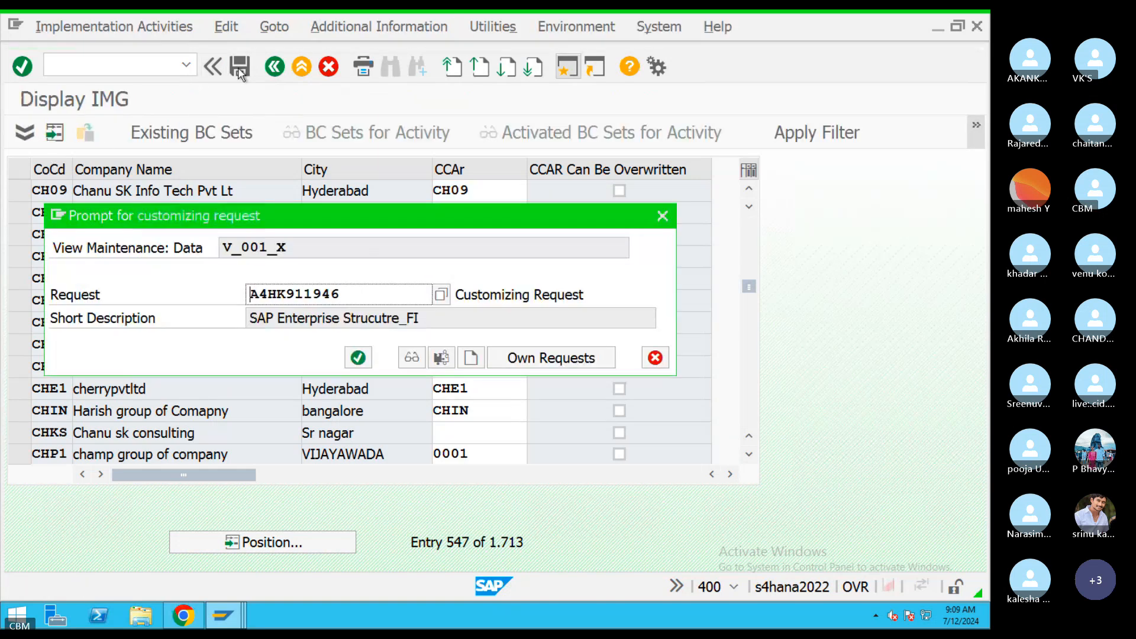
pyautogui.click(357, 357)
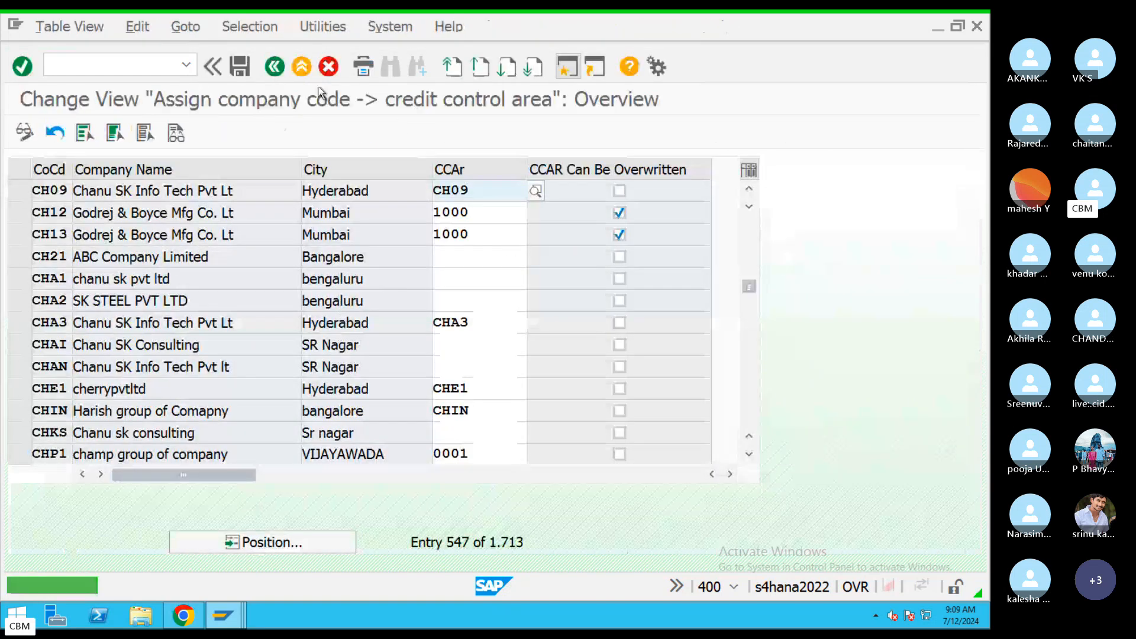
pyautogui.click(302, 67)
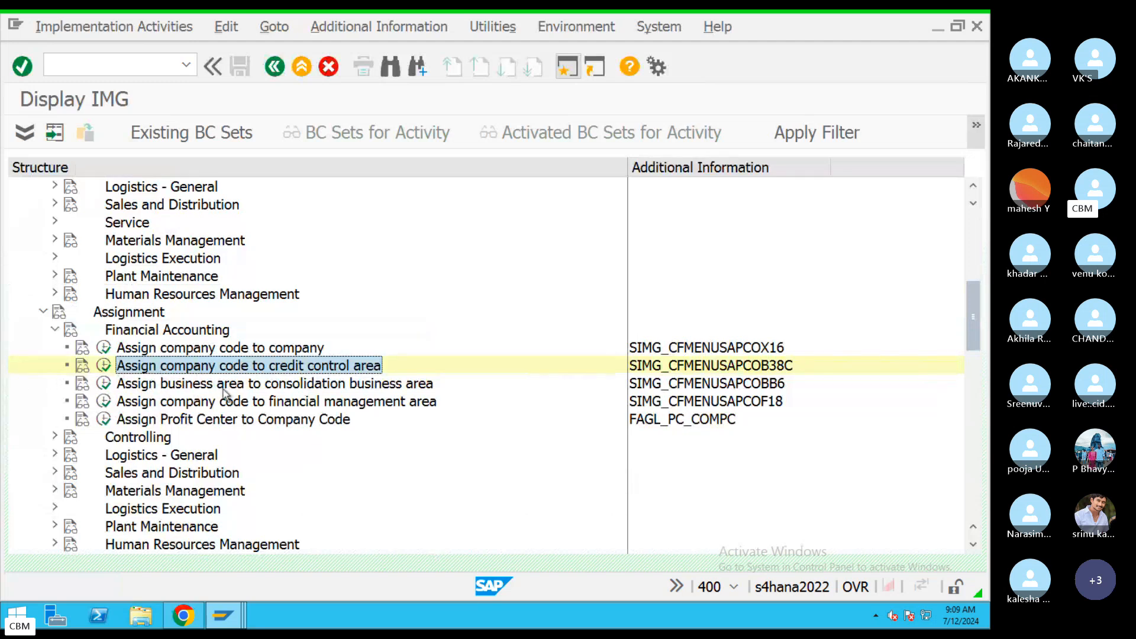
pyautogui.click(106, 384)
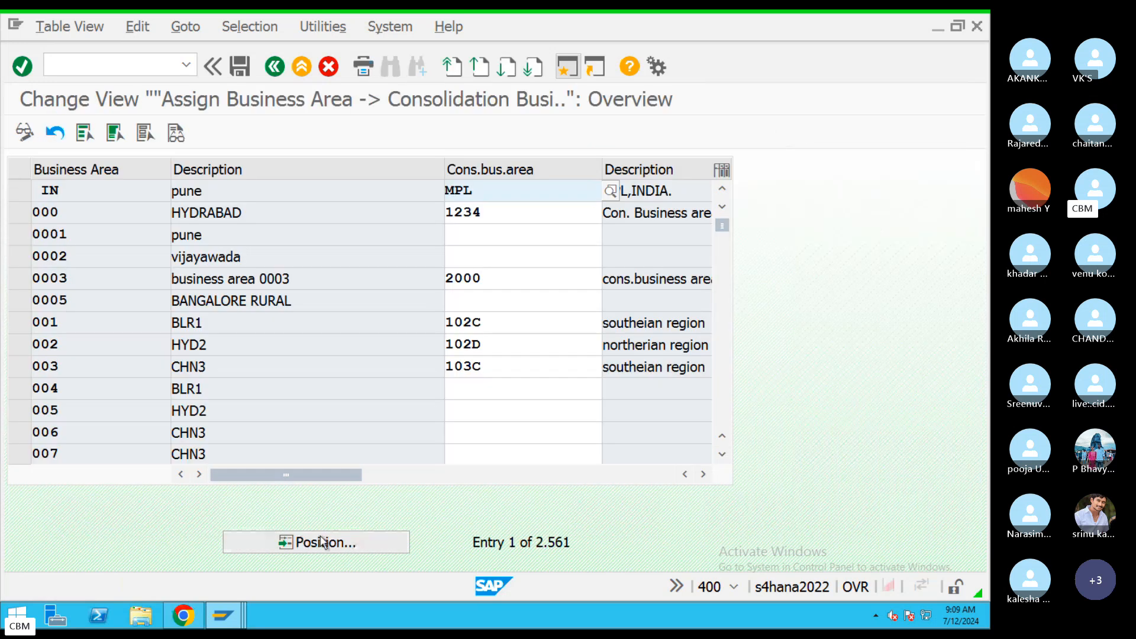
# Jump the business area table to the CP* entries, then to business area CP1.
pyautogui.click(322, 541)
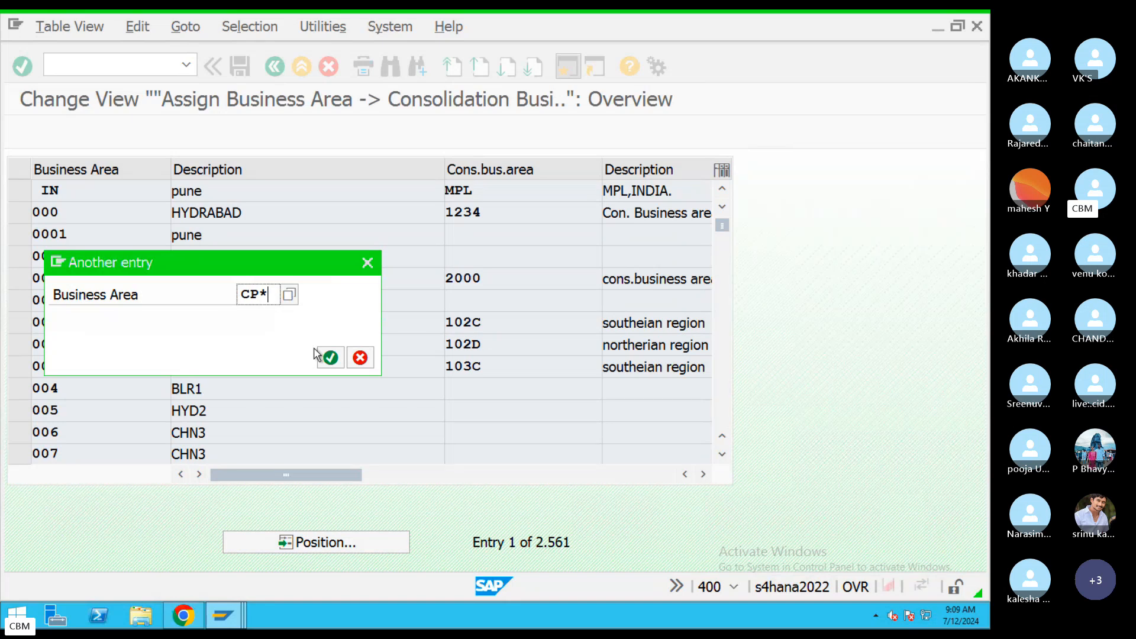
pyautogui.press('Return')
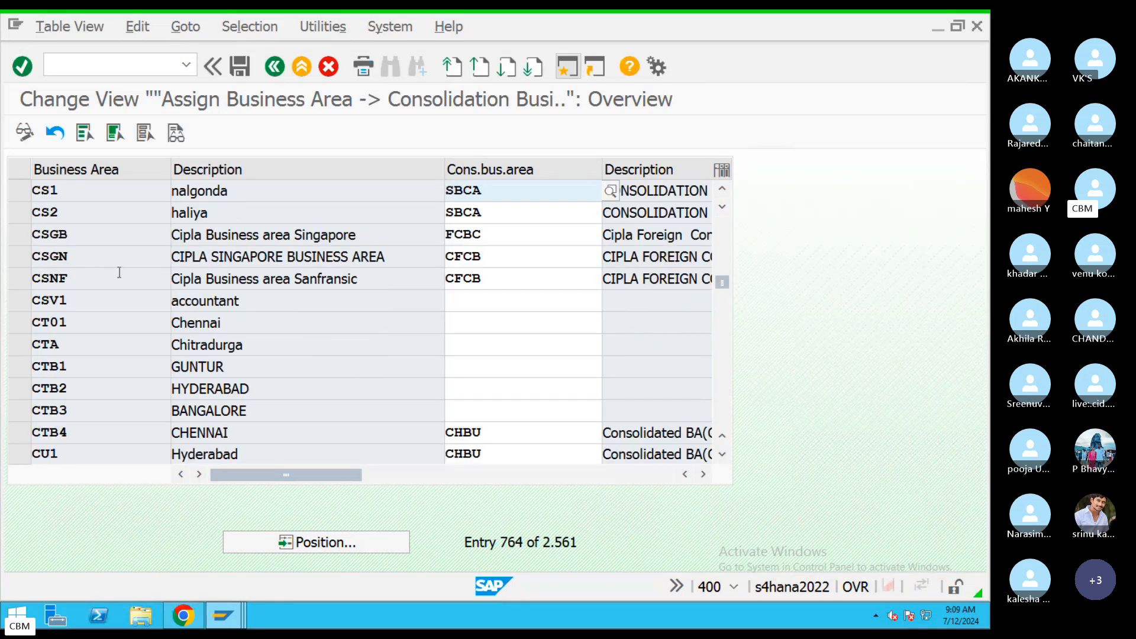
pyautogui.scroll(-6, 126, 346)
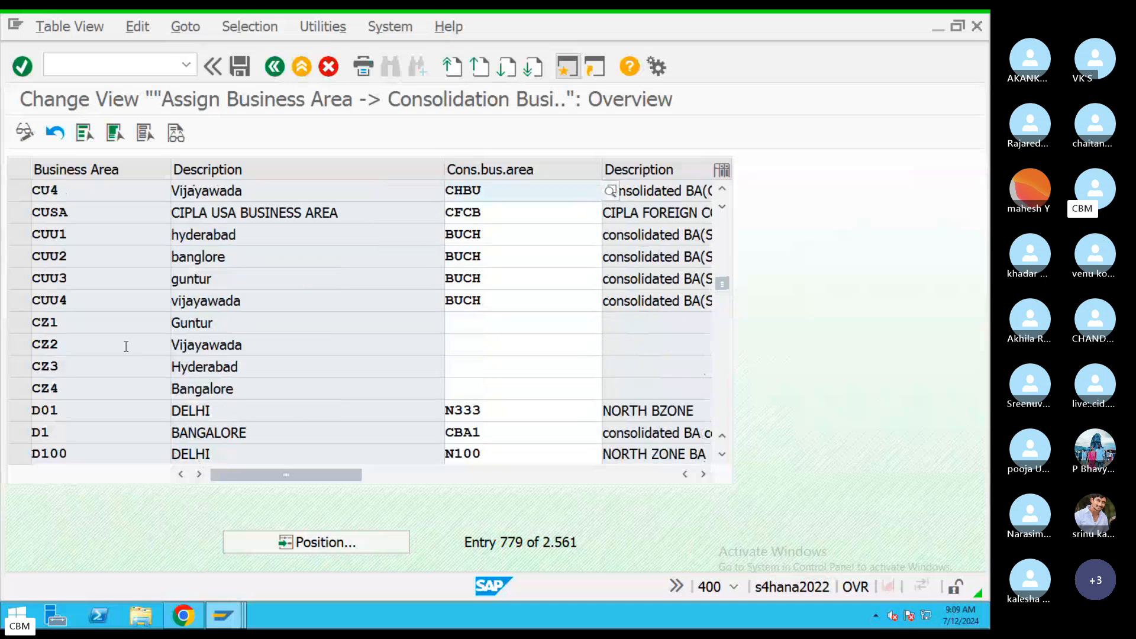
pyautogui.scroll(-3, 126, 347)
pyautogui.scroll(10, 125, 355)
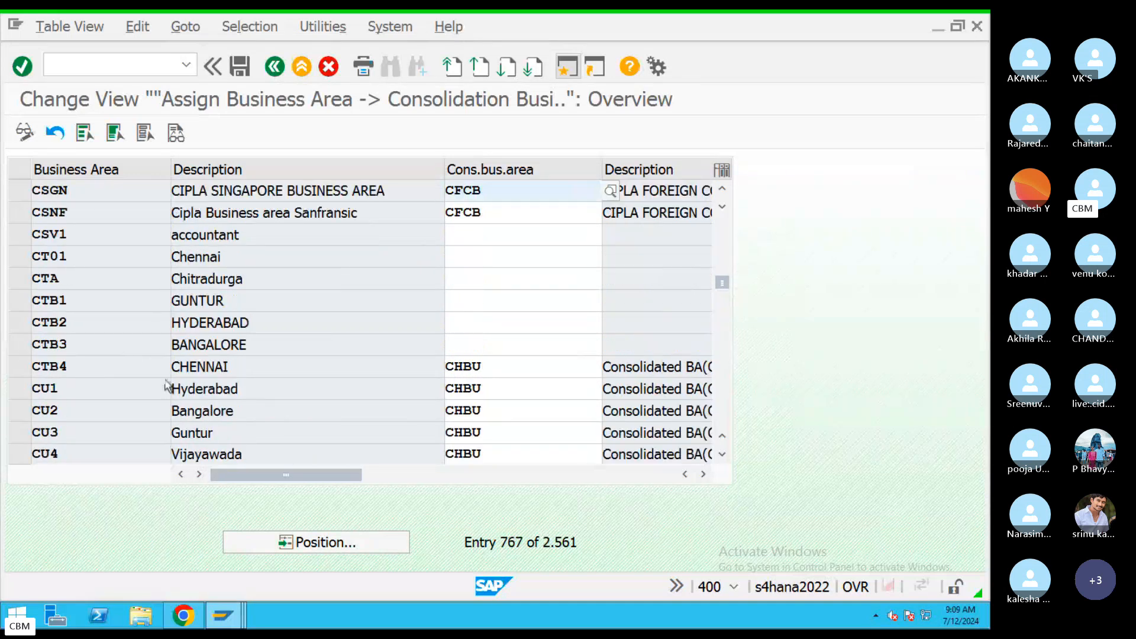
pyautogui.click(348, 550)
pyautogui.write('CP1')
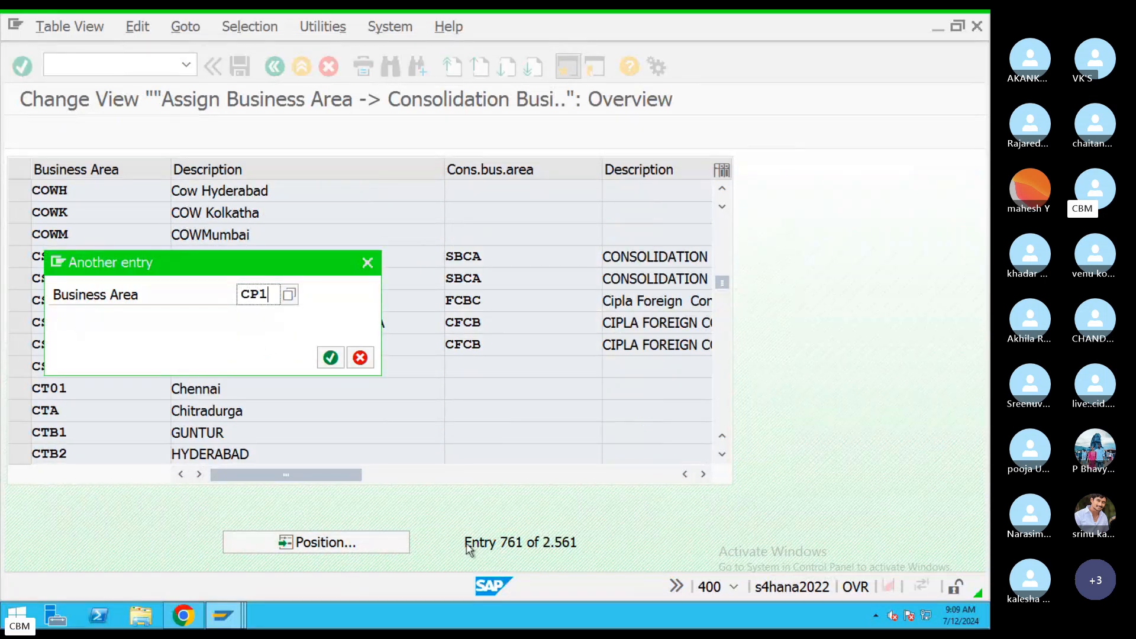
pyautogui.press('Return')
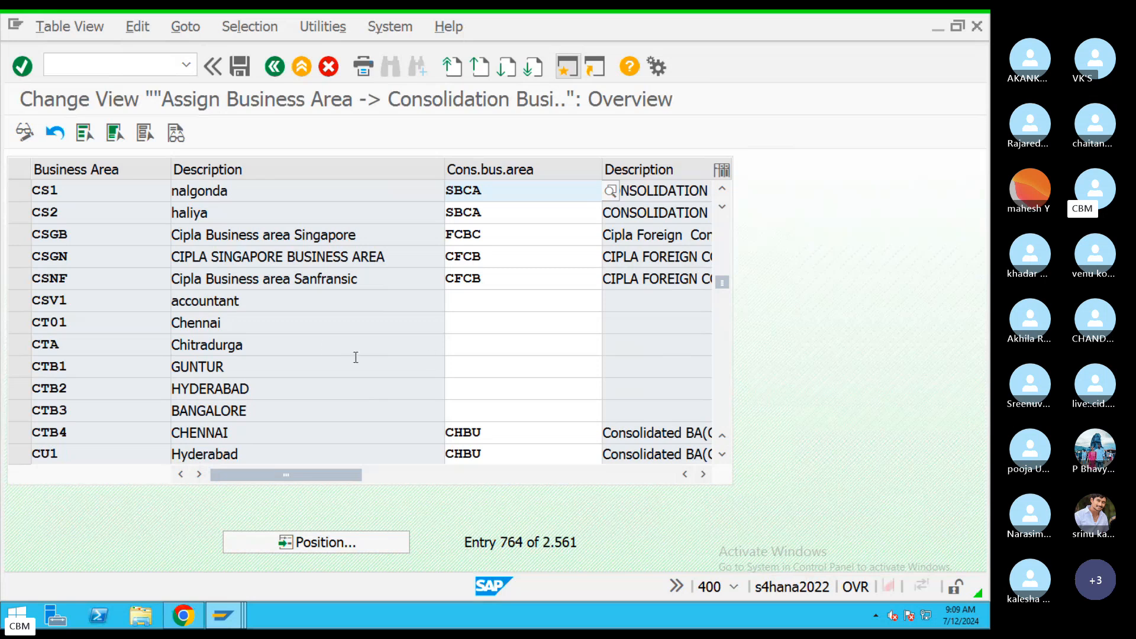
# Jump the business area table to entry CZ1.
pyautogui.click(341, 541)
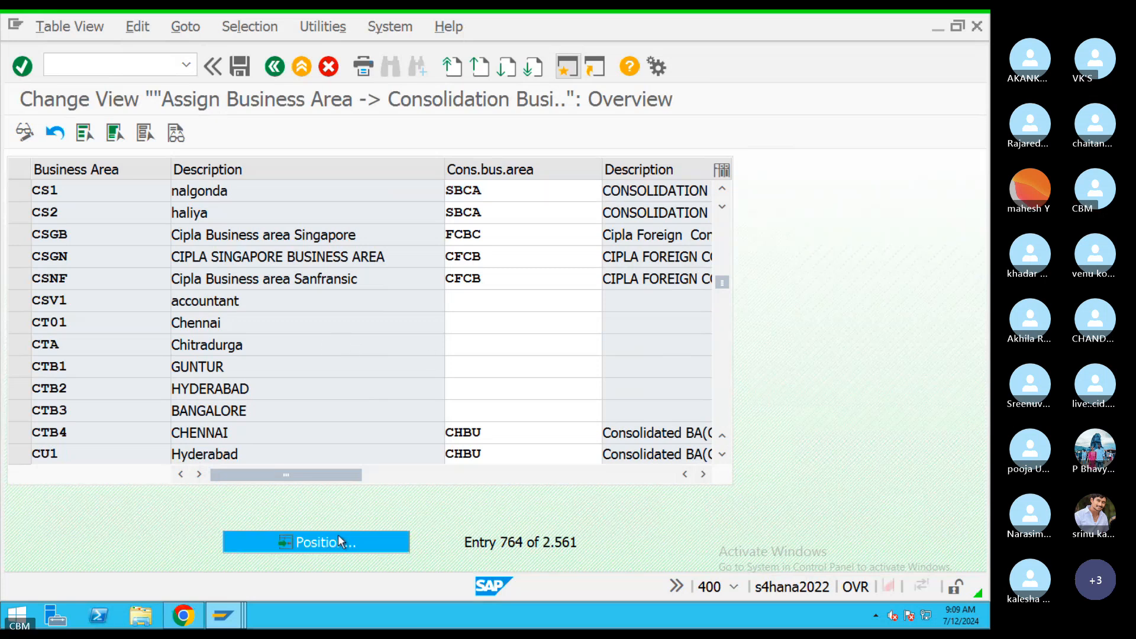
pyautogui.click(359, 357)
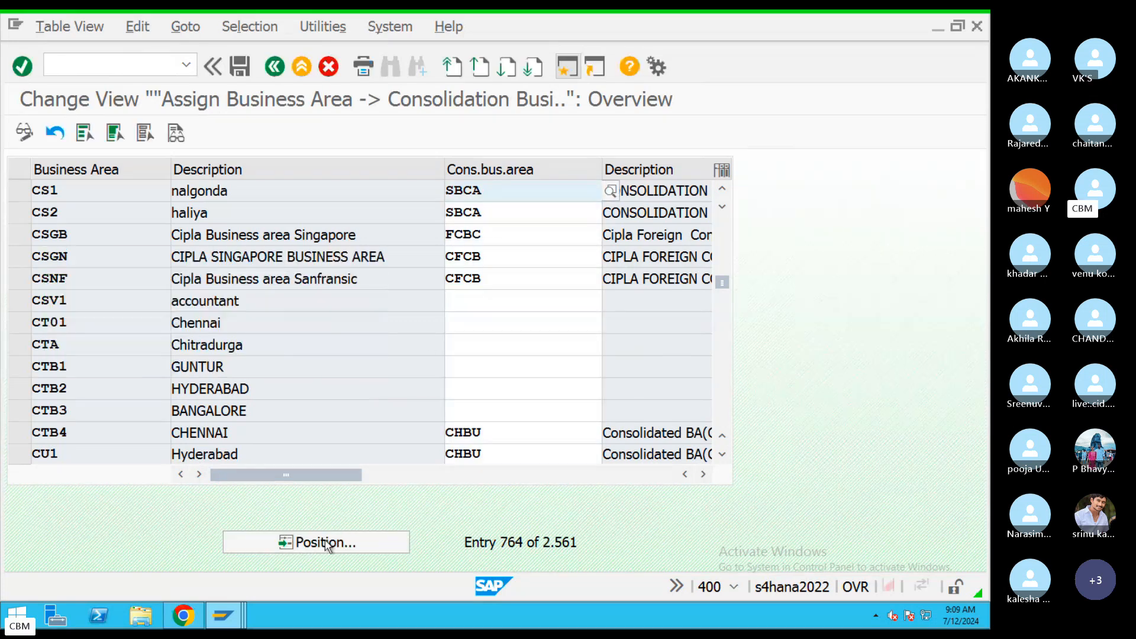
pyautogui.click(329, 544)
pyautogui.write('C')
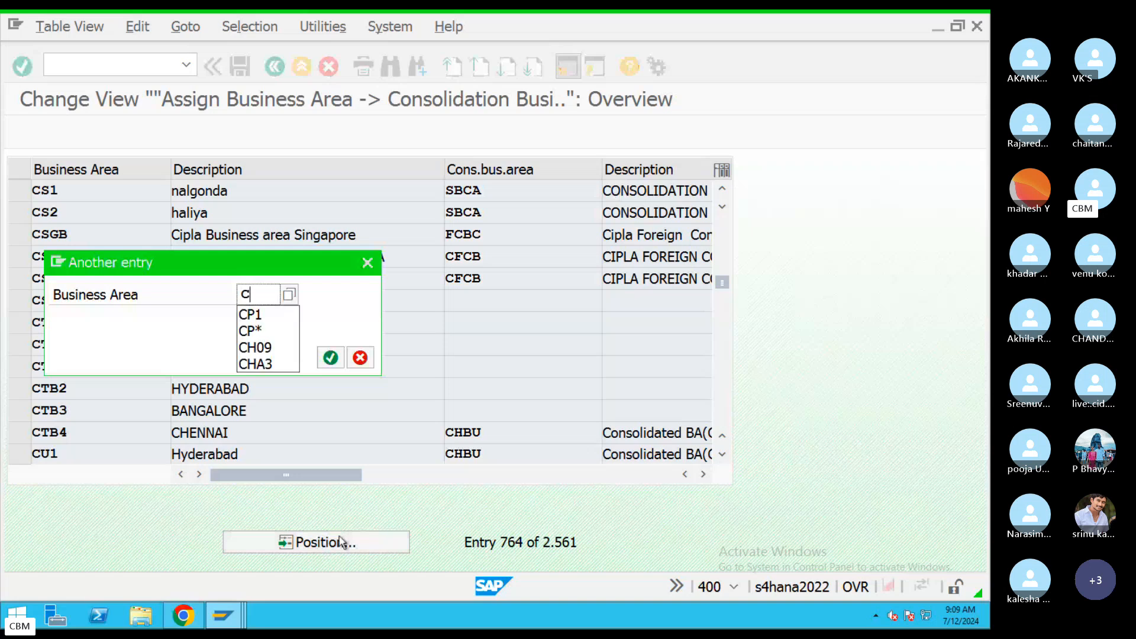
pyautogui.write('Z1')
pyautogui.press('Return')
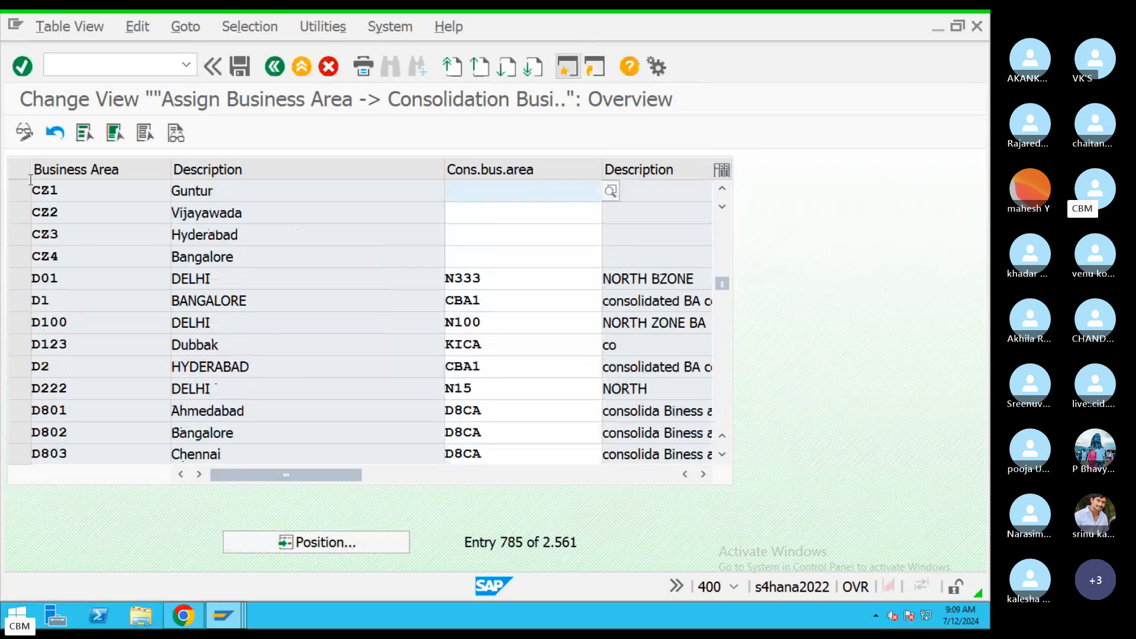
# Enter CHA as business area CZ1's consolidation business area.
pyautogui.moveTo(34, 192); pyautogui.dragTo(61, 209)
pyautogui.click(492, 197)
pyautogui.write('CH')
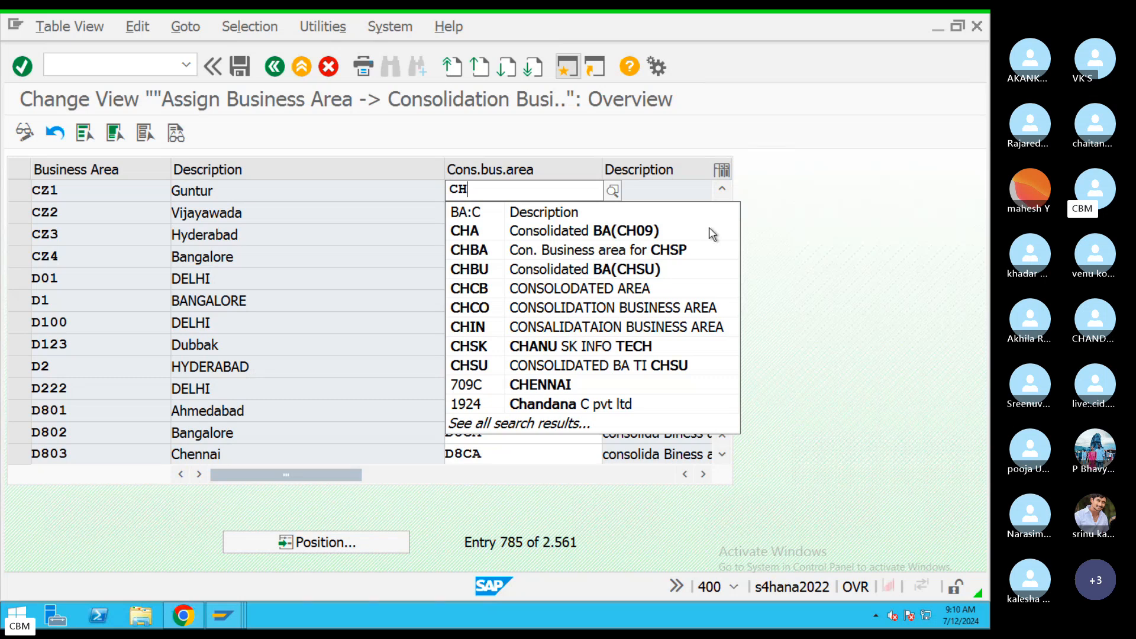
pyautogui.write('BA')
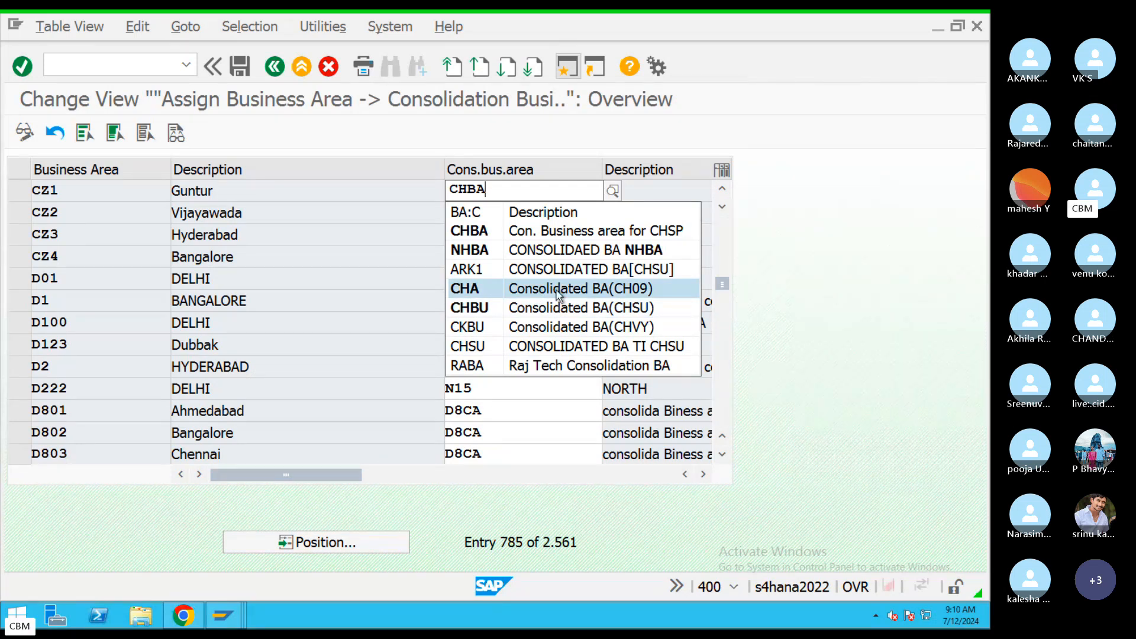
pyautogui.click(532, 290)
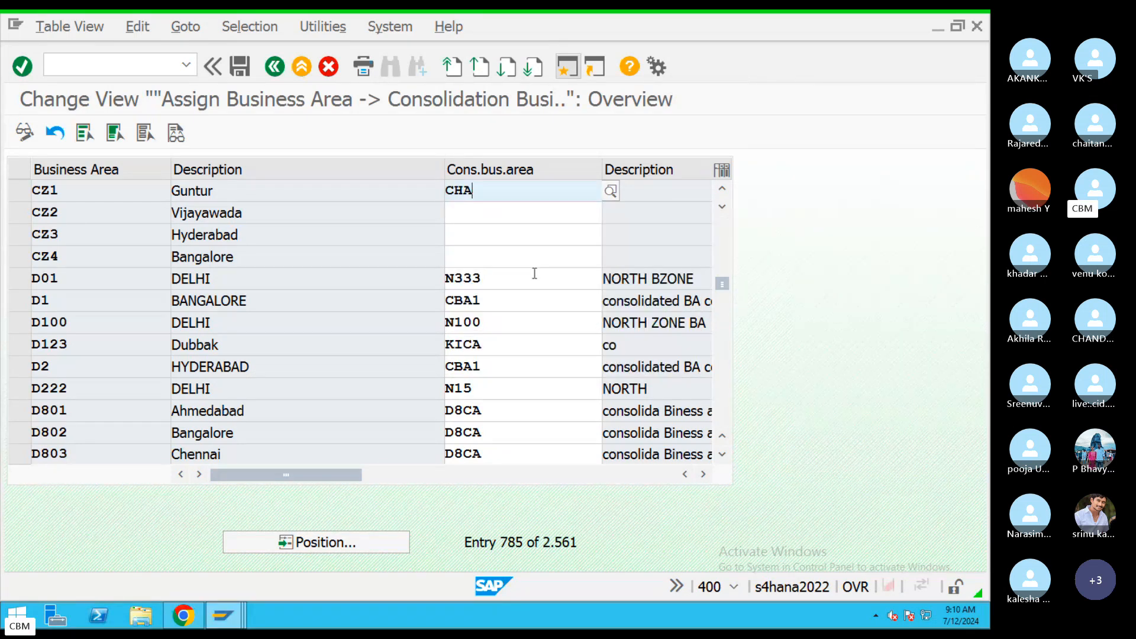
pyautogui.moveTo(477, 192); pyautogui.dragTo(442, 196)
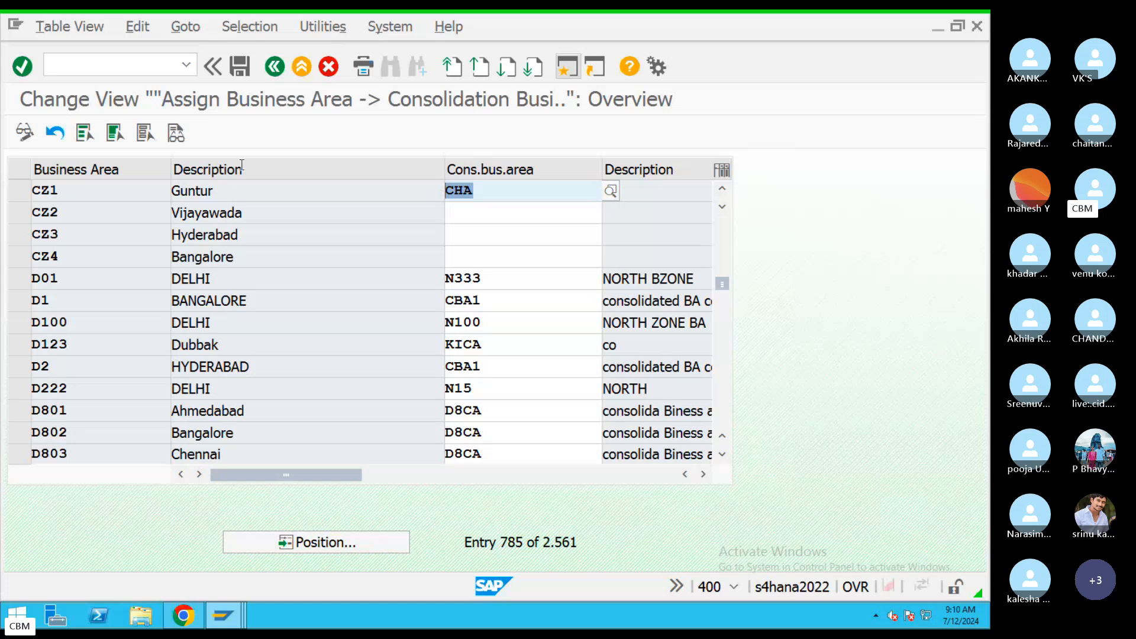
# Save the assignment in request A4HK911946 and go back to the IMG tree.
pyautogui.click(239, 66)
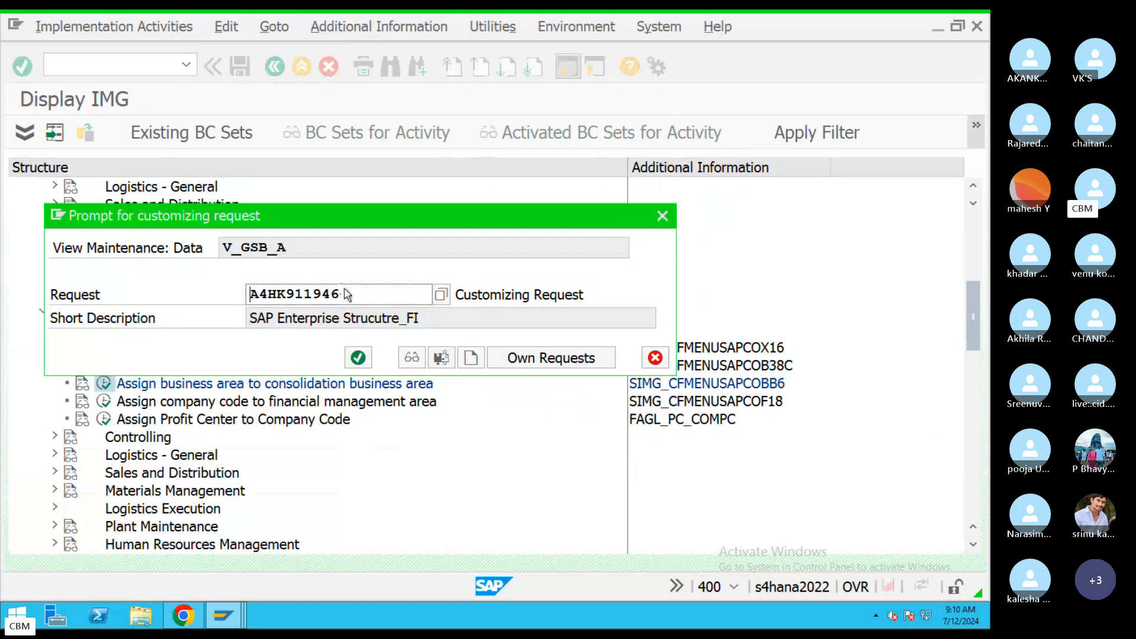
pyautogui.doubleClick(324, 293)
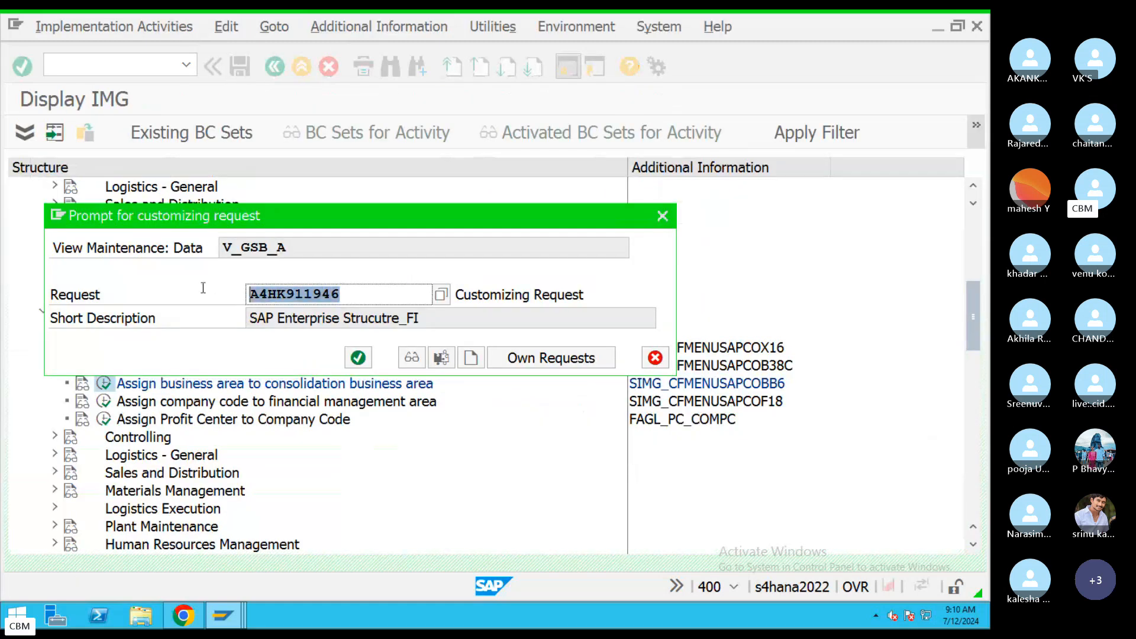
pyautogui.click(358, 358)
pyautogui.click(276, 67)
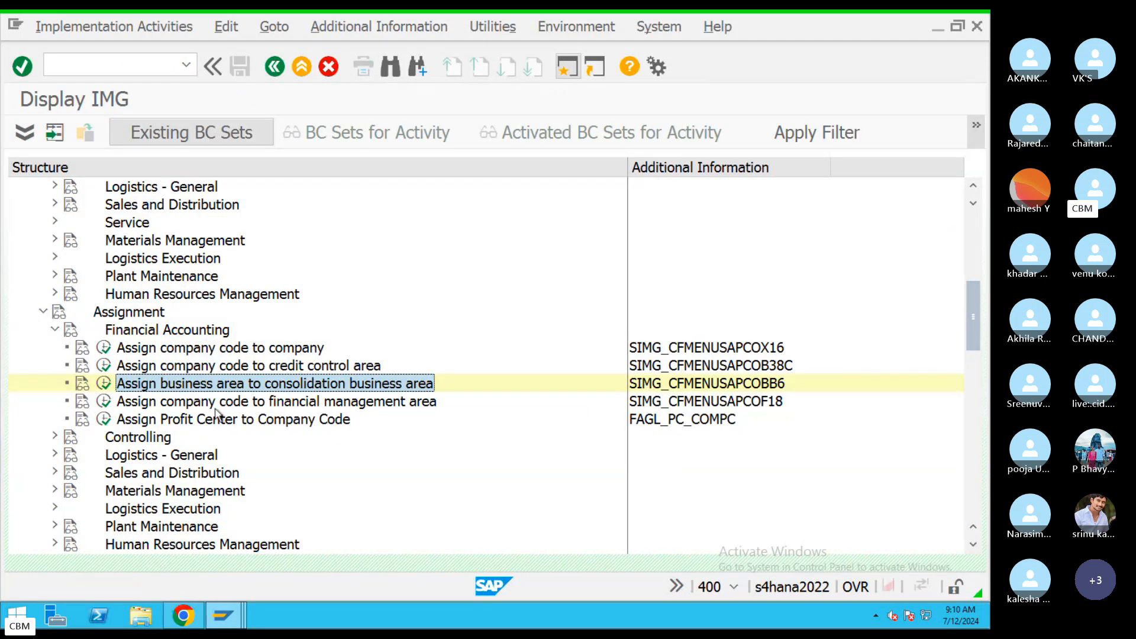
# Run 'Assign company code to financial management area' and jump to company code CH09.
pyautogui.click(246, 408)
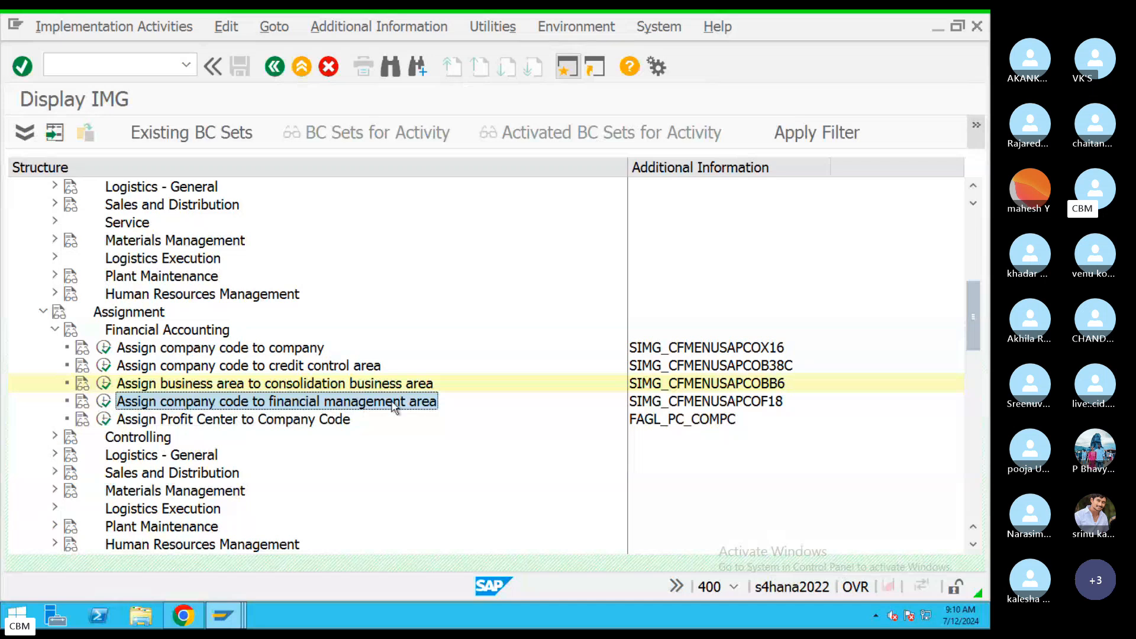
pyautogui.click(105, 403)
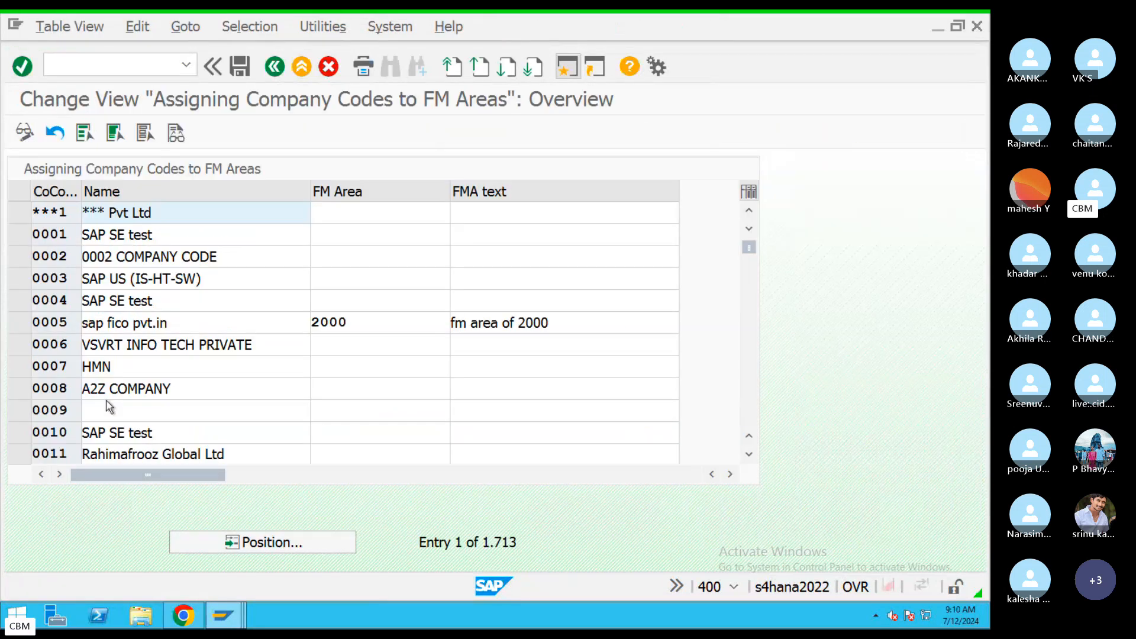
pyautogui.click(292, 540)
pyautogui.write('C')
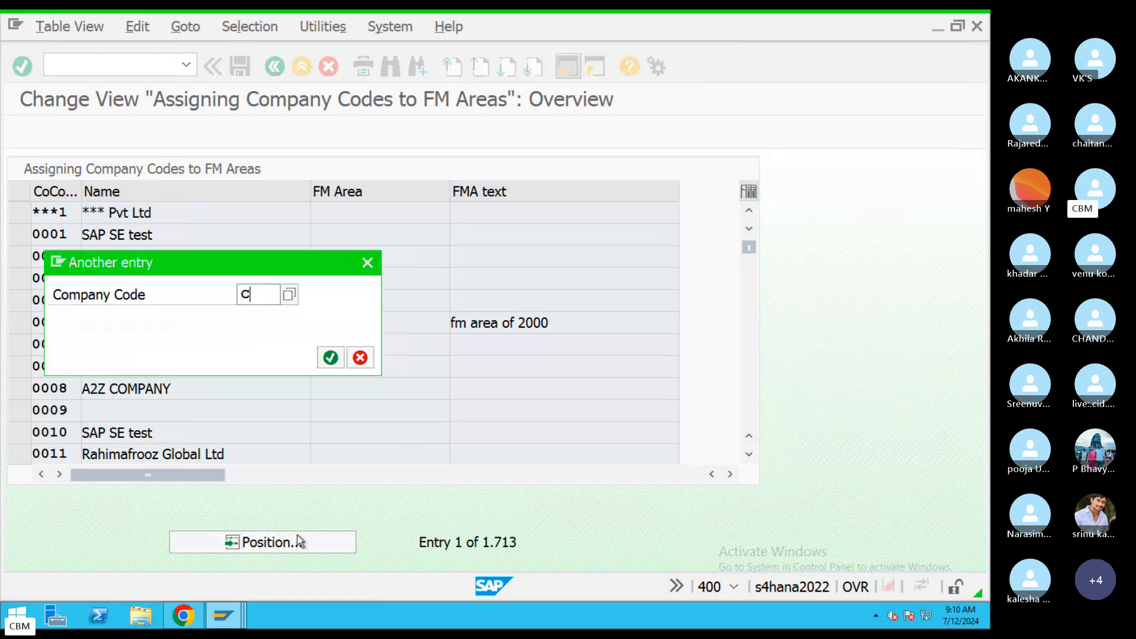
pyautogui.write('H09')
pyautogui.press('Return')
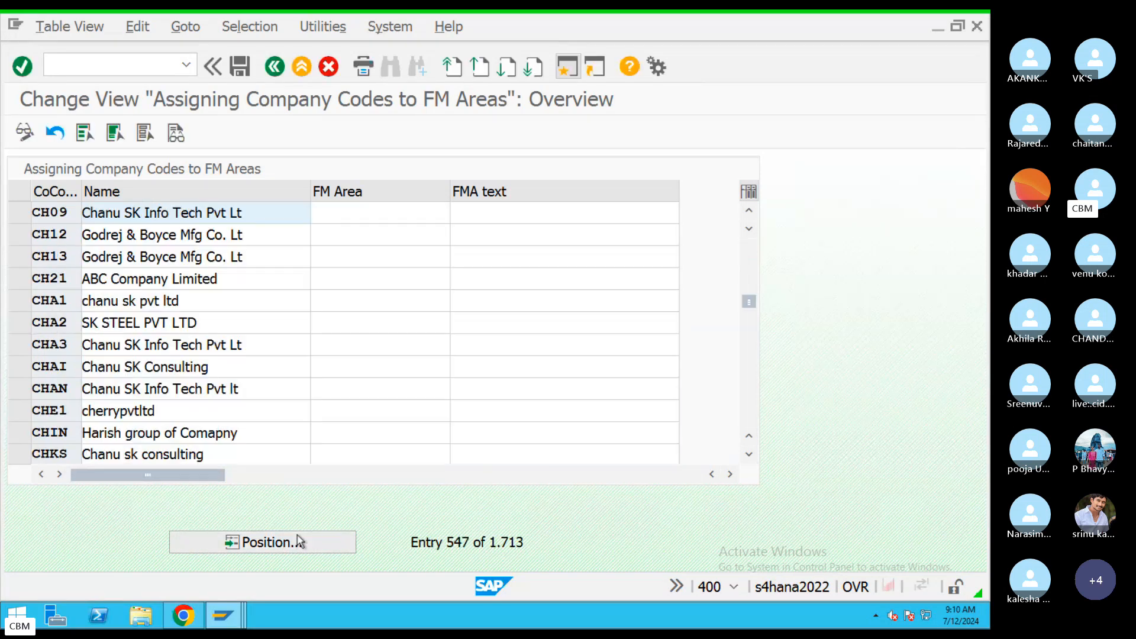
# Enter FM area CFM for CH09 and save it in request A4HK911946.
pyautogui.click(327, 215)
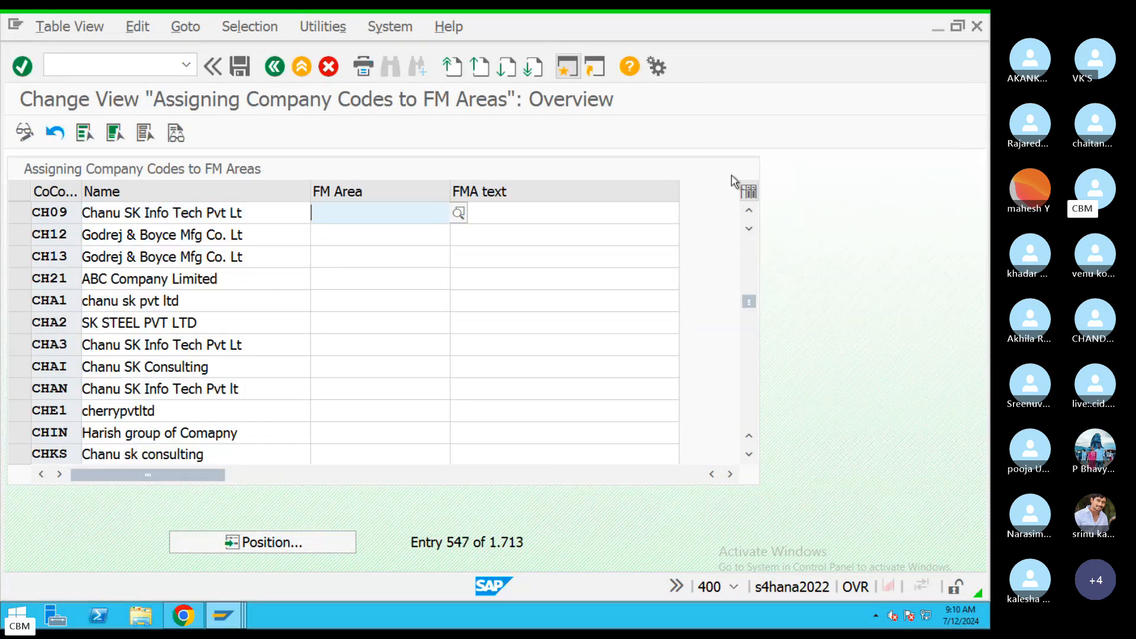
pyautogui.write('CF')
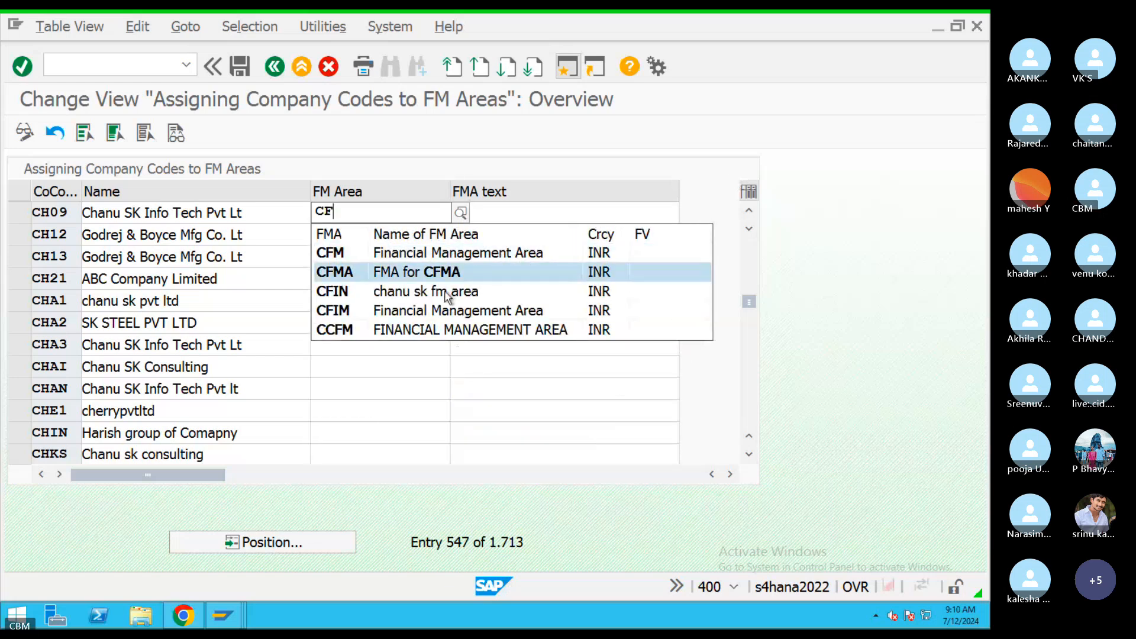
pyautogui.click(508, 254)
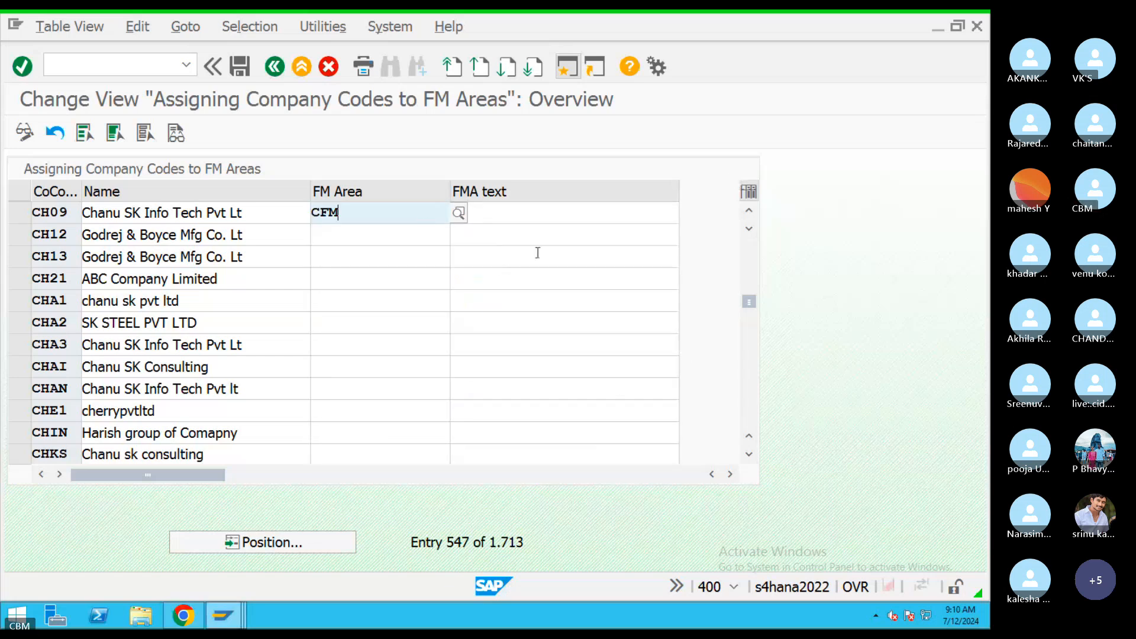
pyautogui.moveTo(426, 224); pyautogui.dragTo(255, 214)
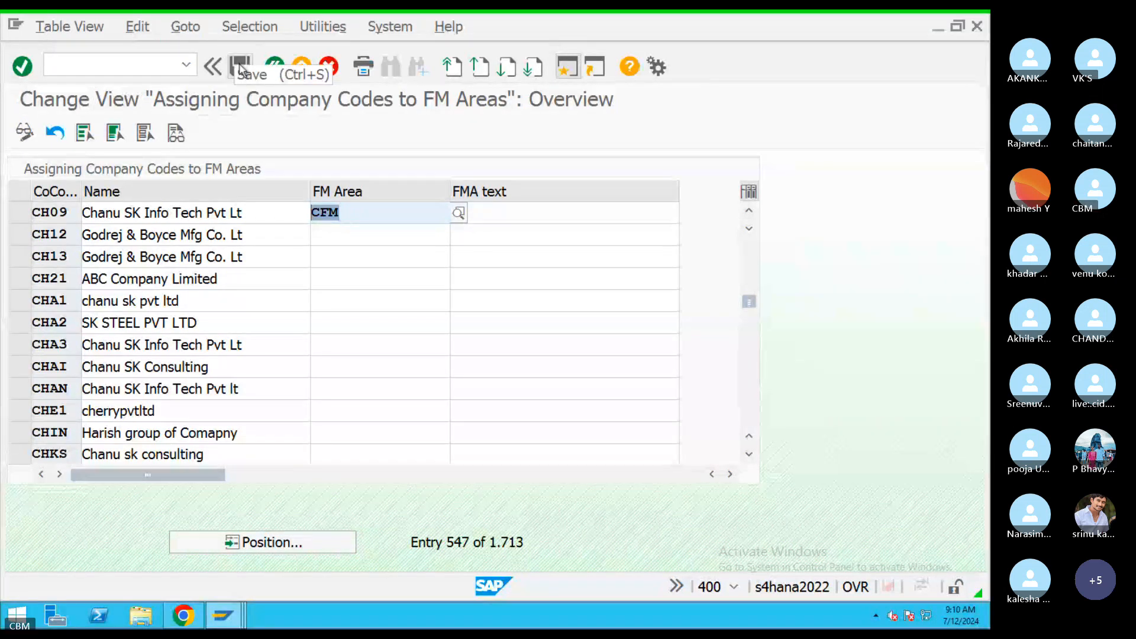
pyautogui.click(239, 67)
pyautogui.click(358, 357)
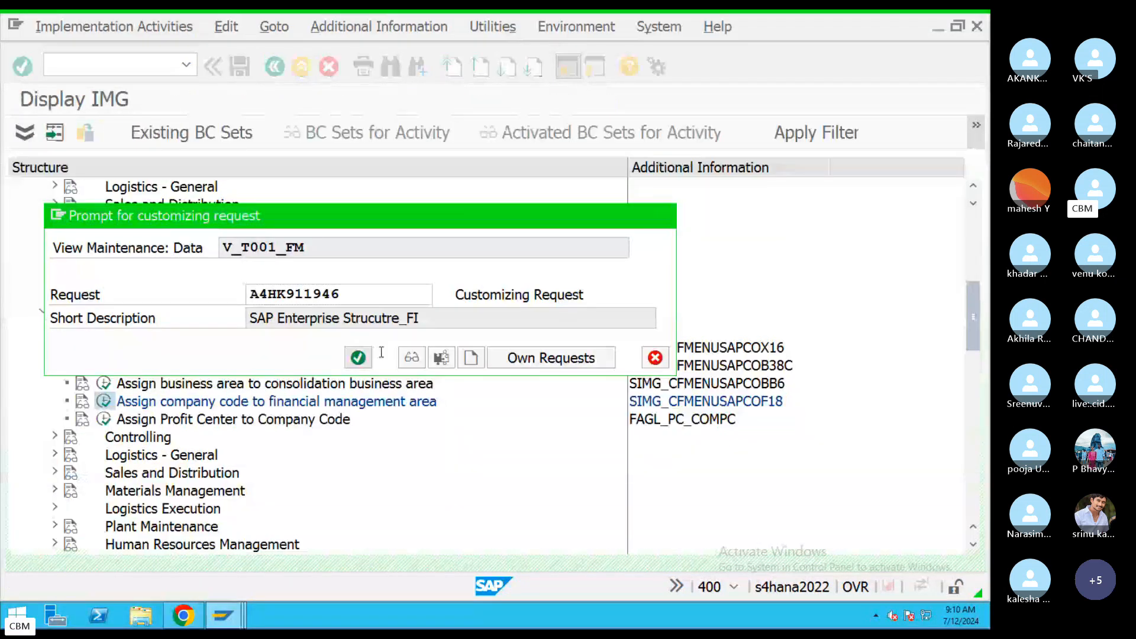
# Back out of the assignment table and IMG to the Customizing: Execute Project screen.
pyautogui.click(275, 67)
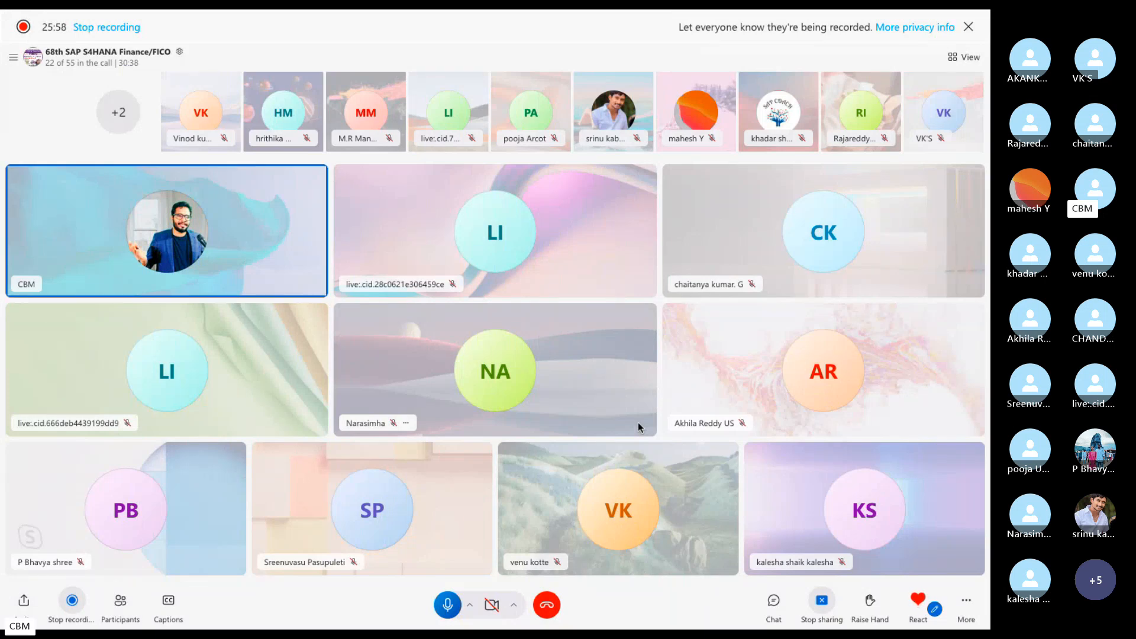
pyautogui.hotkey('ctrl', 'Left')
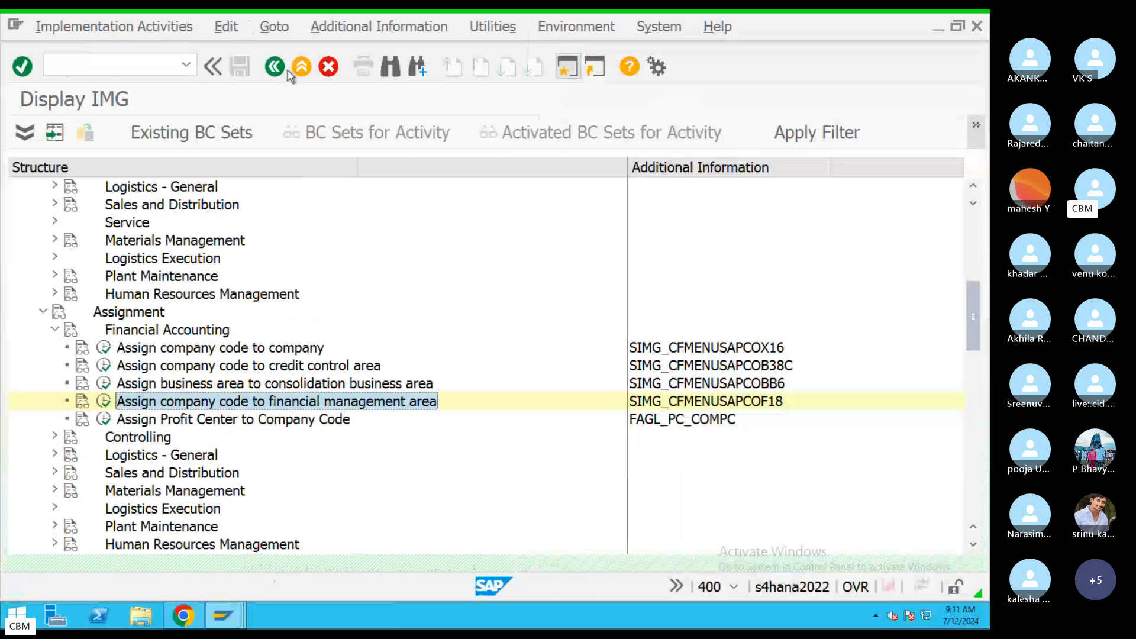
pyautogui.click(275, 66)
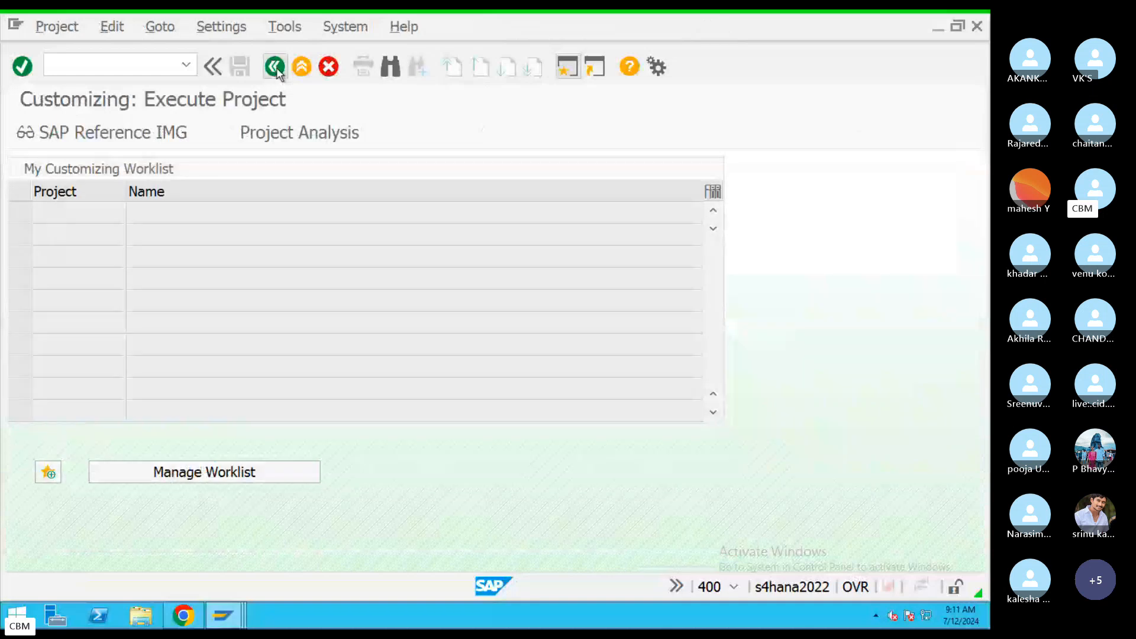
# Return to SAP Easy Access and start the SE09 Transport Organizer.
pyautogui.click(277, 68)
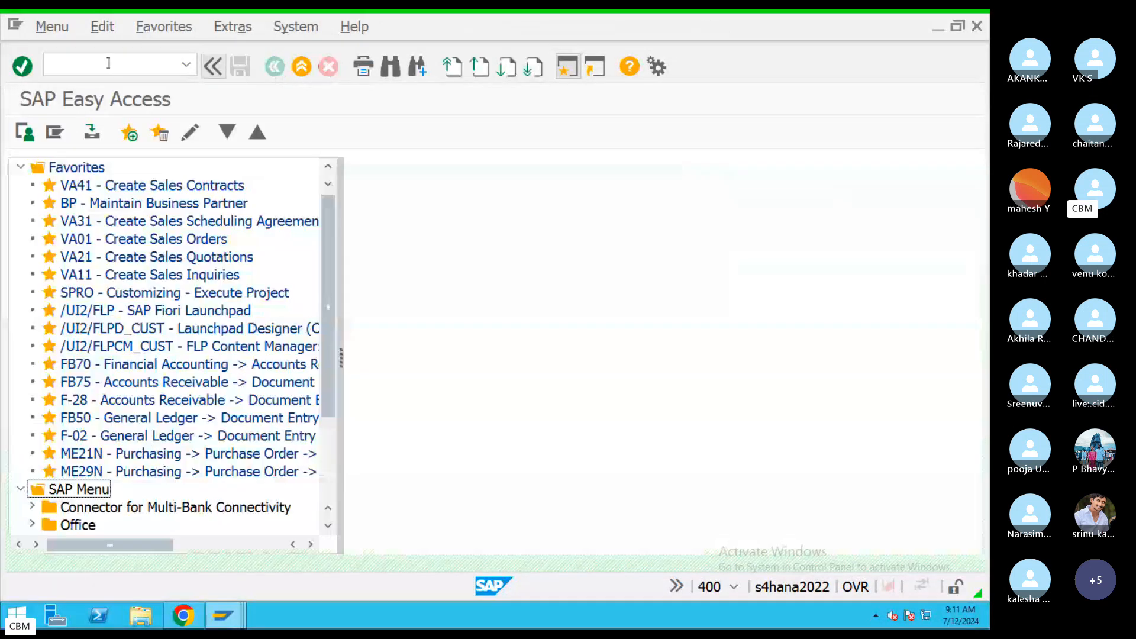
pyautogui.write('SE09')
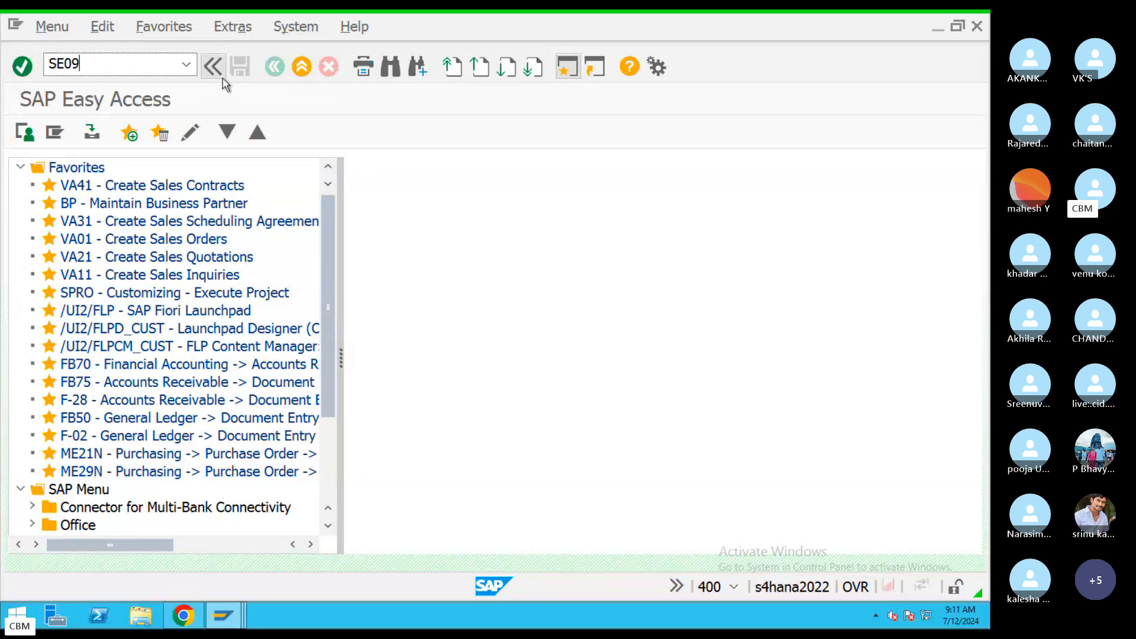
pyautogui.press('Return')
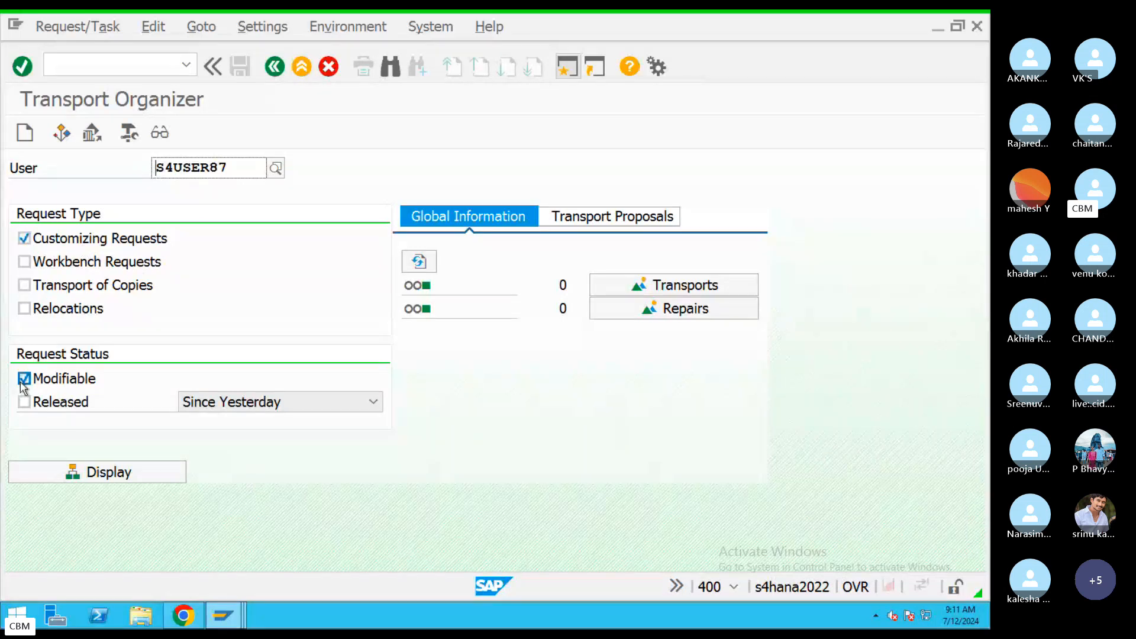
# Display modifiable requests and expand A4HK911946 and its customizing task to list activities.
pyautogui.click(101, 477)
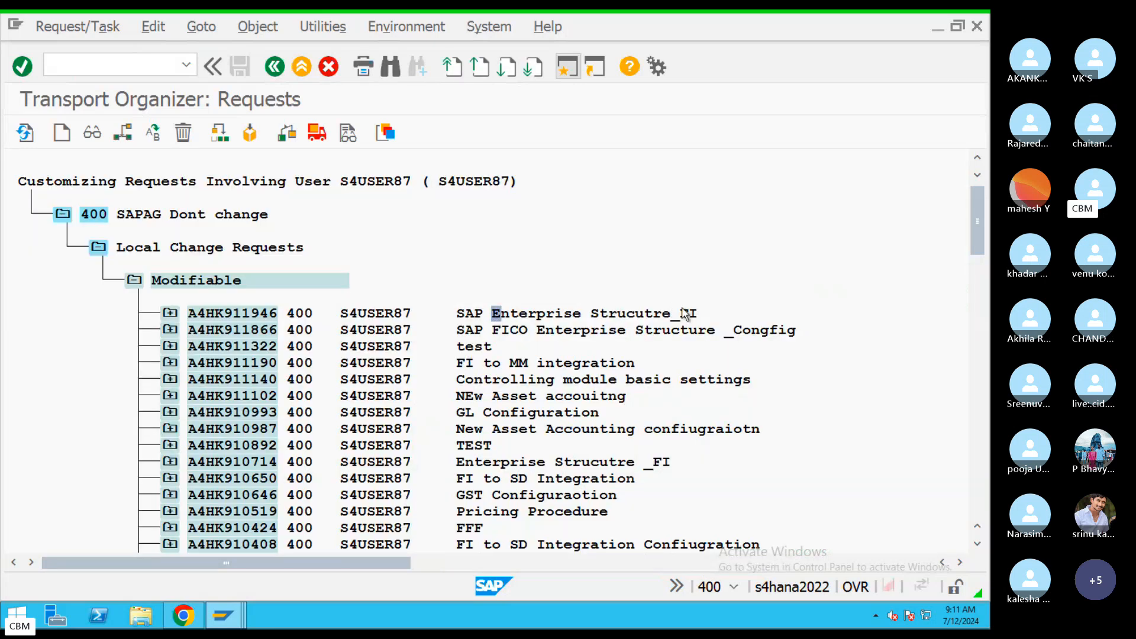
pyautogui.click(169, 315)
pyautogui.click(207, 348)
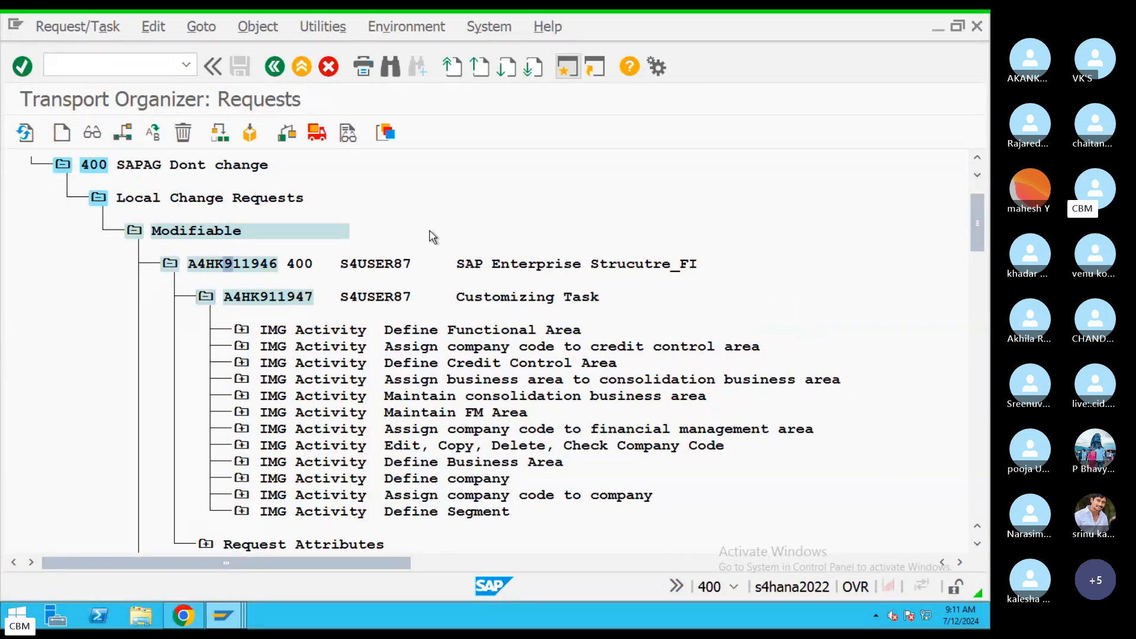
pyautogui.hotkey('ctrl', 'Right')
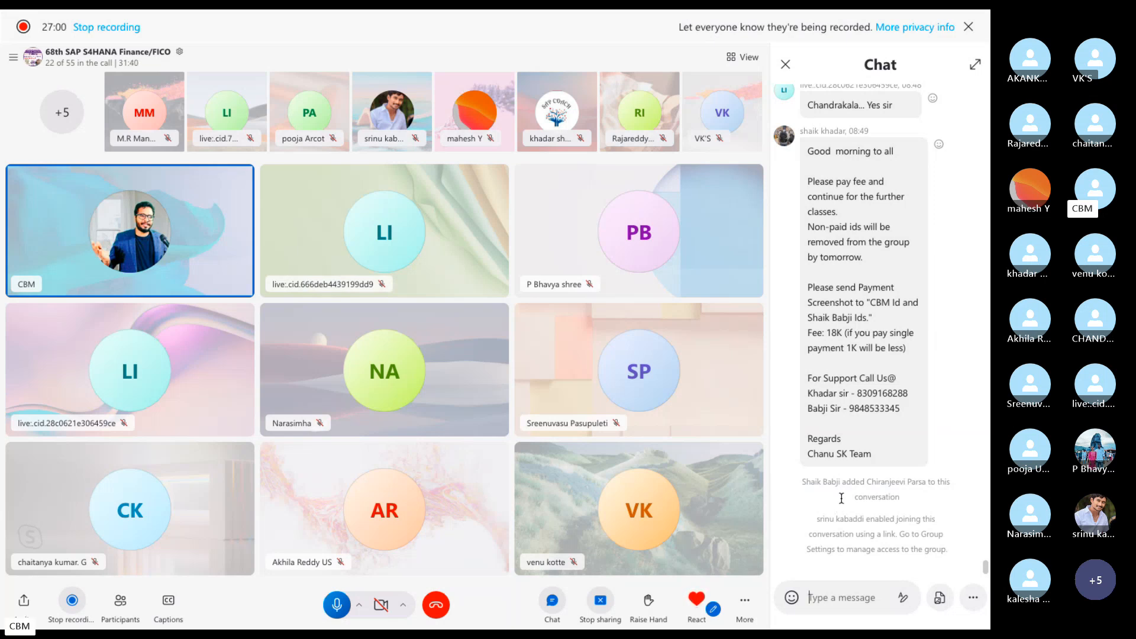
# Scroll back through earlier messages in the Skype group chat.
pyautogui.scroll(1, 917, 395)
pyautogui.scroll(10, 917, 395)
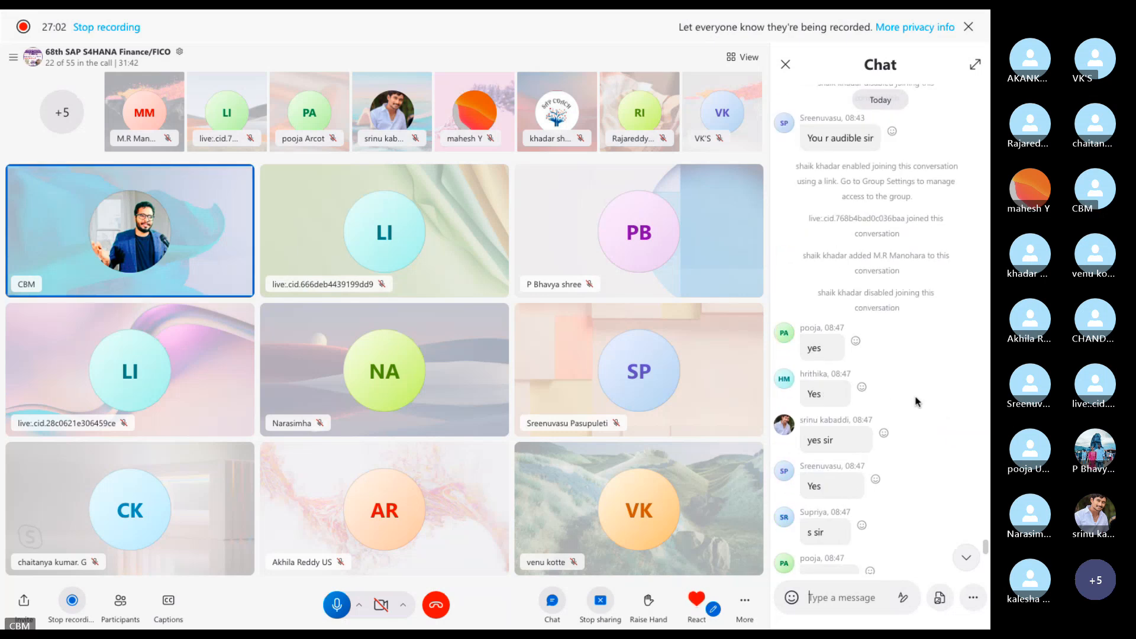
pyautogui.scroll(6, 916, 402)
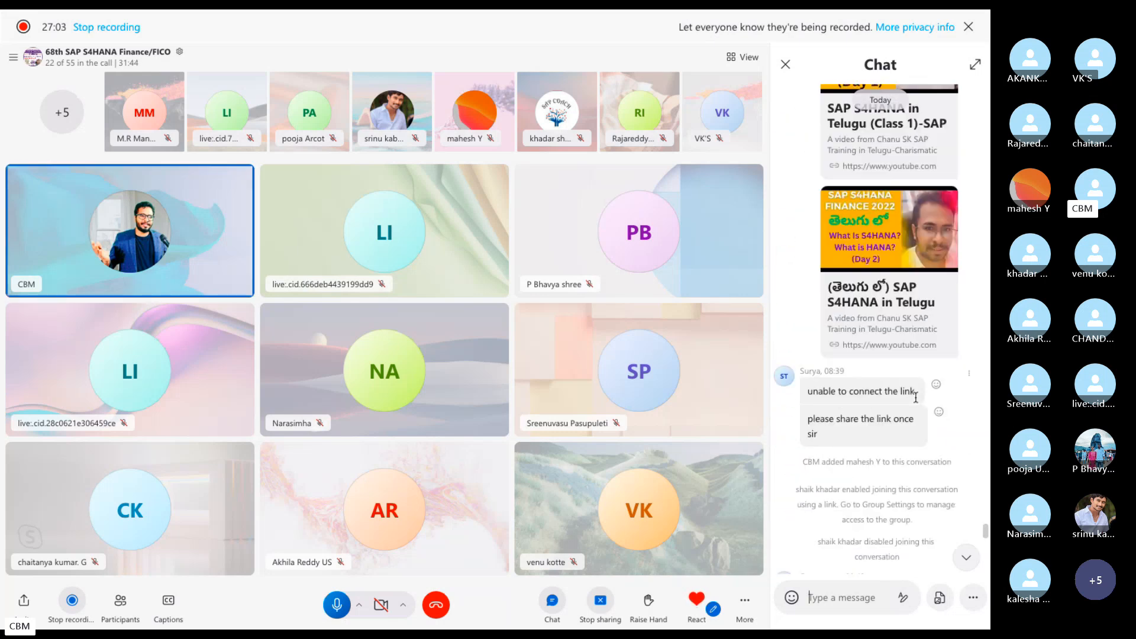
# Exit the Transport Organizer to SAP Easy Access, then jump Skype chat to newest messages.
pyautogui.hotkey('ctrl', 'Left')
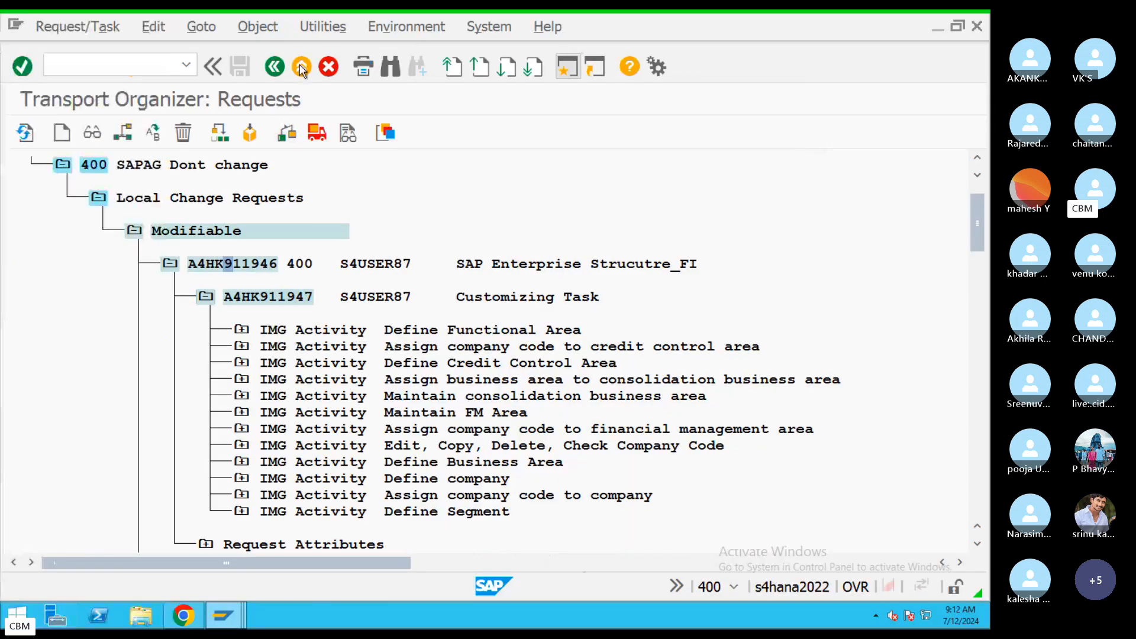
pyautogui.click(302, 67)
pyautogui.click(302, 67)
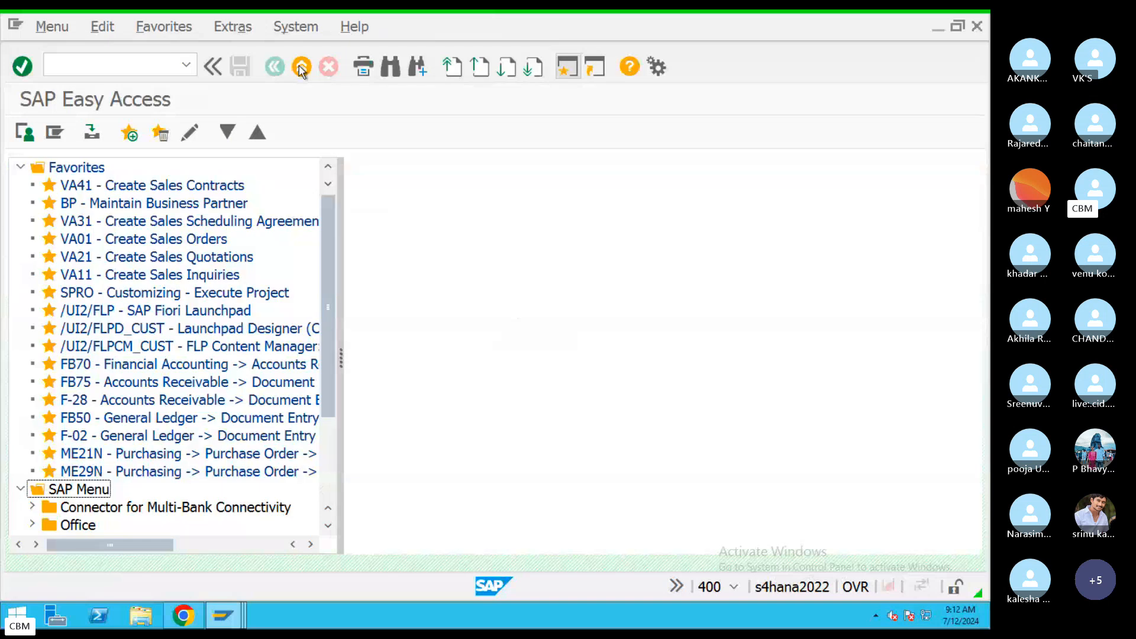
pyautogui.hotkey('ctrl', 'Right')
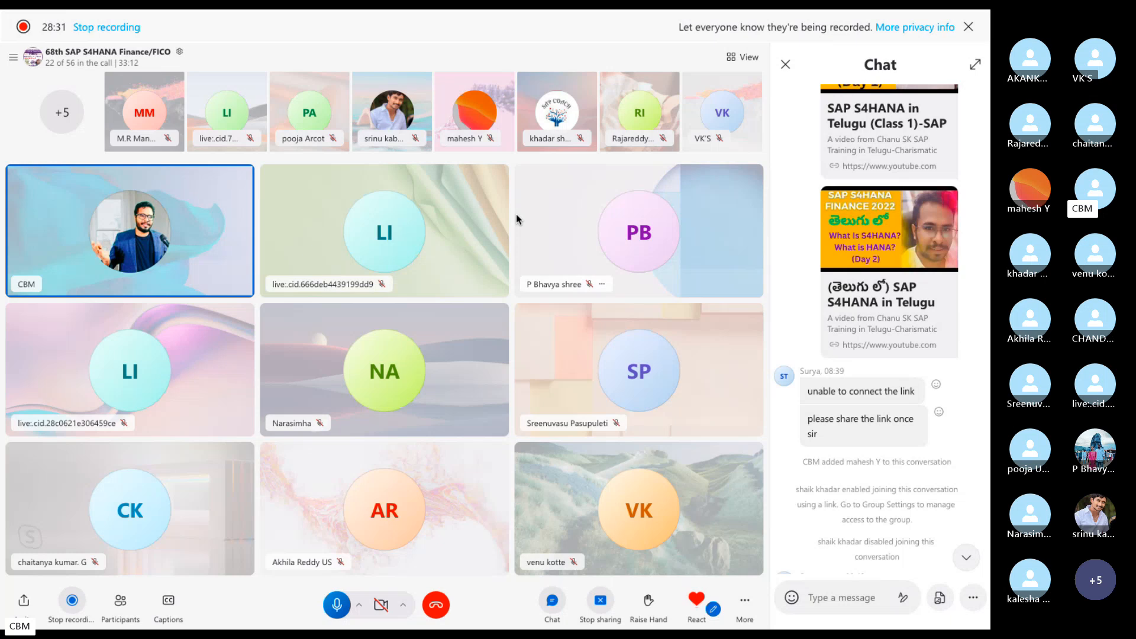
pyautogui.click(973, 562)
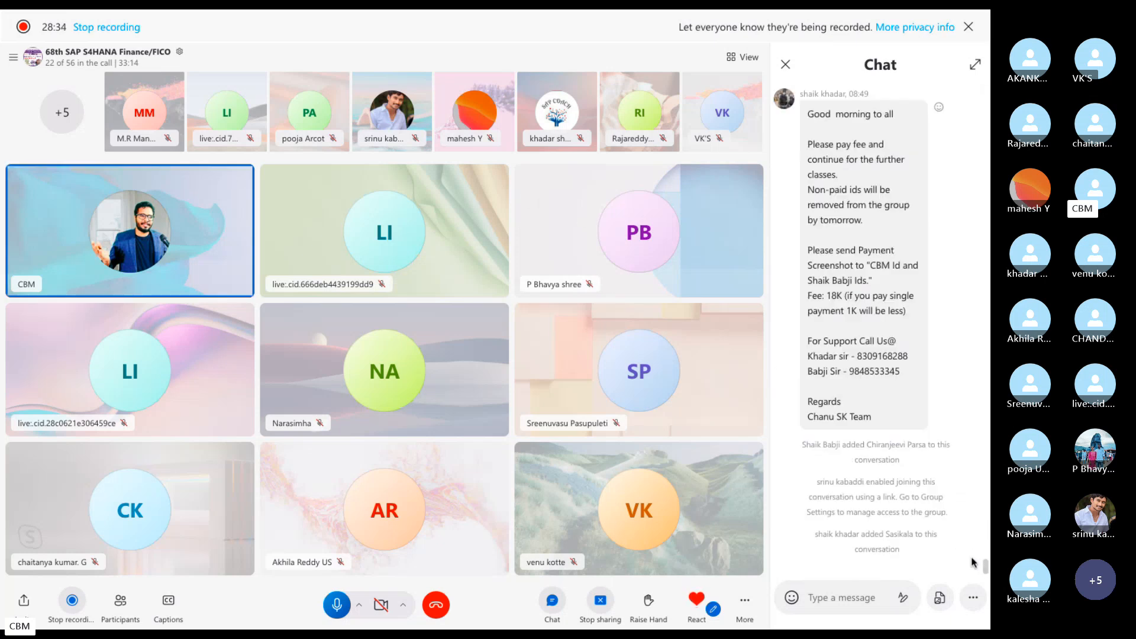